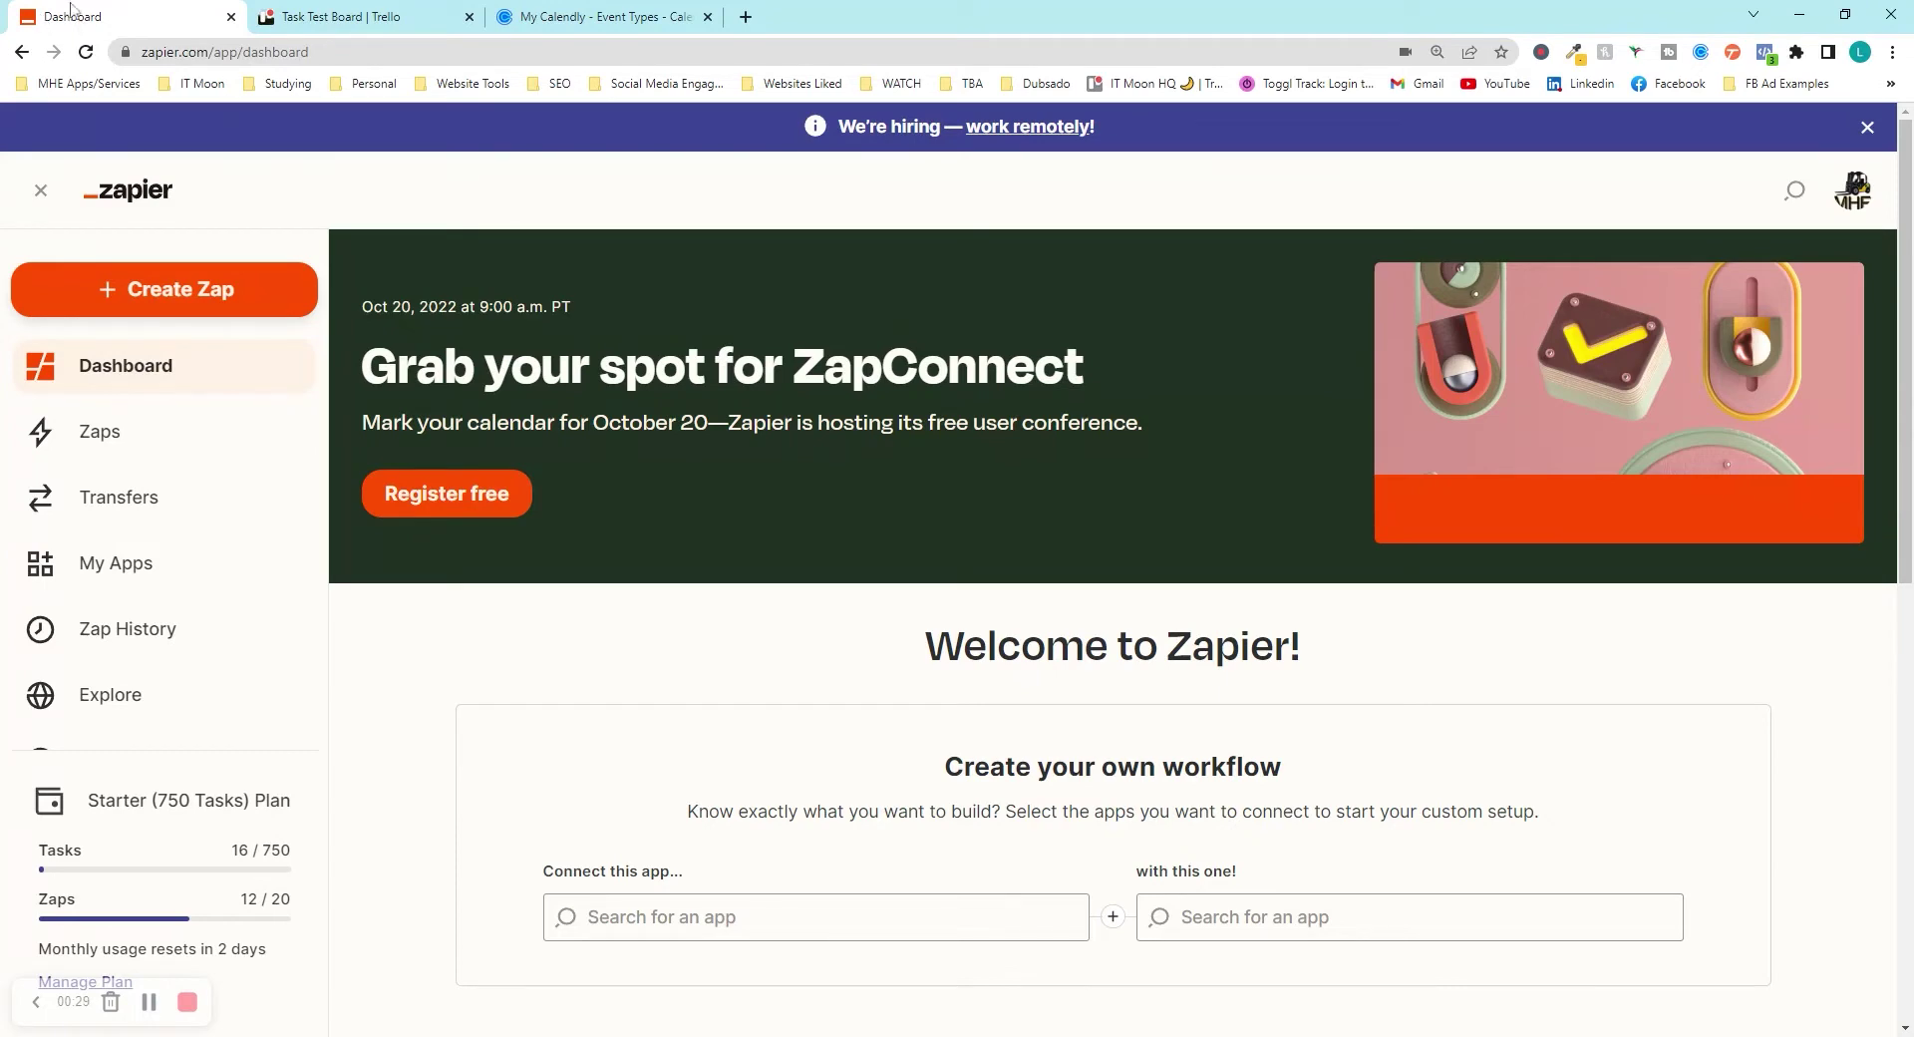
Step: Review the Trello task board, the Calendly event types and the Zapier dashboard's workflow section
click(309, 16)
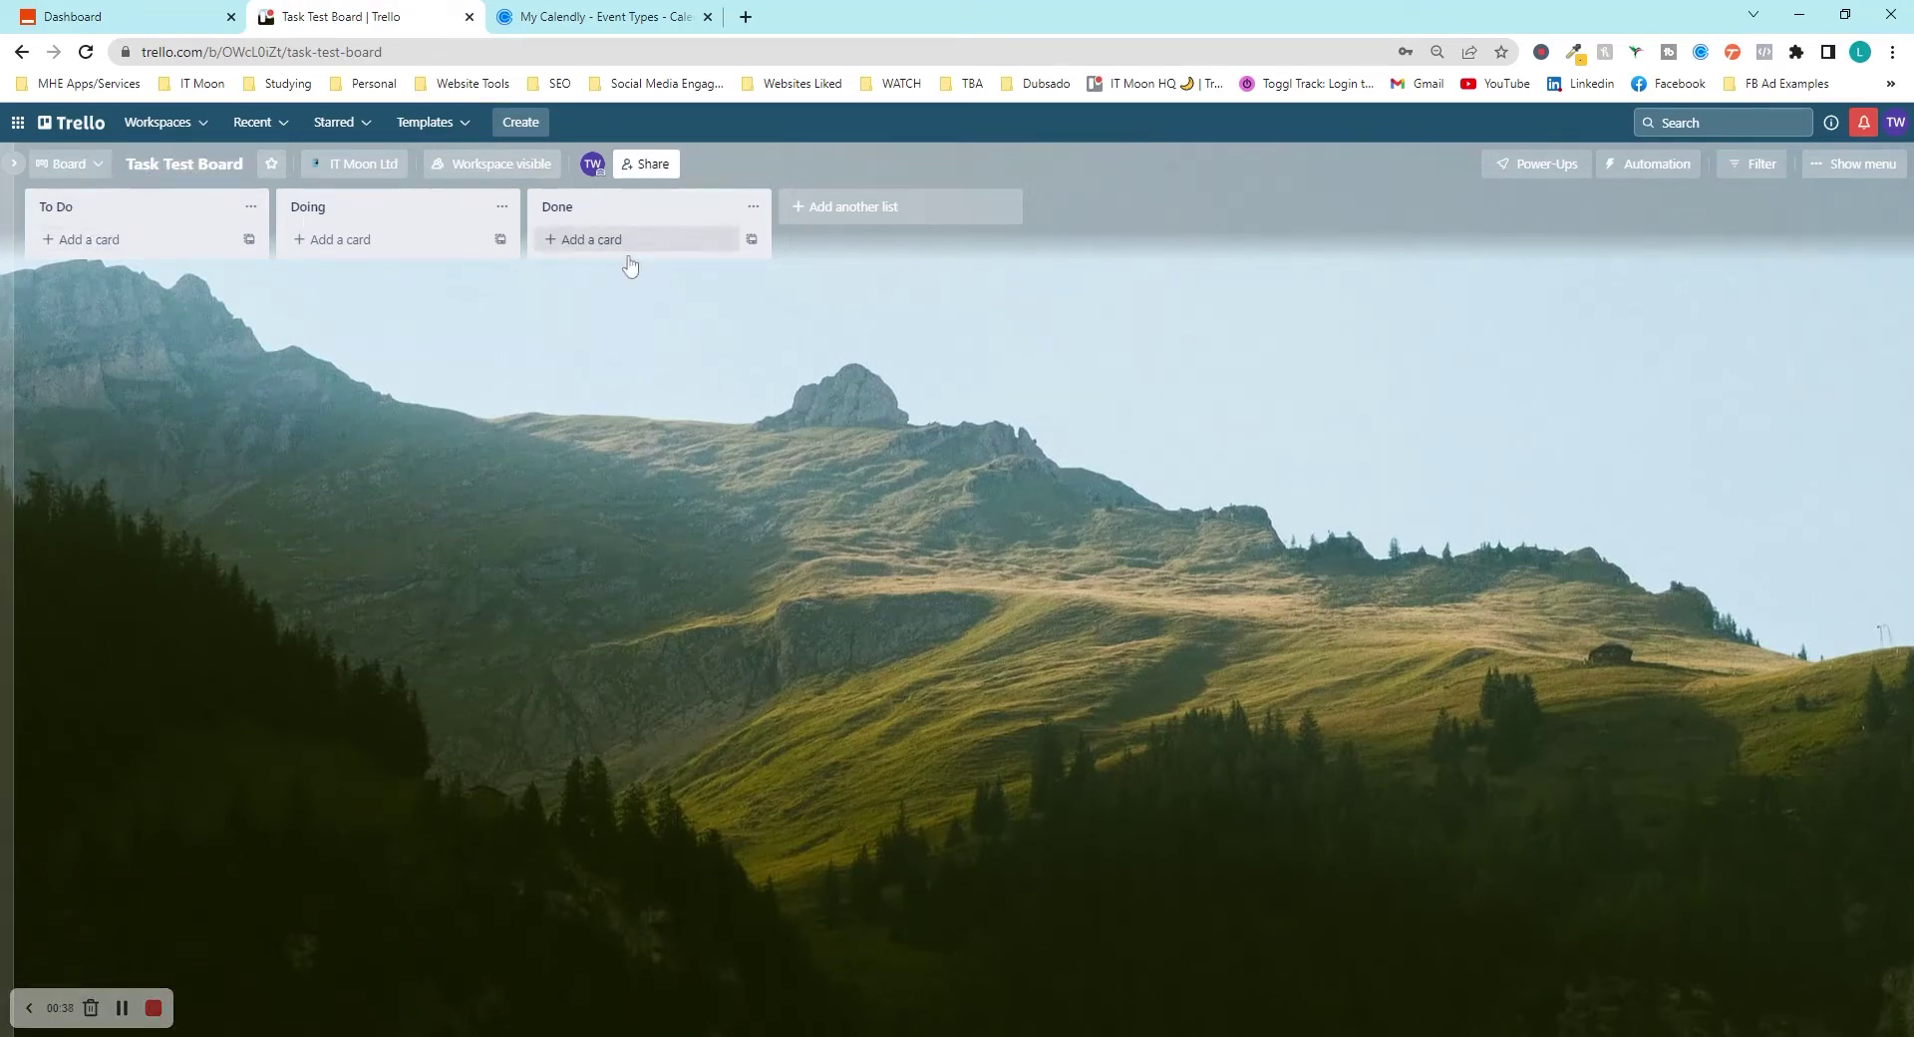
click(588, 17)
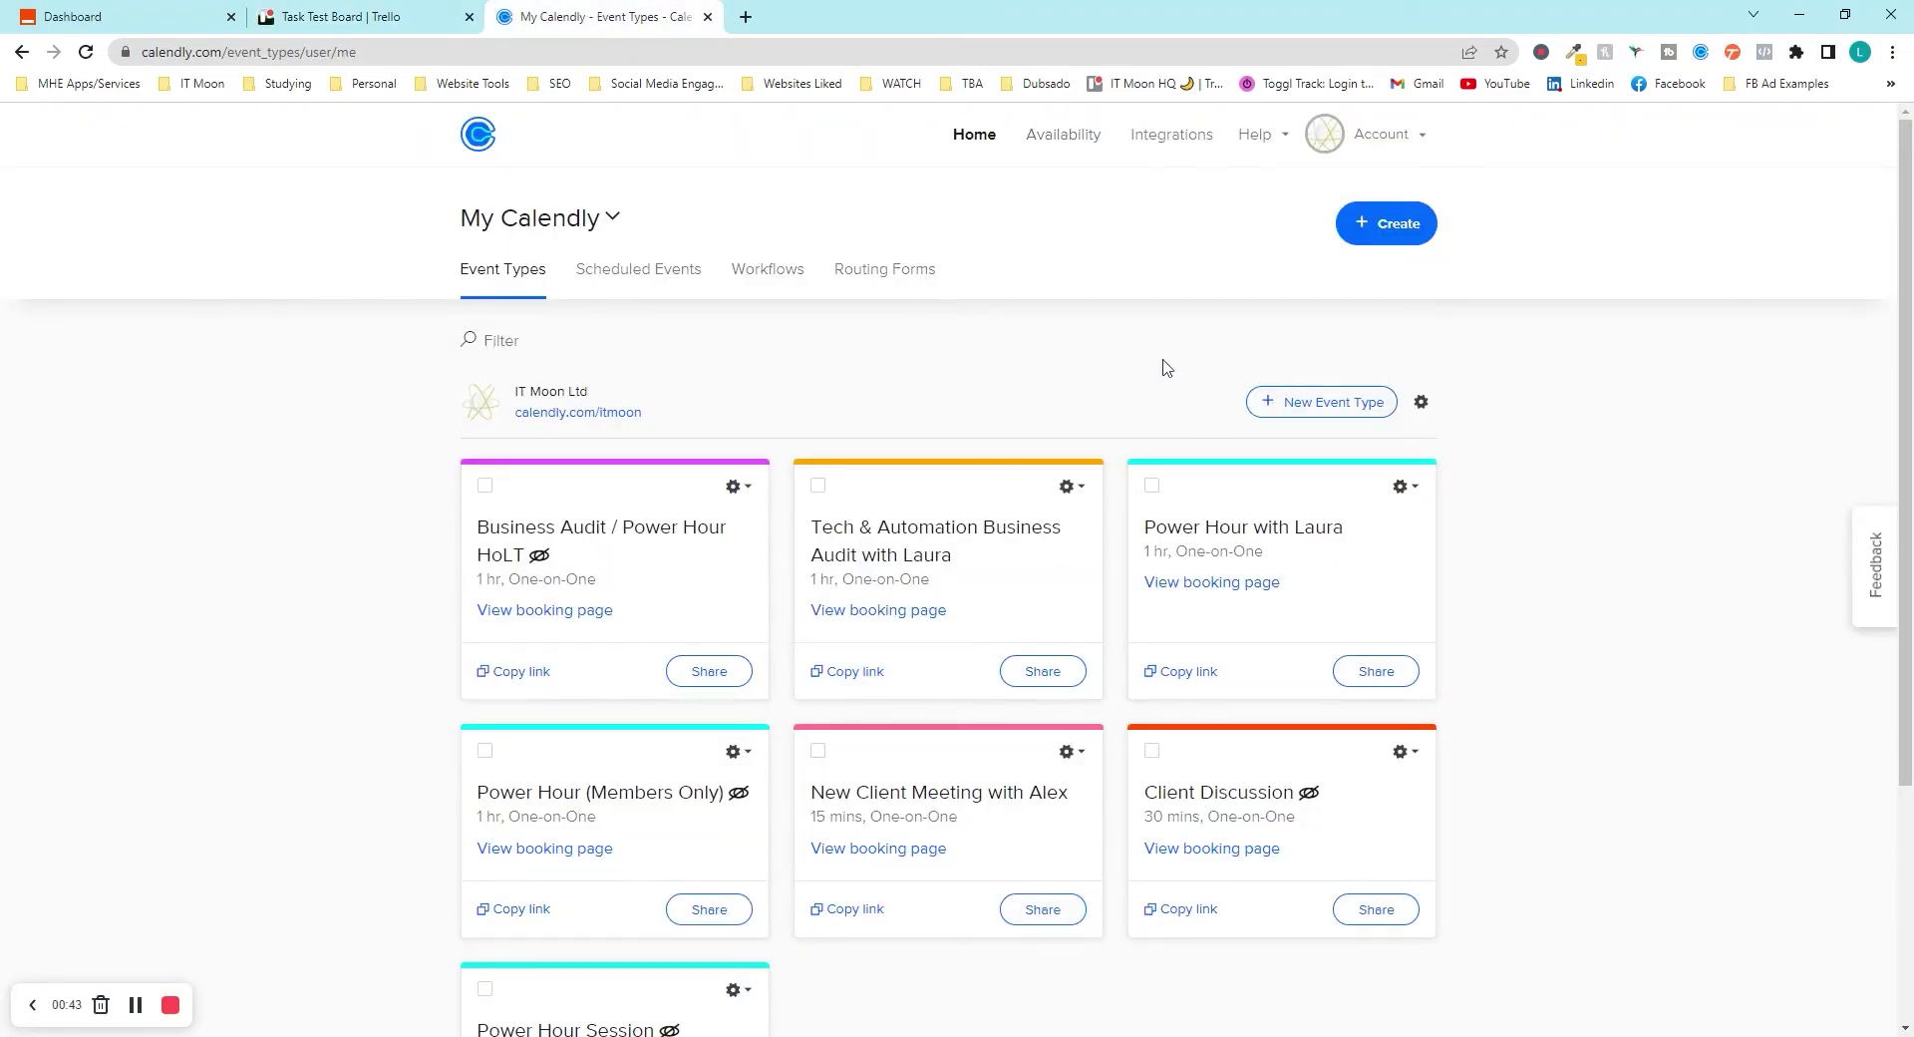
scroll(1030, 355, down, 2)
scroll(1030, 355, up, 2)
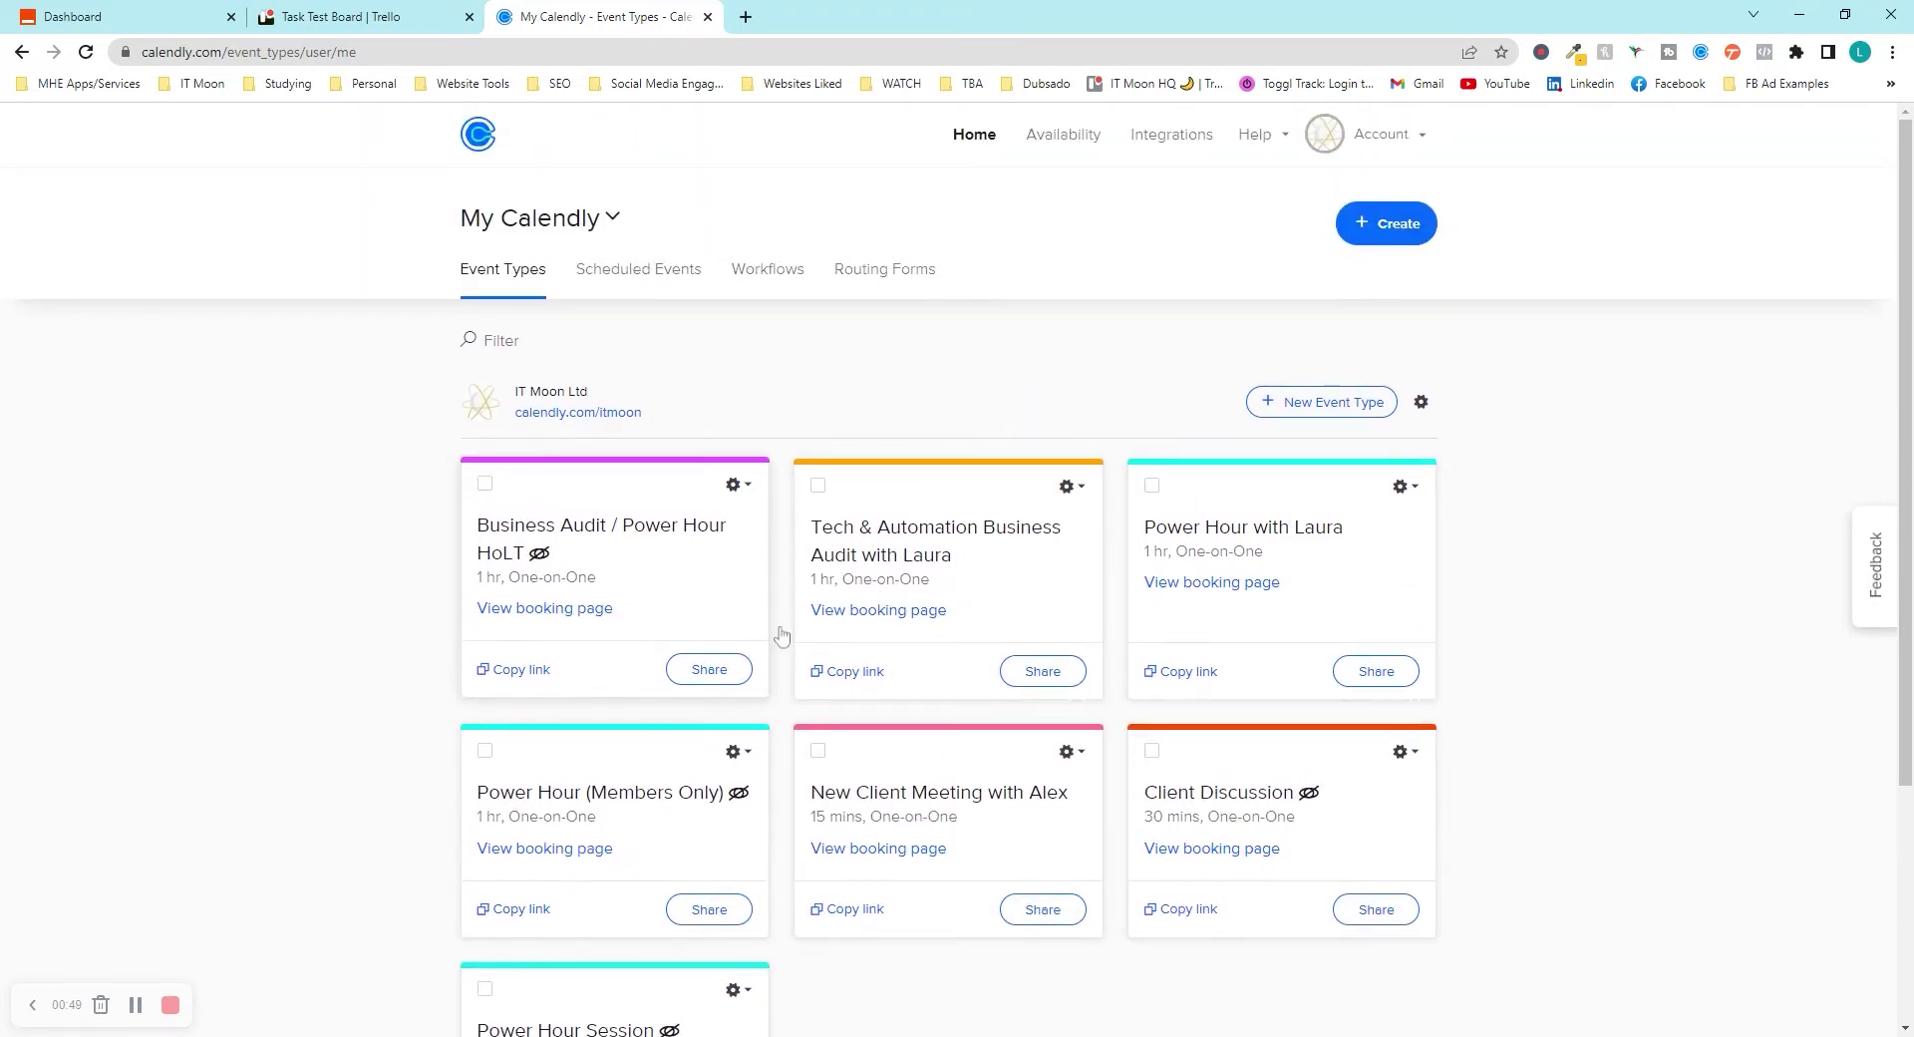
click(155, 17)
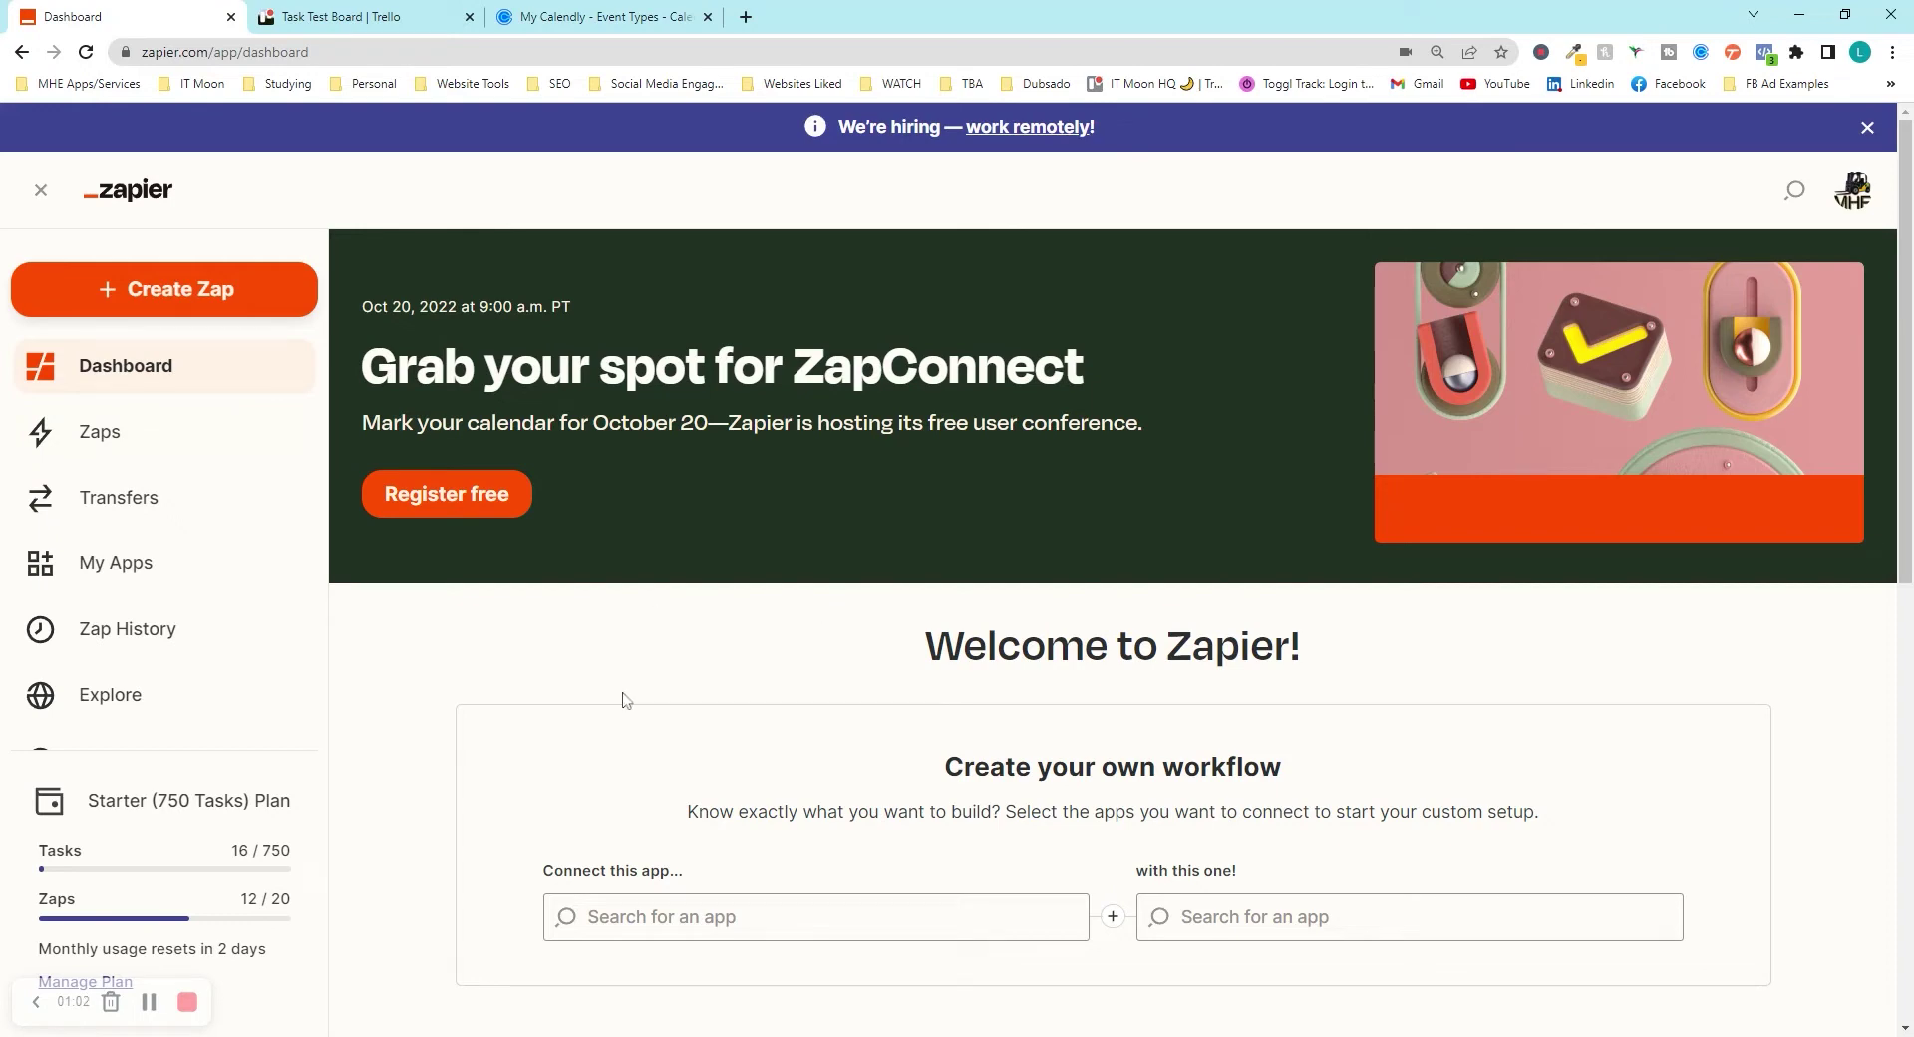
scroll(1097, 547, down, 4)
scroll(1097, 546, up, 4)
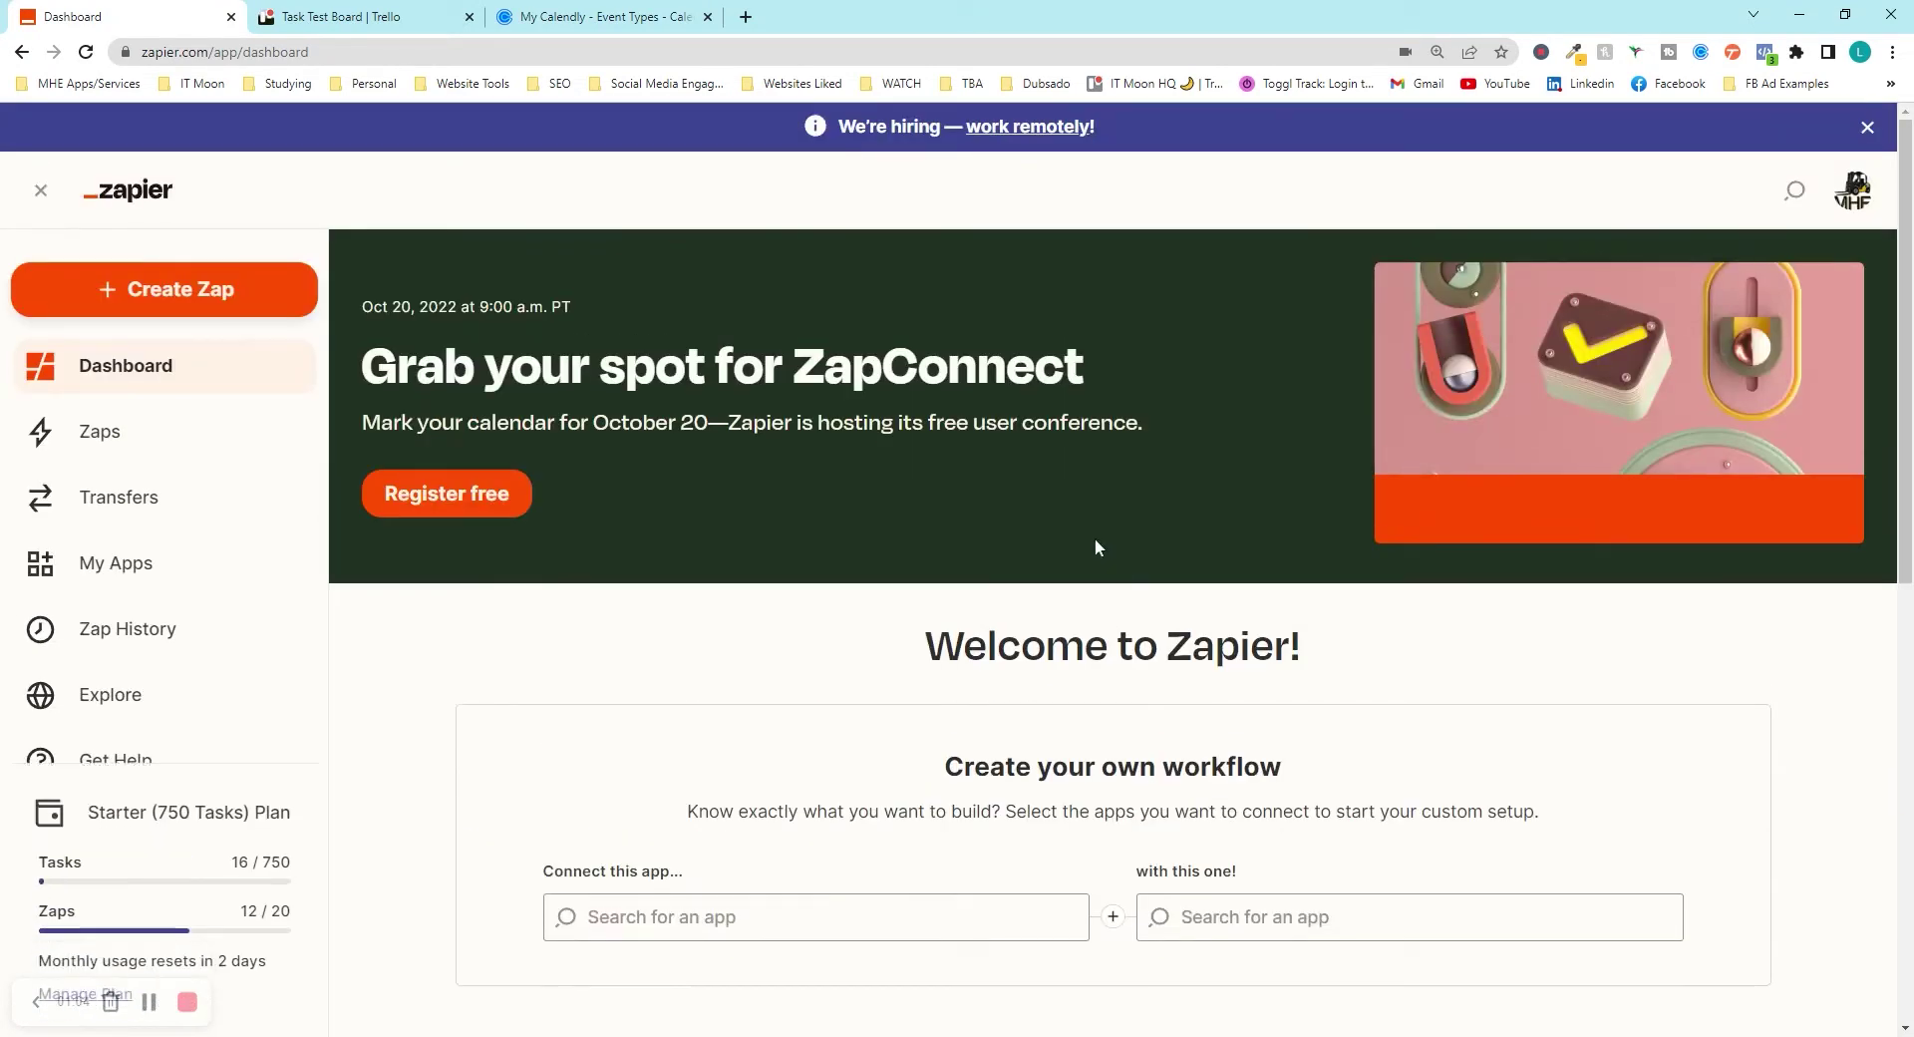
scroll(881, 456, down, 3)
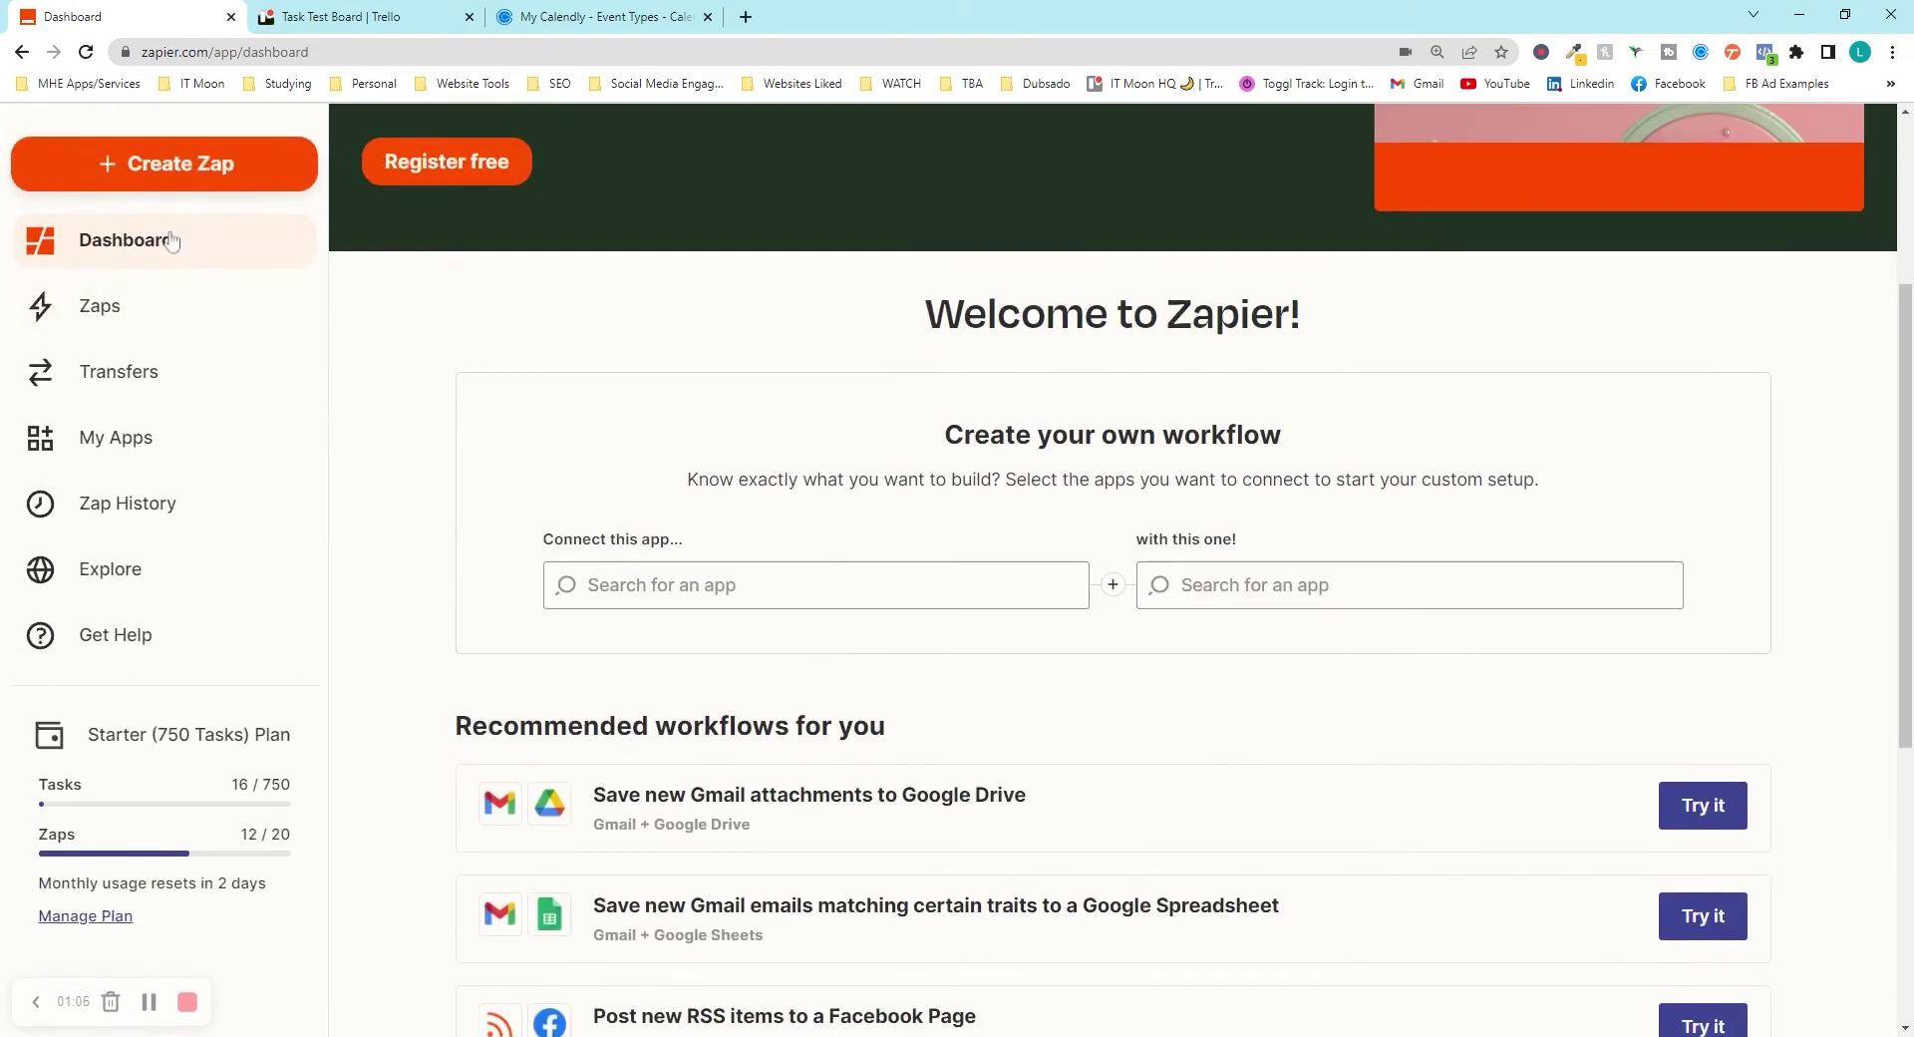
drag(964, 435, 1362, 508)
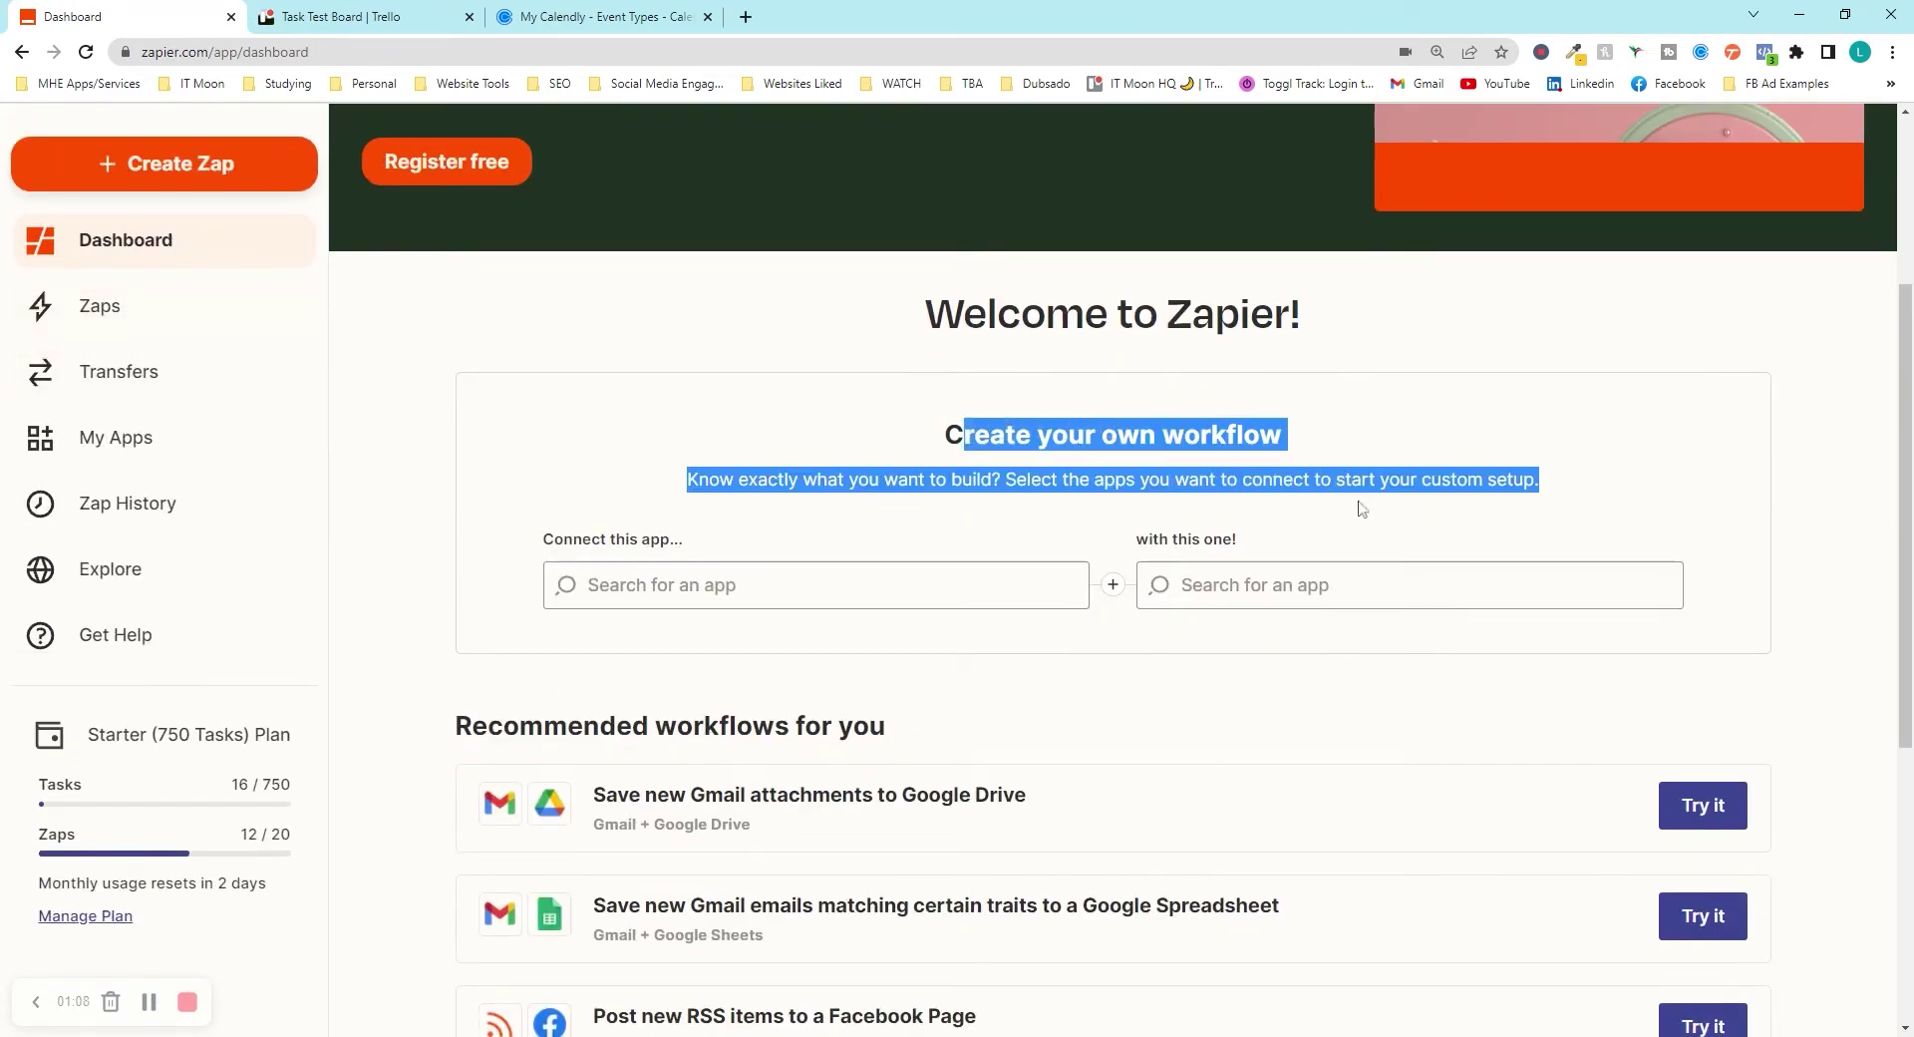
click(1433, 512)
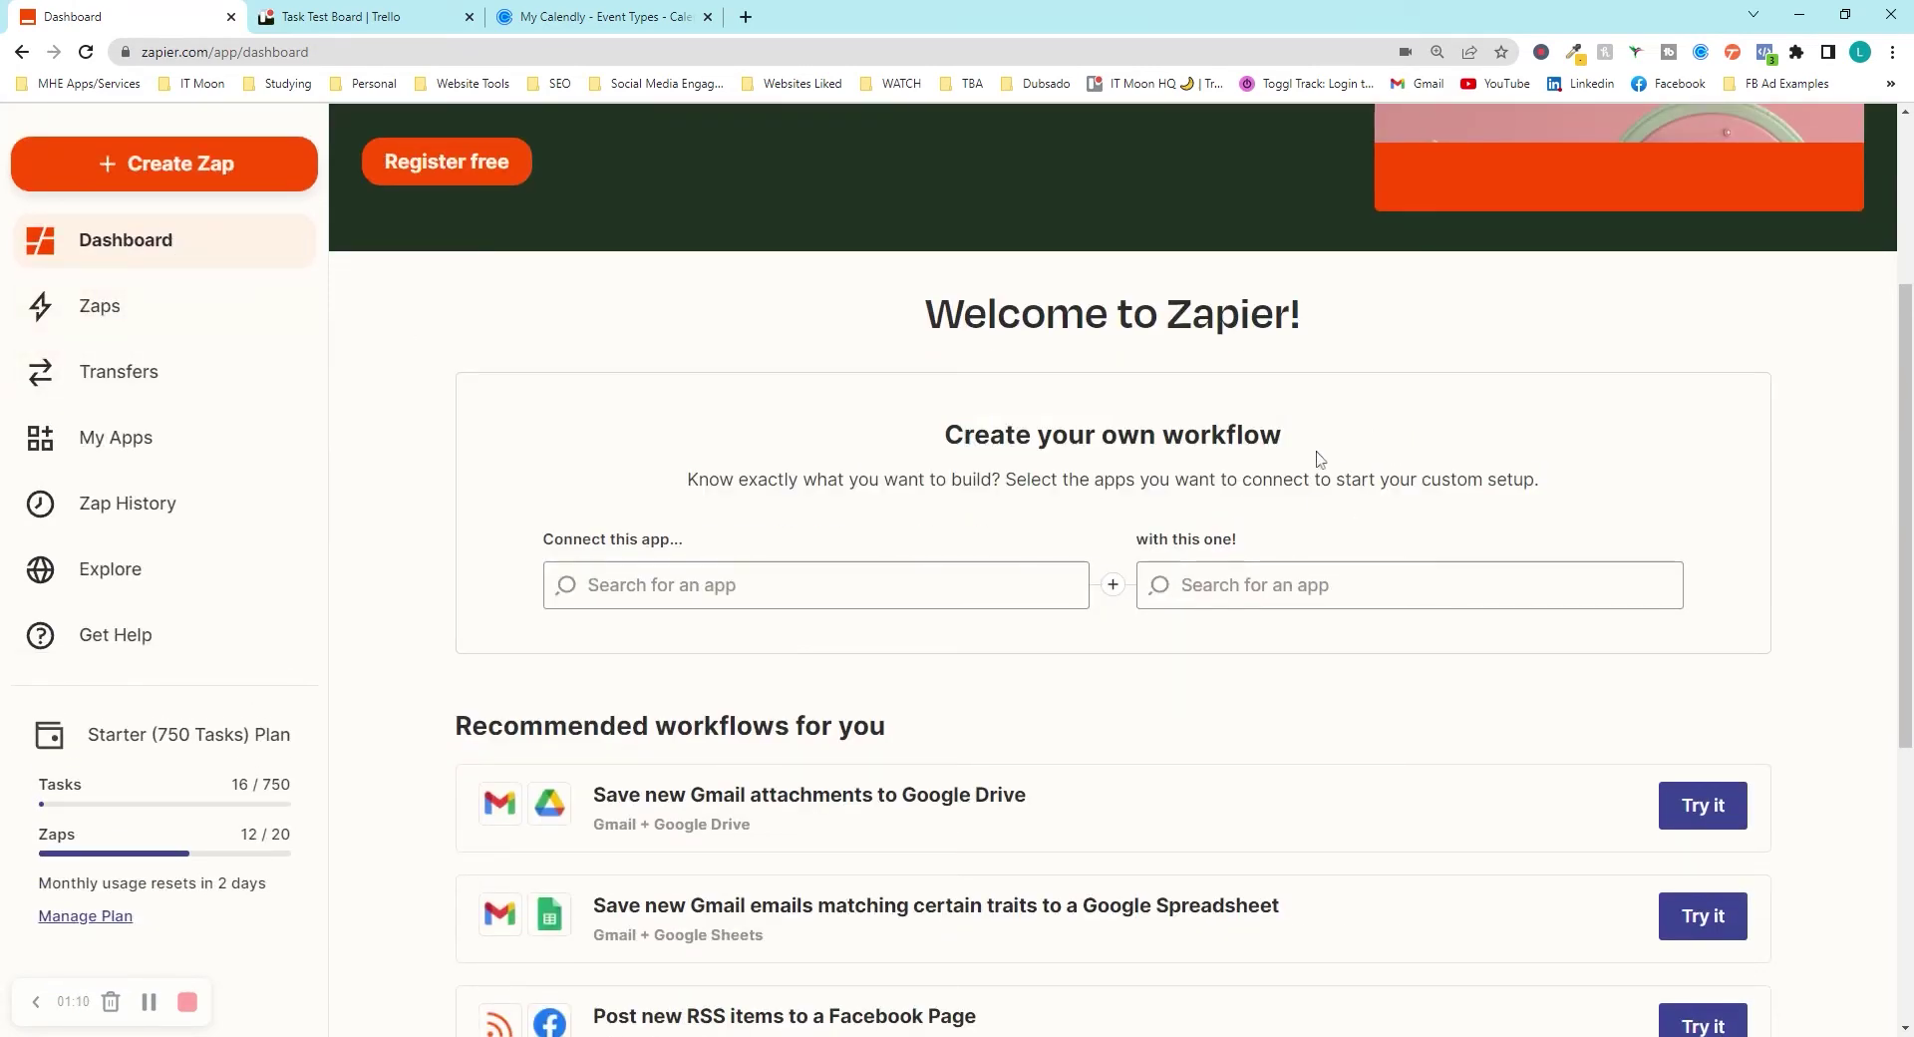
scroll(1319, 456, up, 3)
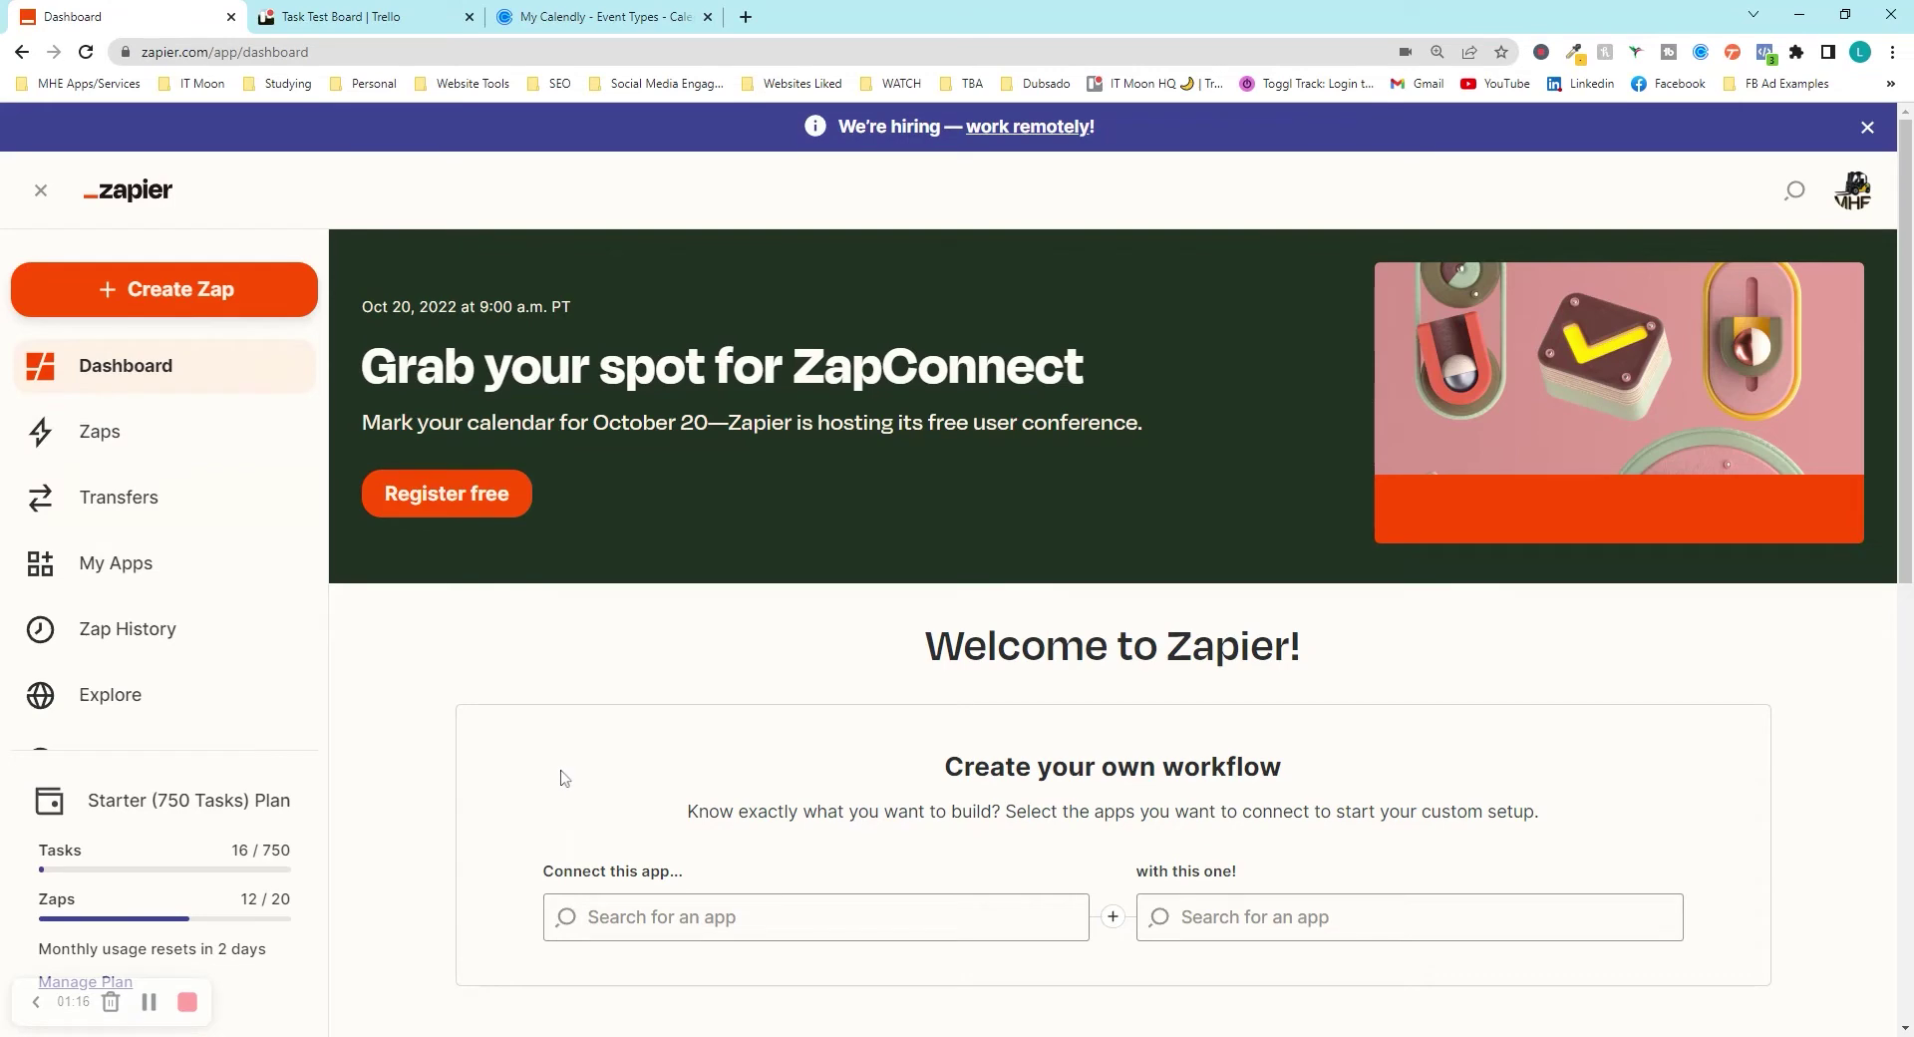
Step: Create a new Zap with Calendly as the trigger app
click(175, 292)
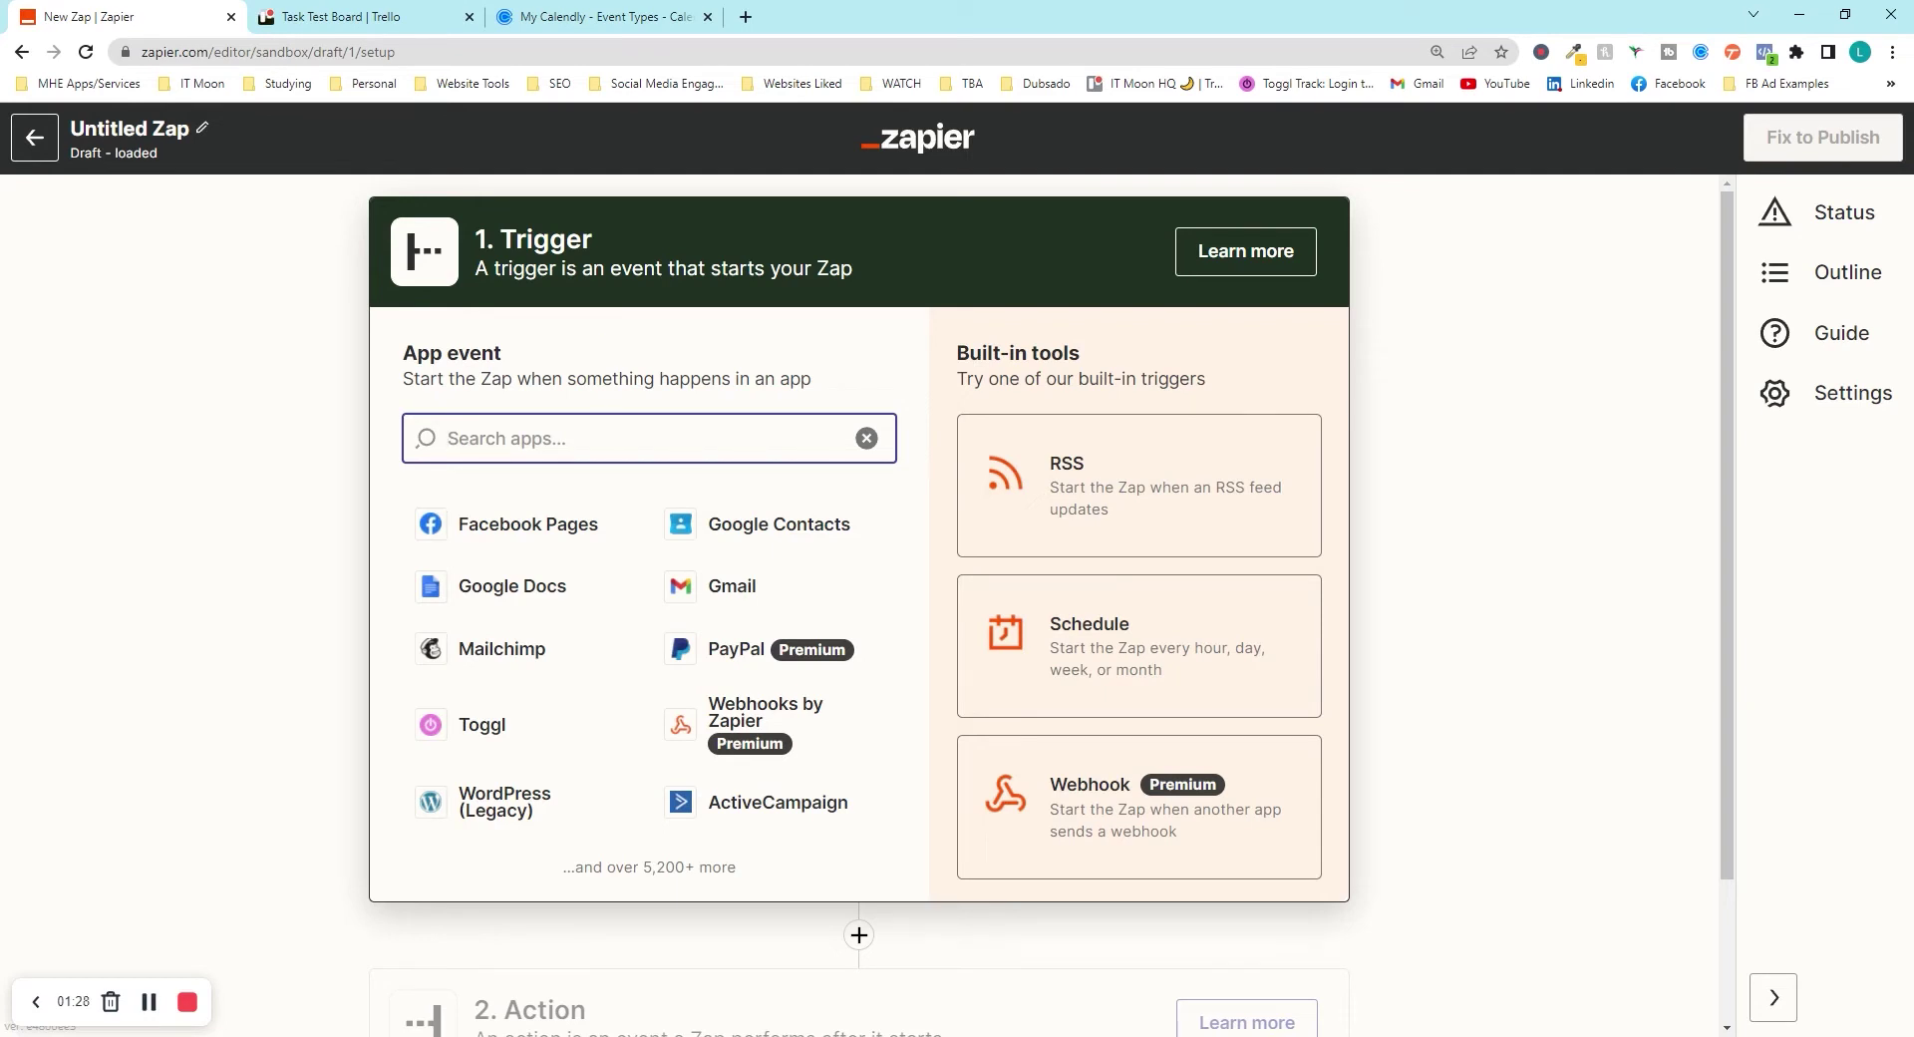
text(calen)
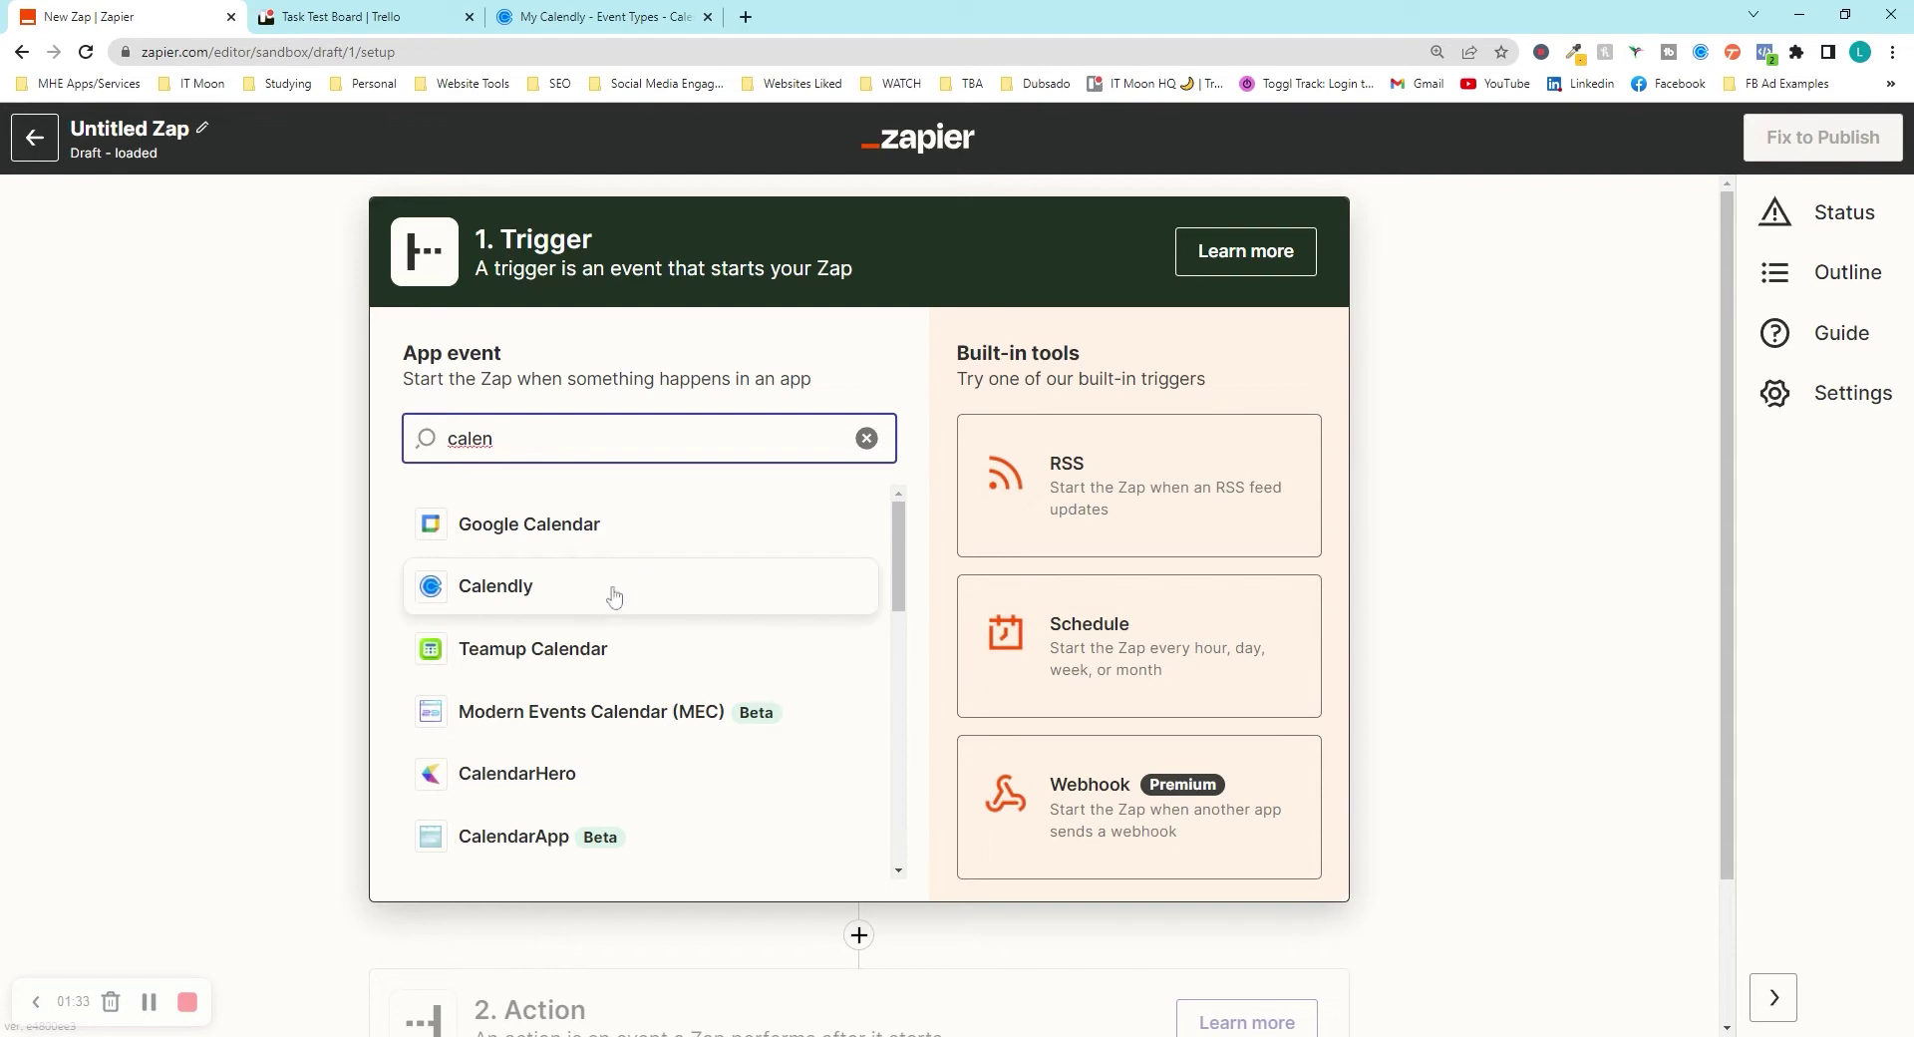
click(554, 595)
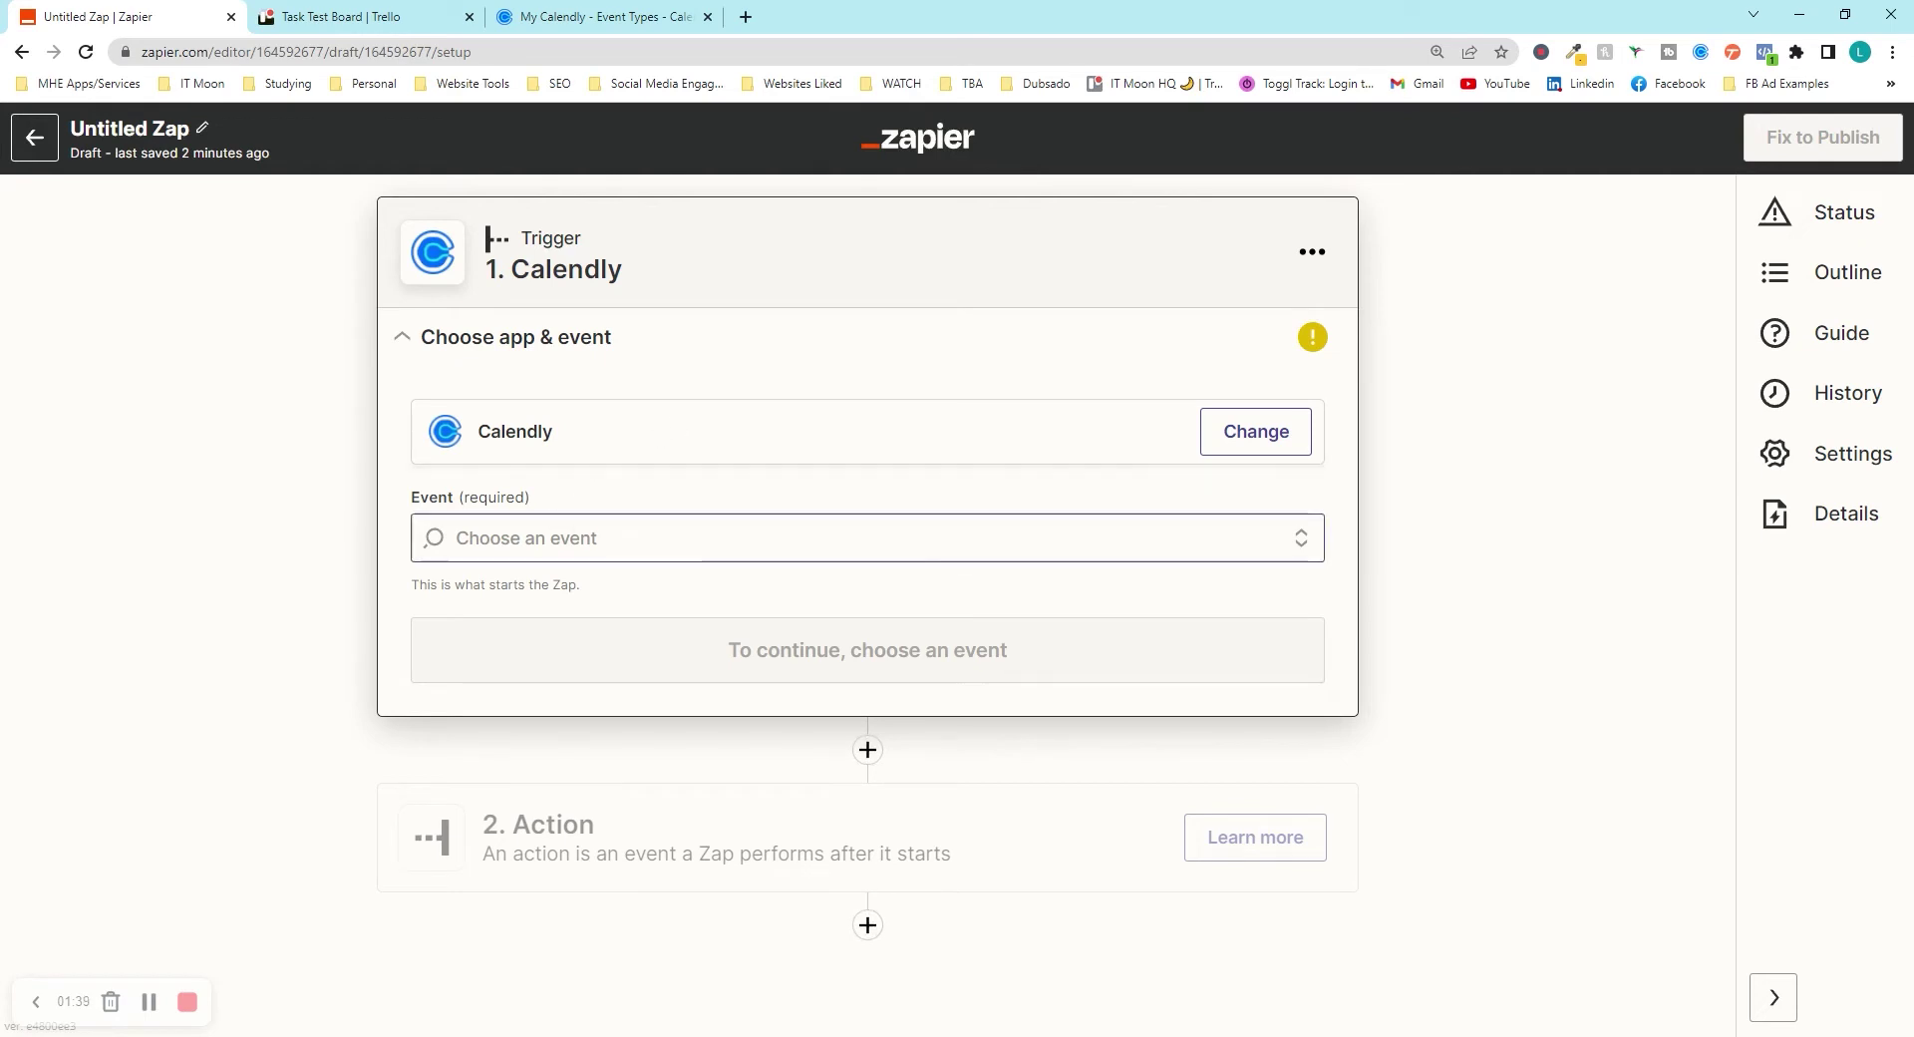
Step: Set the trigger event to Invitee Created and select the first listed Calendly account
click(608, 538)
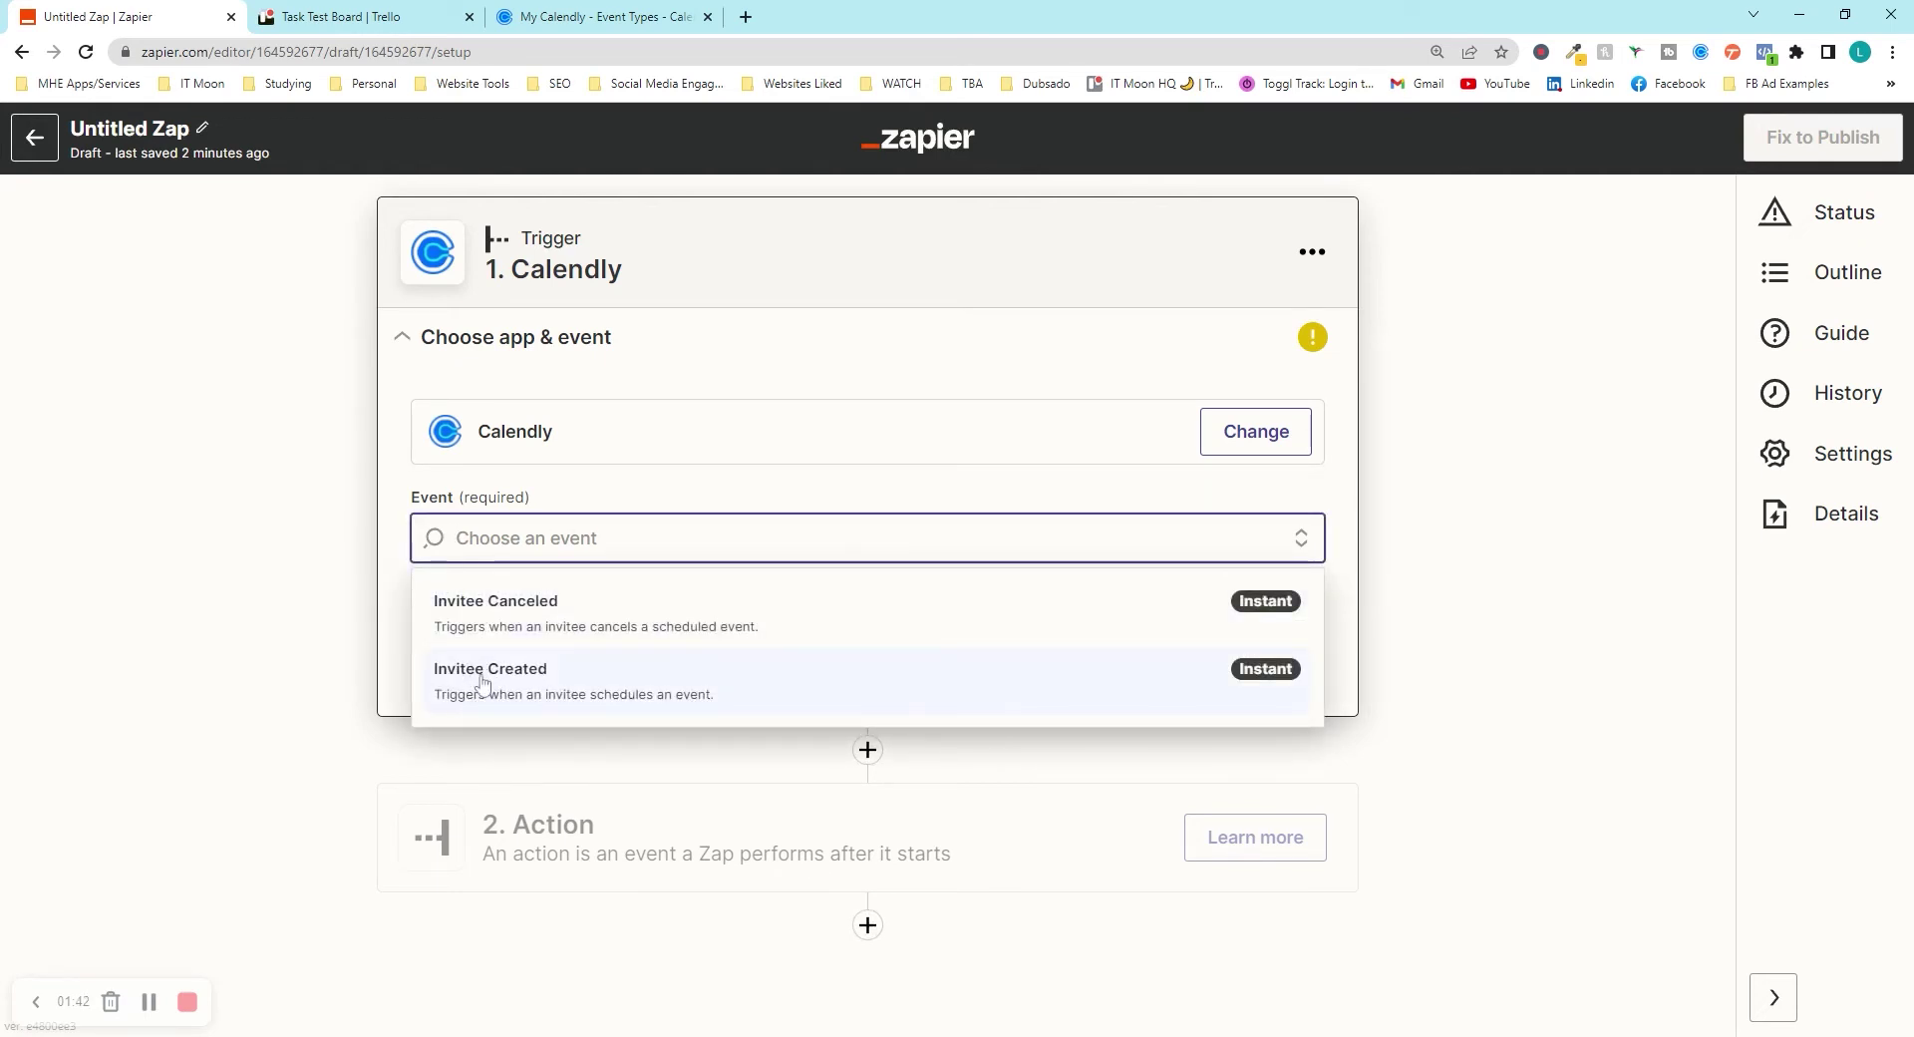
click(551, 696)
click(575, 646)
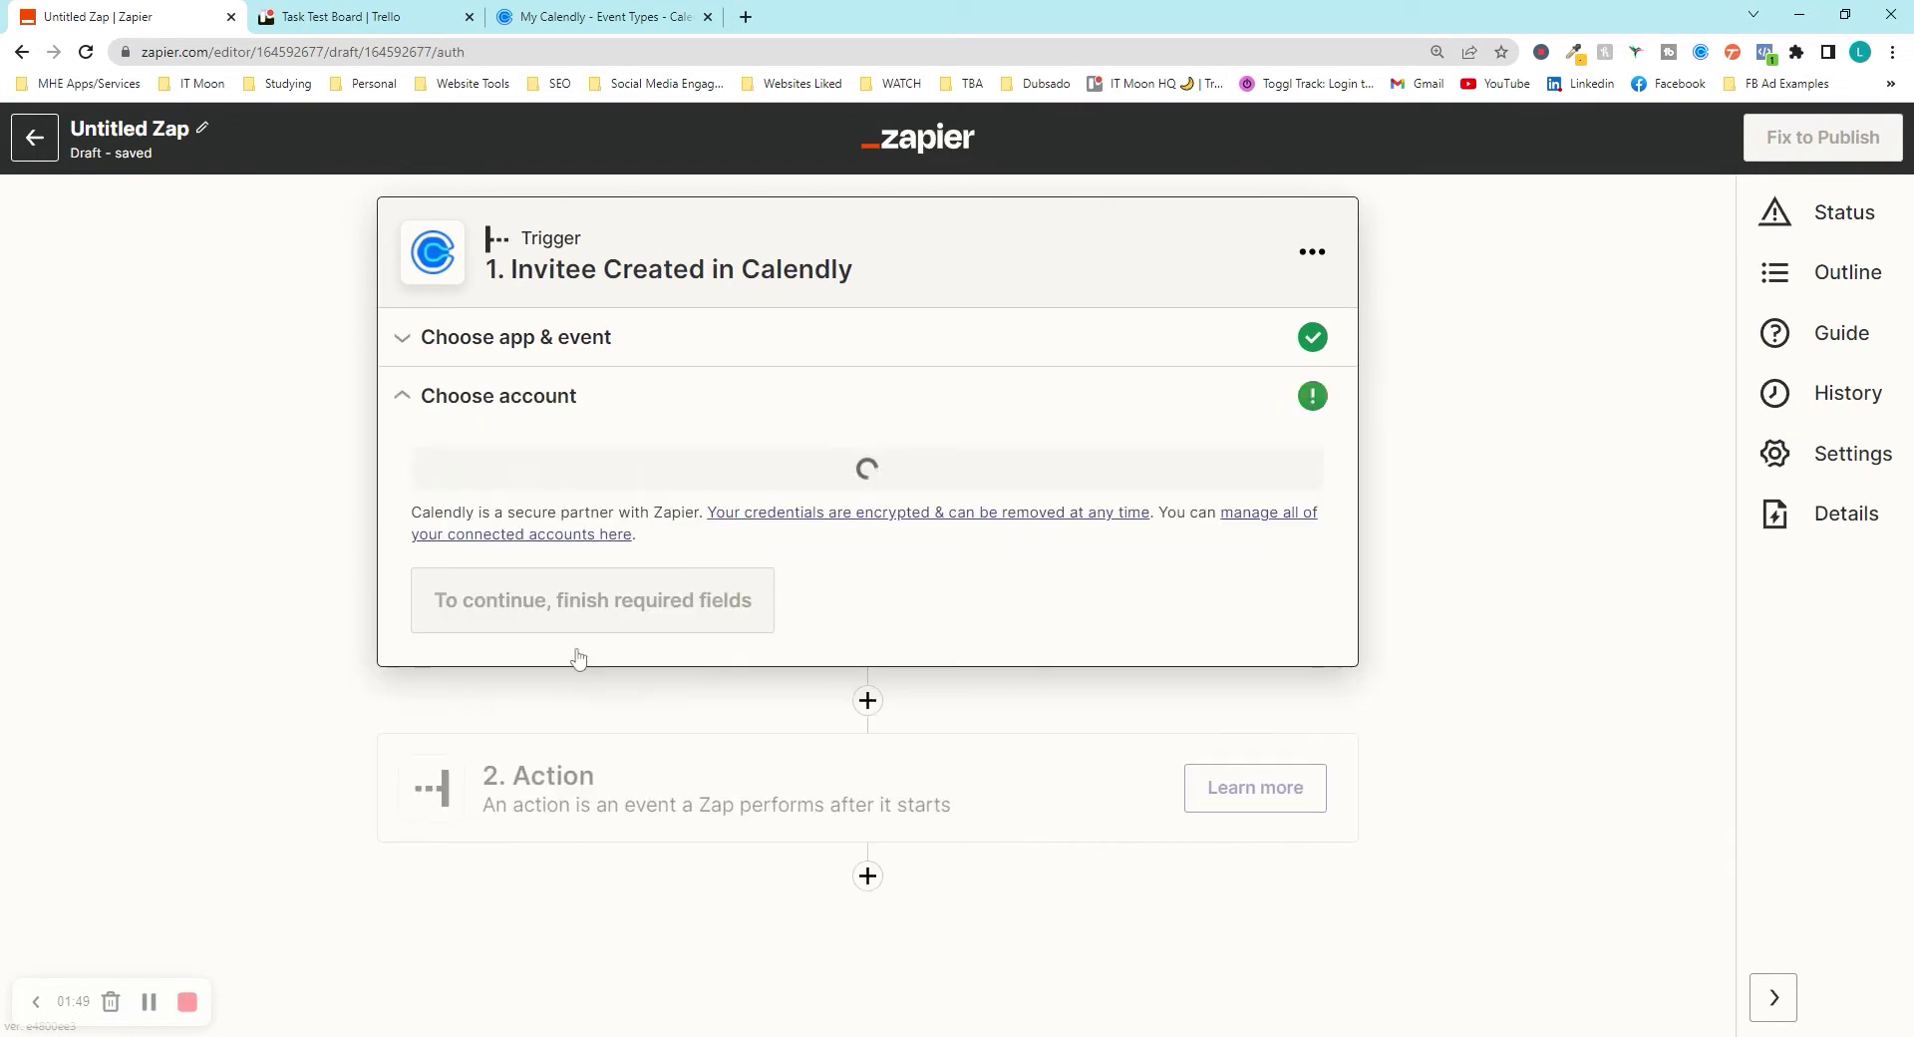
click(624, 508)
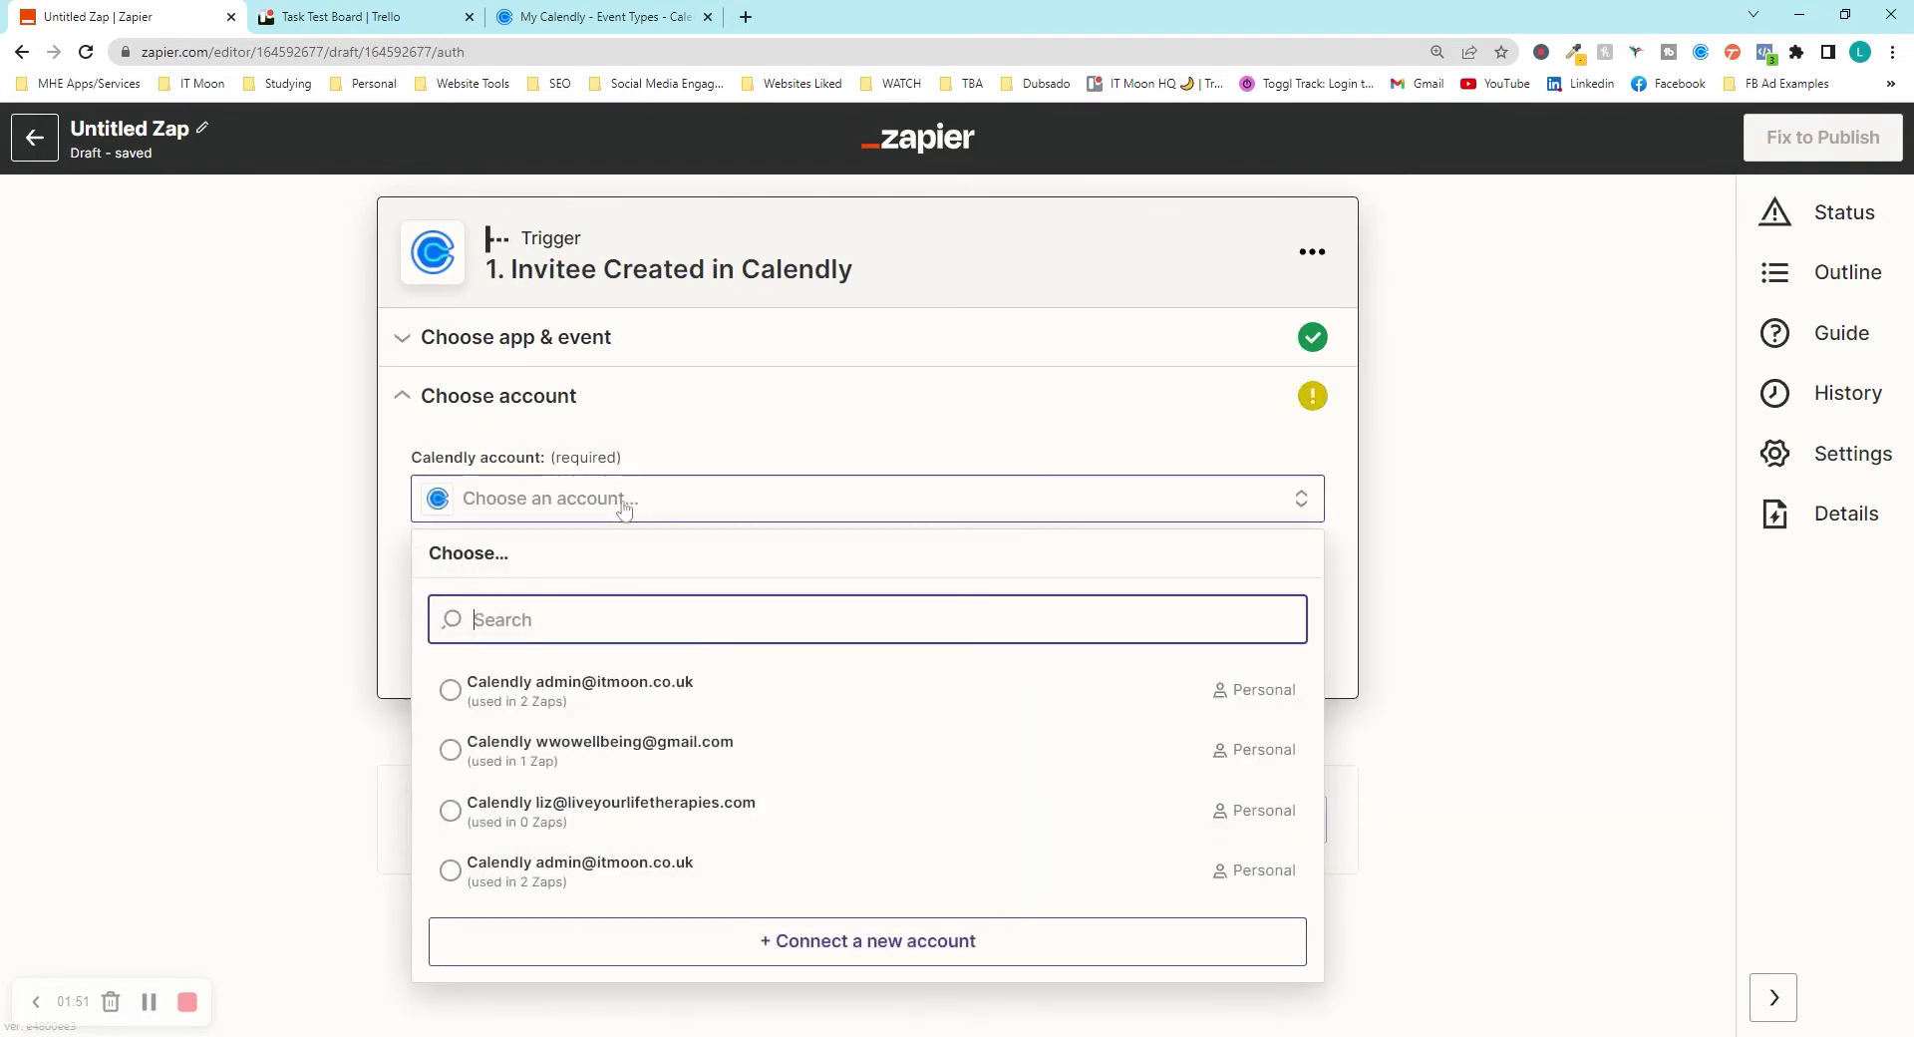
click(622, 686)
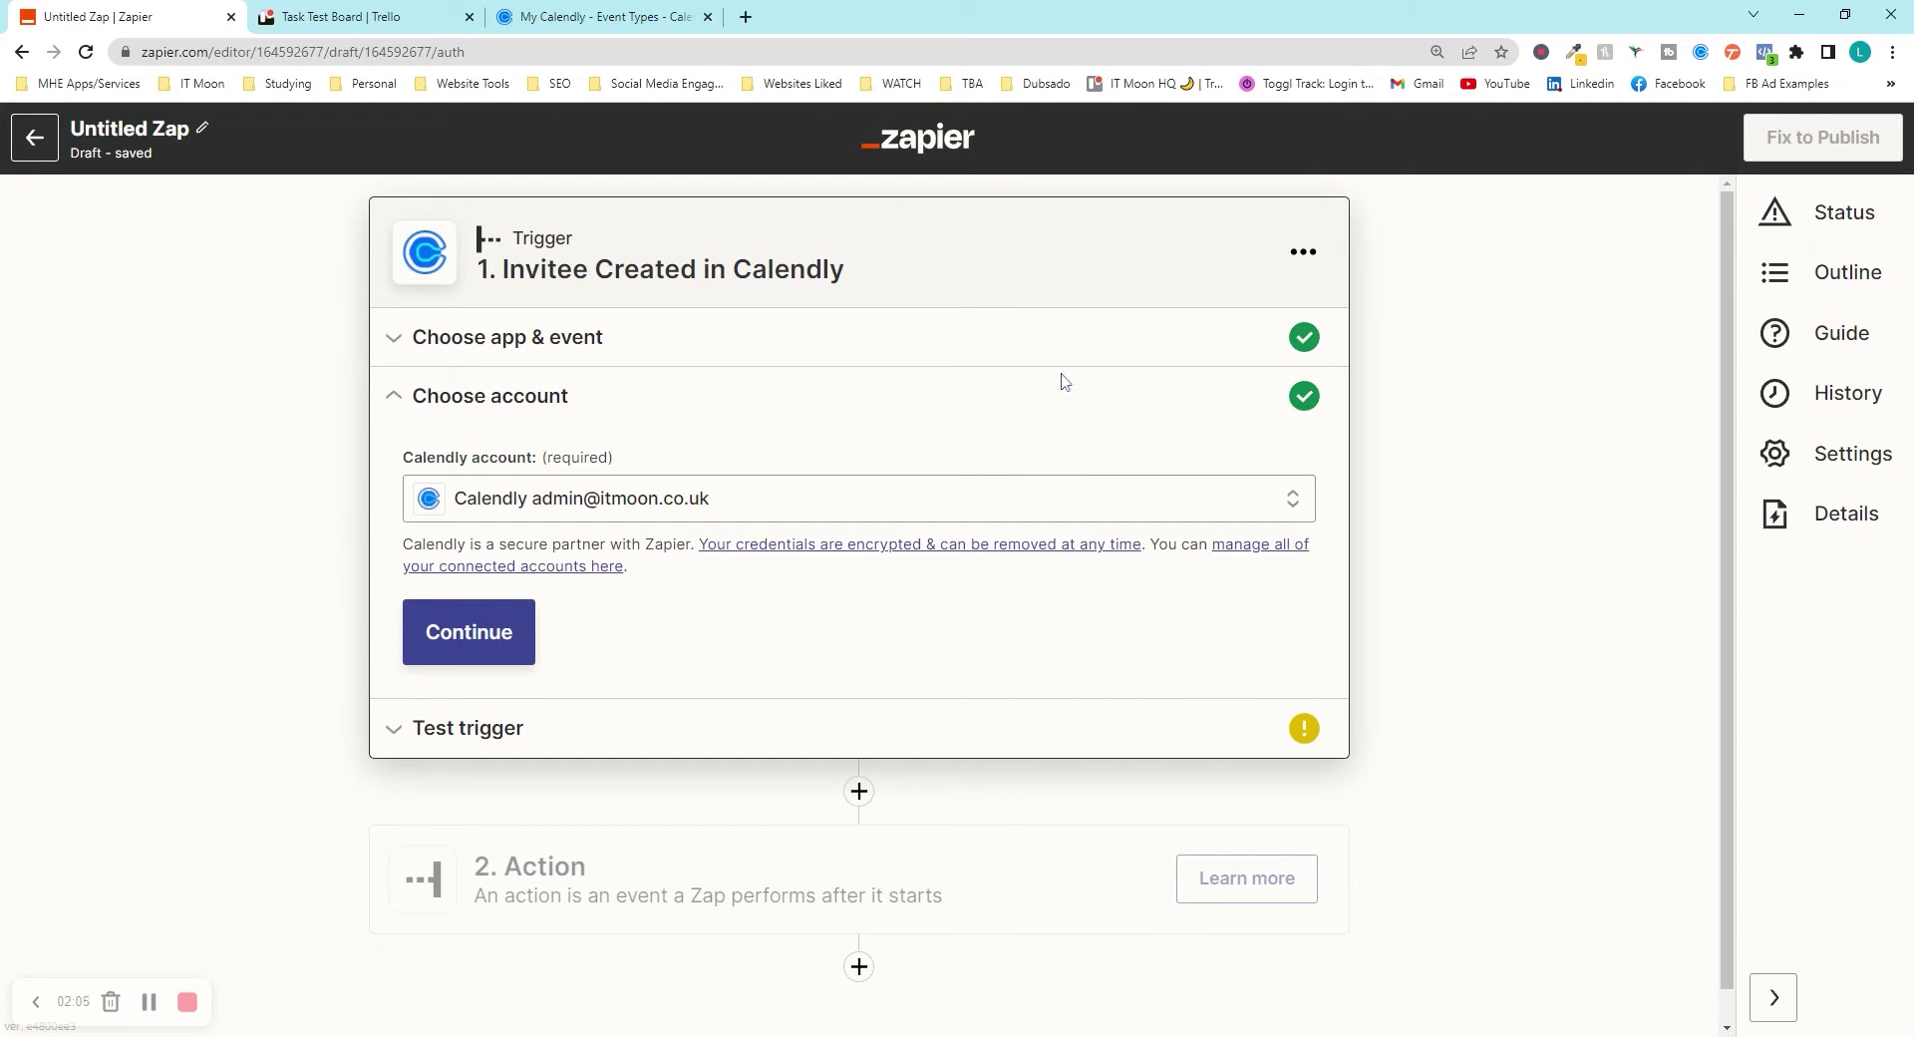
Step: Switch to Calendly, open the Zapier integration's setup page and copy the unique API key
click(603, 17)
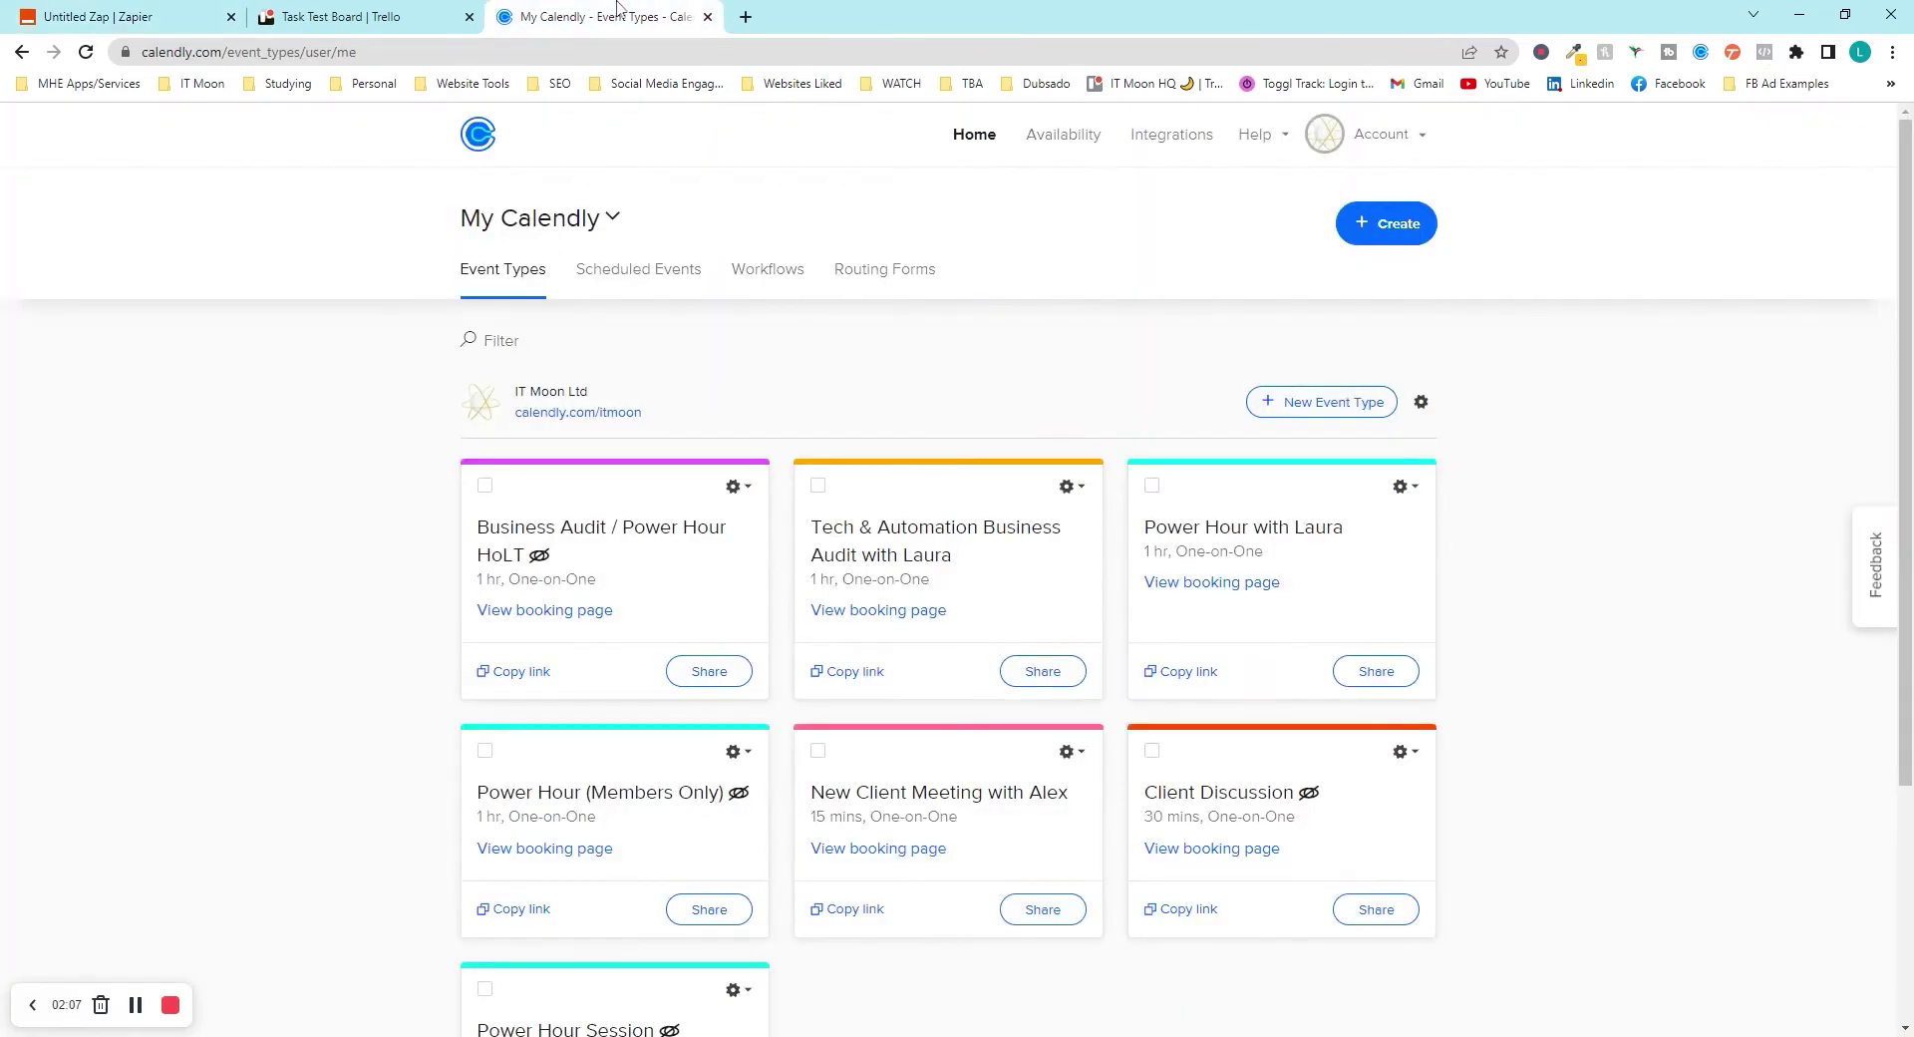
click(1195, 142)
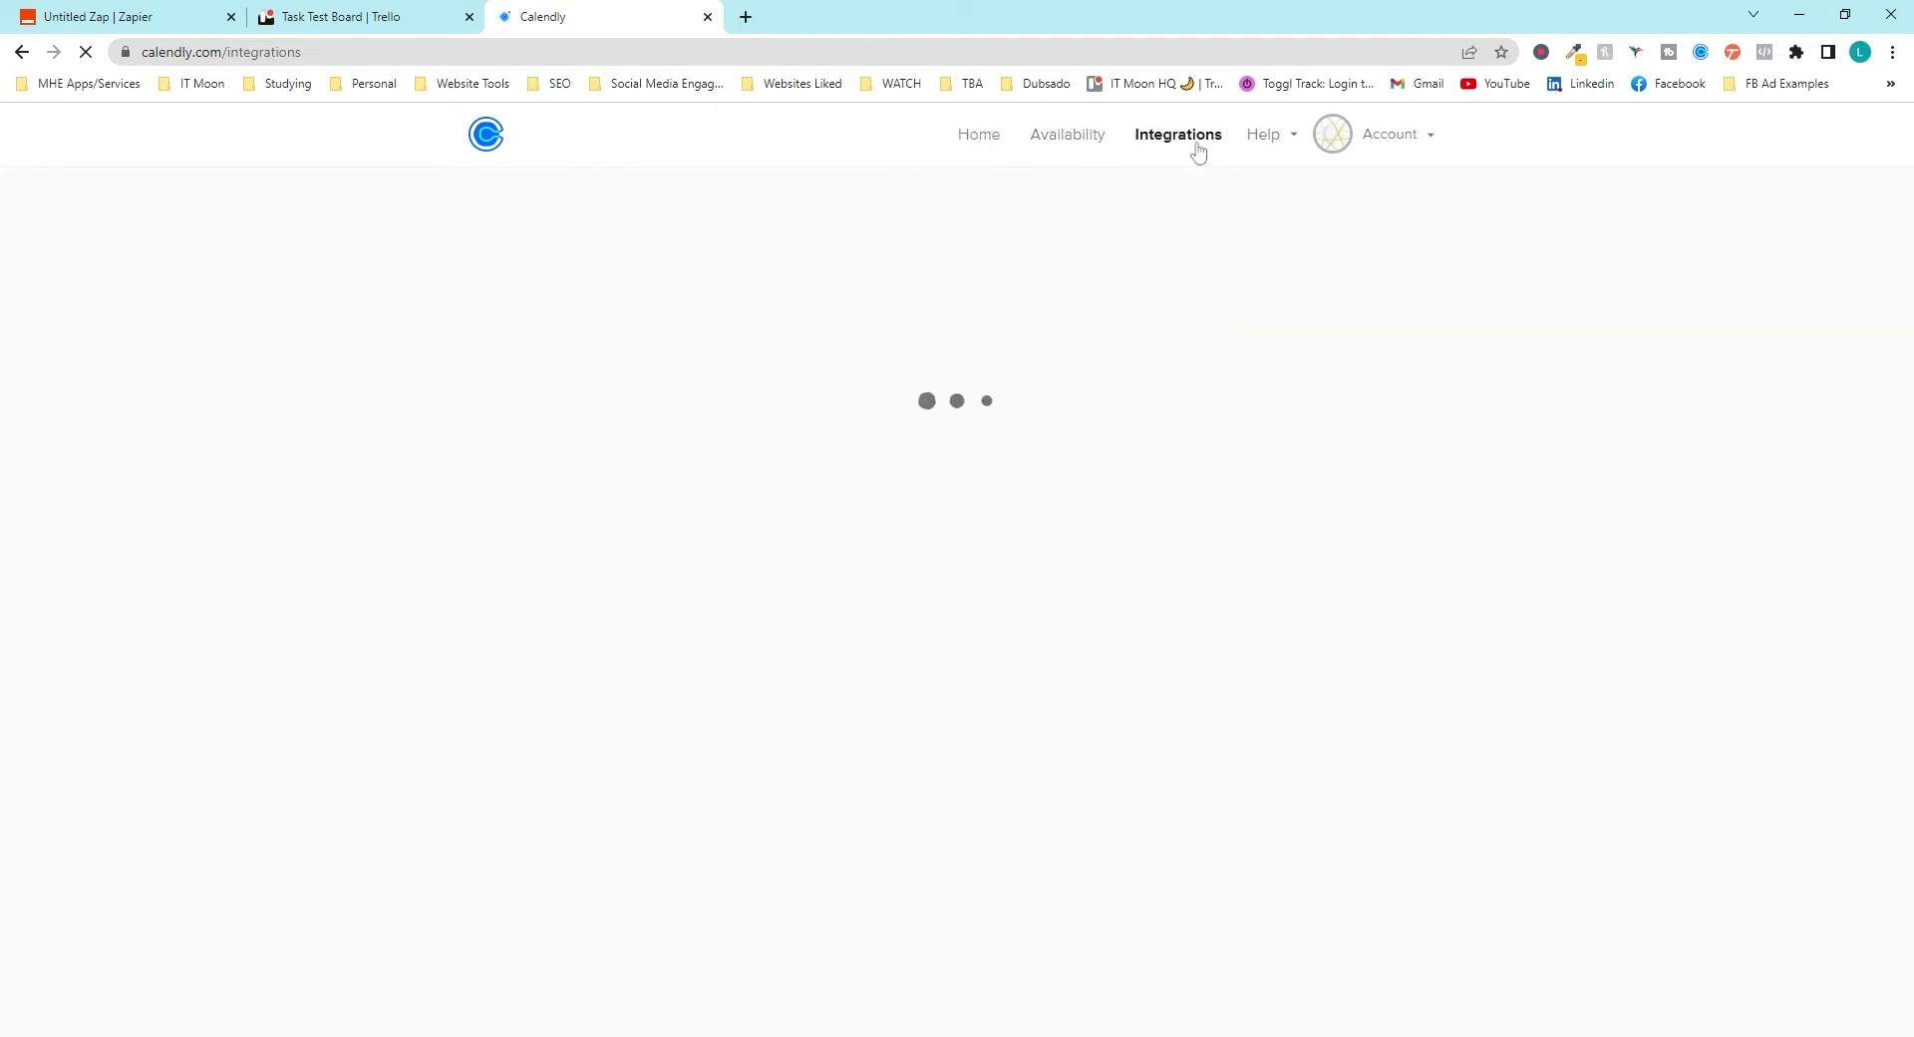
scroll(1060, 309, down, 10)
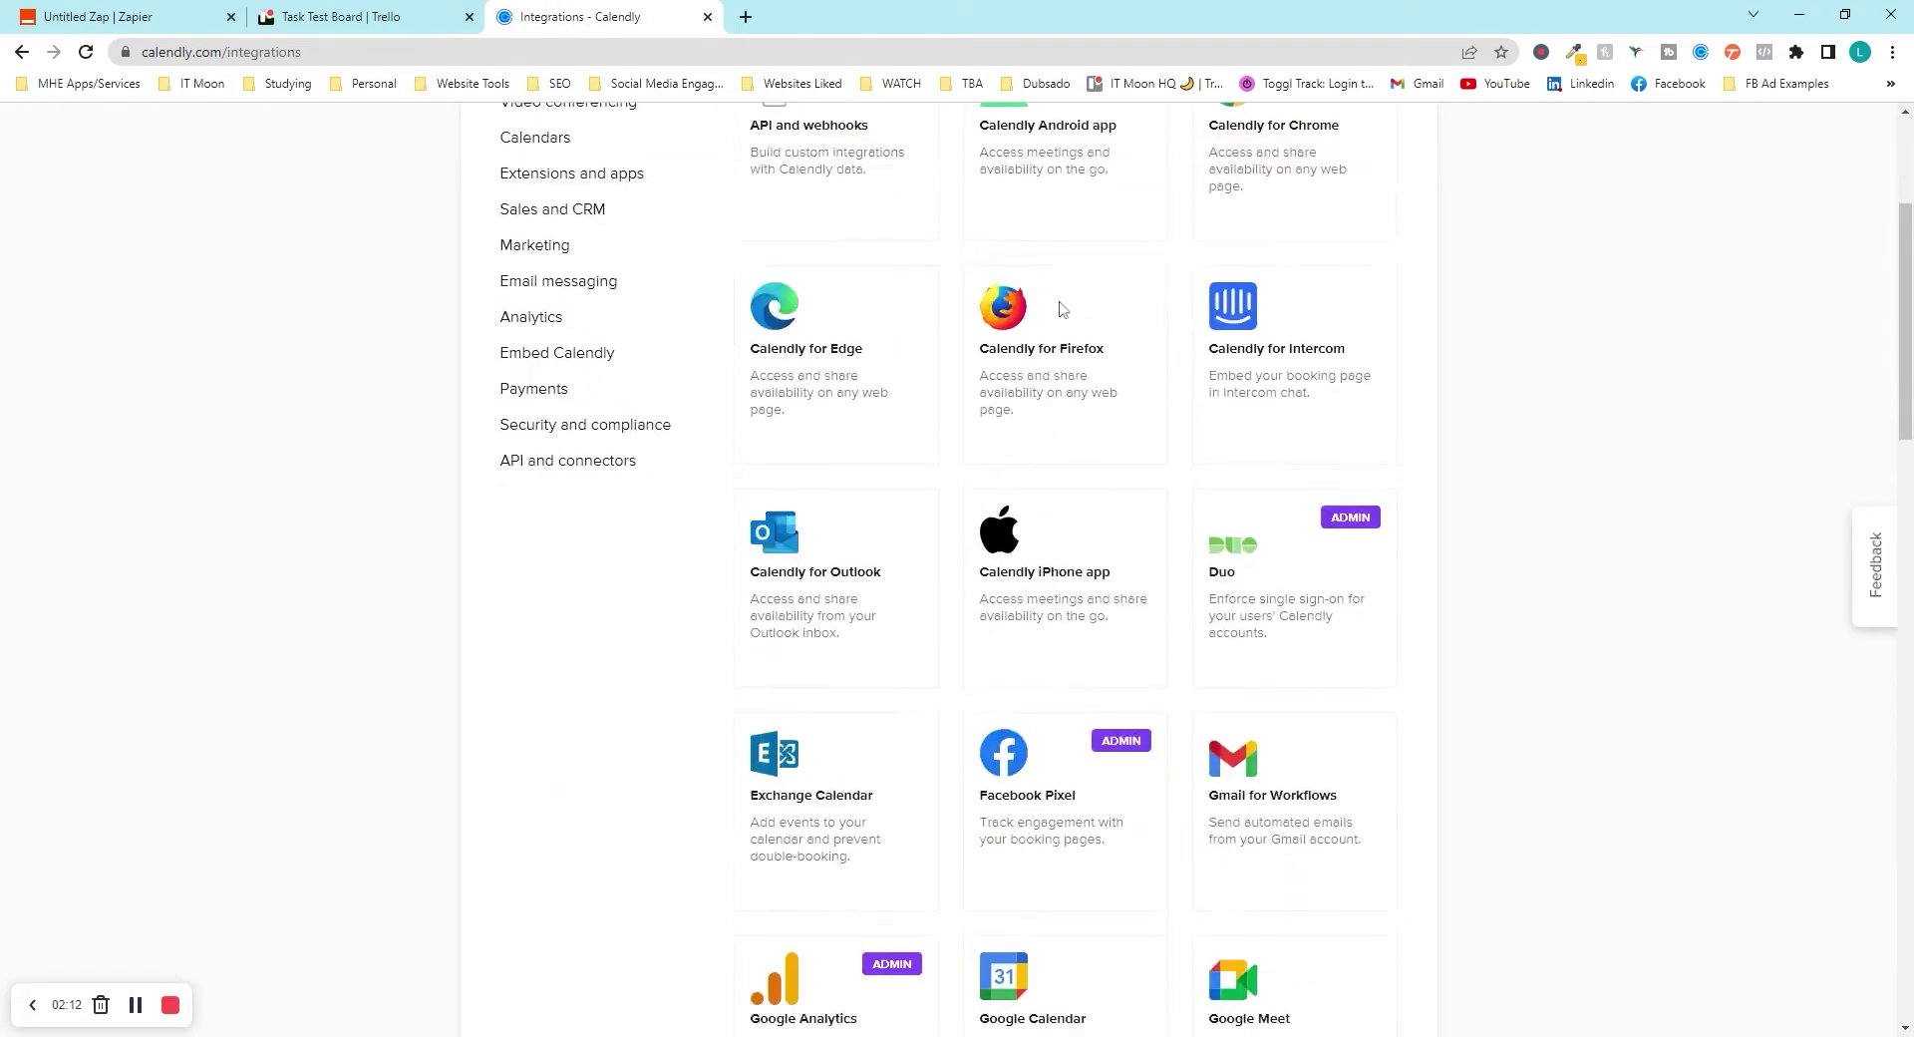
scroll(1060, 309, down, 15)
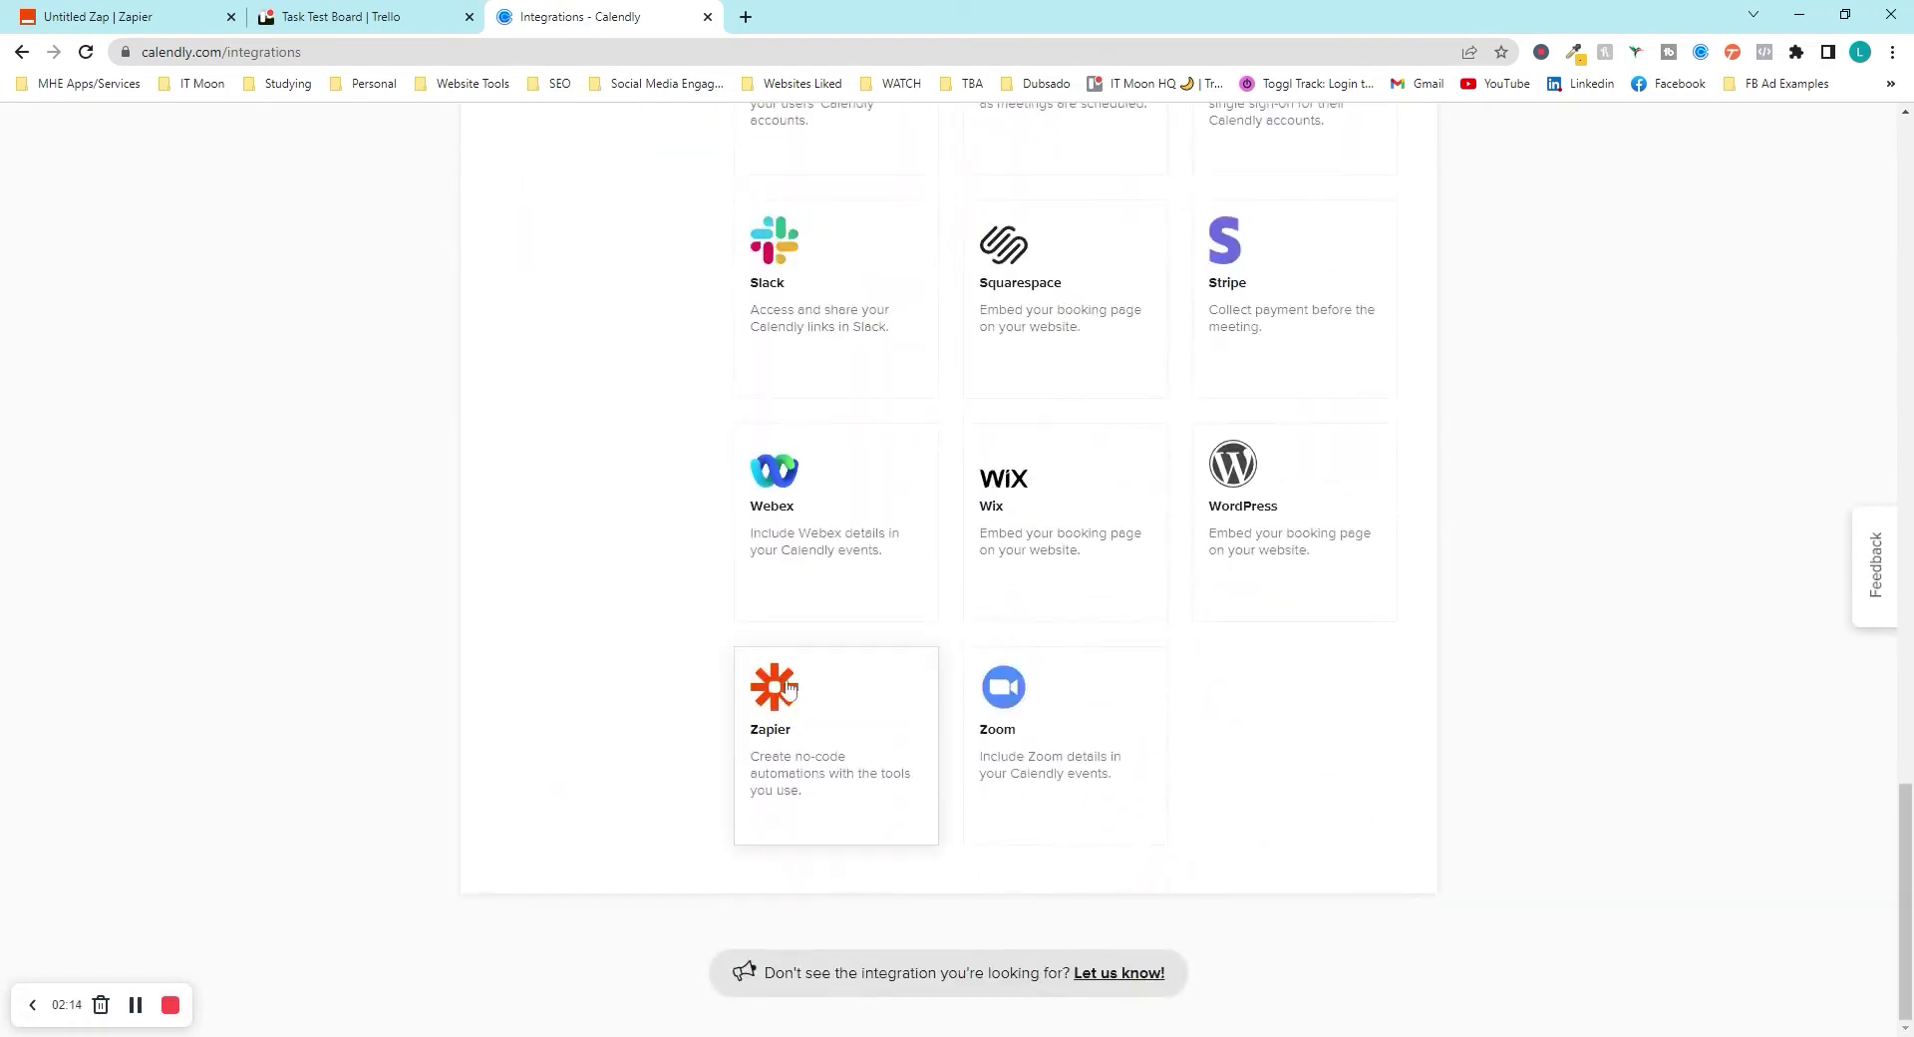
click(823, 725)
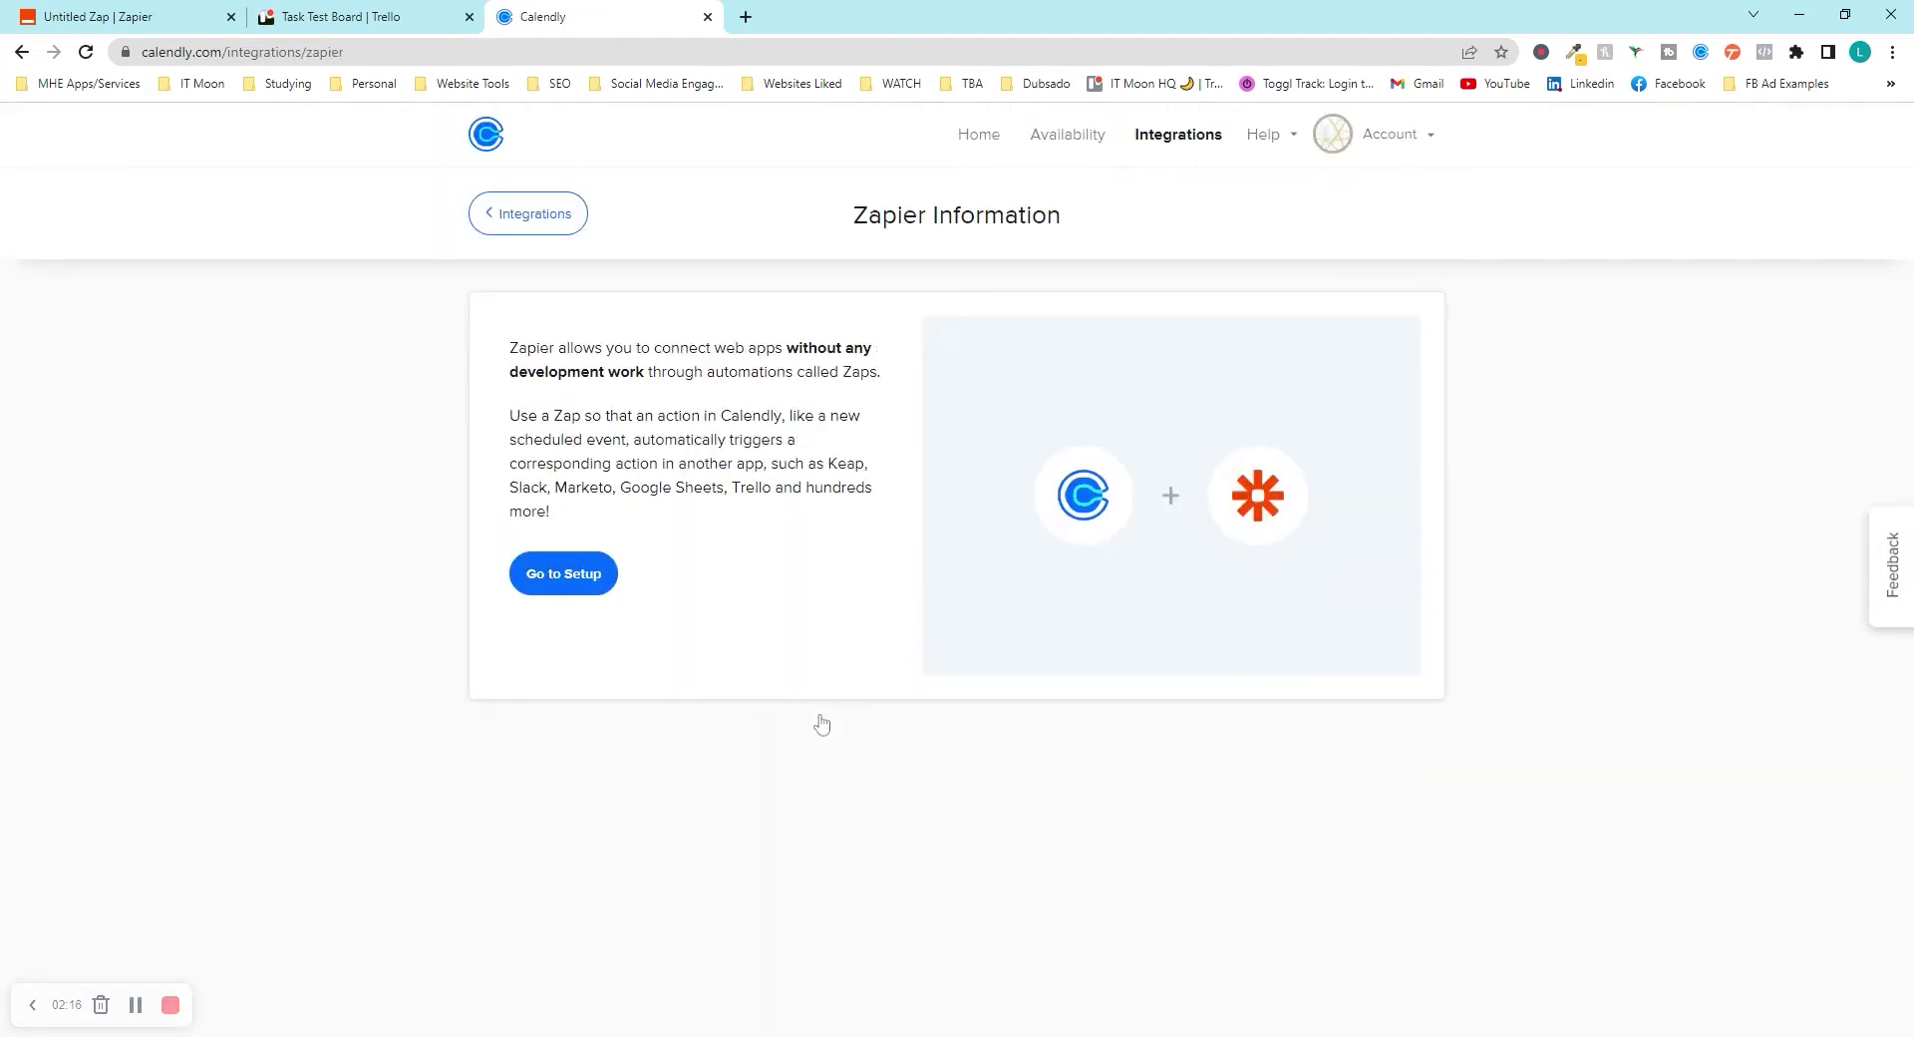
click(561, 585)
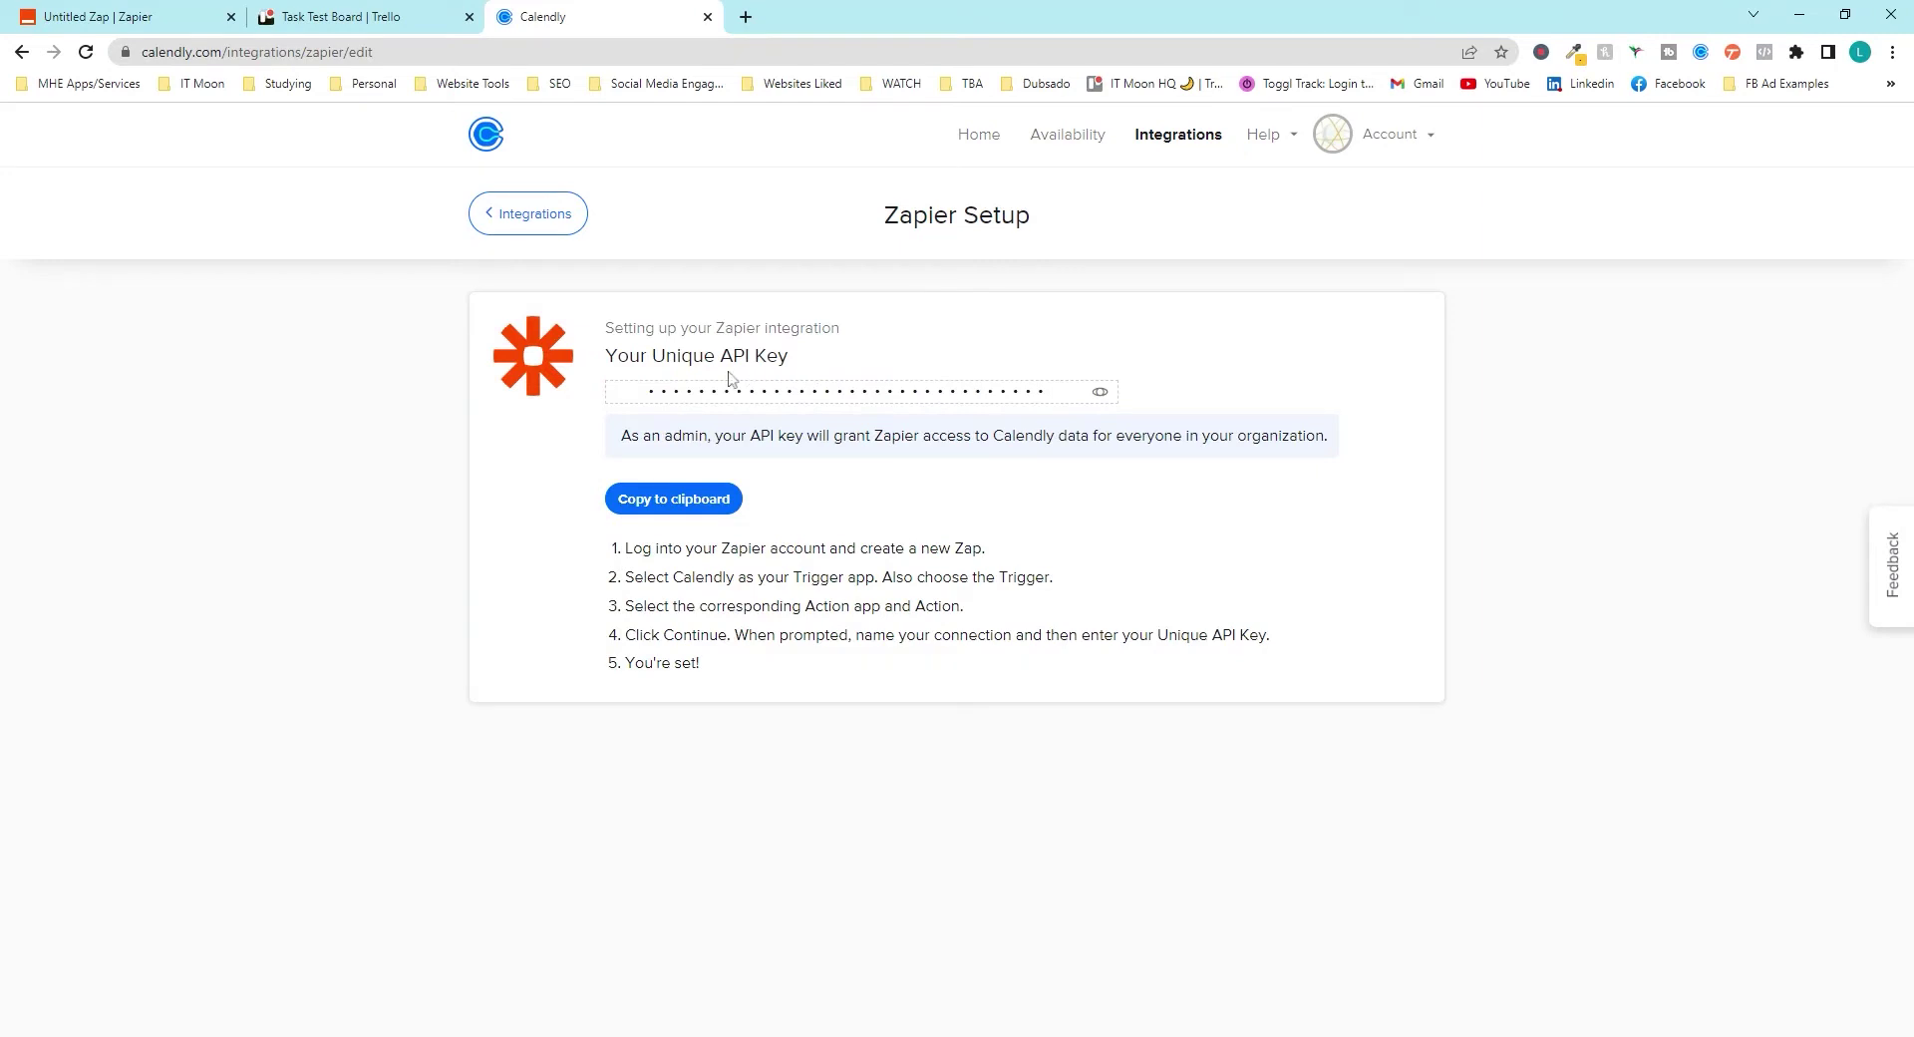
click(673, 498)
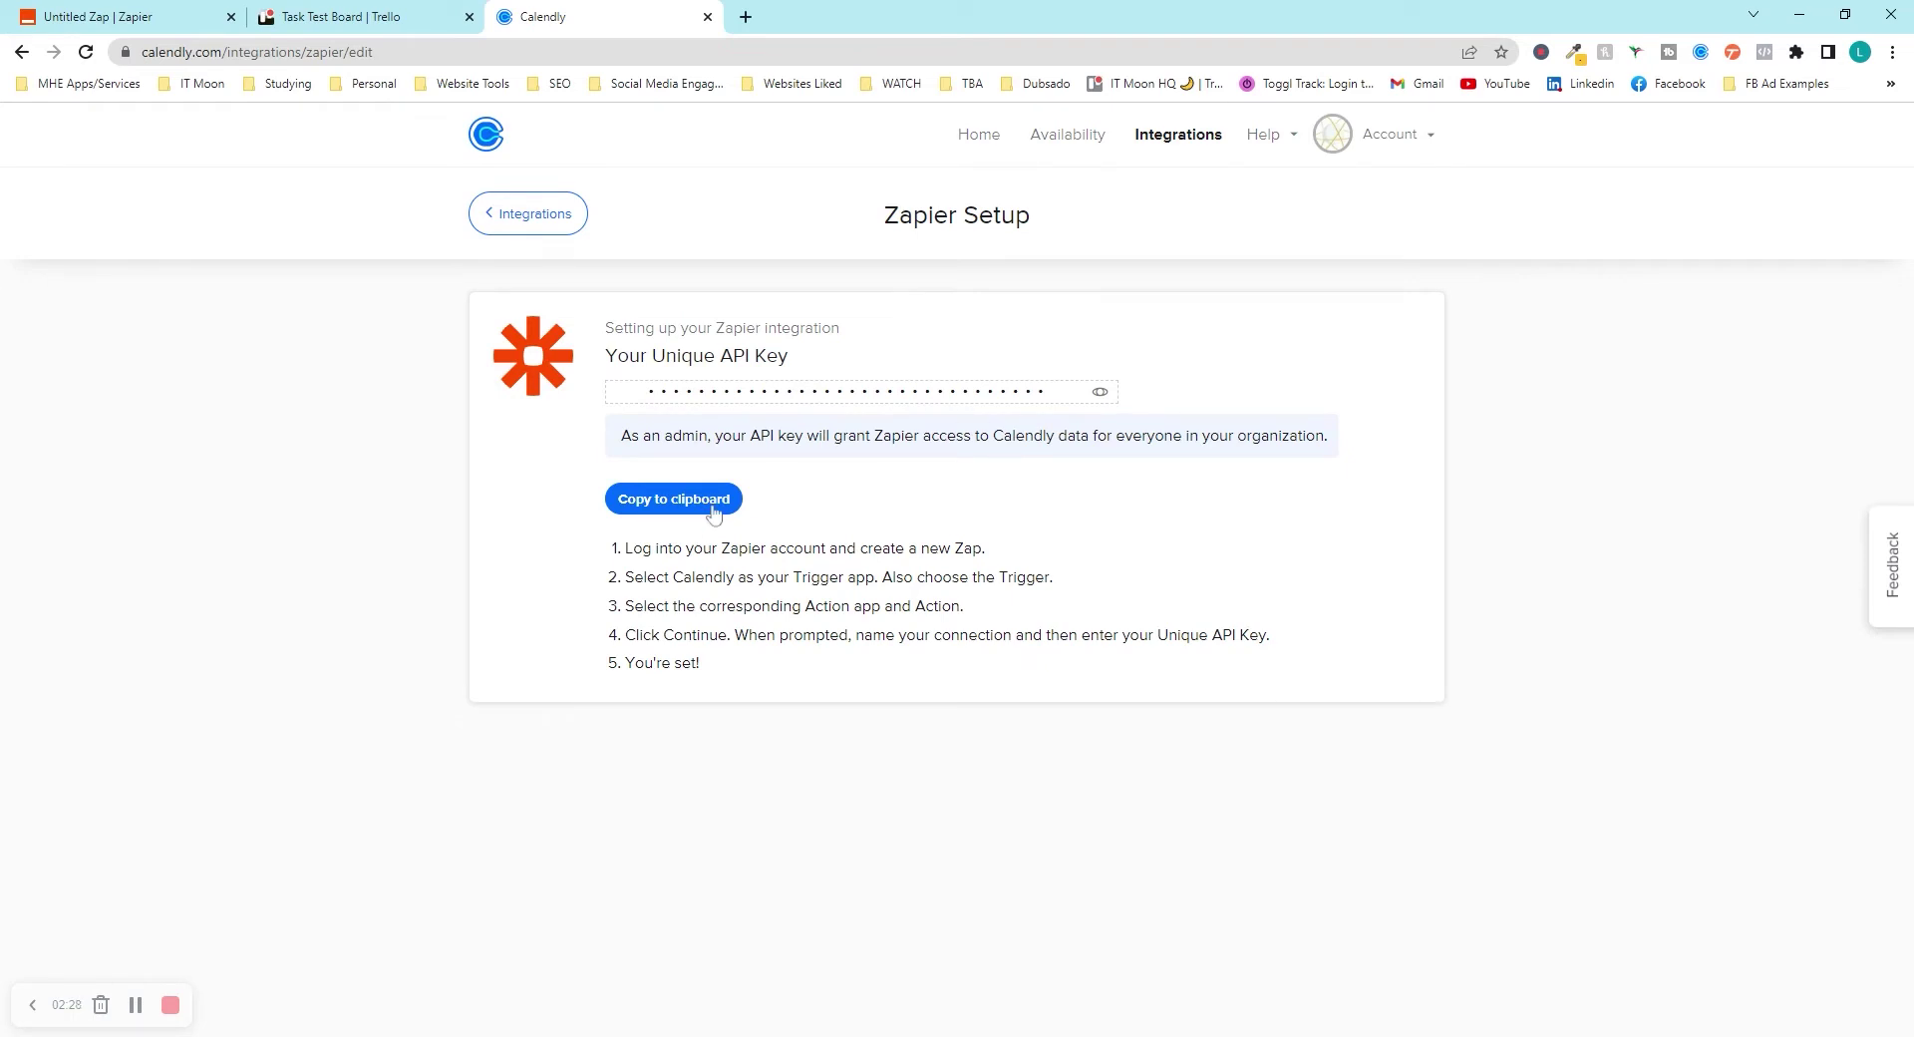
Step: Return to Zapier, confirm the chosen Calendly account and test the trigger
click(121, 8)
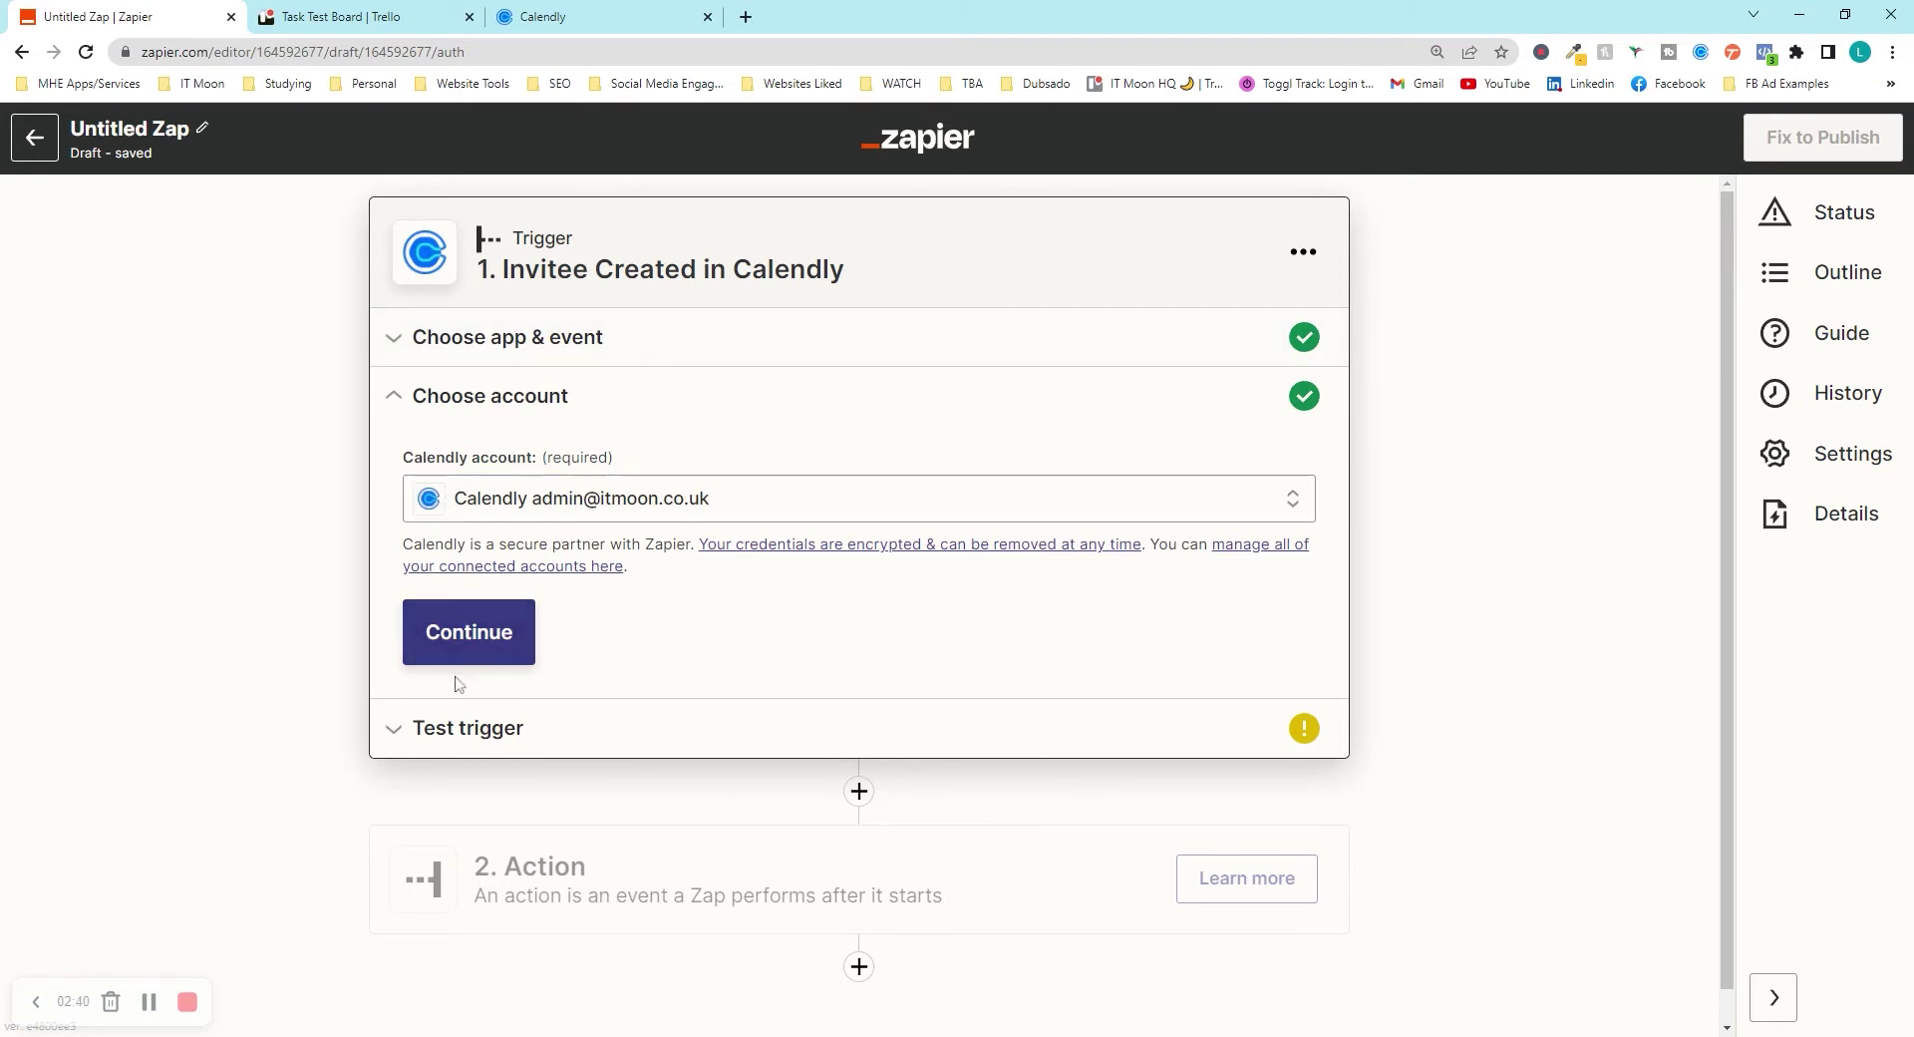
click(480, 658)
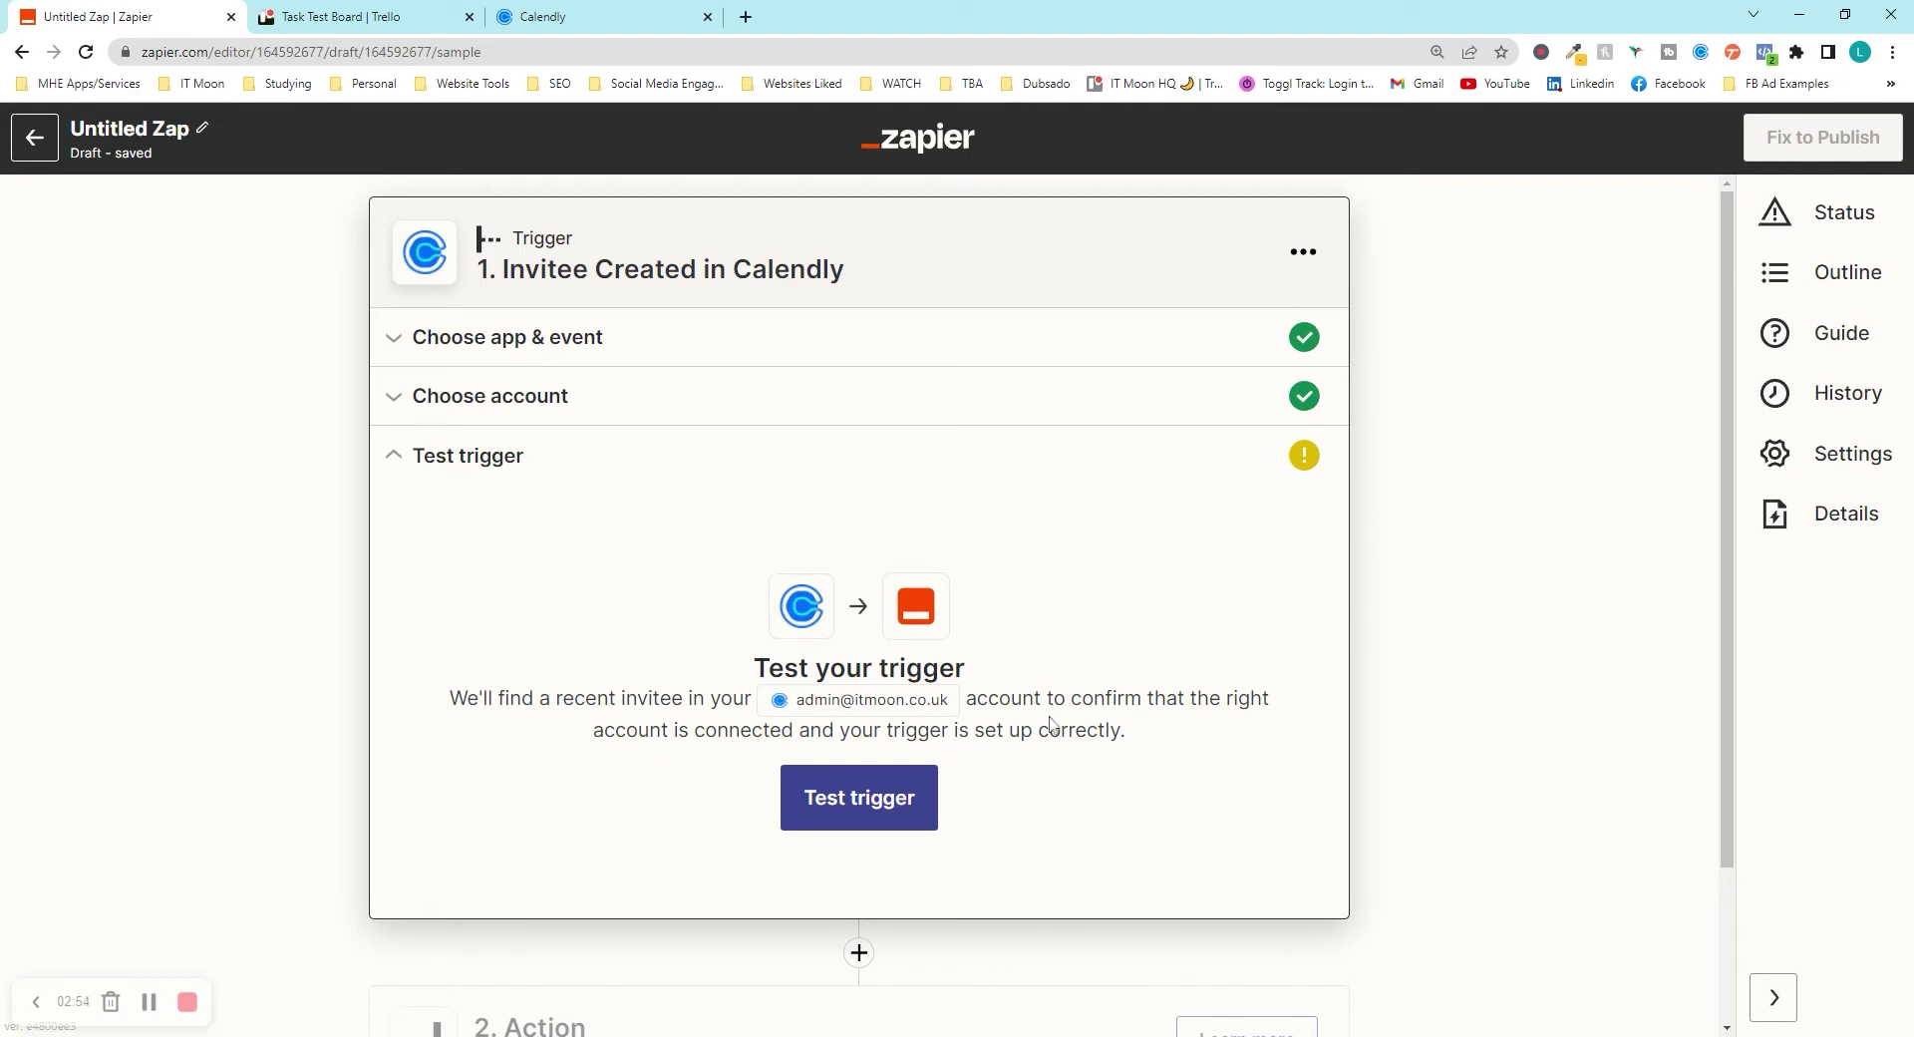
click(874, 810)
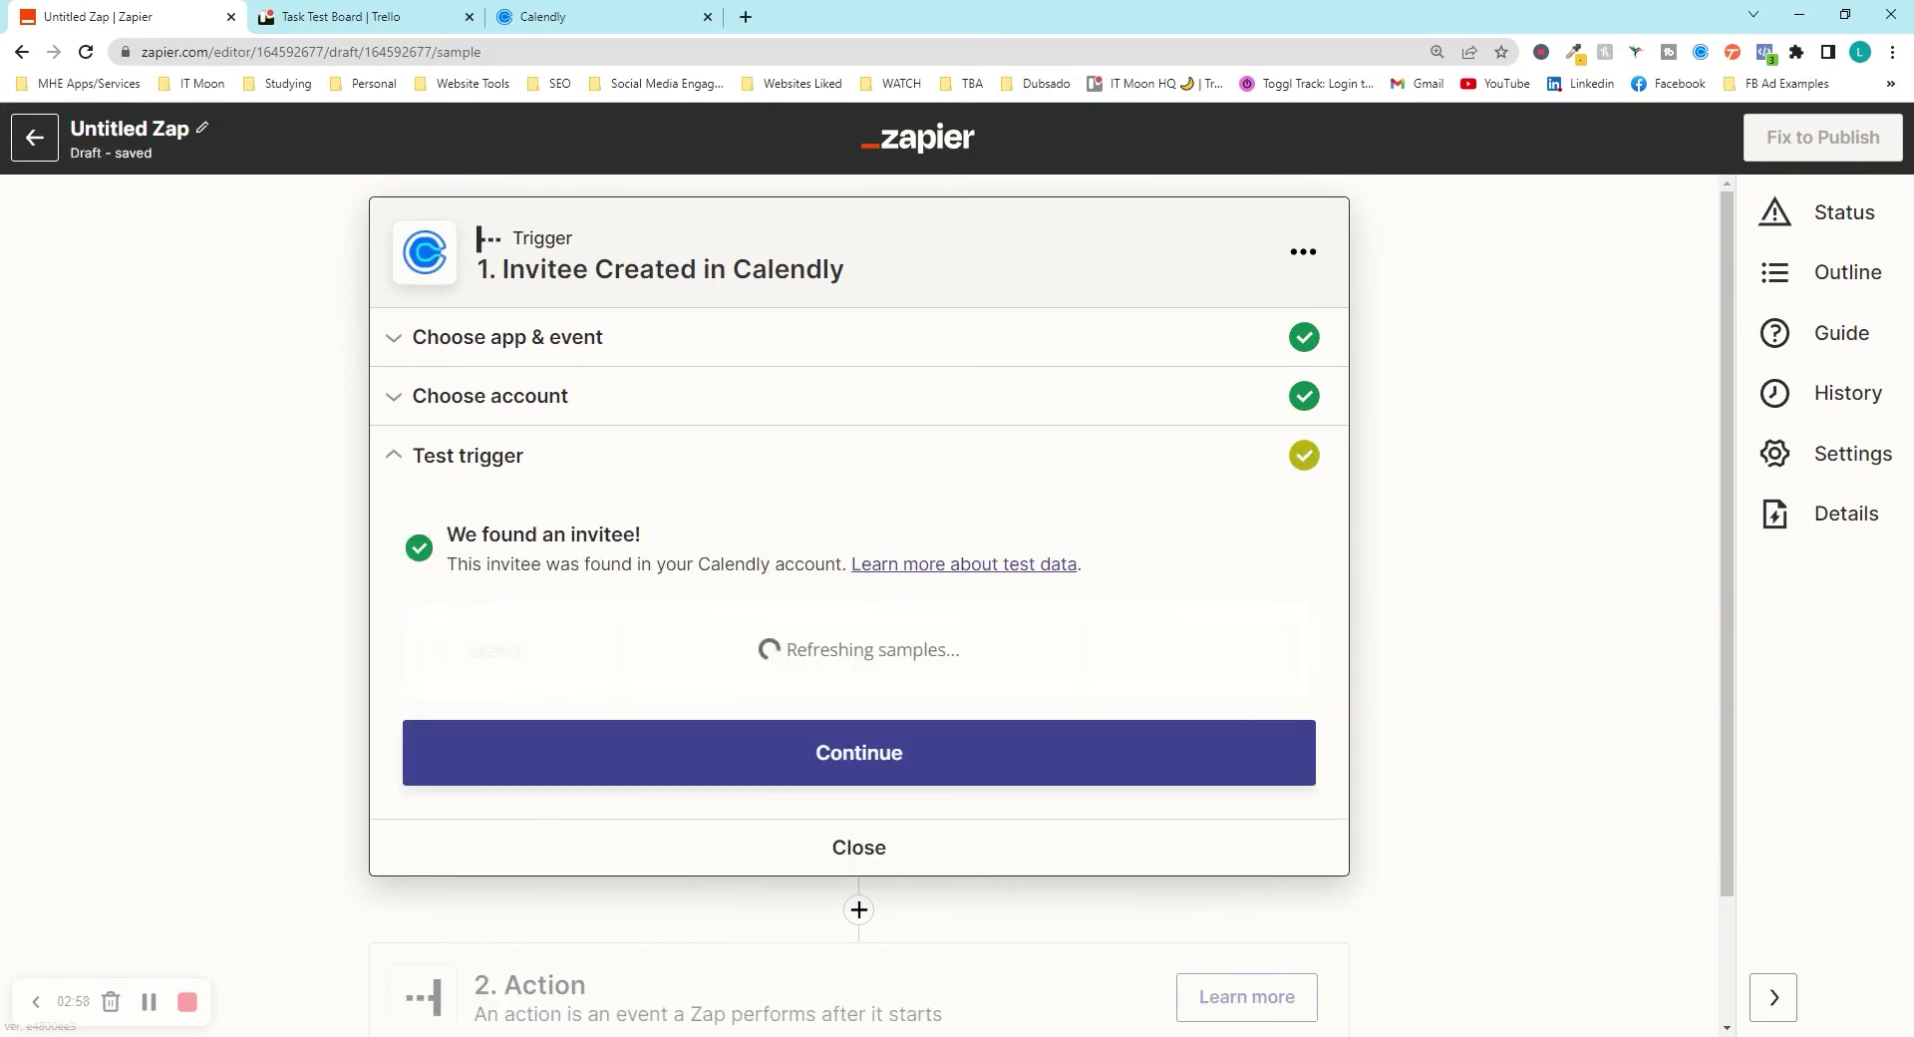
Step: Check which invitee samples are available for the Calendly trigger test
scroll(316, 559, down, 3)
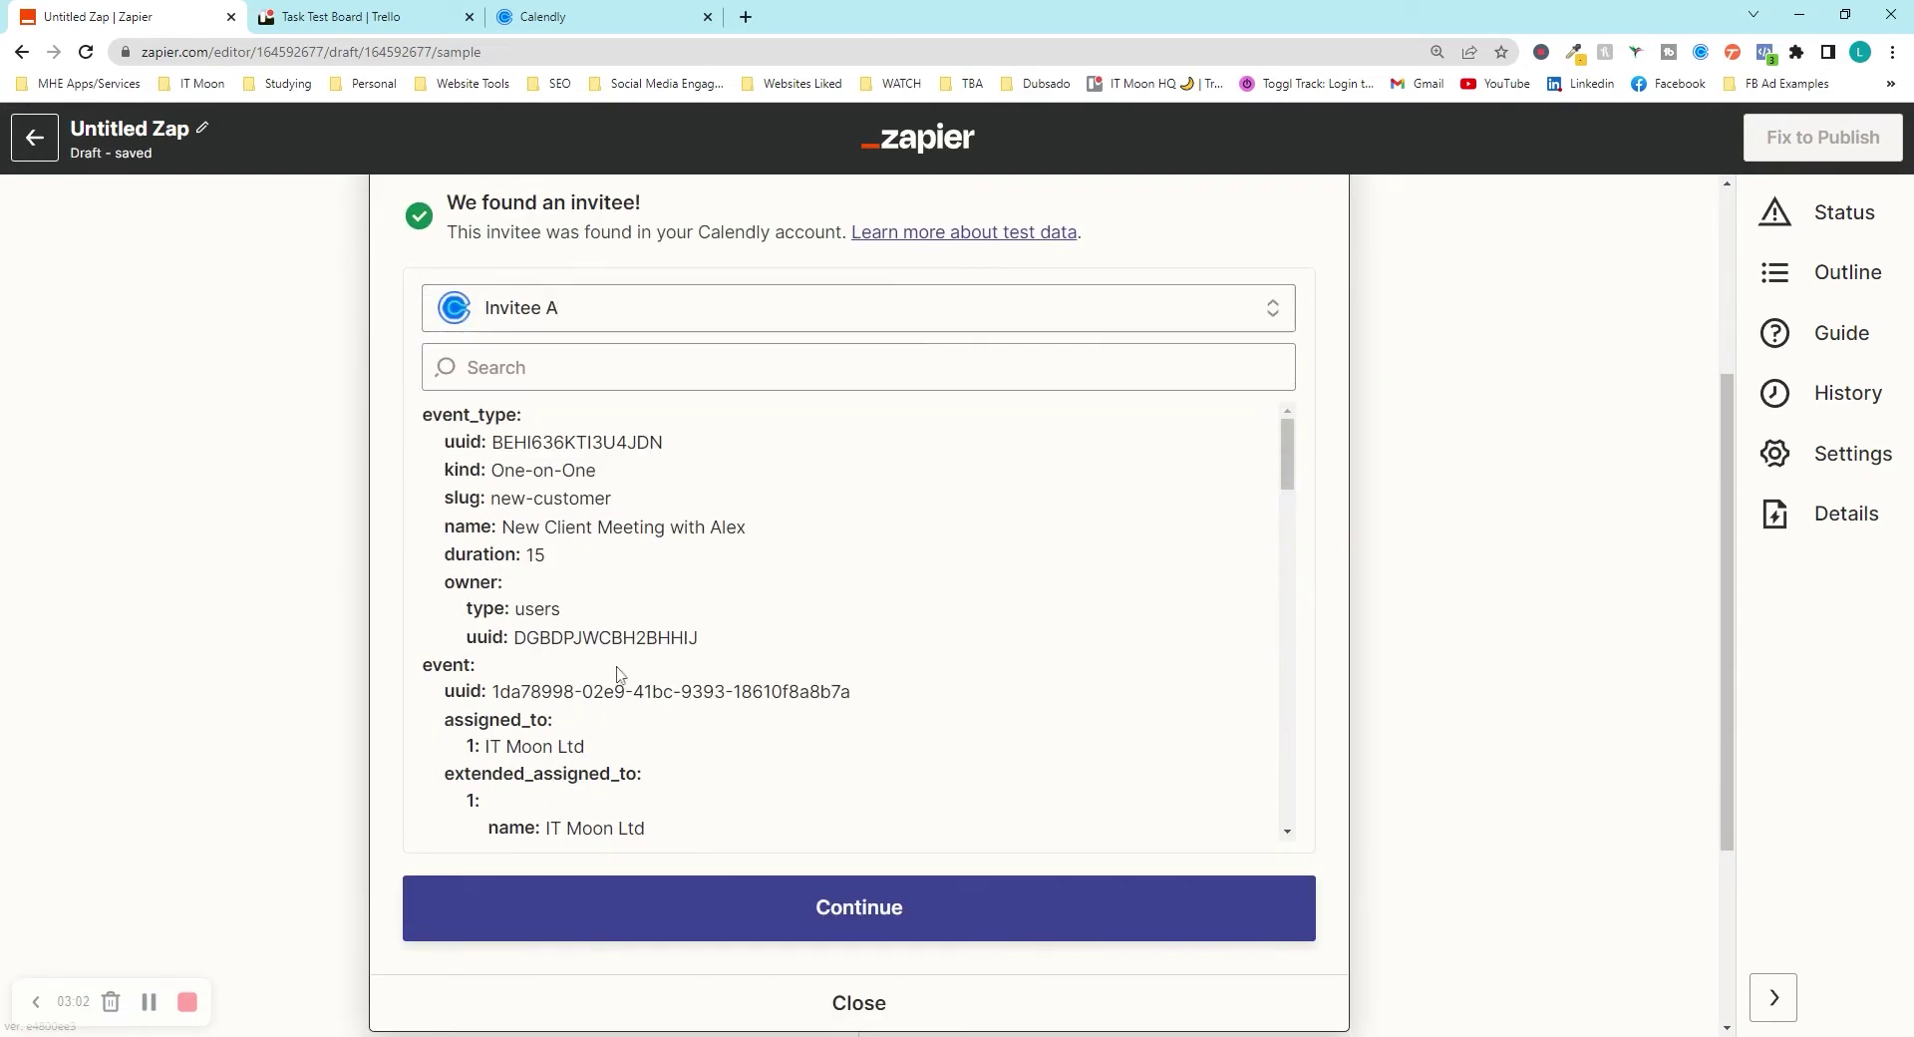
click(588, 315)
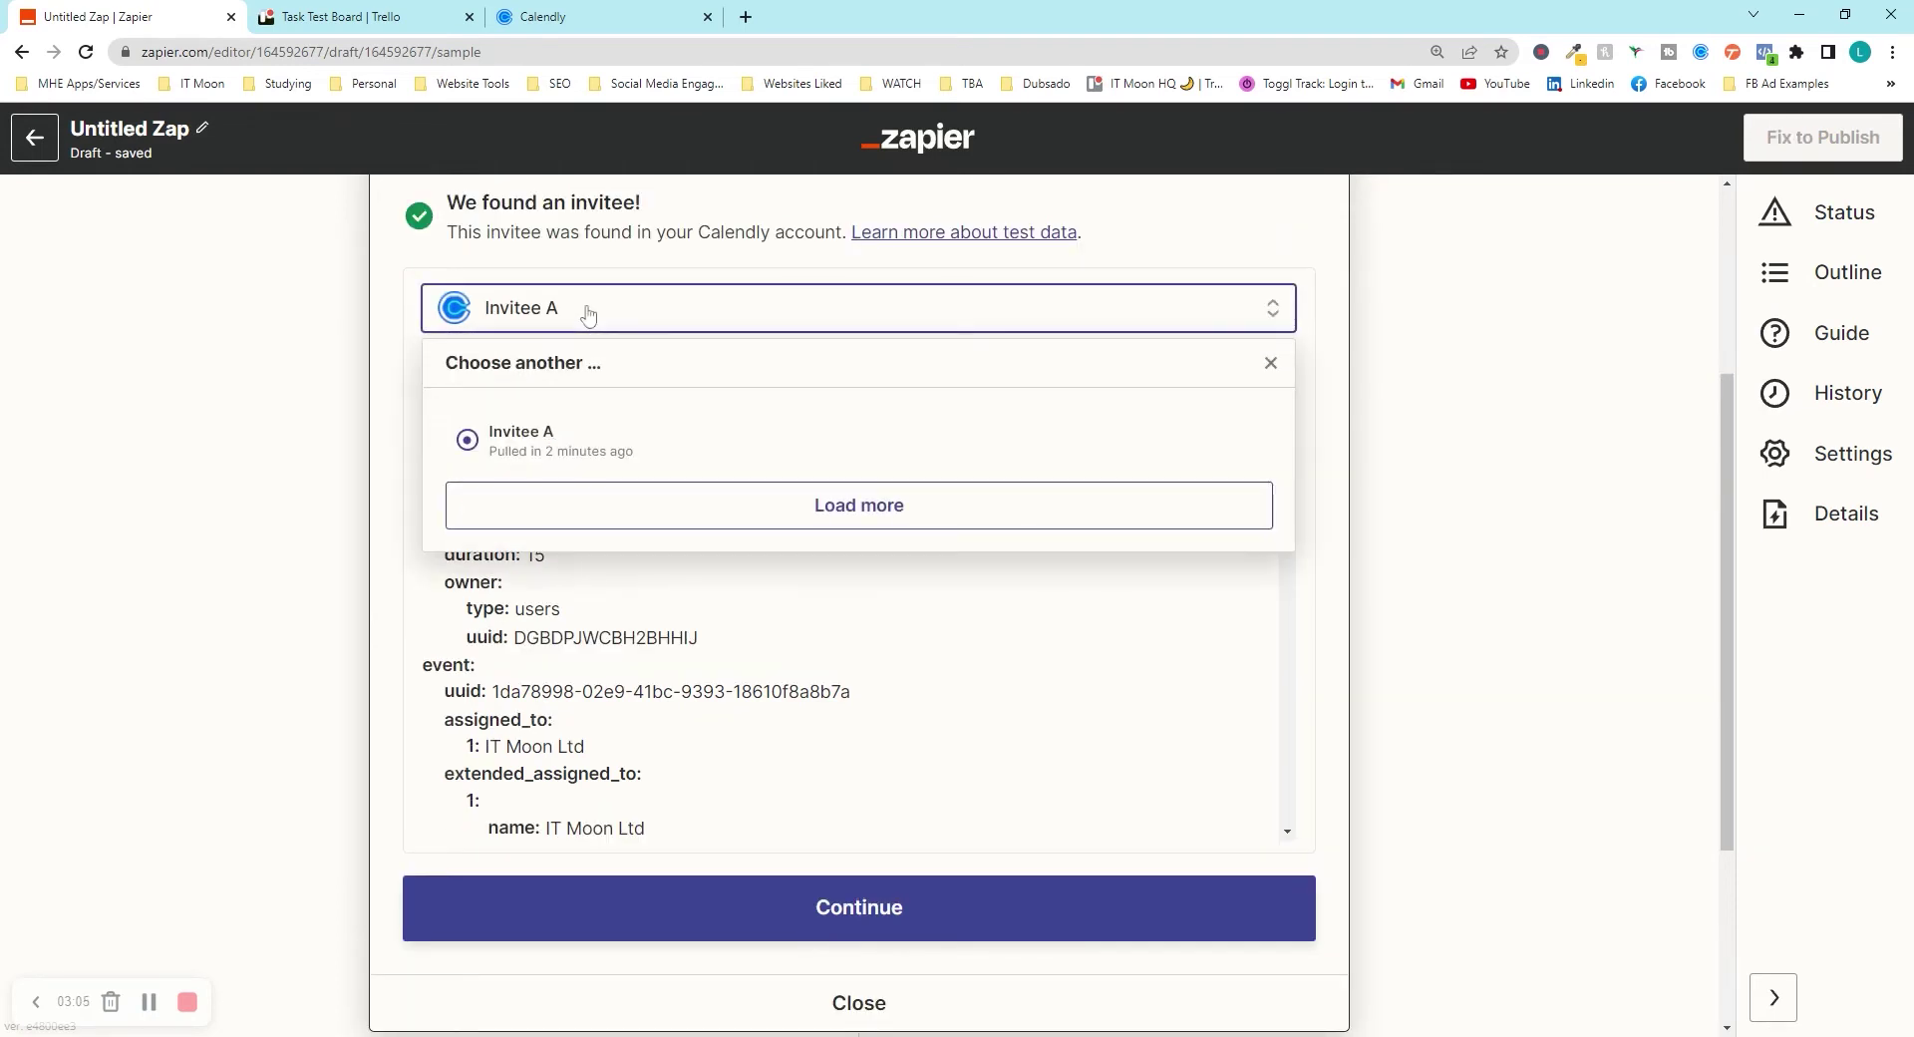
click(730, 524)
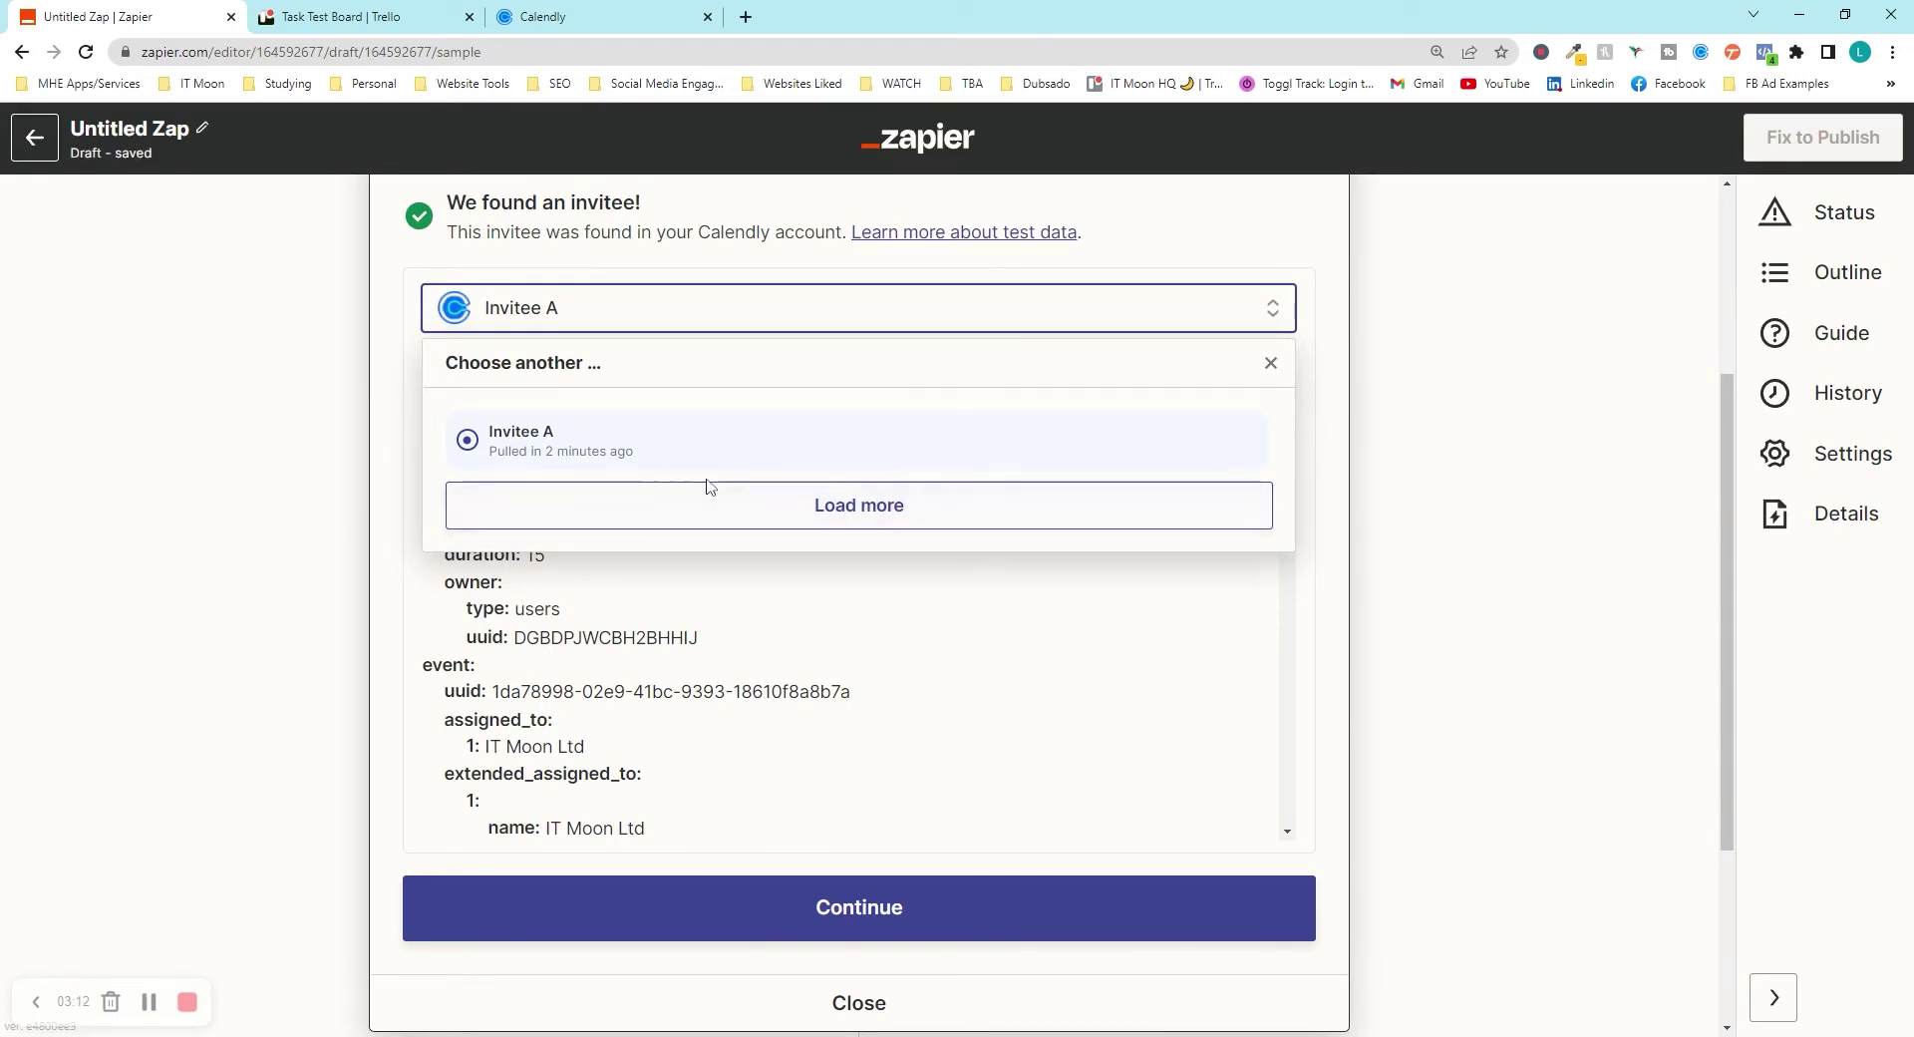
click(634, 10)
click(222, 12)
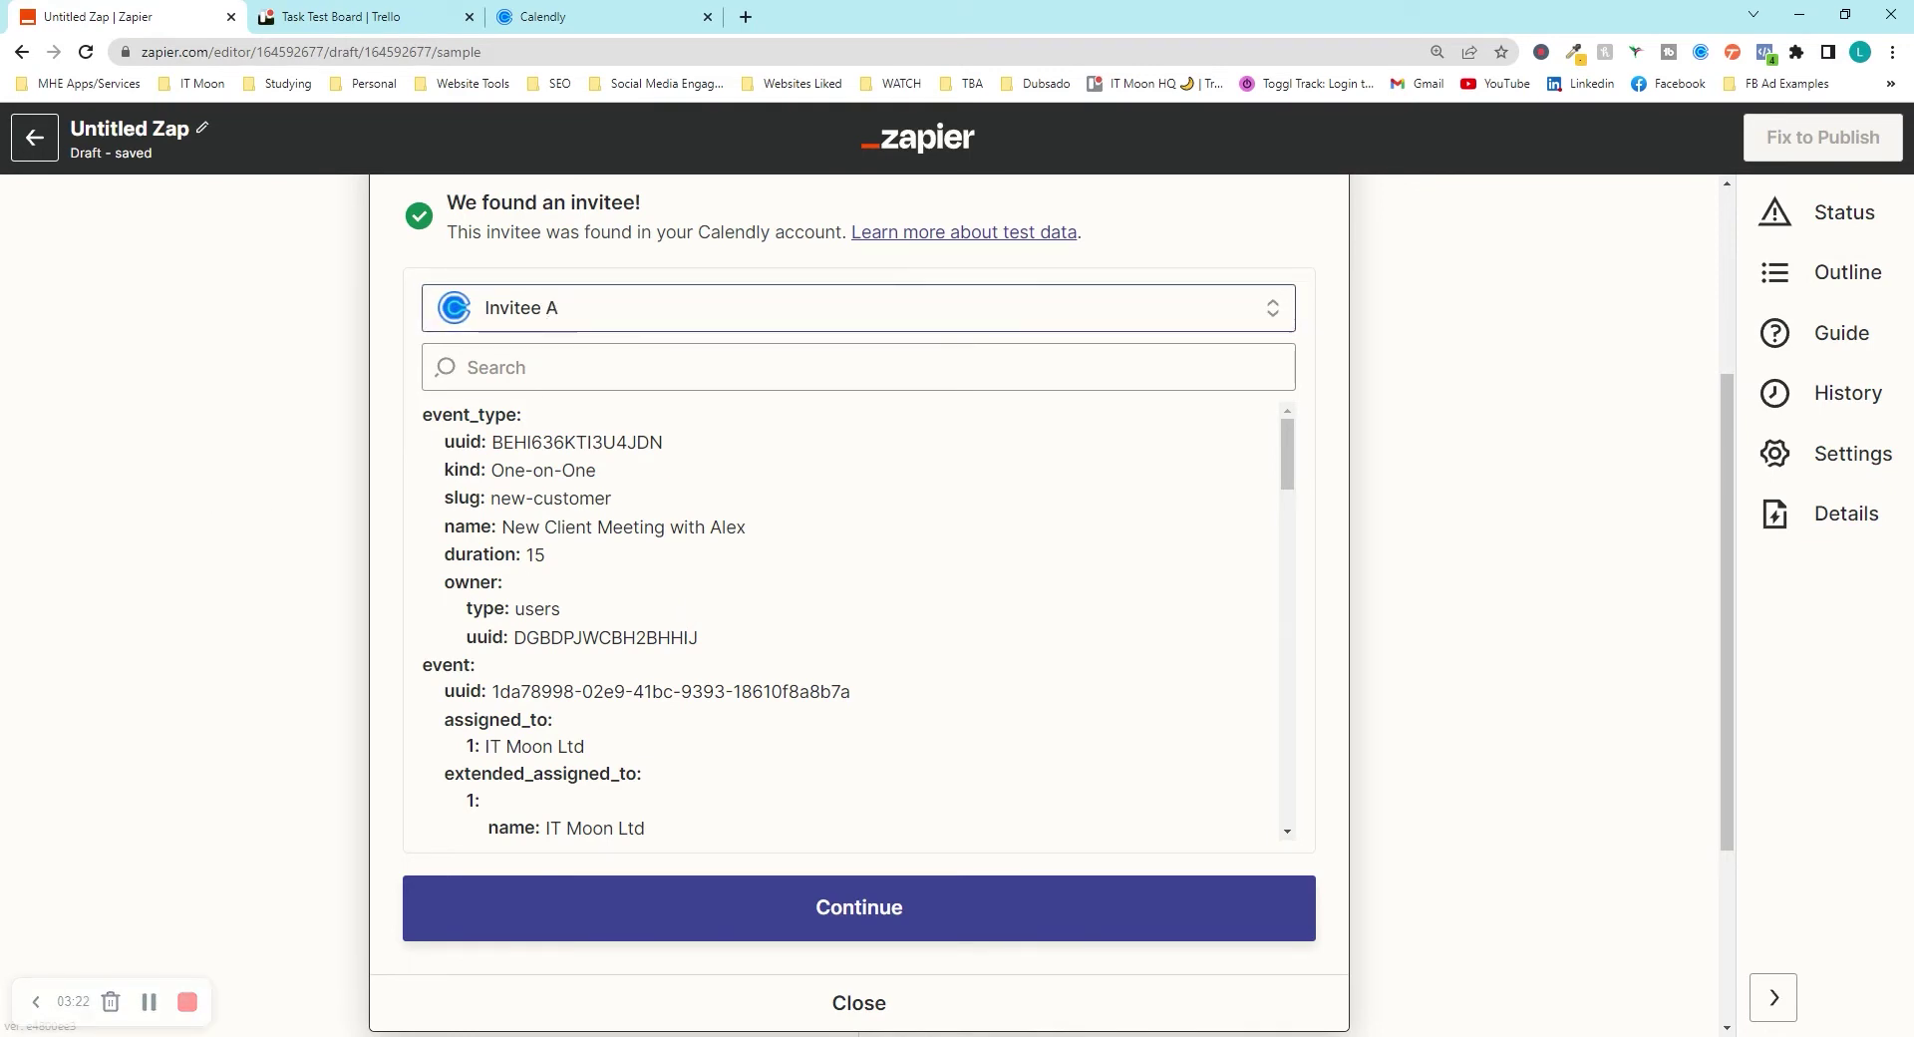
click(552, 309)
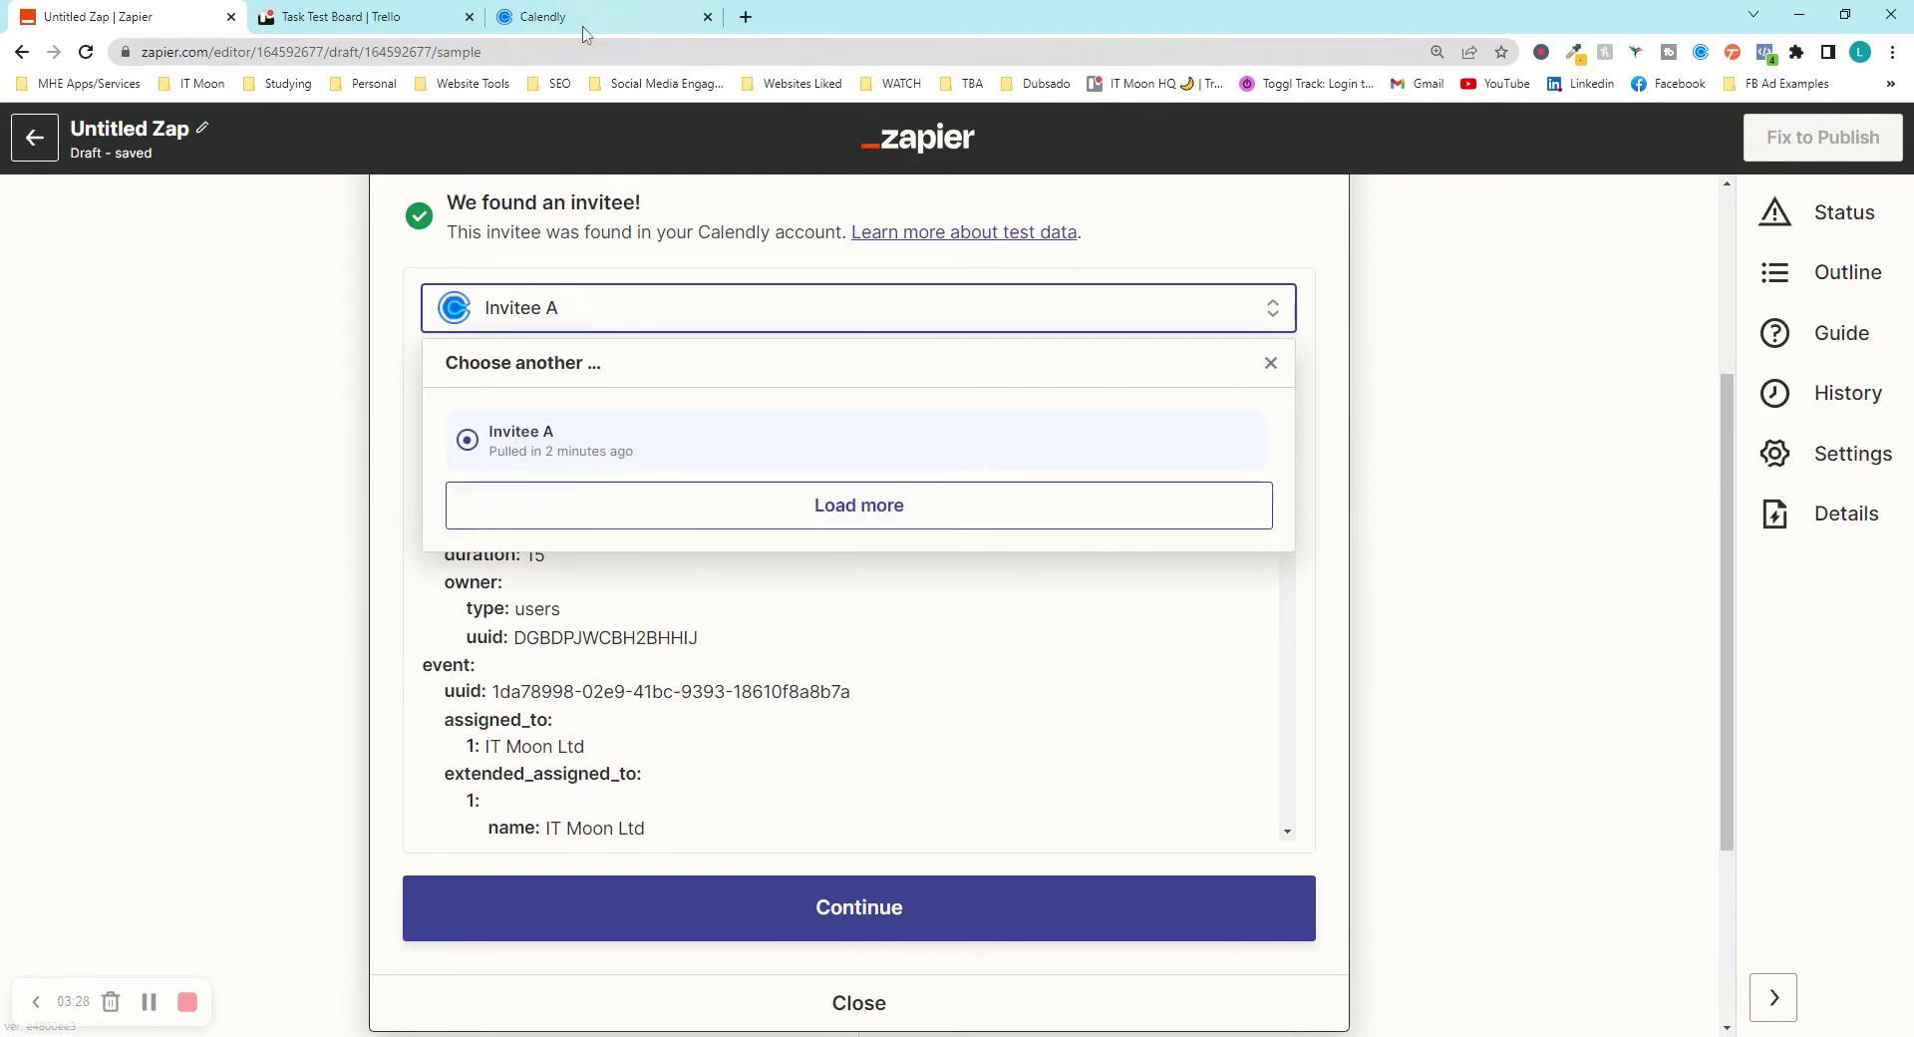
click(267, 518)
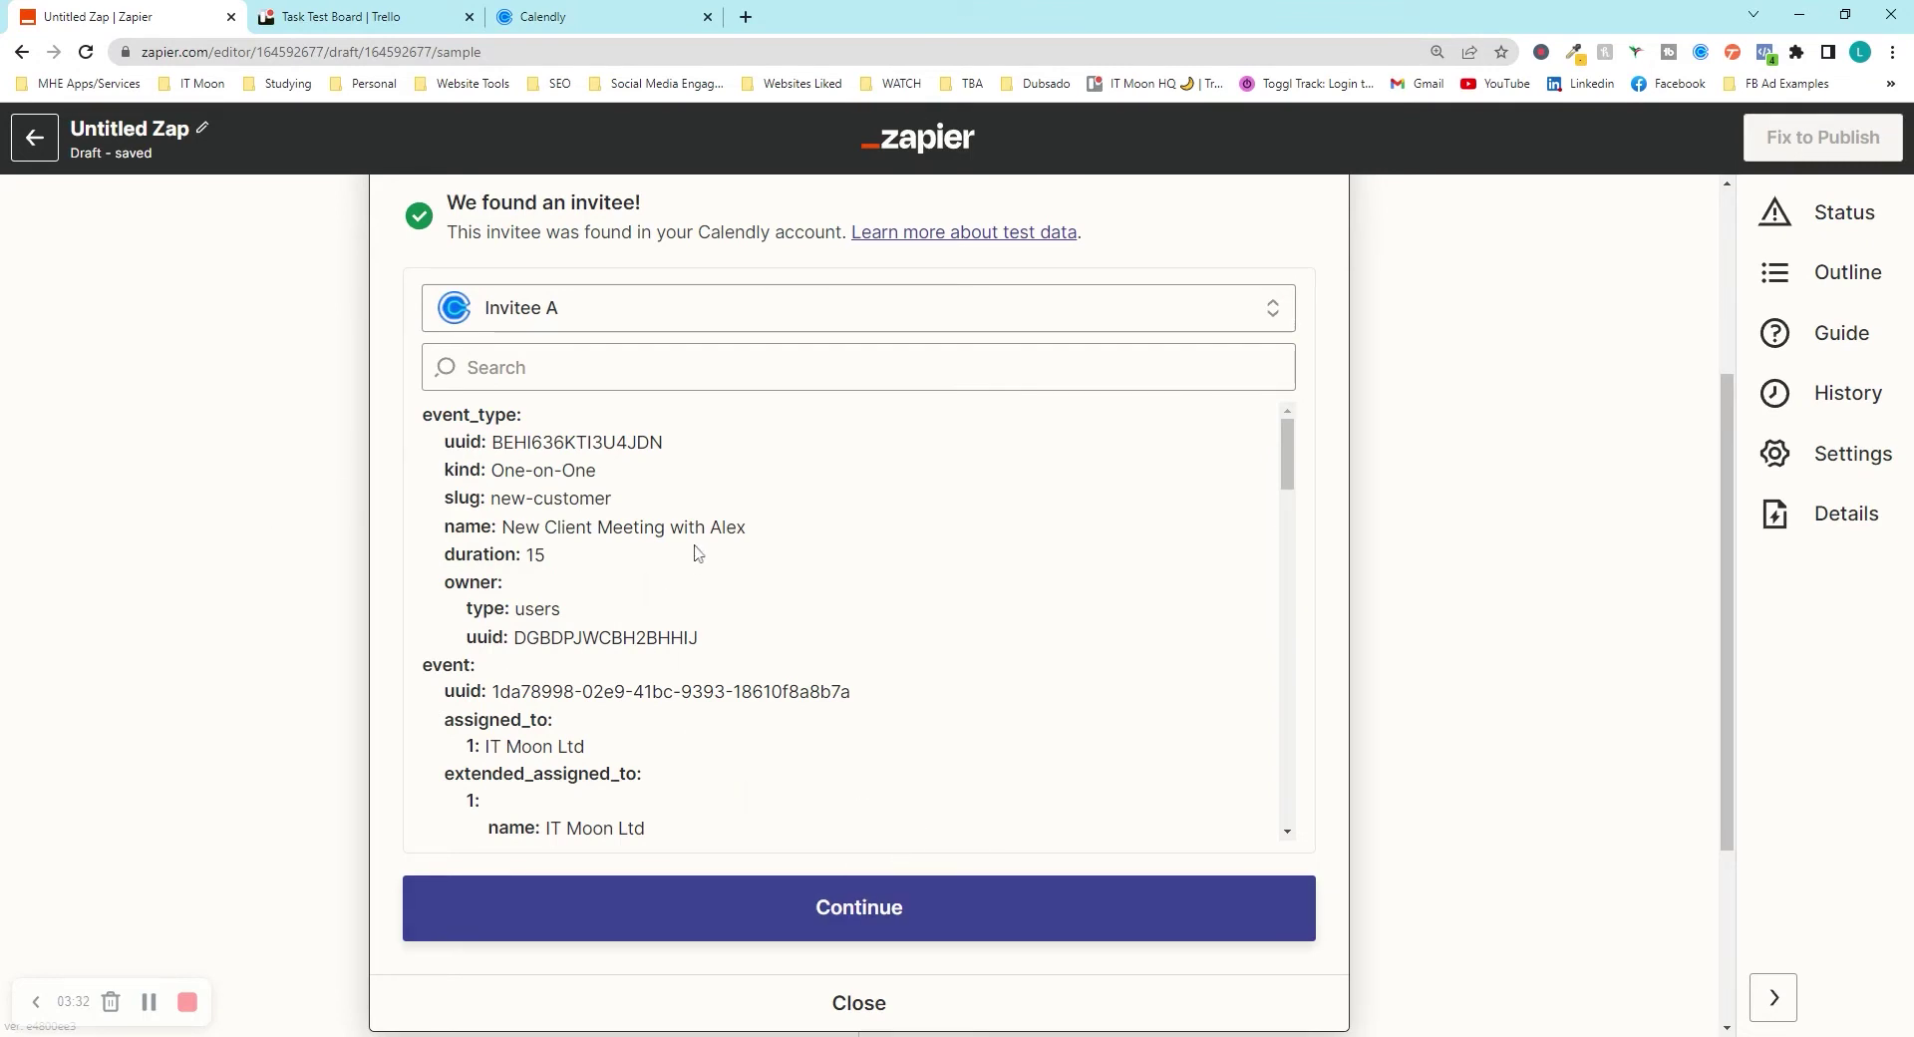
Step: Examine the sample's event times, location and invitee contact fields in the trigger test data
scroll(695, 560, down, 3)
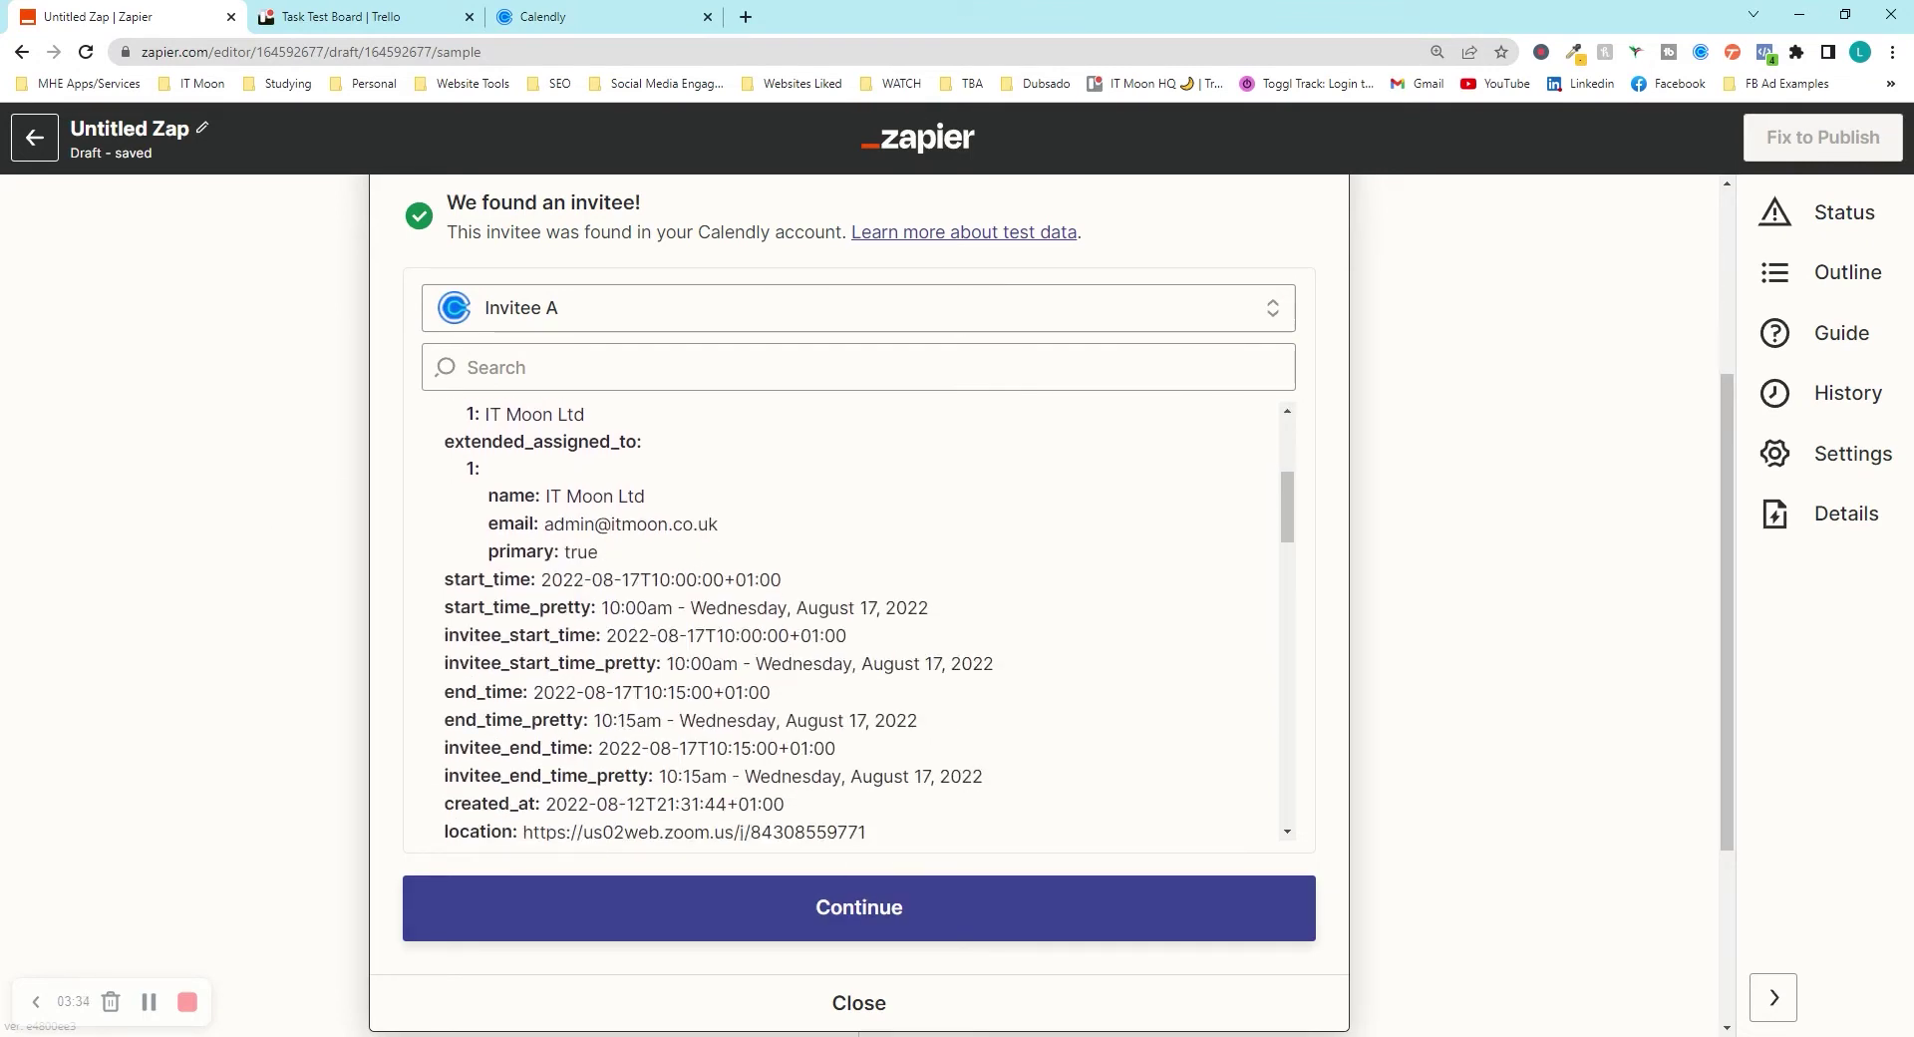
scroll(582, 517, down, 3)
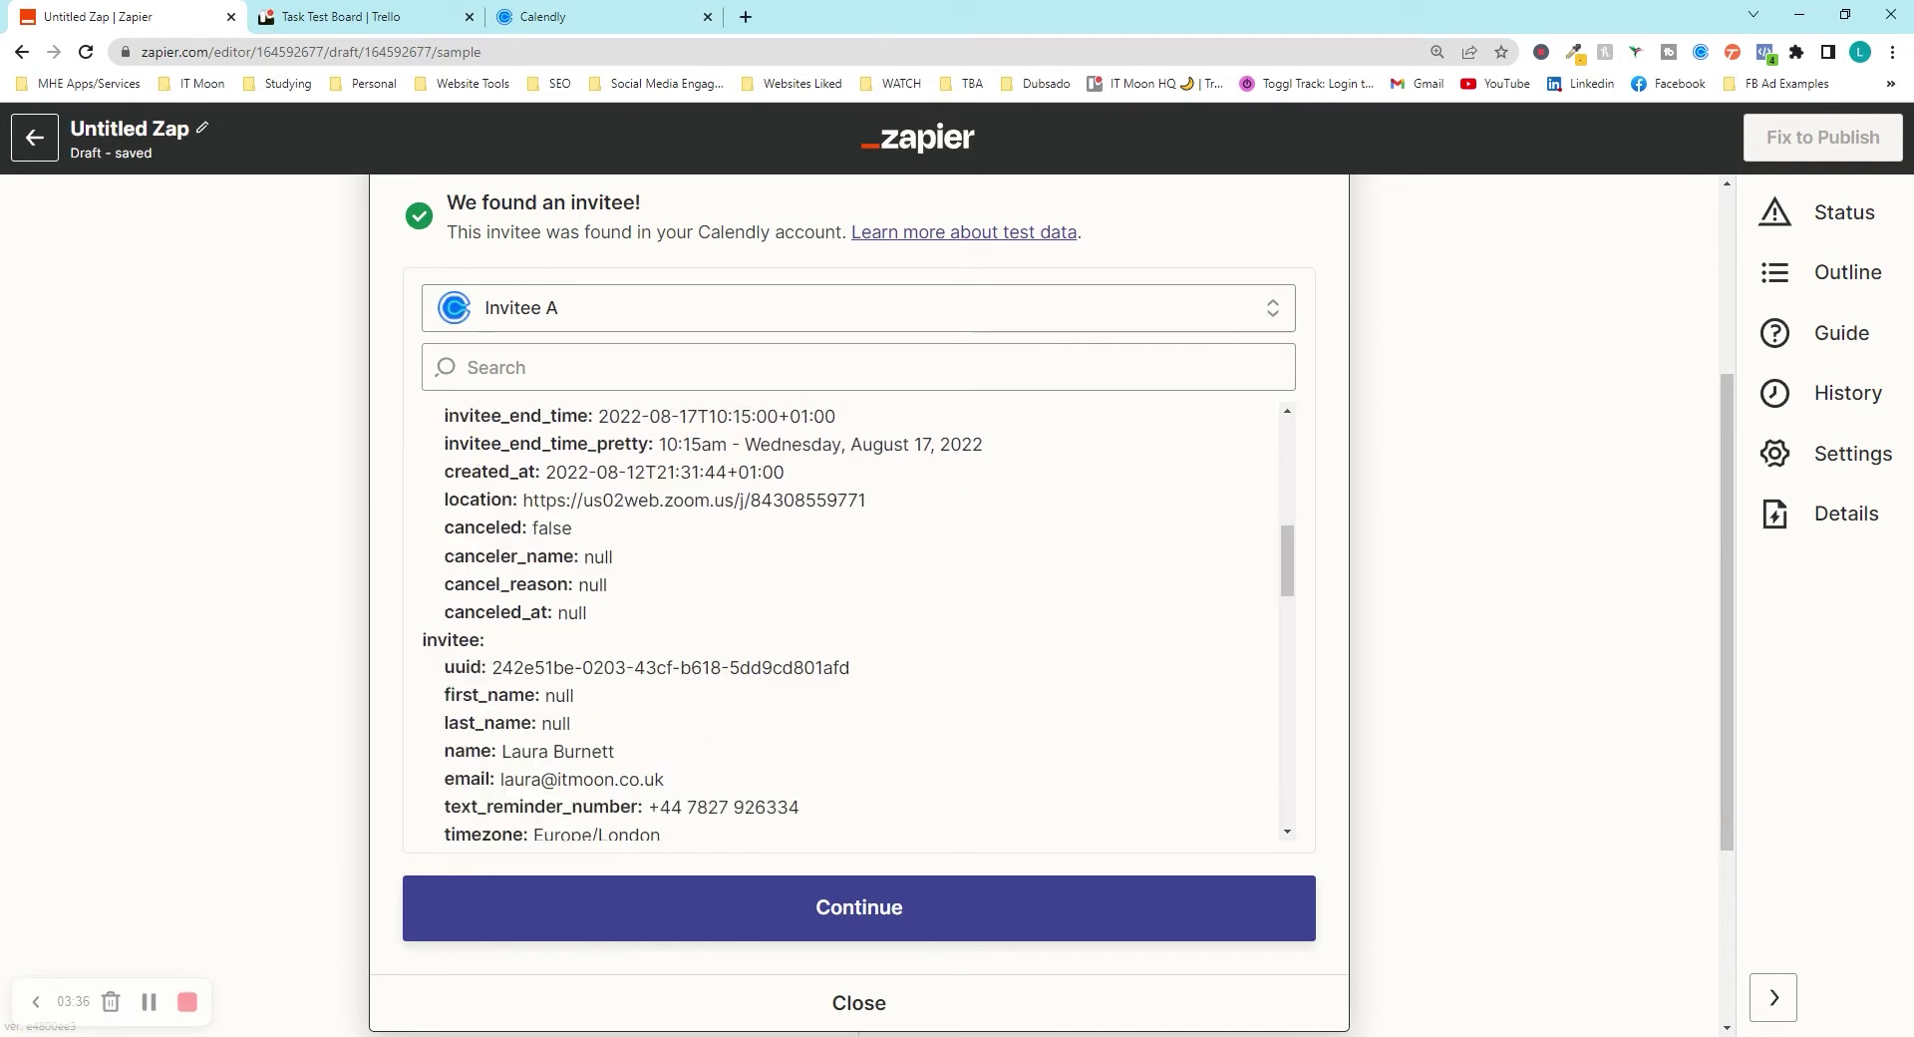
scroll(847, 623, down, 2)
mouse_move(503, 588)
mouse_down()
mouse_move(646, 592)
mouse_move(502, 612)
mouse_up()
click(645, 592)
click(502, 612)
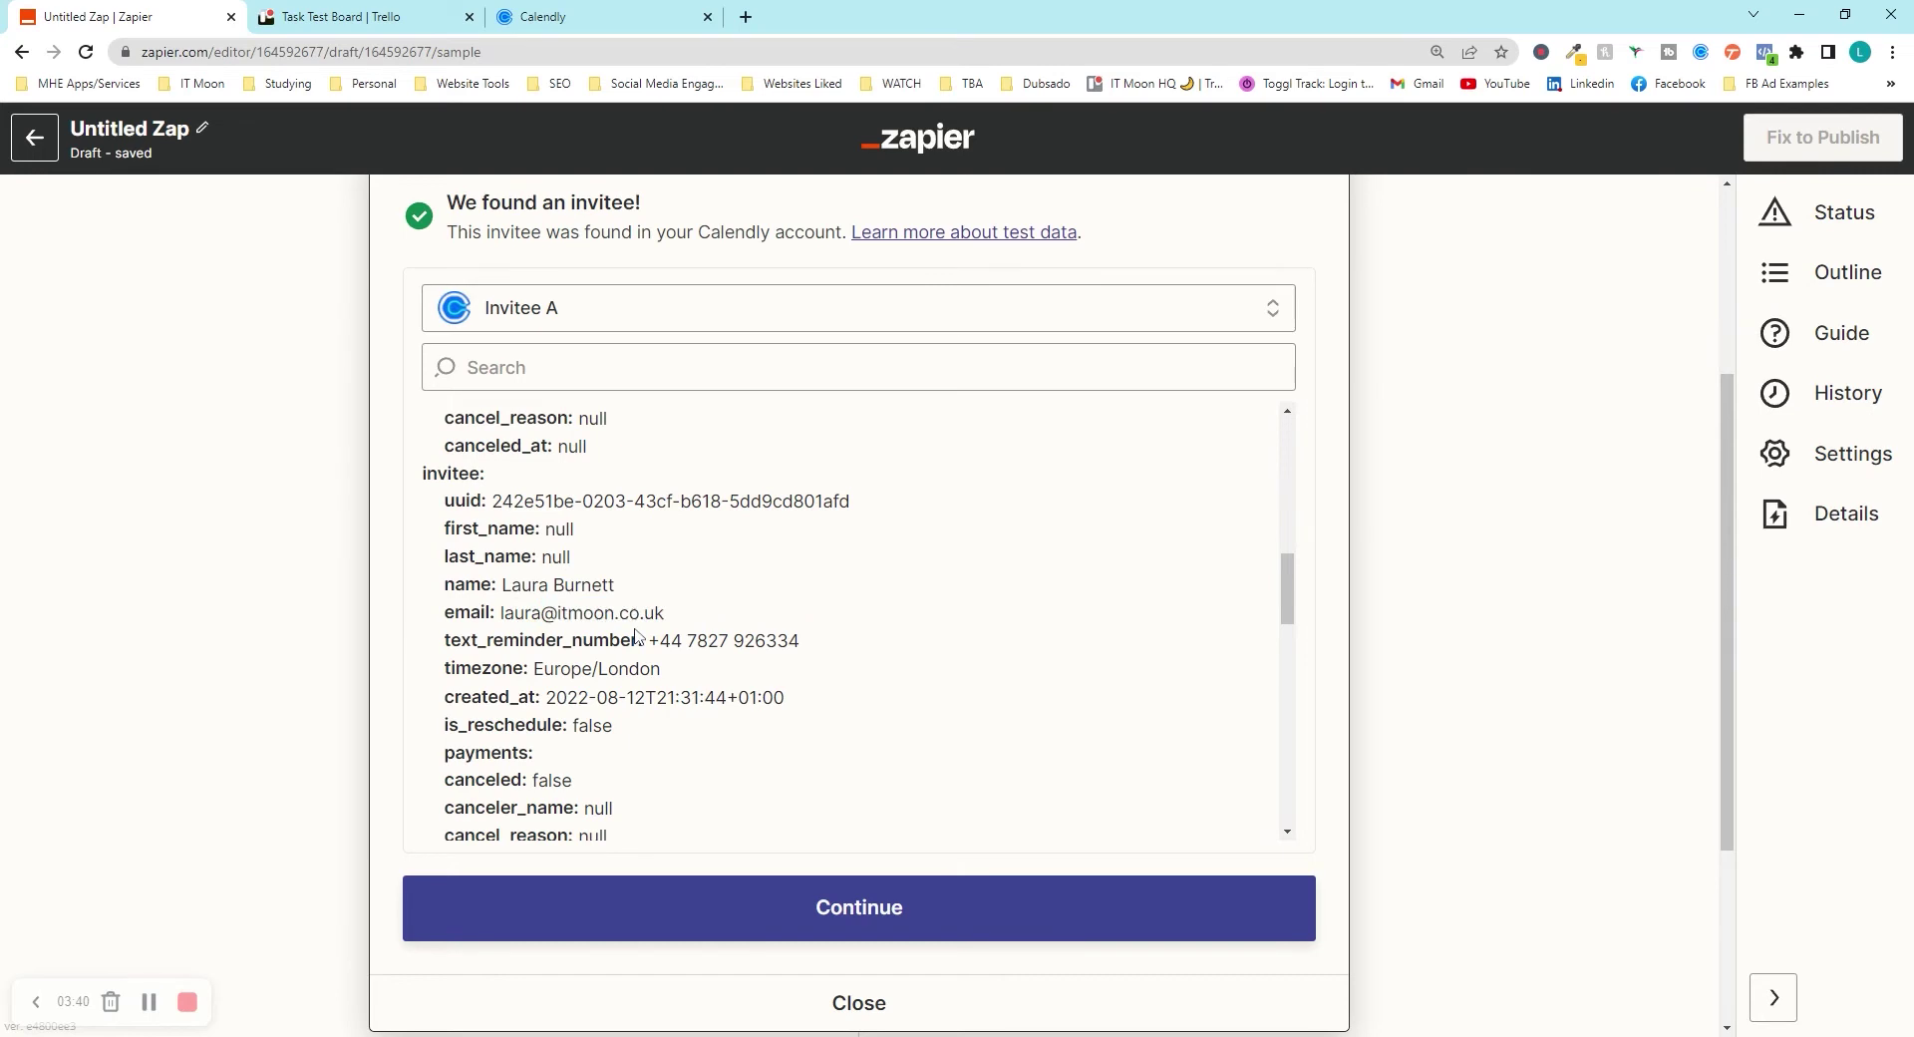
Step: Review the remaining question responses and tracking fields in the invitee sample and continue to the action setup
scroll(635, 626, down, 8)
scroll(683, 594, down, 3)
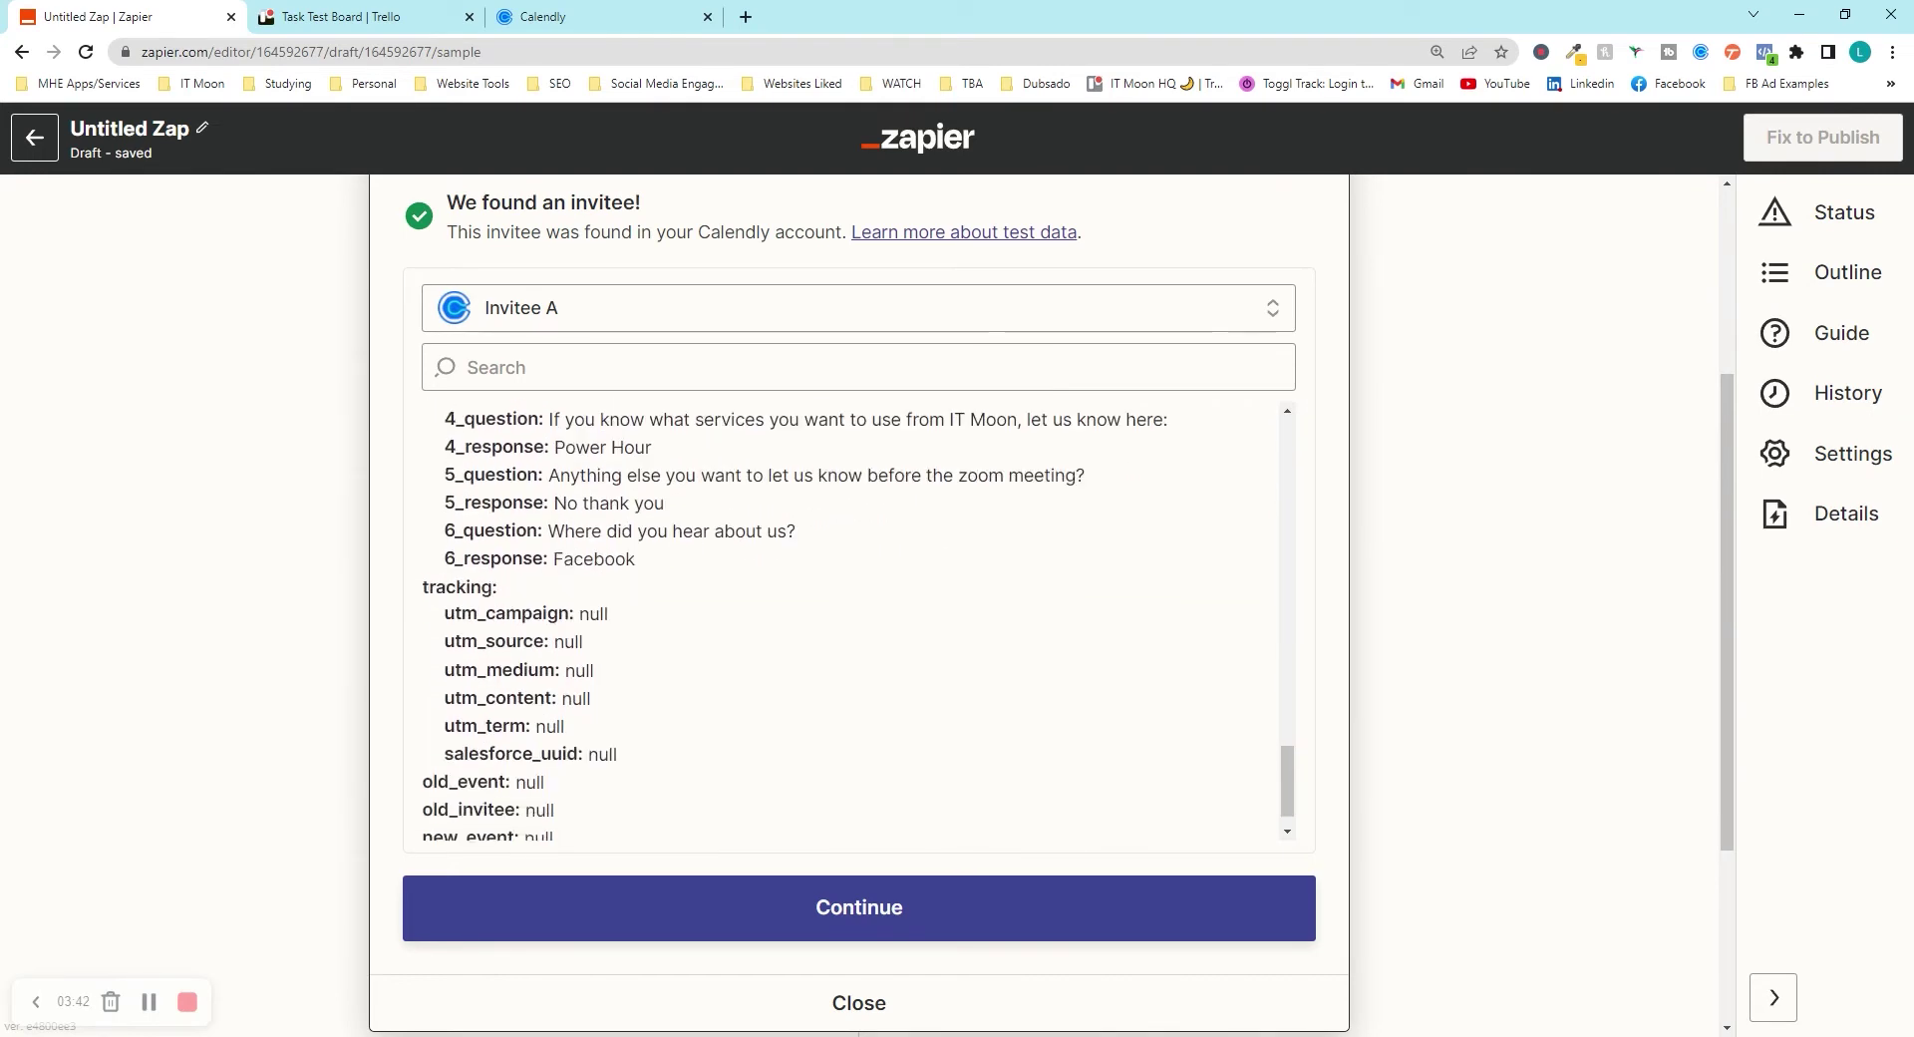
click(837, 921)
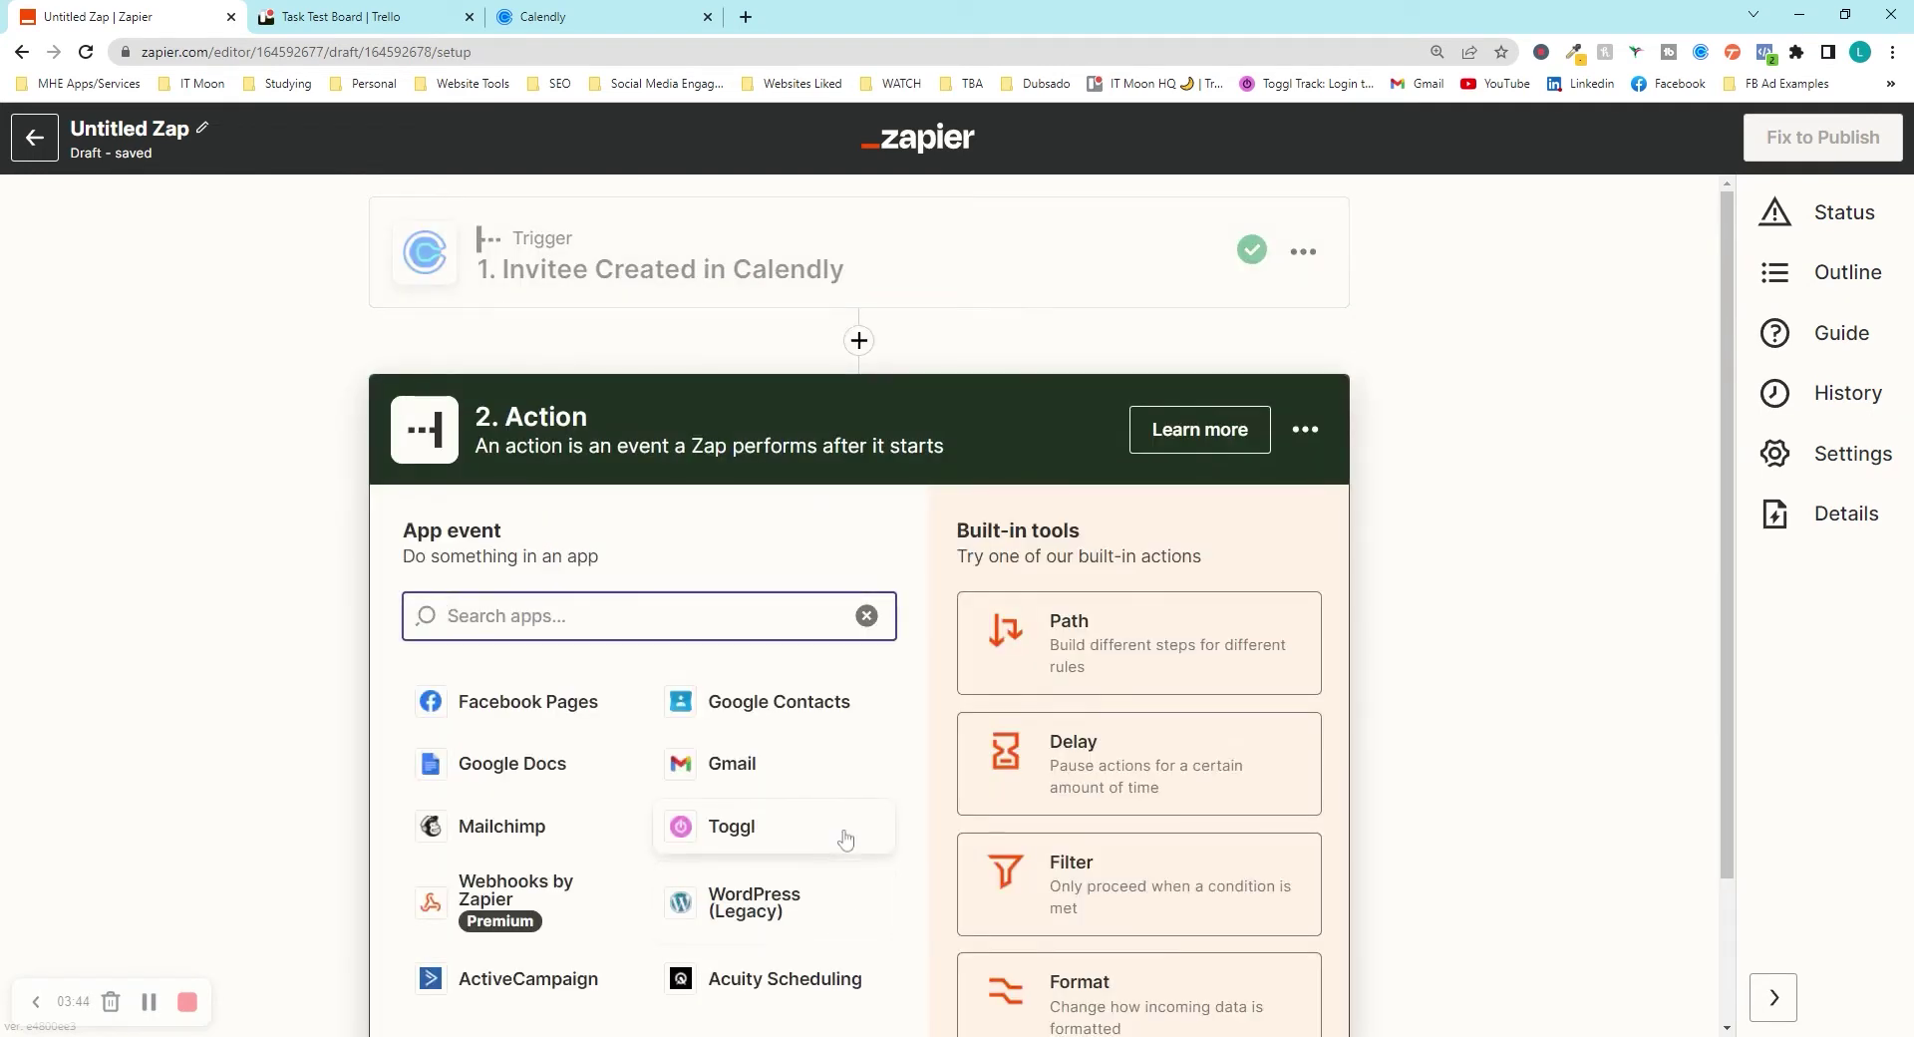
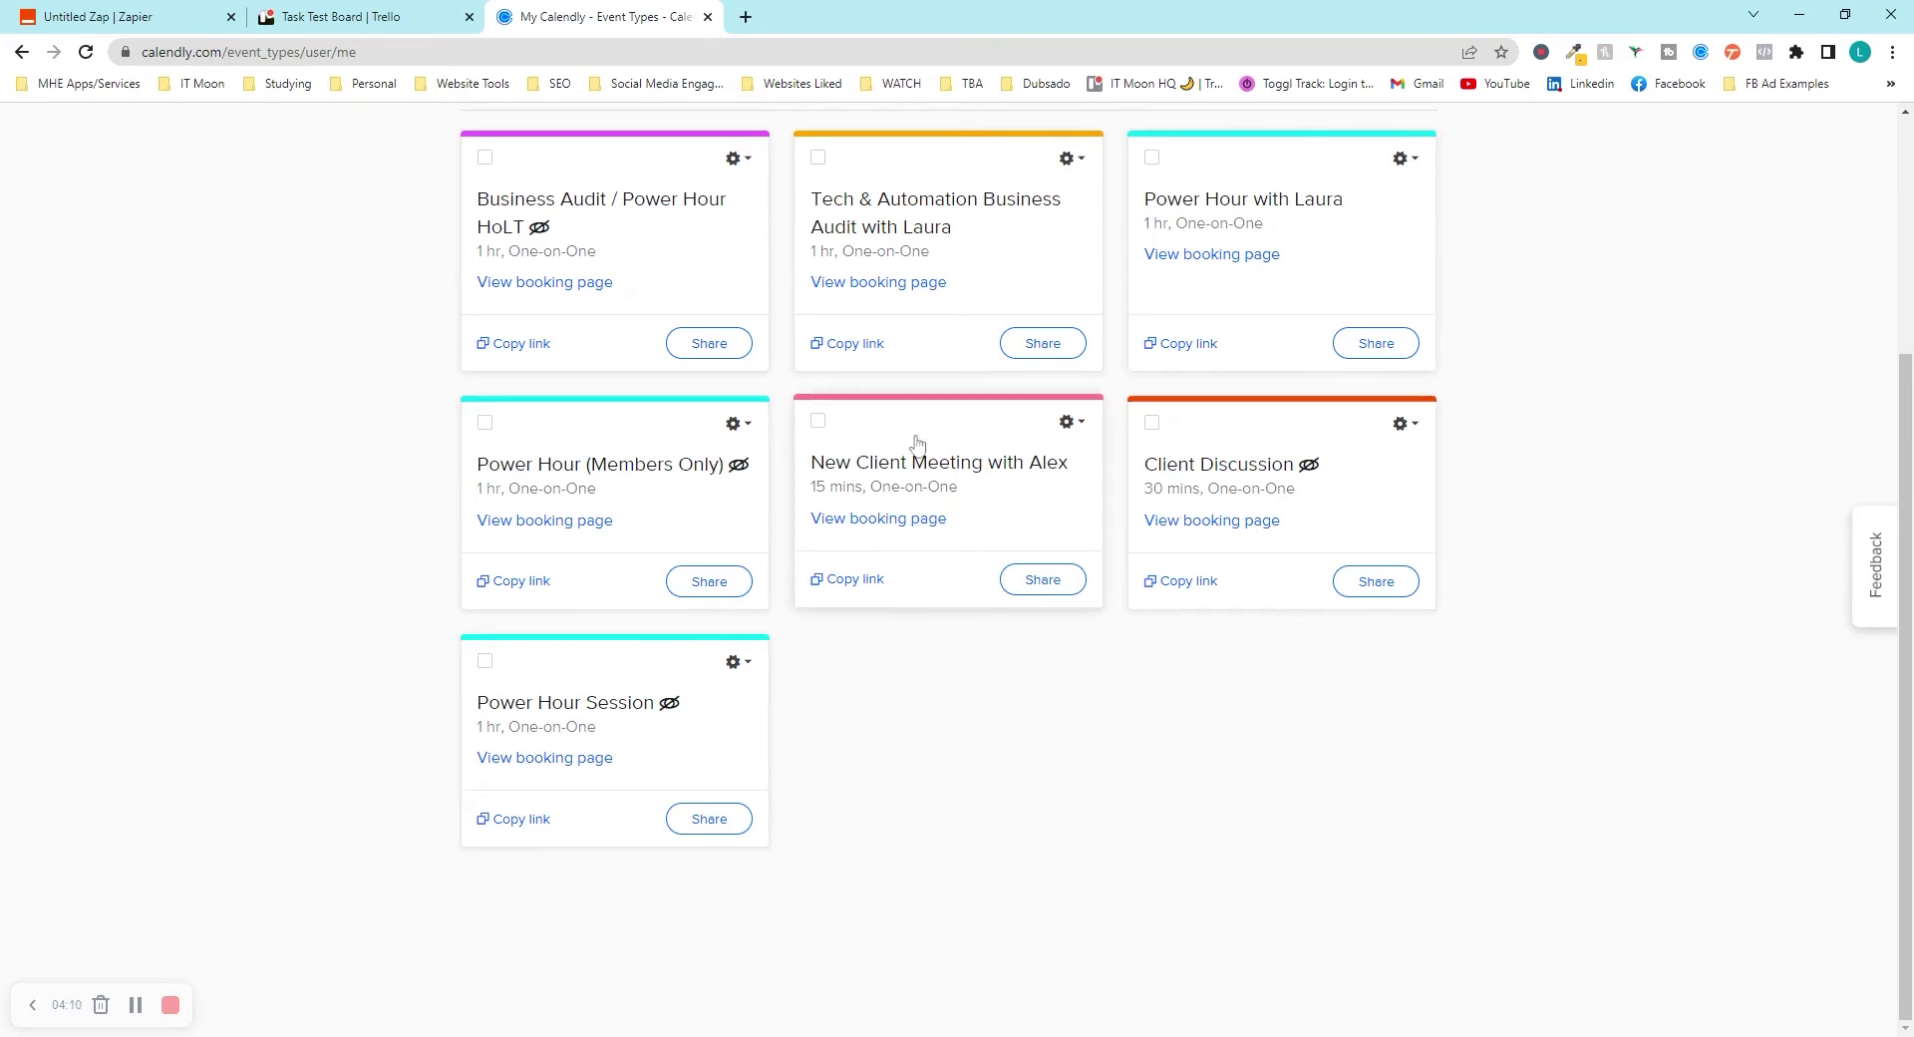
Step: Return to the Zap draft in Zapier and add a Filter as step 2
click(149, 16)
scroll(598, 468, down, 2)
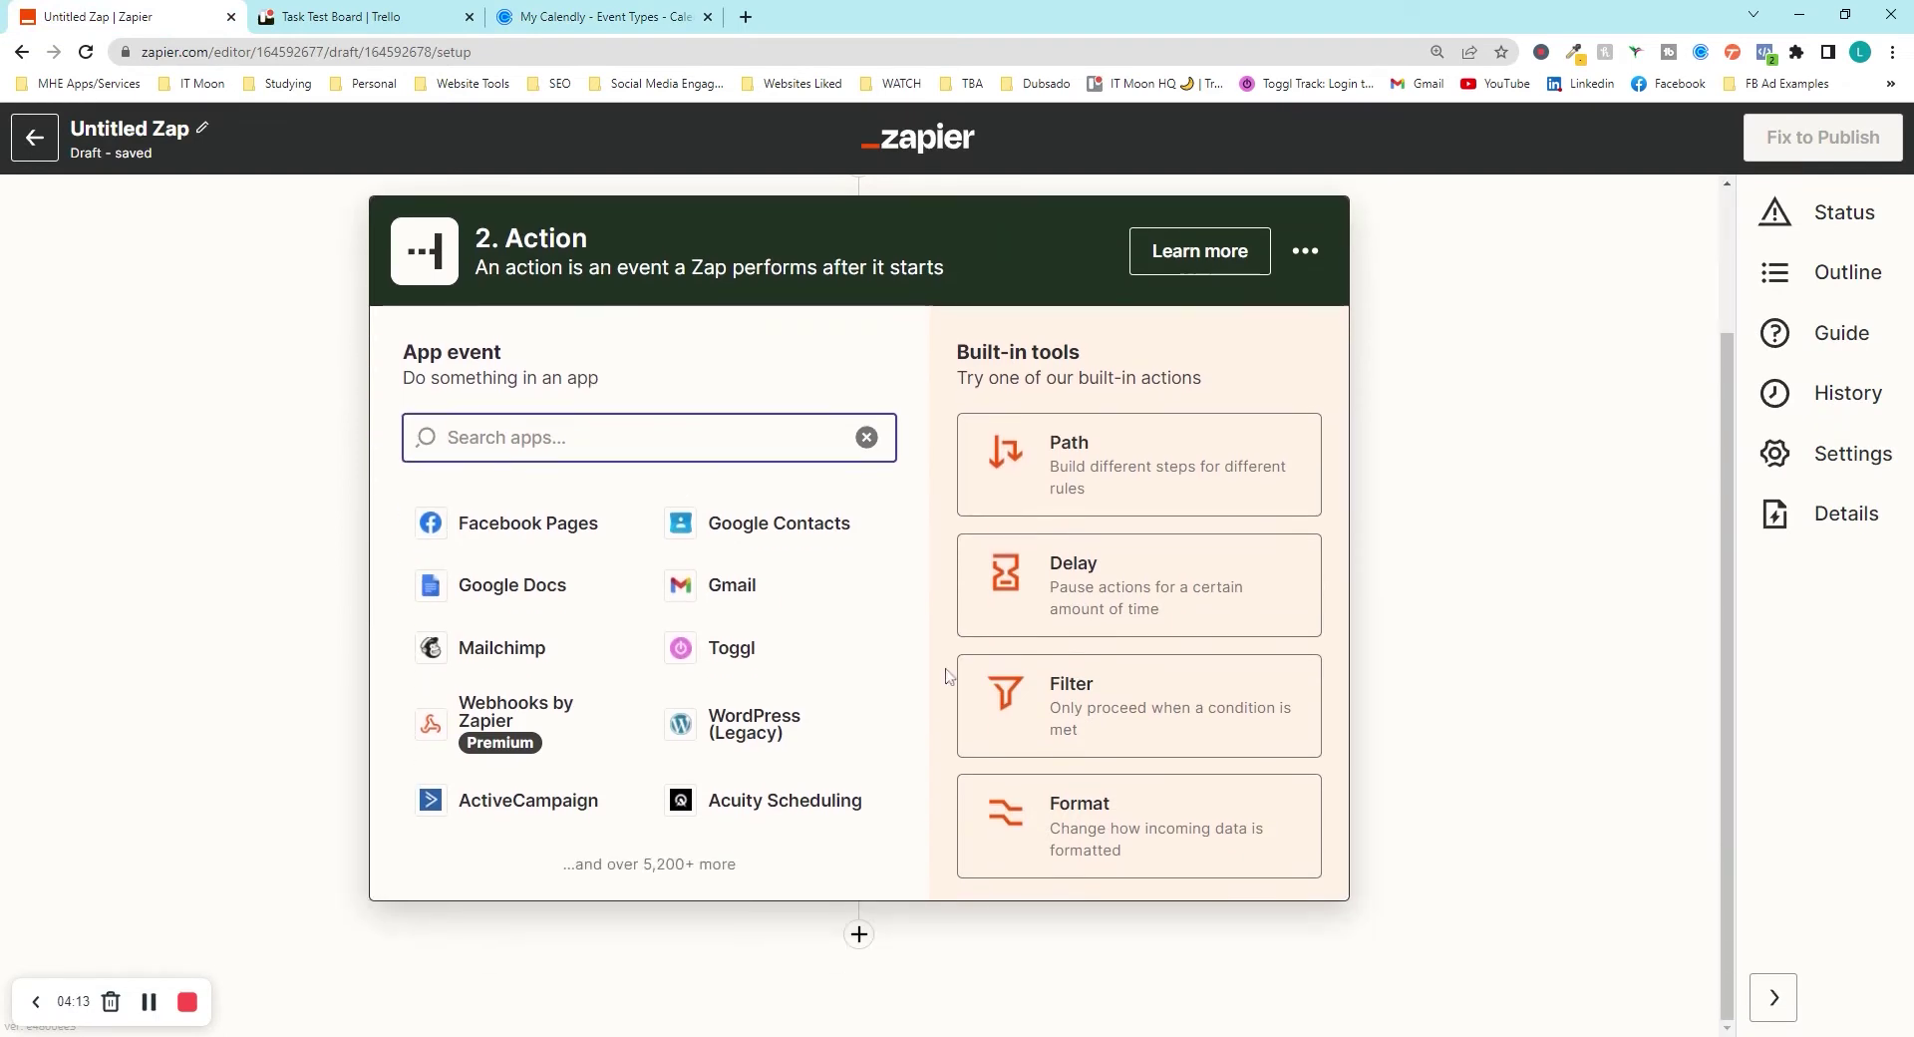
click(1123, 717)
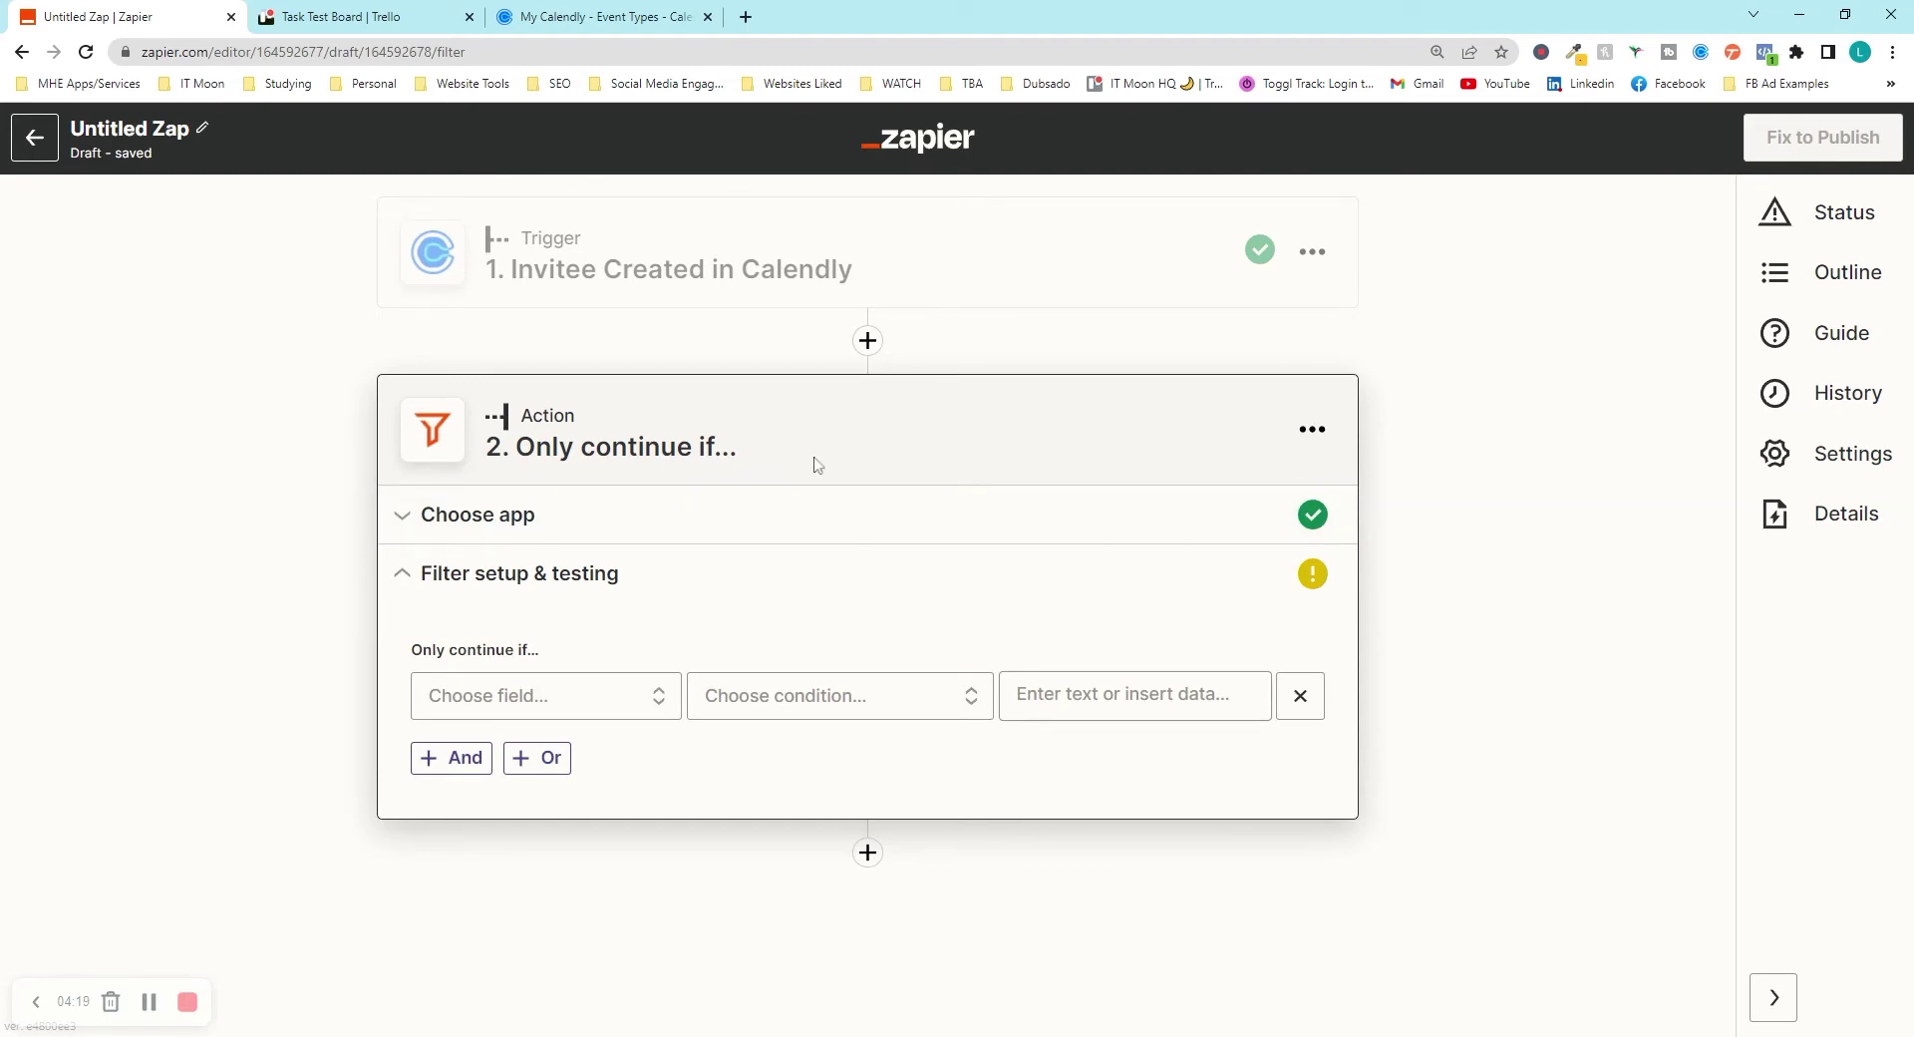
Step: Set the filter to continue only if EventType Name (Text) Contains "New Client Meeting"
click(611, 695)
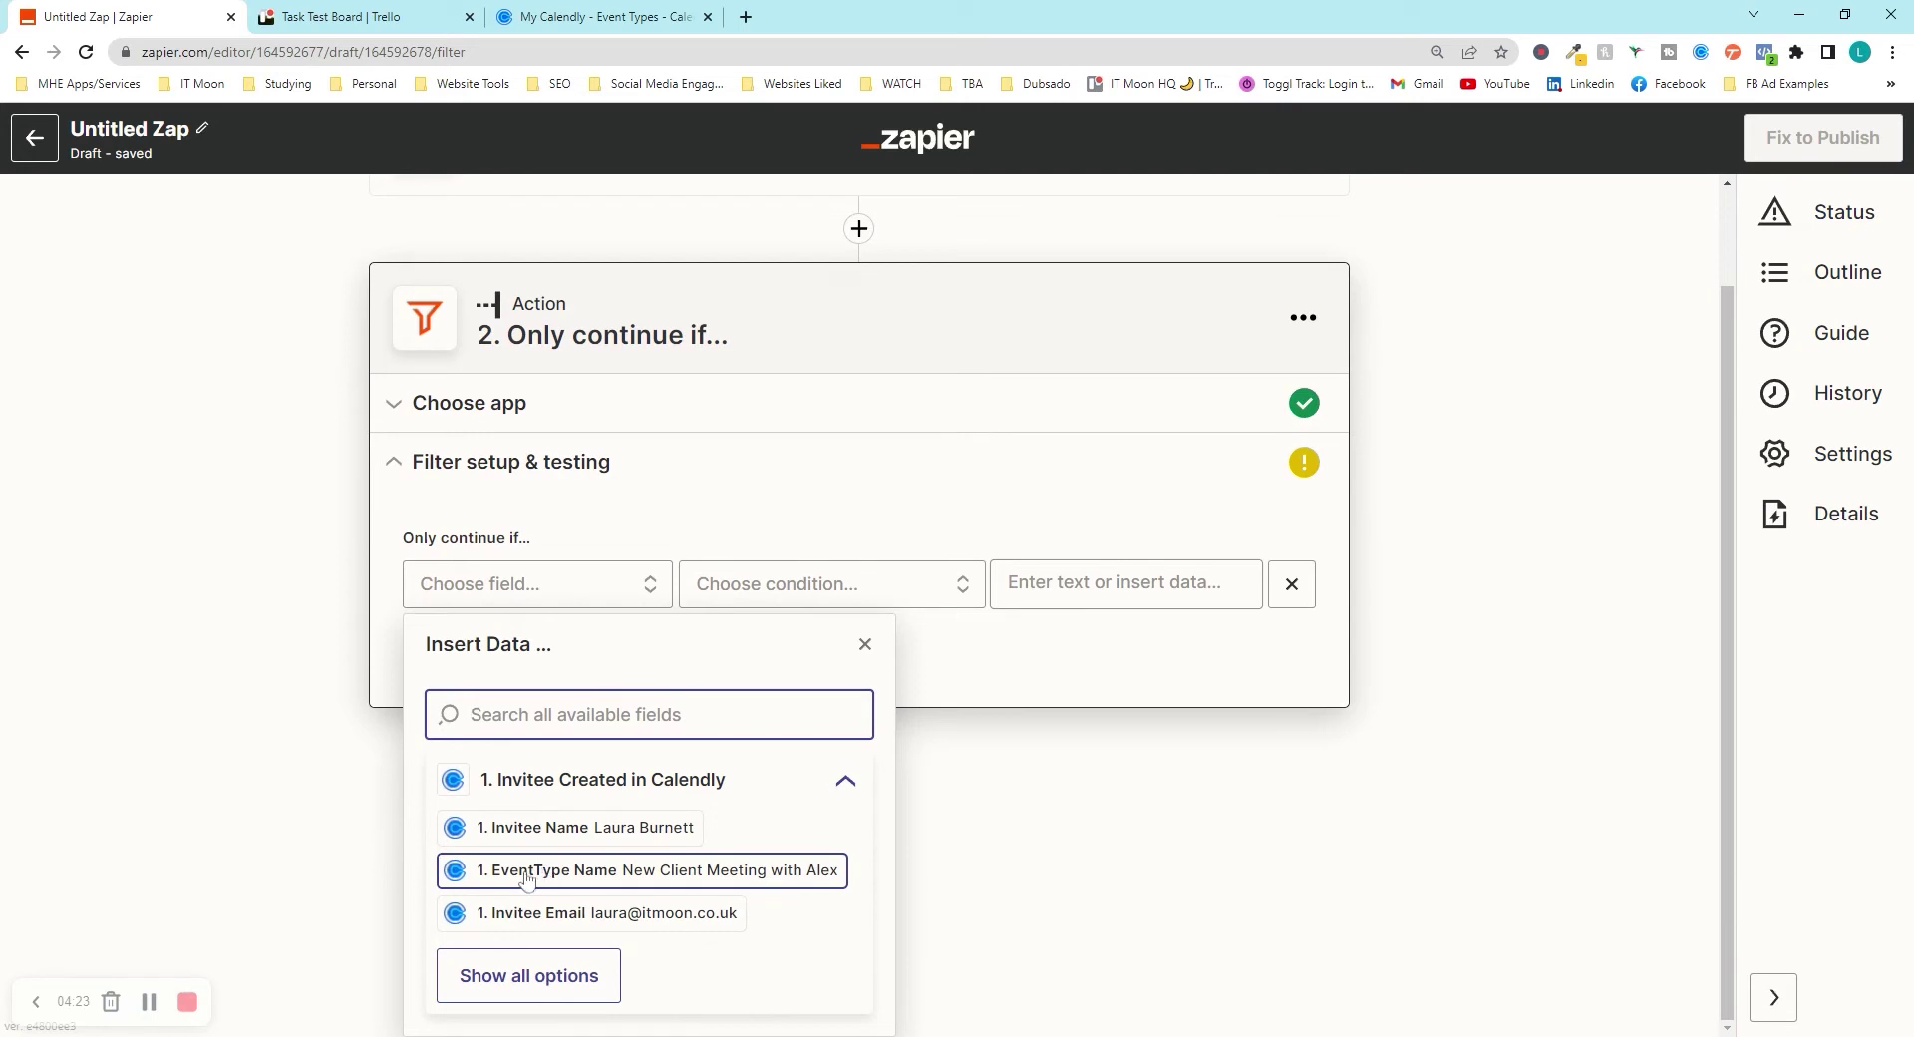
click(558, 871)
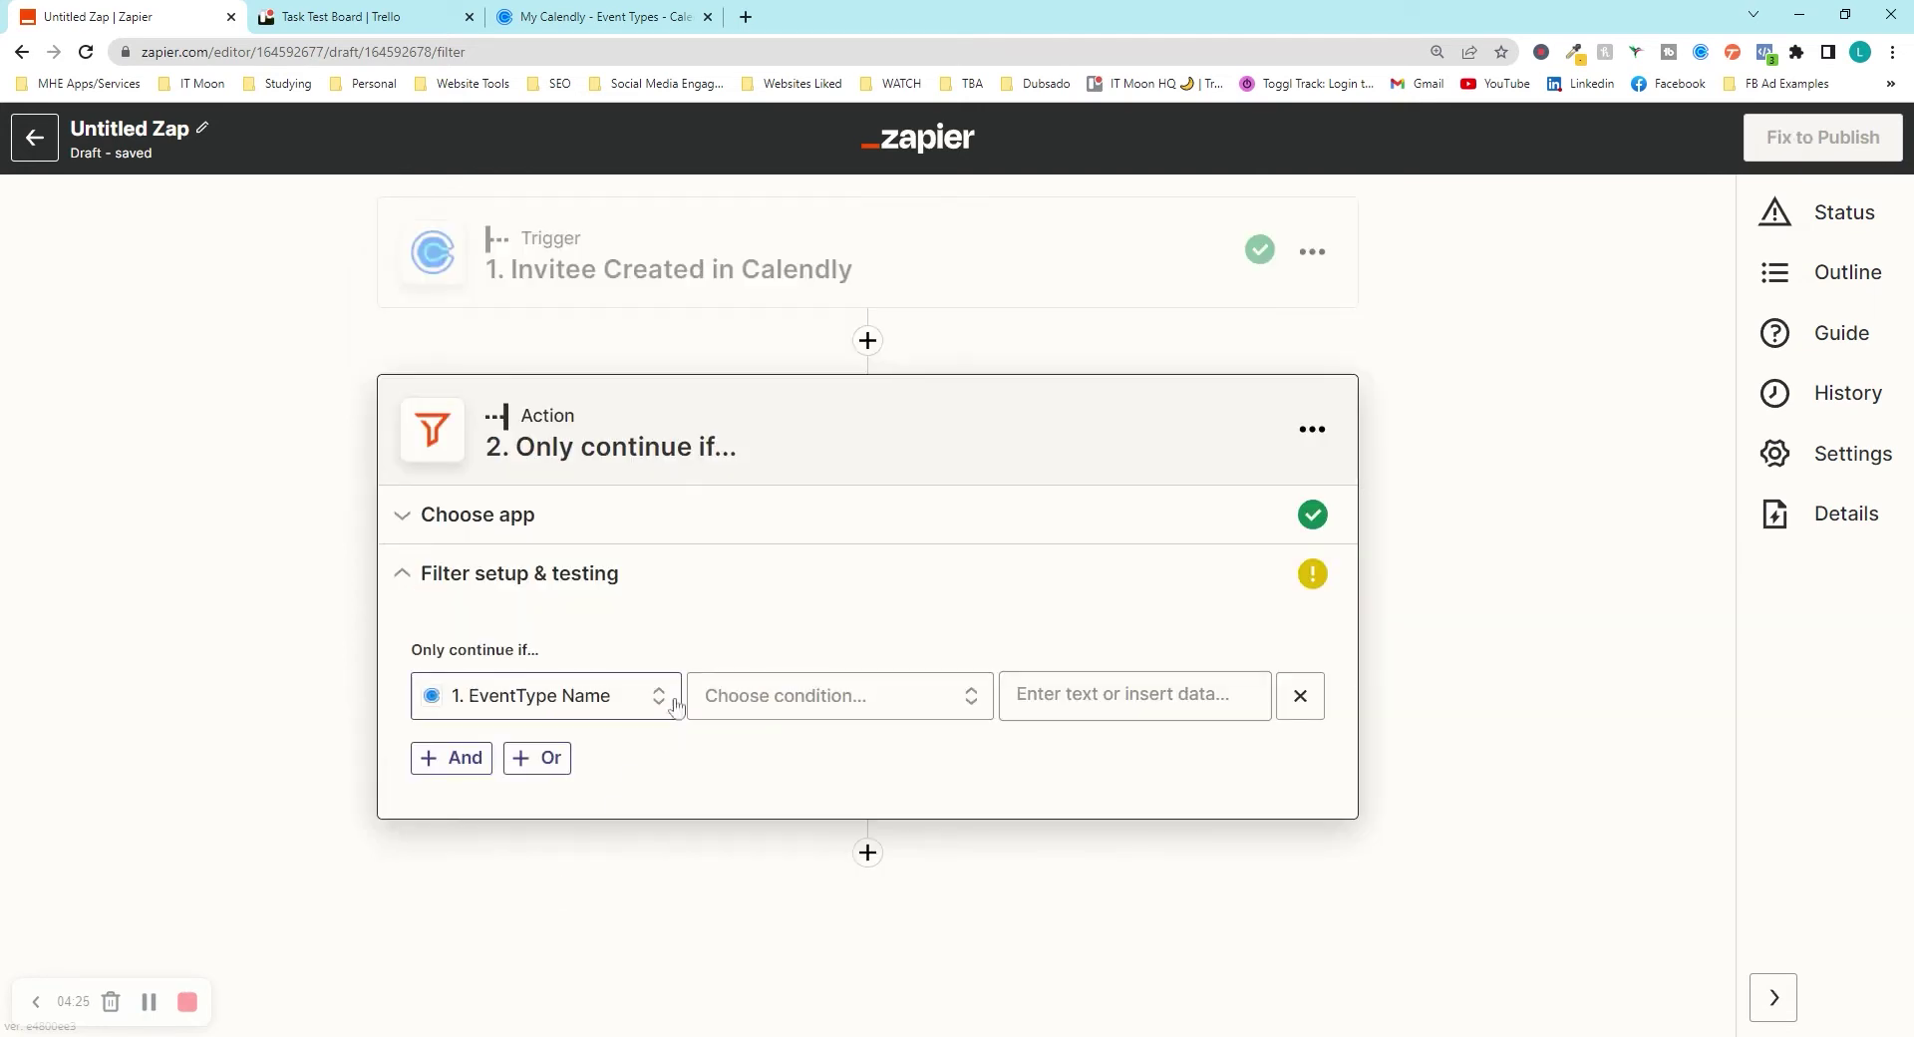
click(798, 698)
click(812, 780)
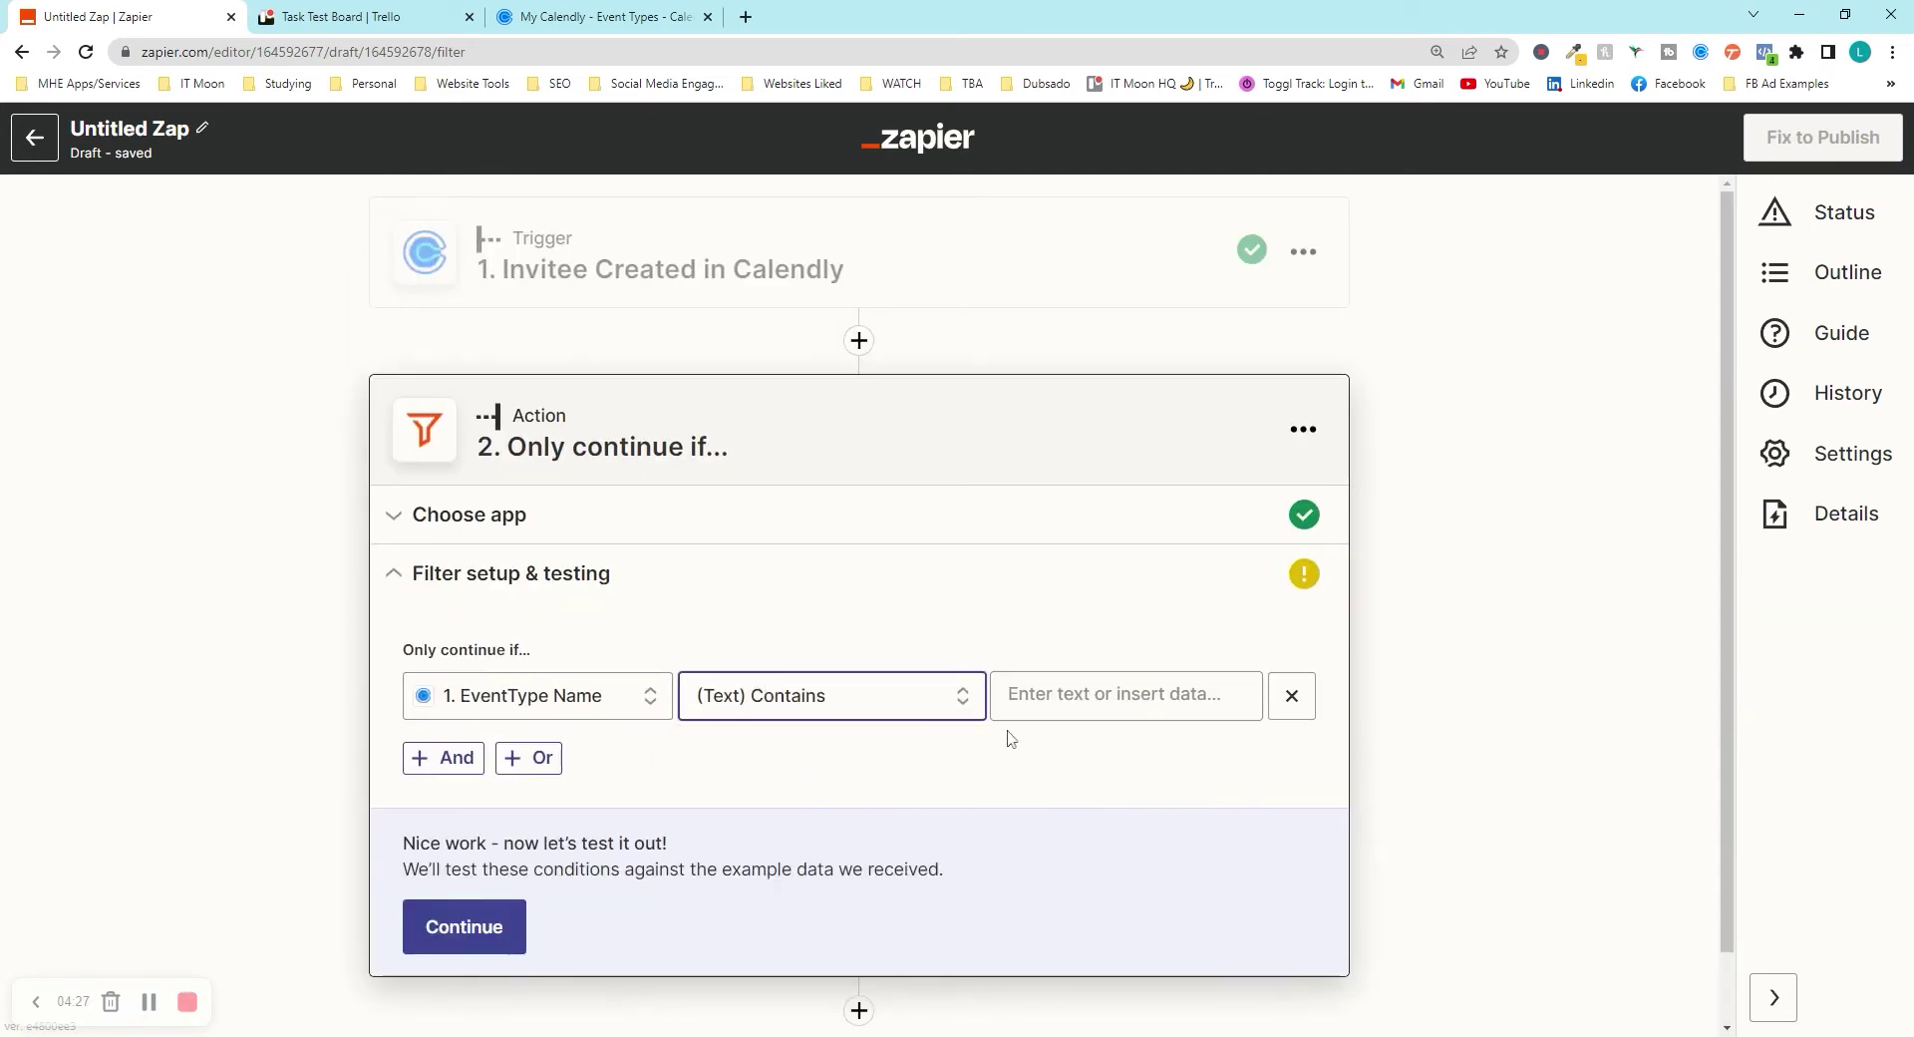
click(1026, 697)
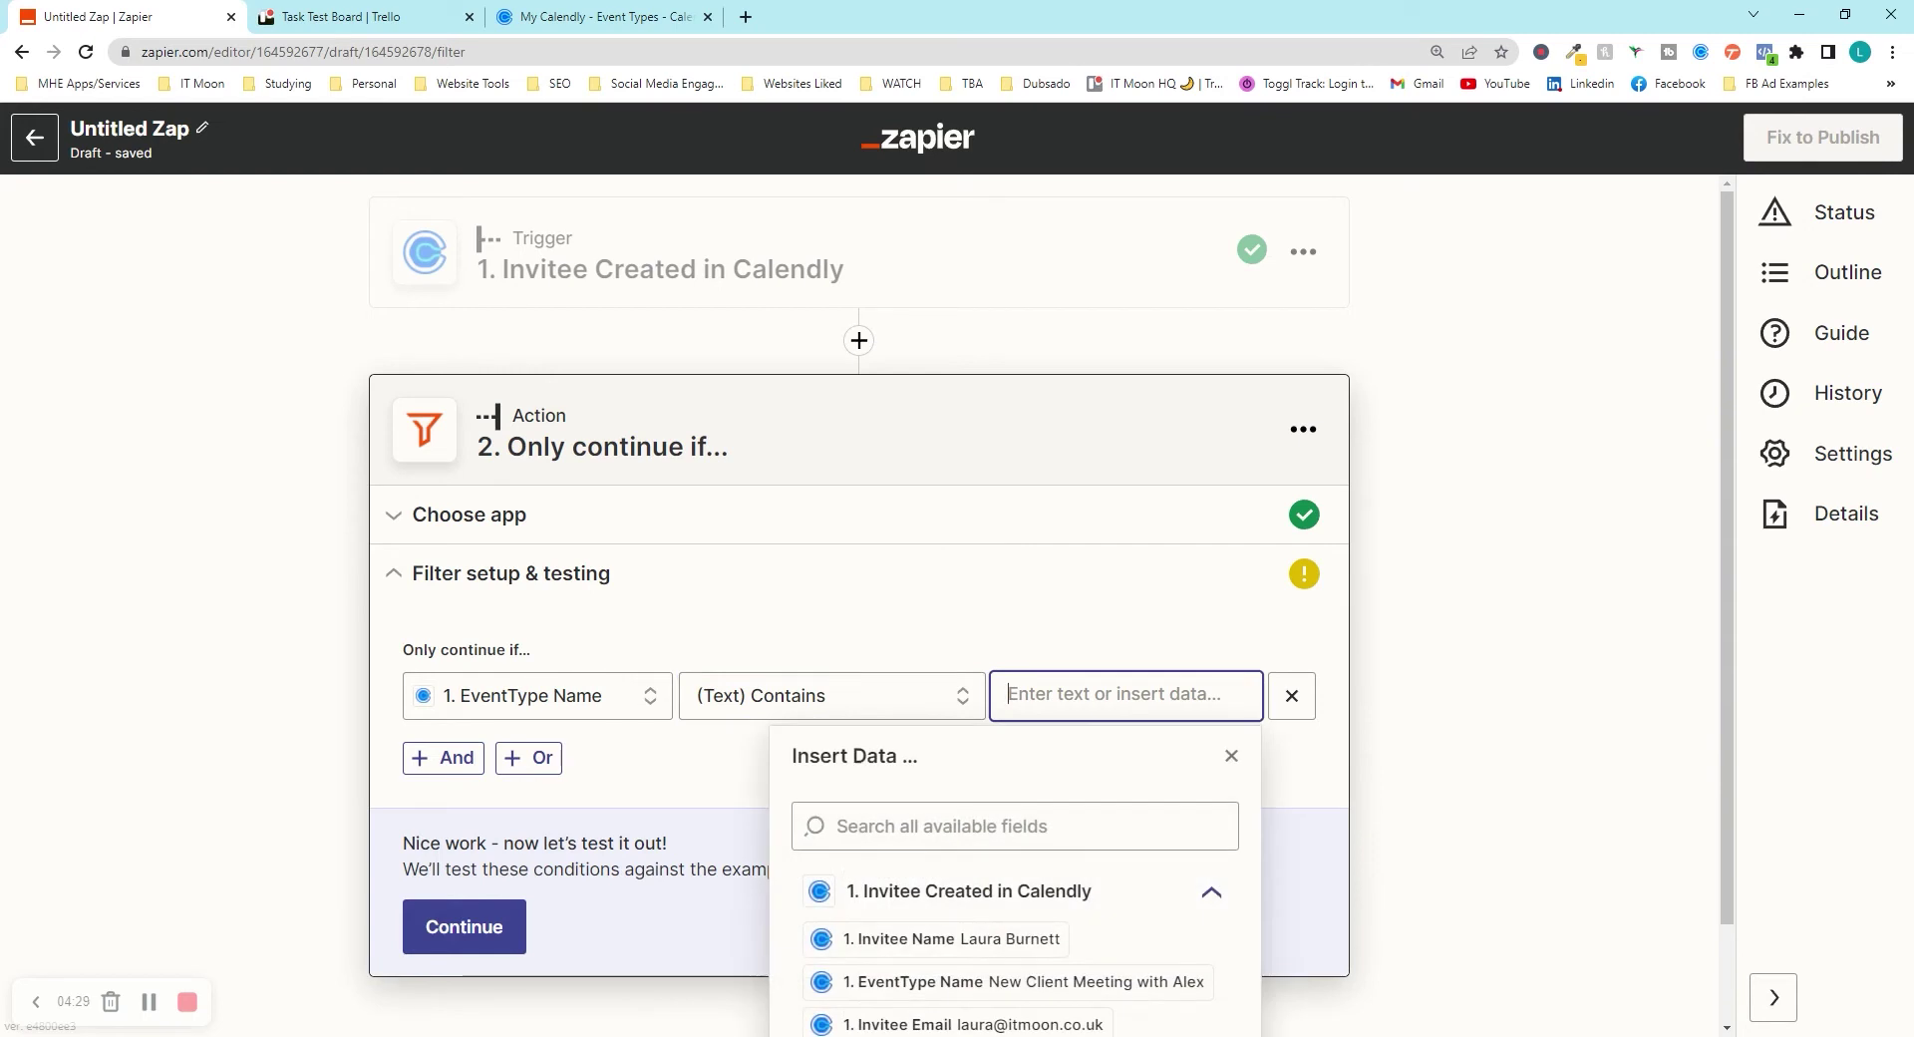
text(New Clie)
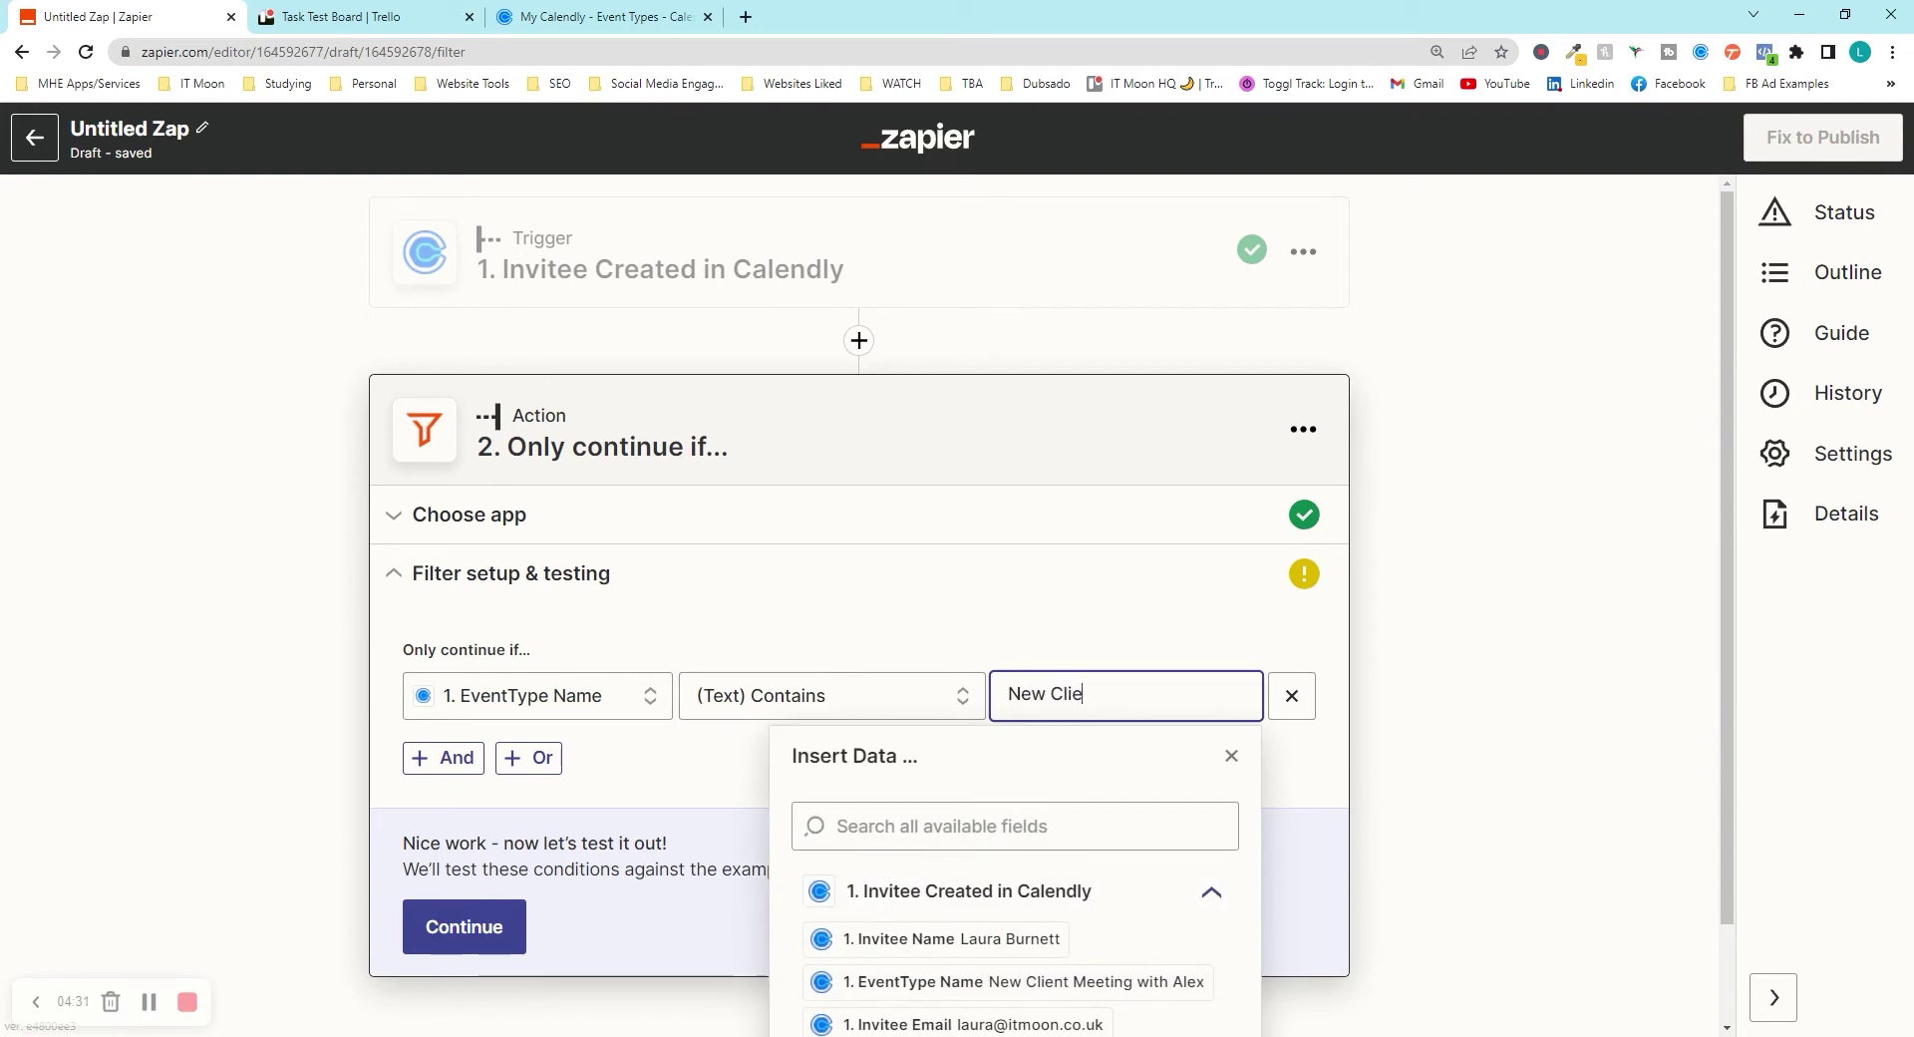
text(nt Meeting)
click(1142, 763)
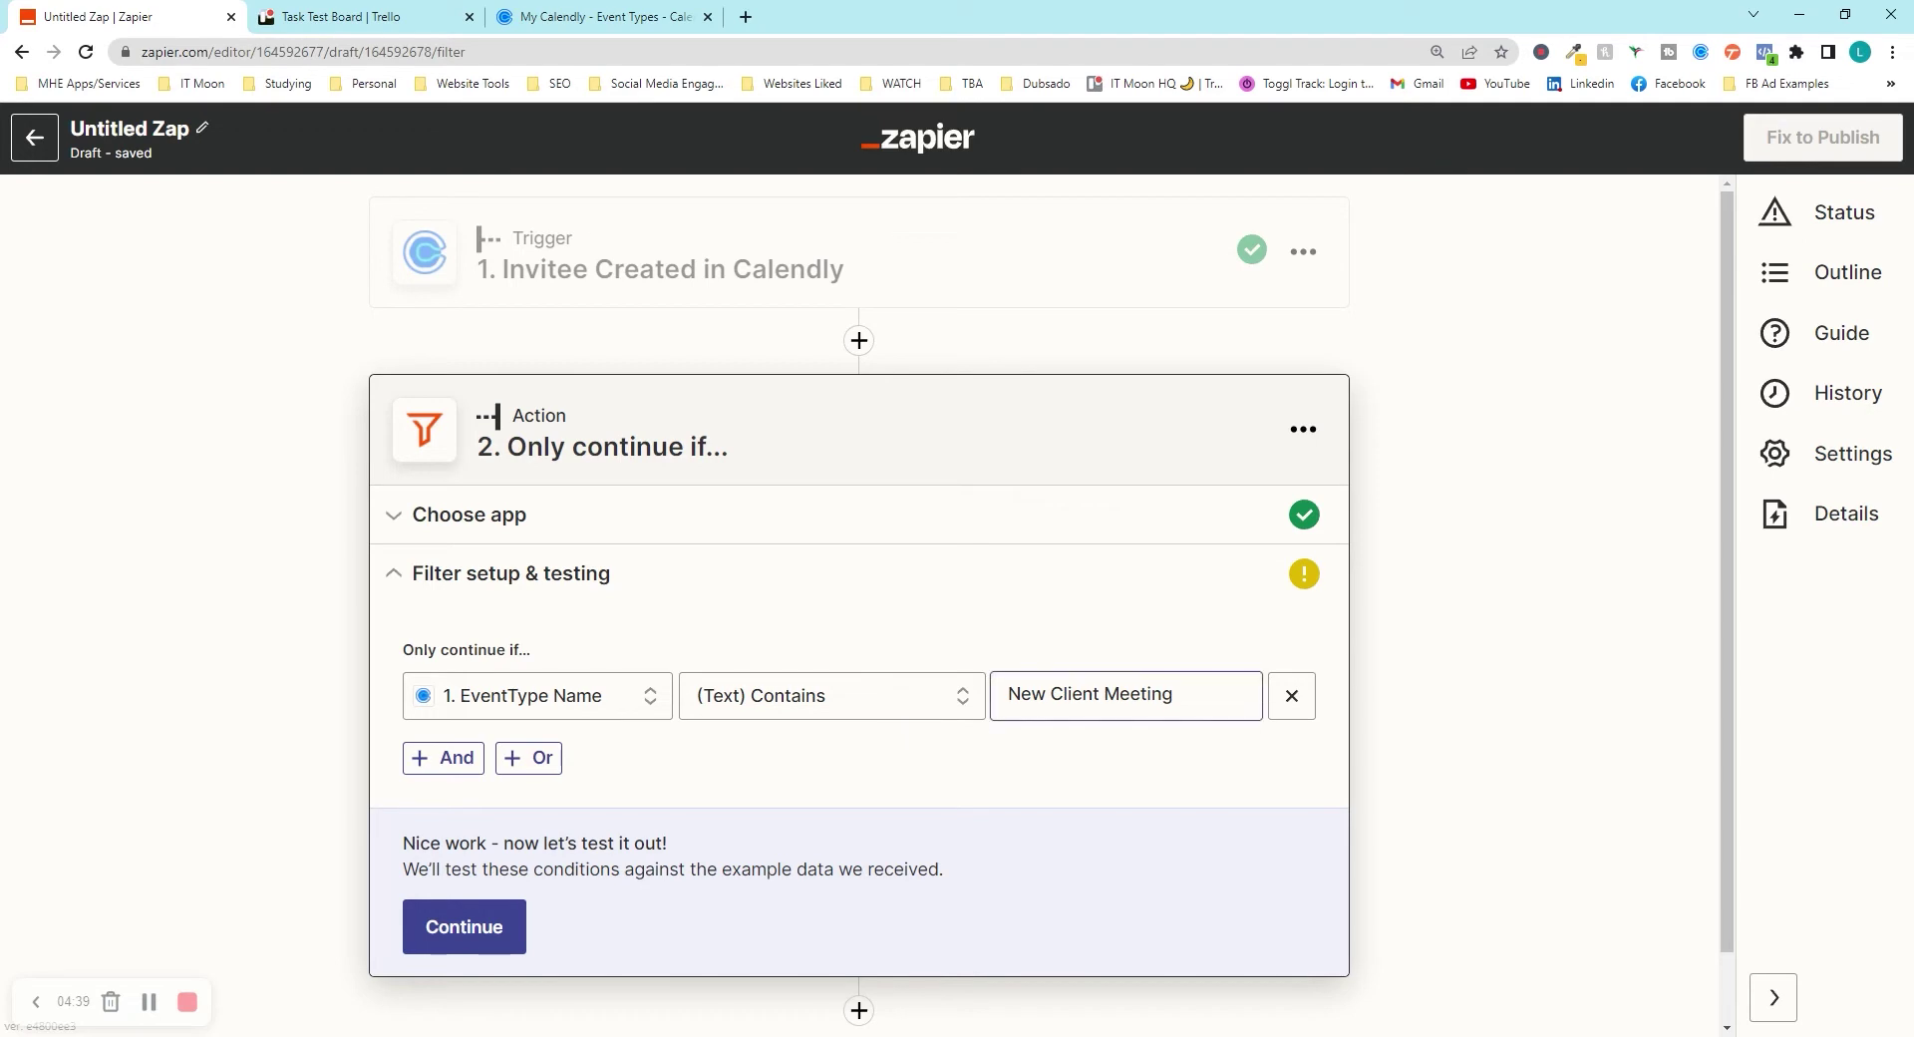
Step: Compare the event type names in Calendly with the filter condition, returning to the Zap draft in Zapier
click(595, 17)
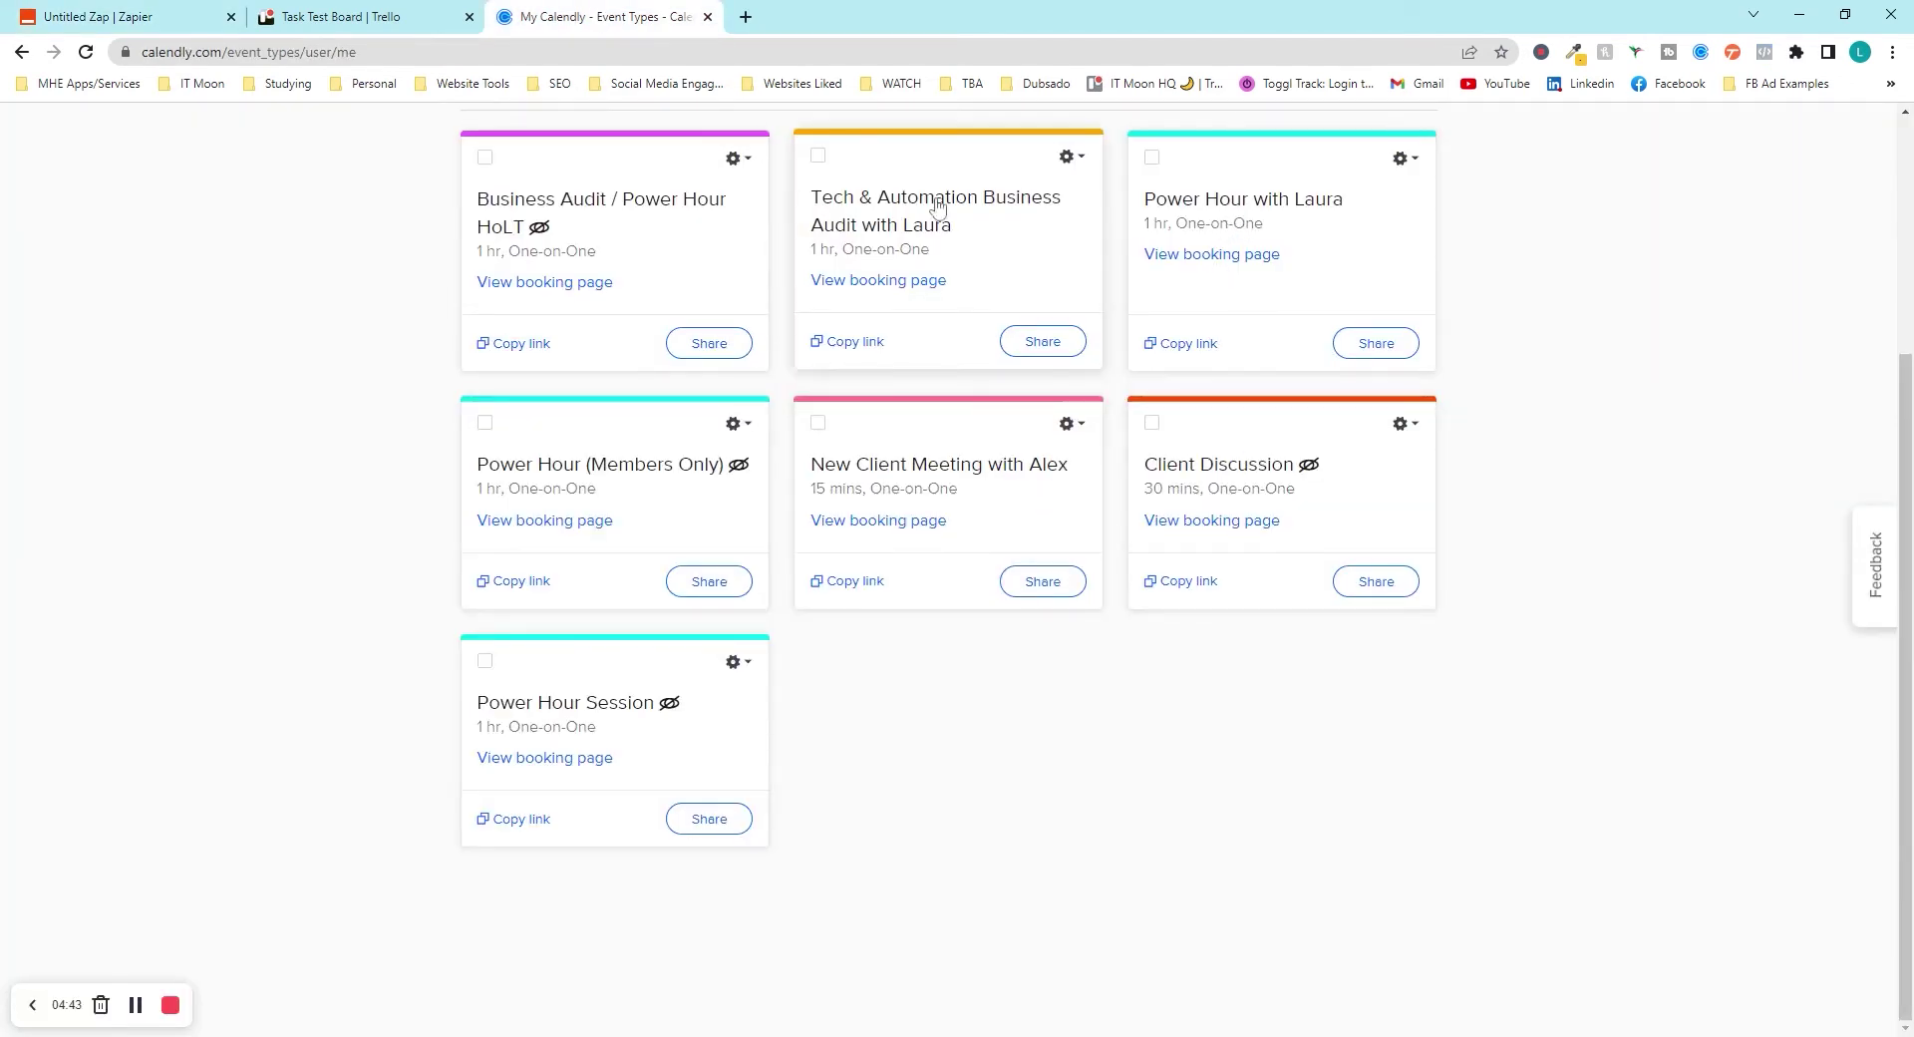
click(85, 10)
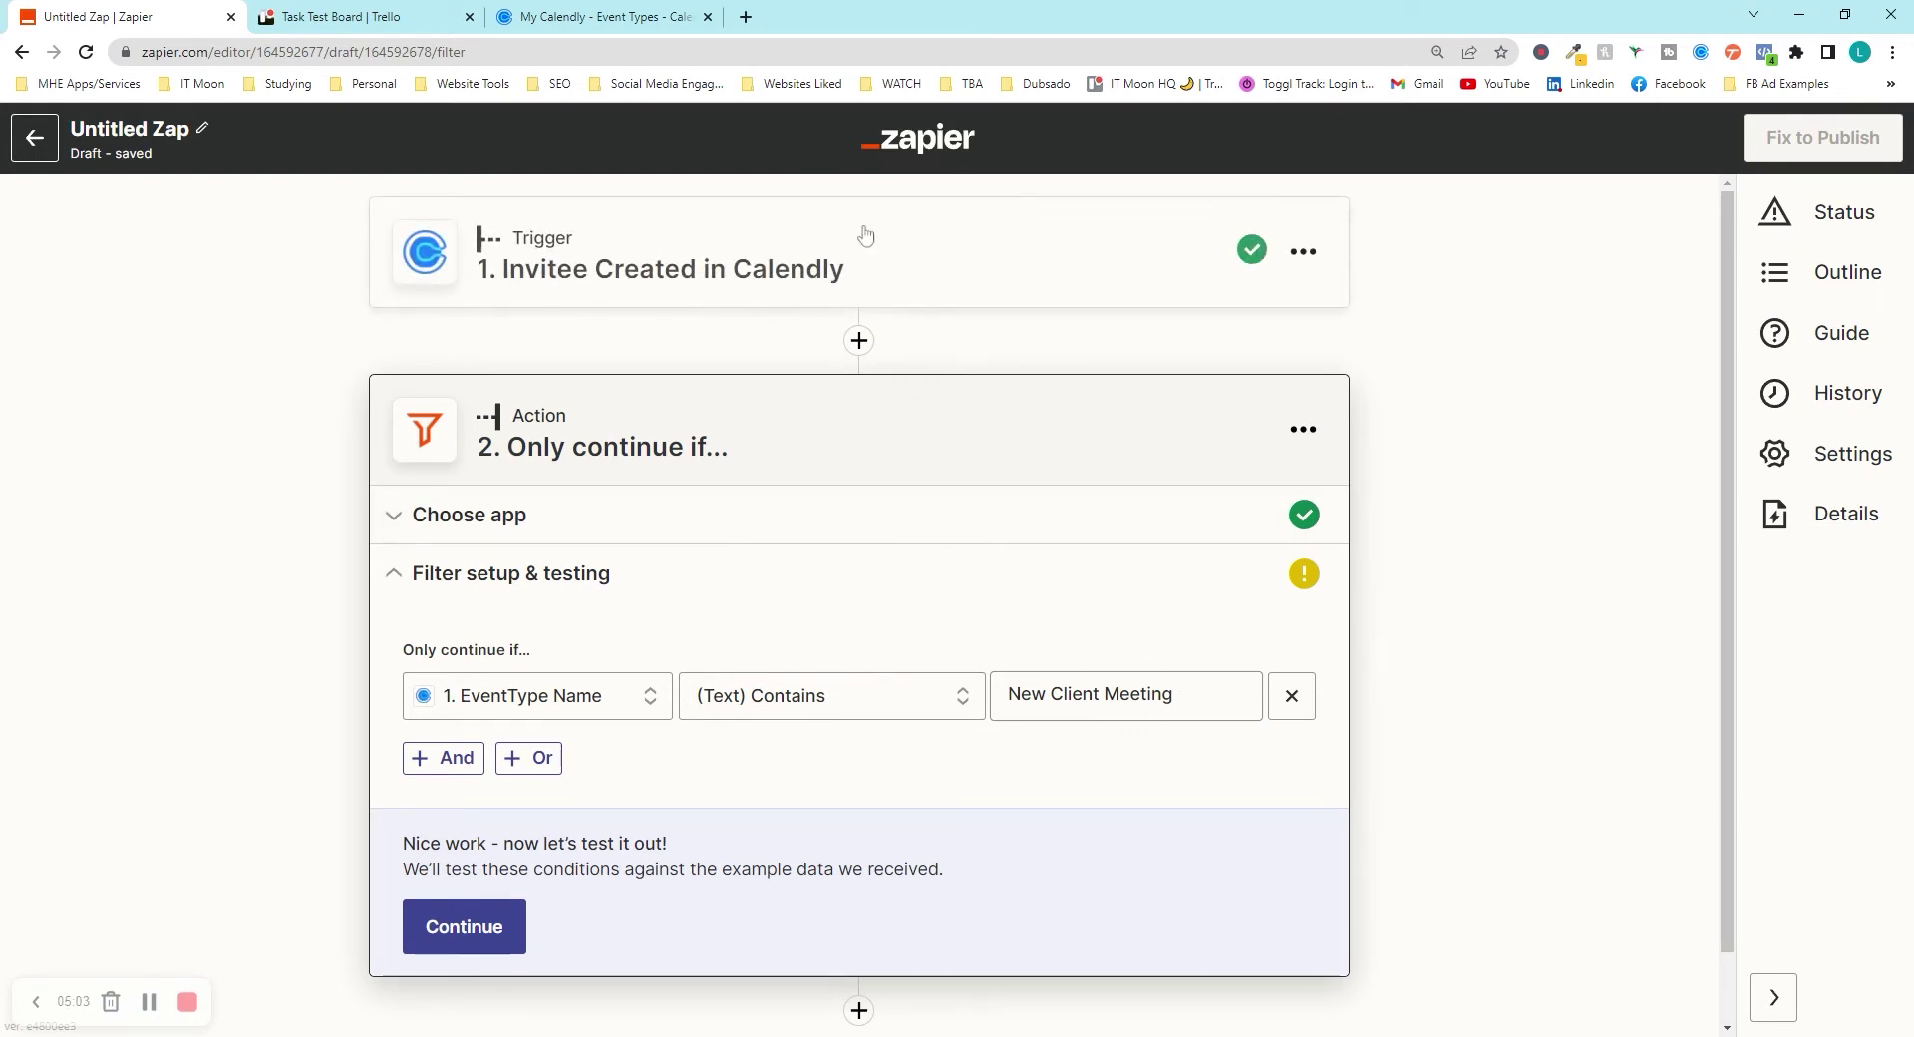
key(ctrl+3)
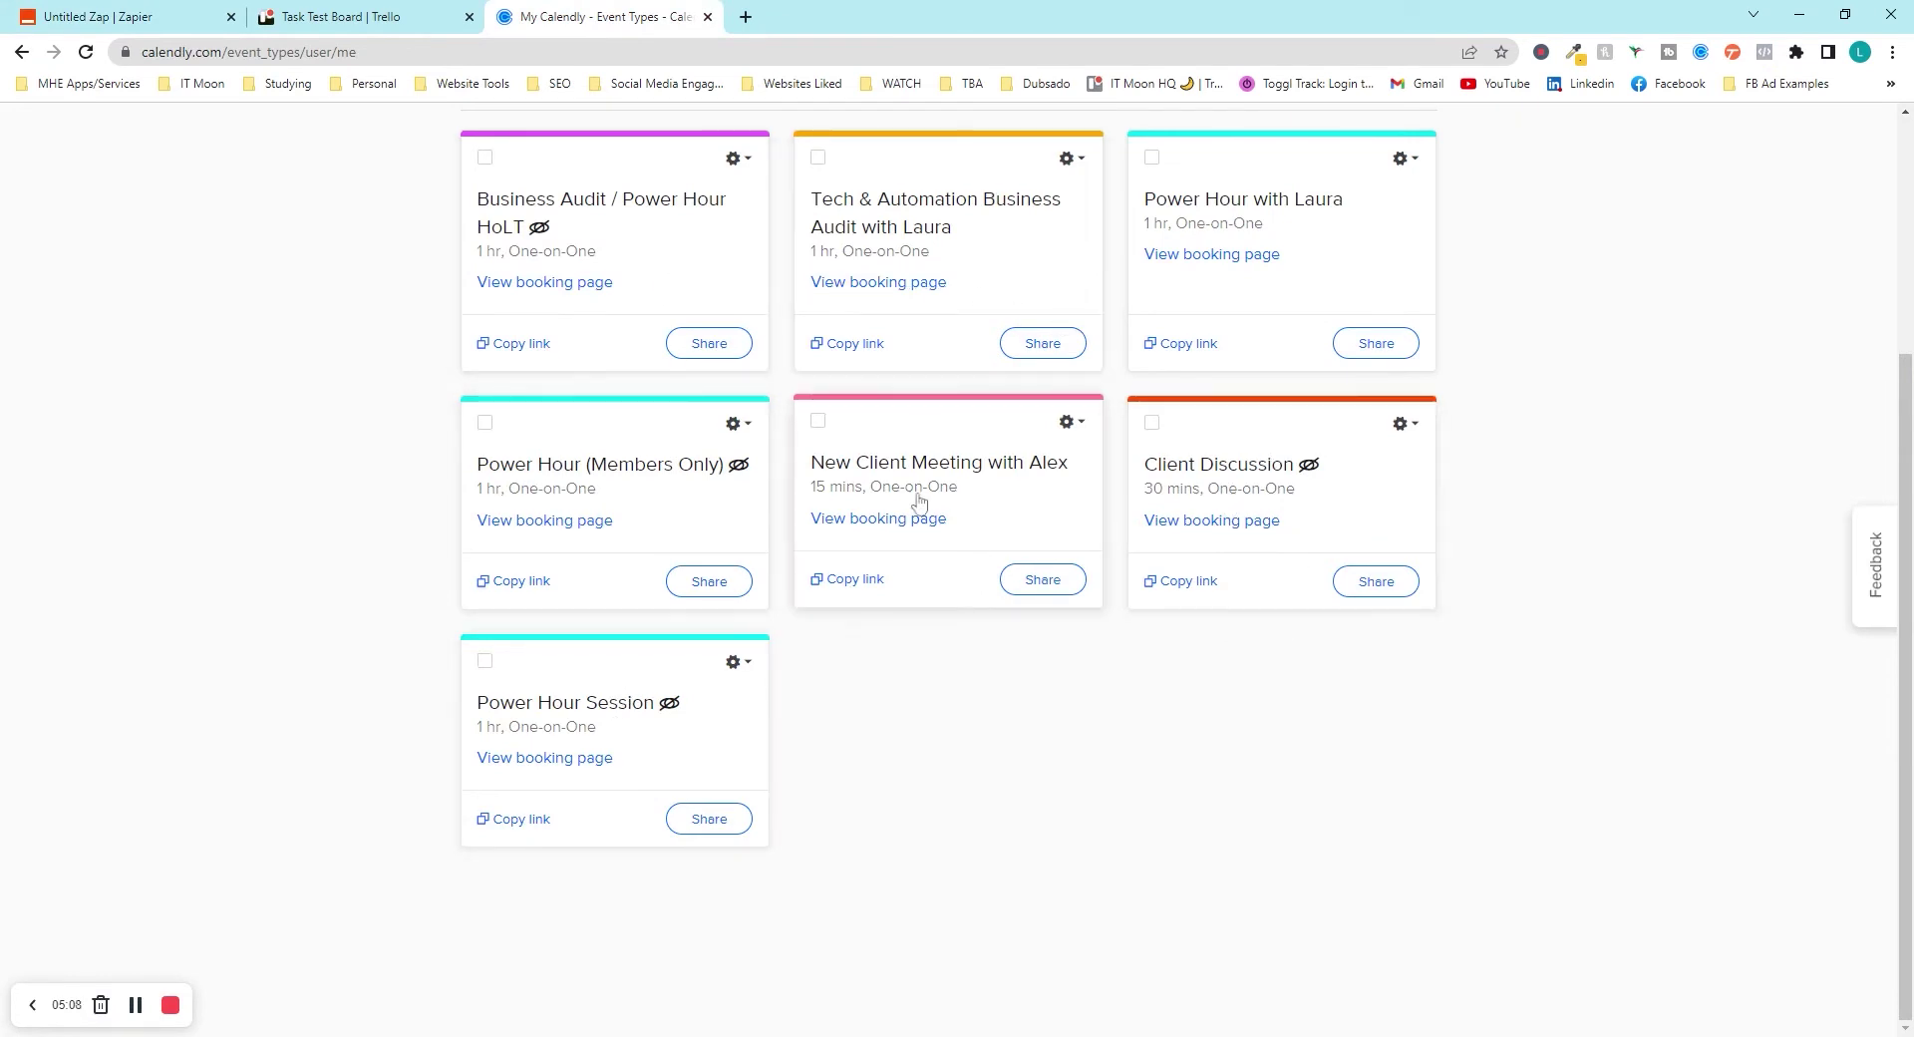
key(ctrl+1)
Step: Test the filter against the sample data and continue to a third step
scroll(799, 447, down, 1)
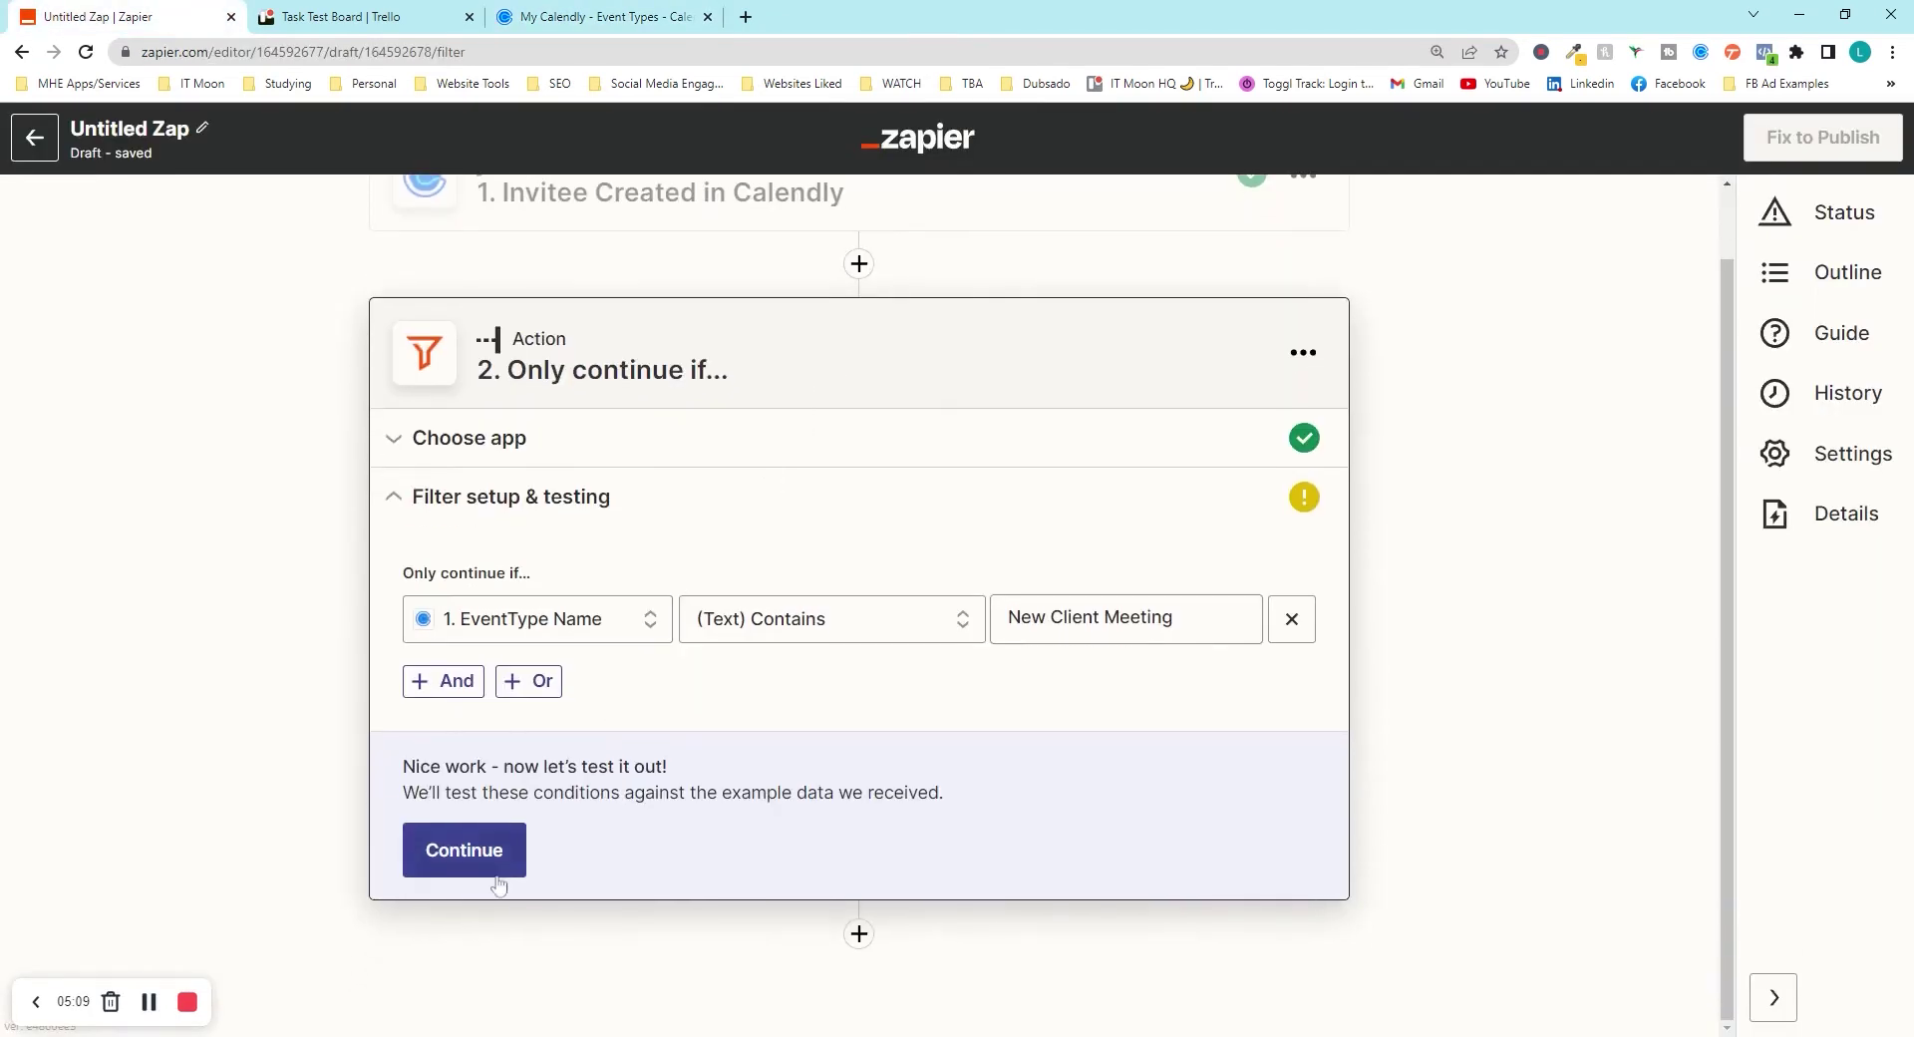
click(466, 870)
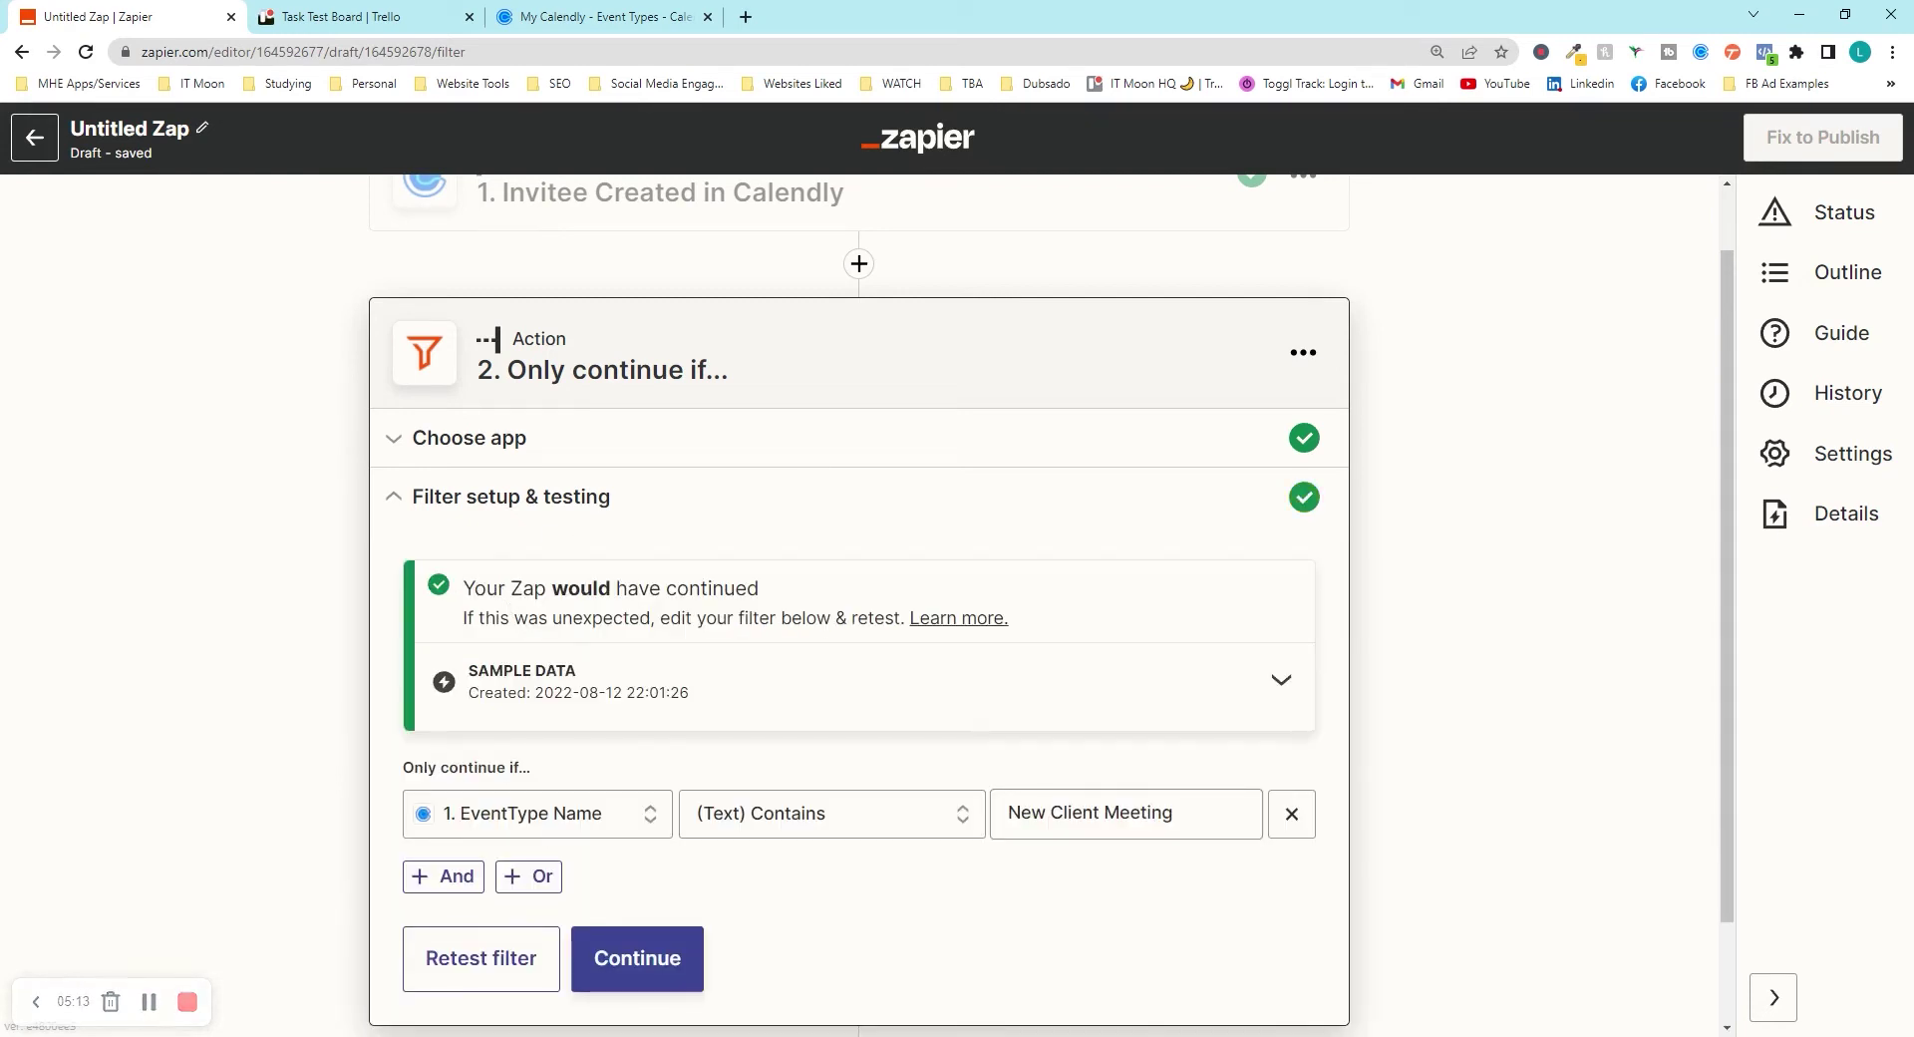
scroll(649, 857, down, 1)
click(646, 833)
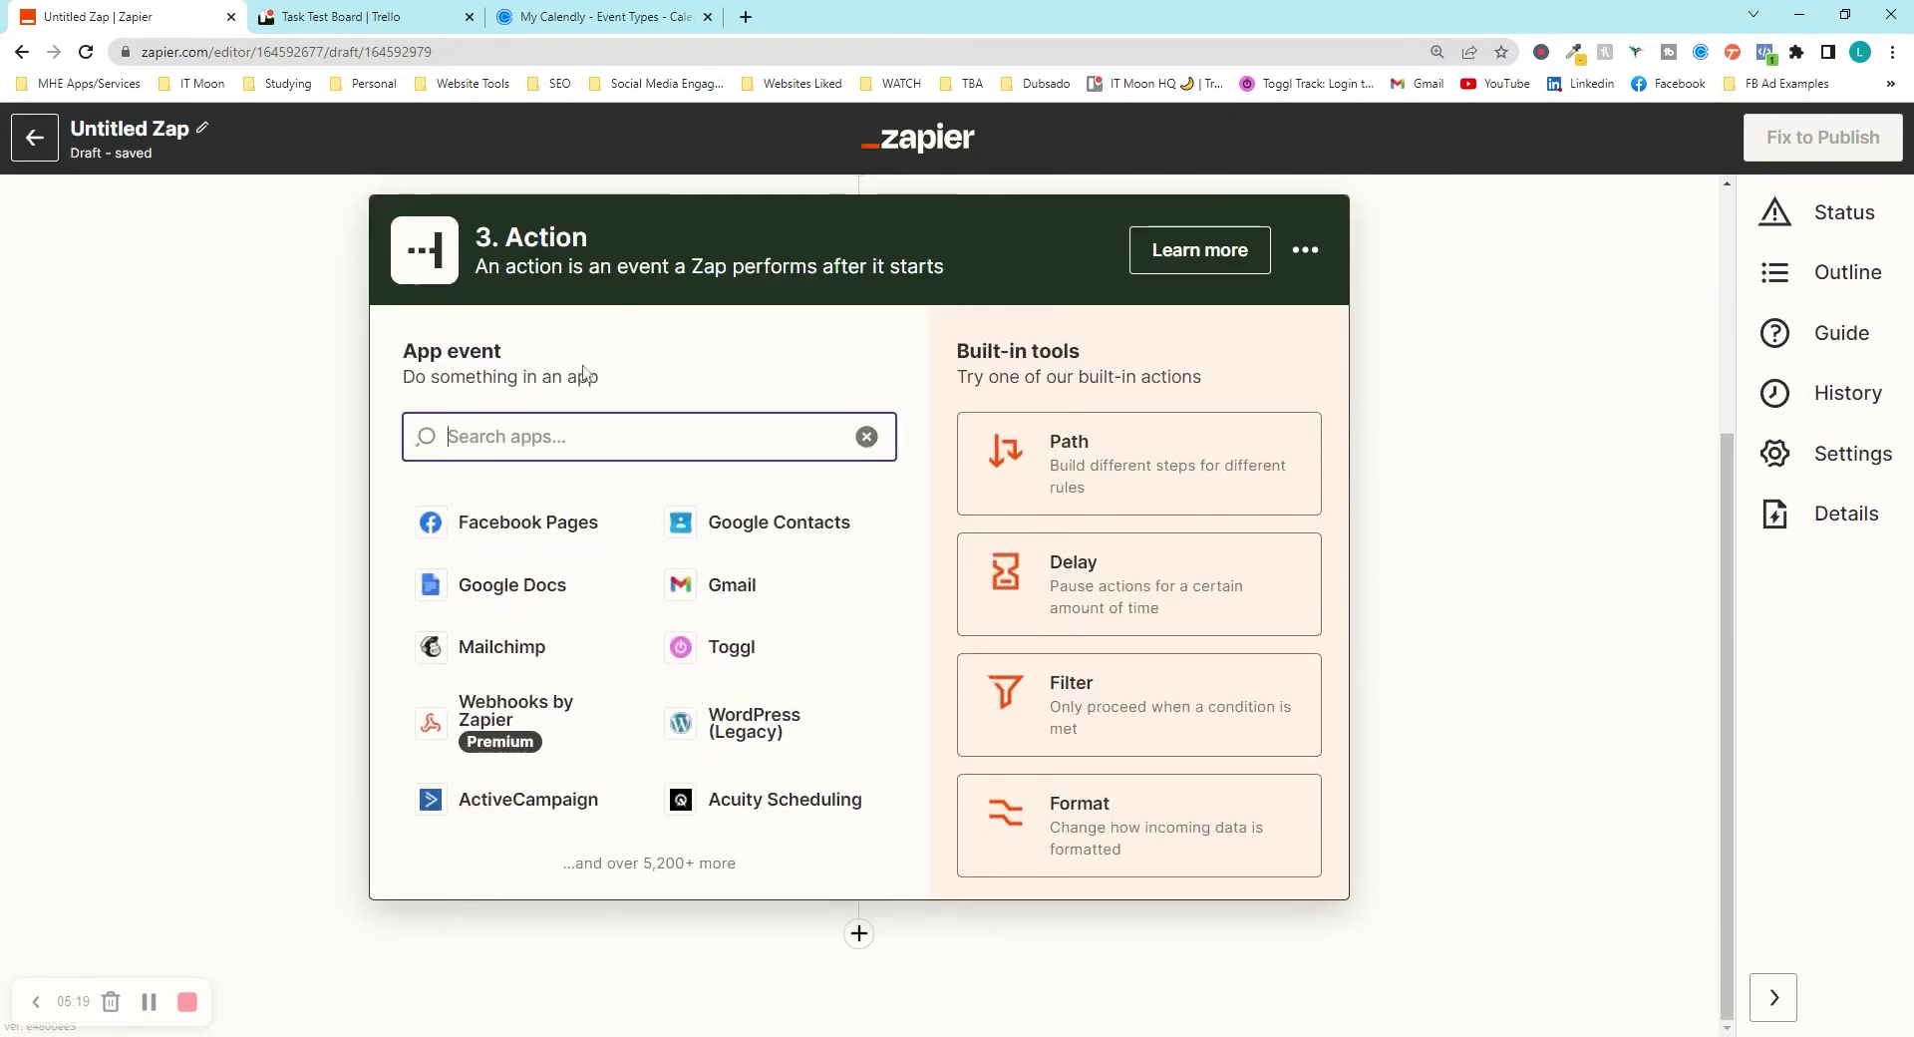
Step: Search the apps for "trello" and choose Trello for the third step's action
text(trer)
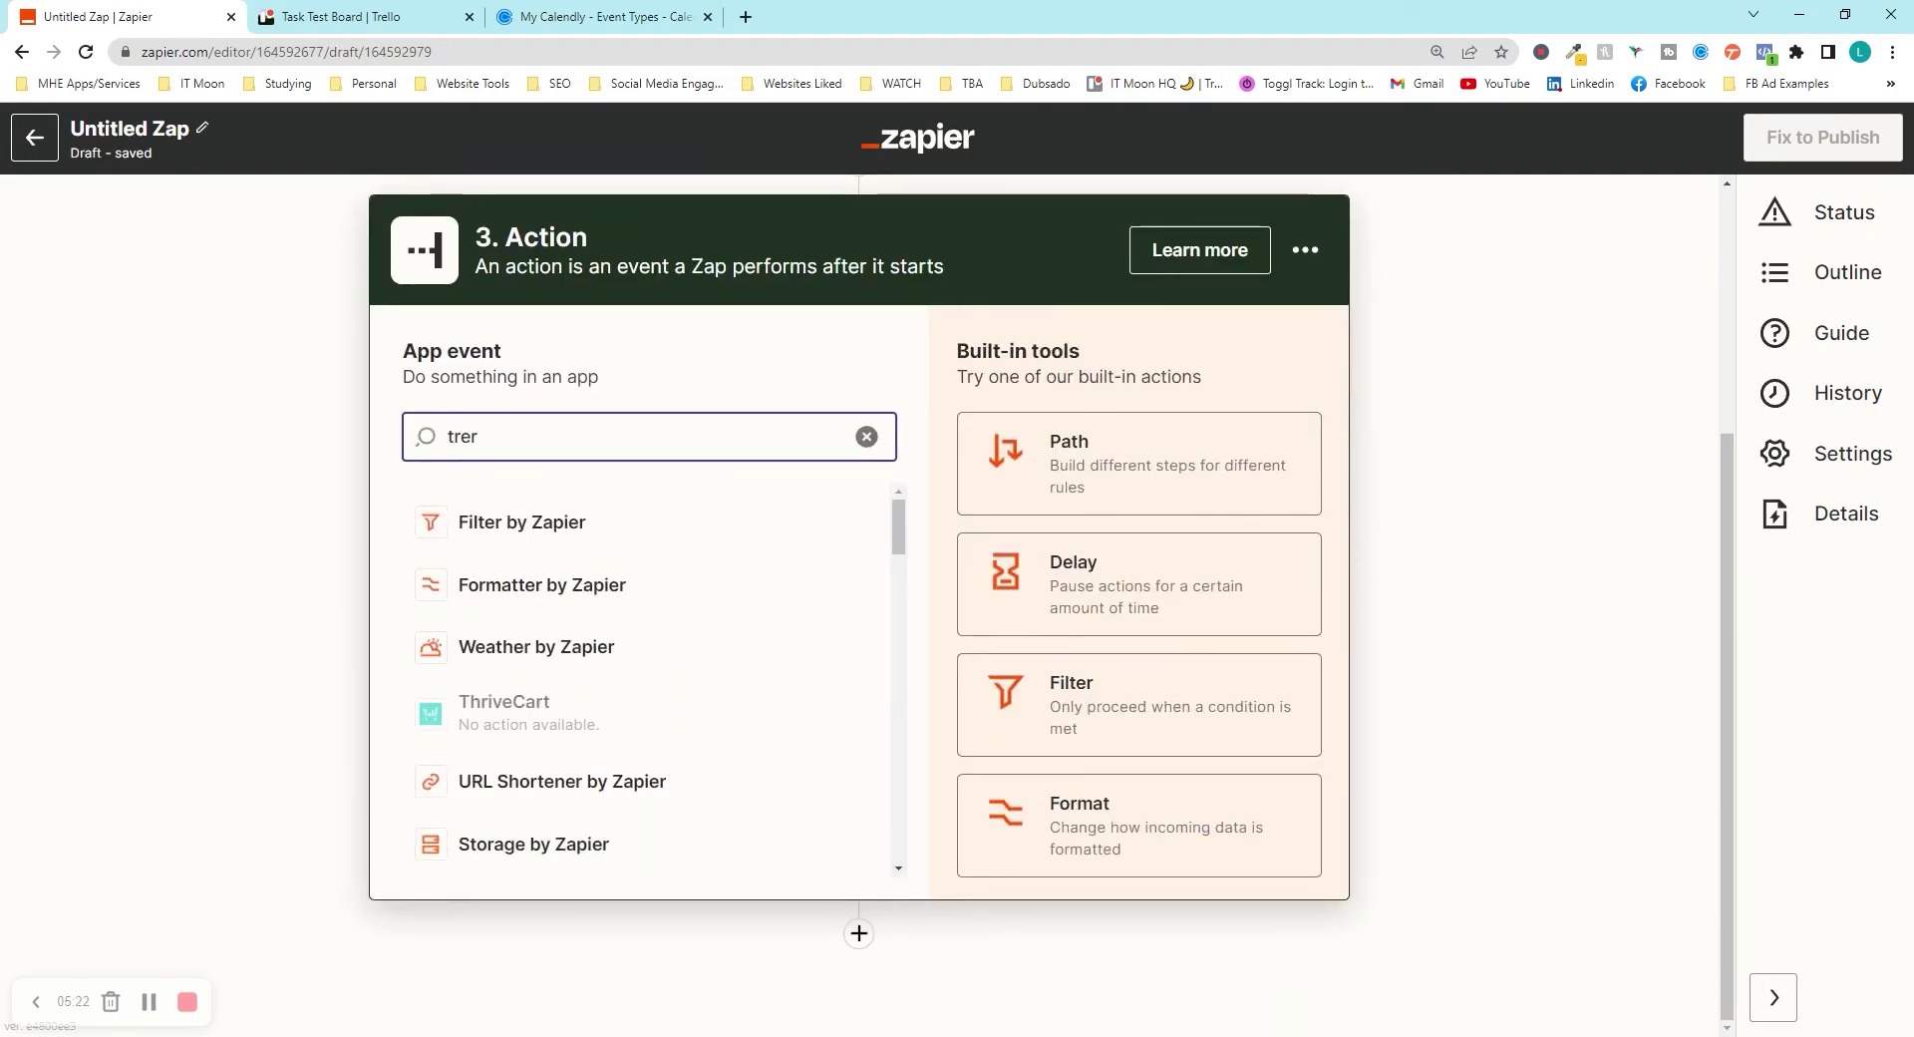
text(k)
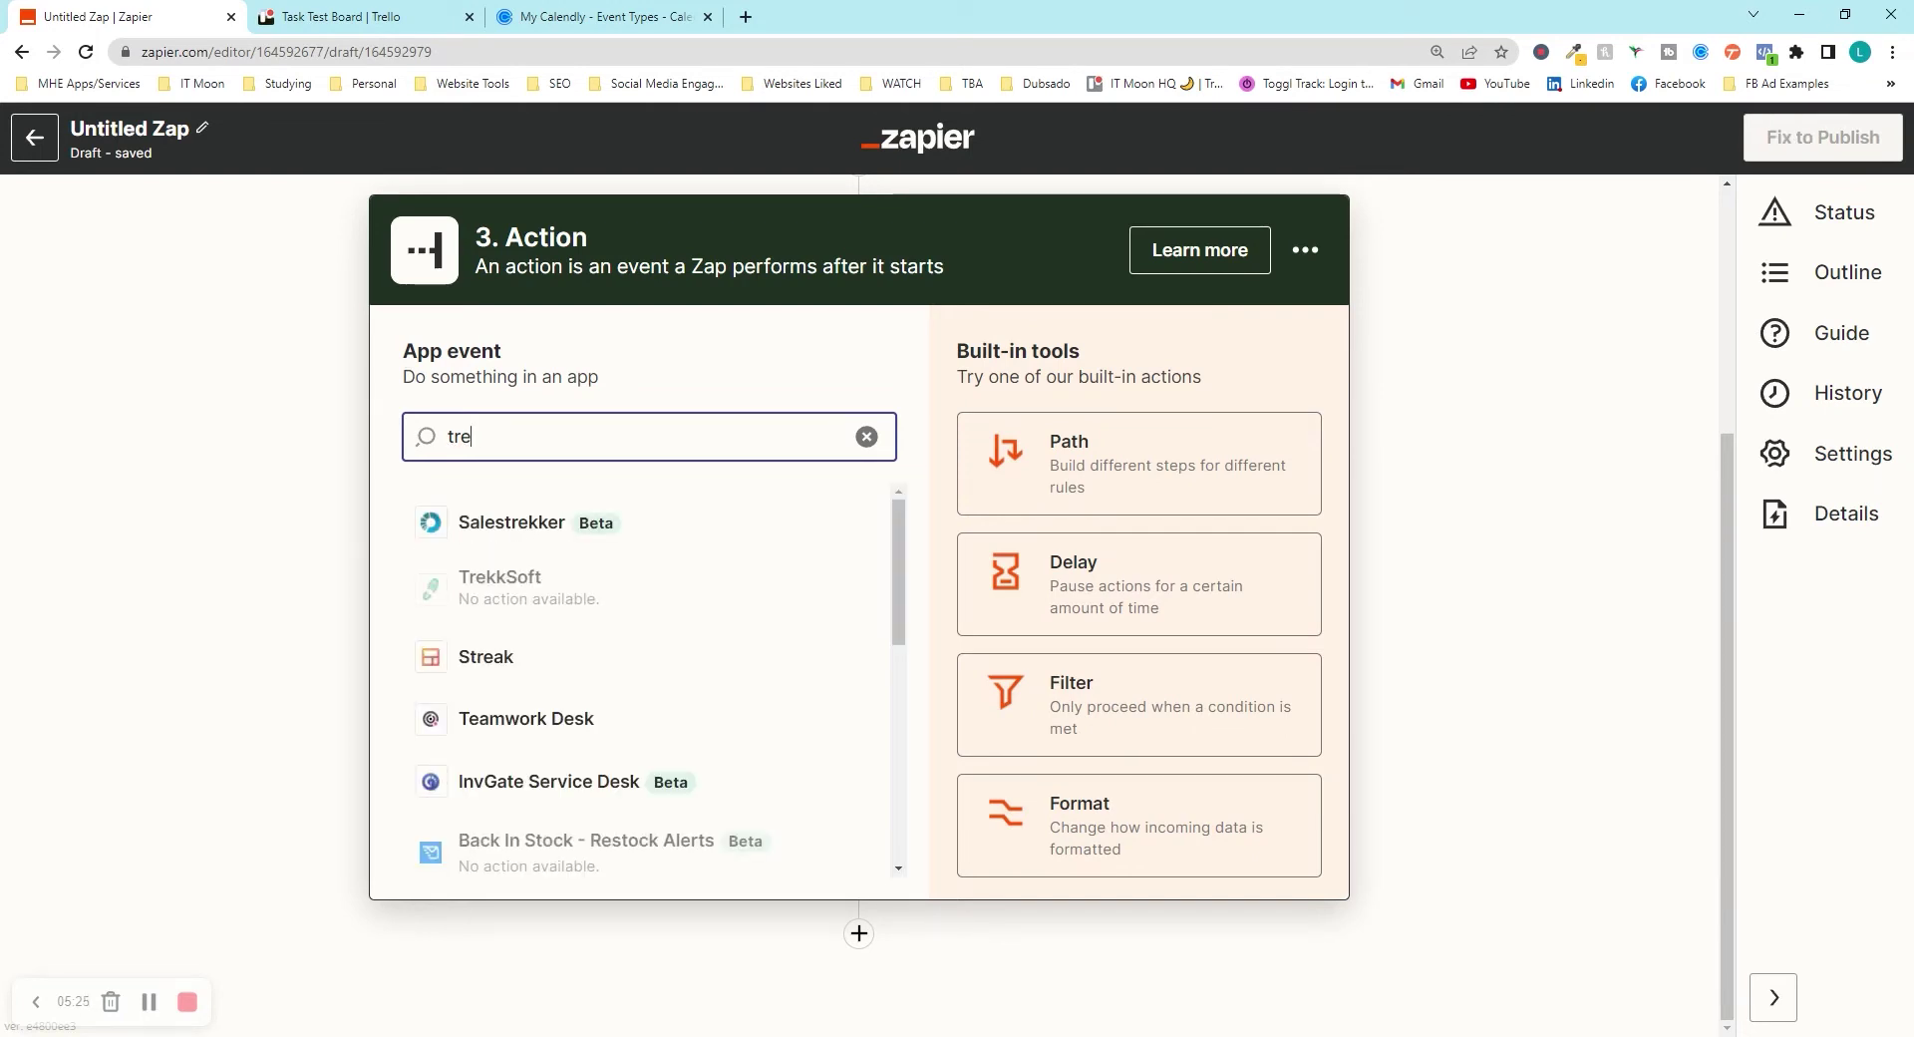
text(llo)
click(522, 519)
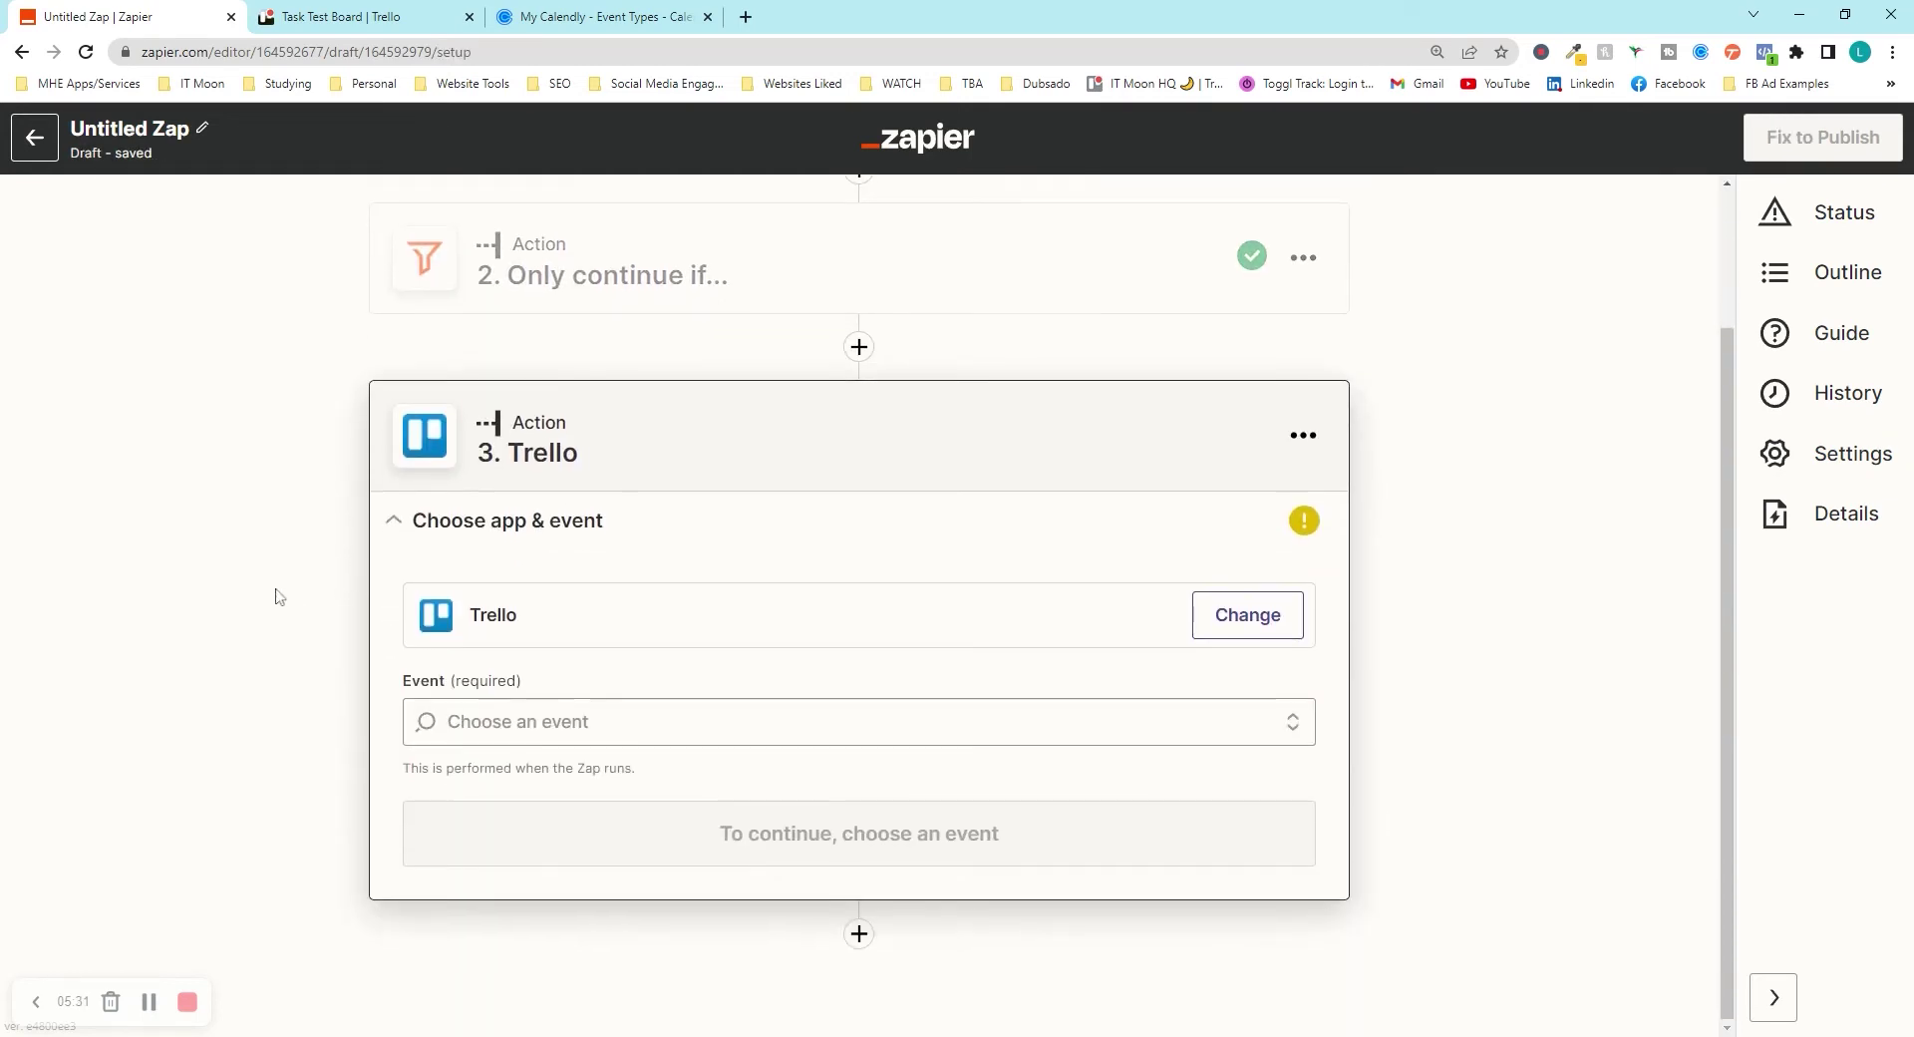
Step: Set the Trello action's event to Create Card and continue to the account selection
click(431, 713)
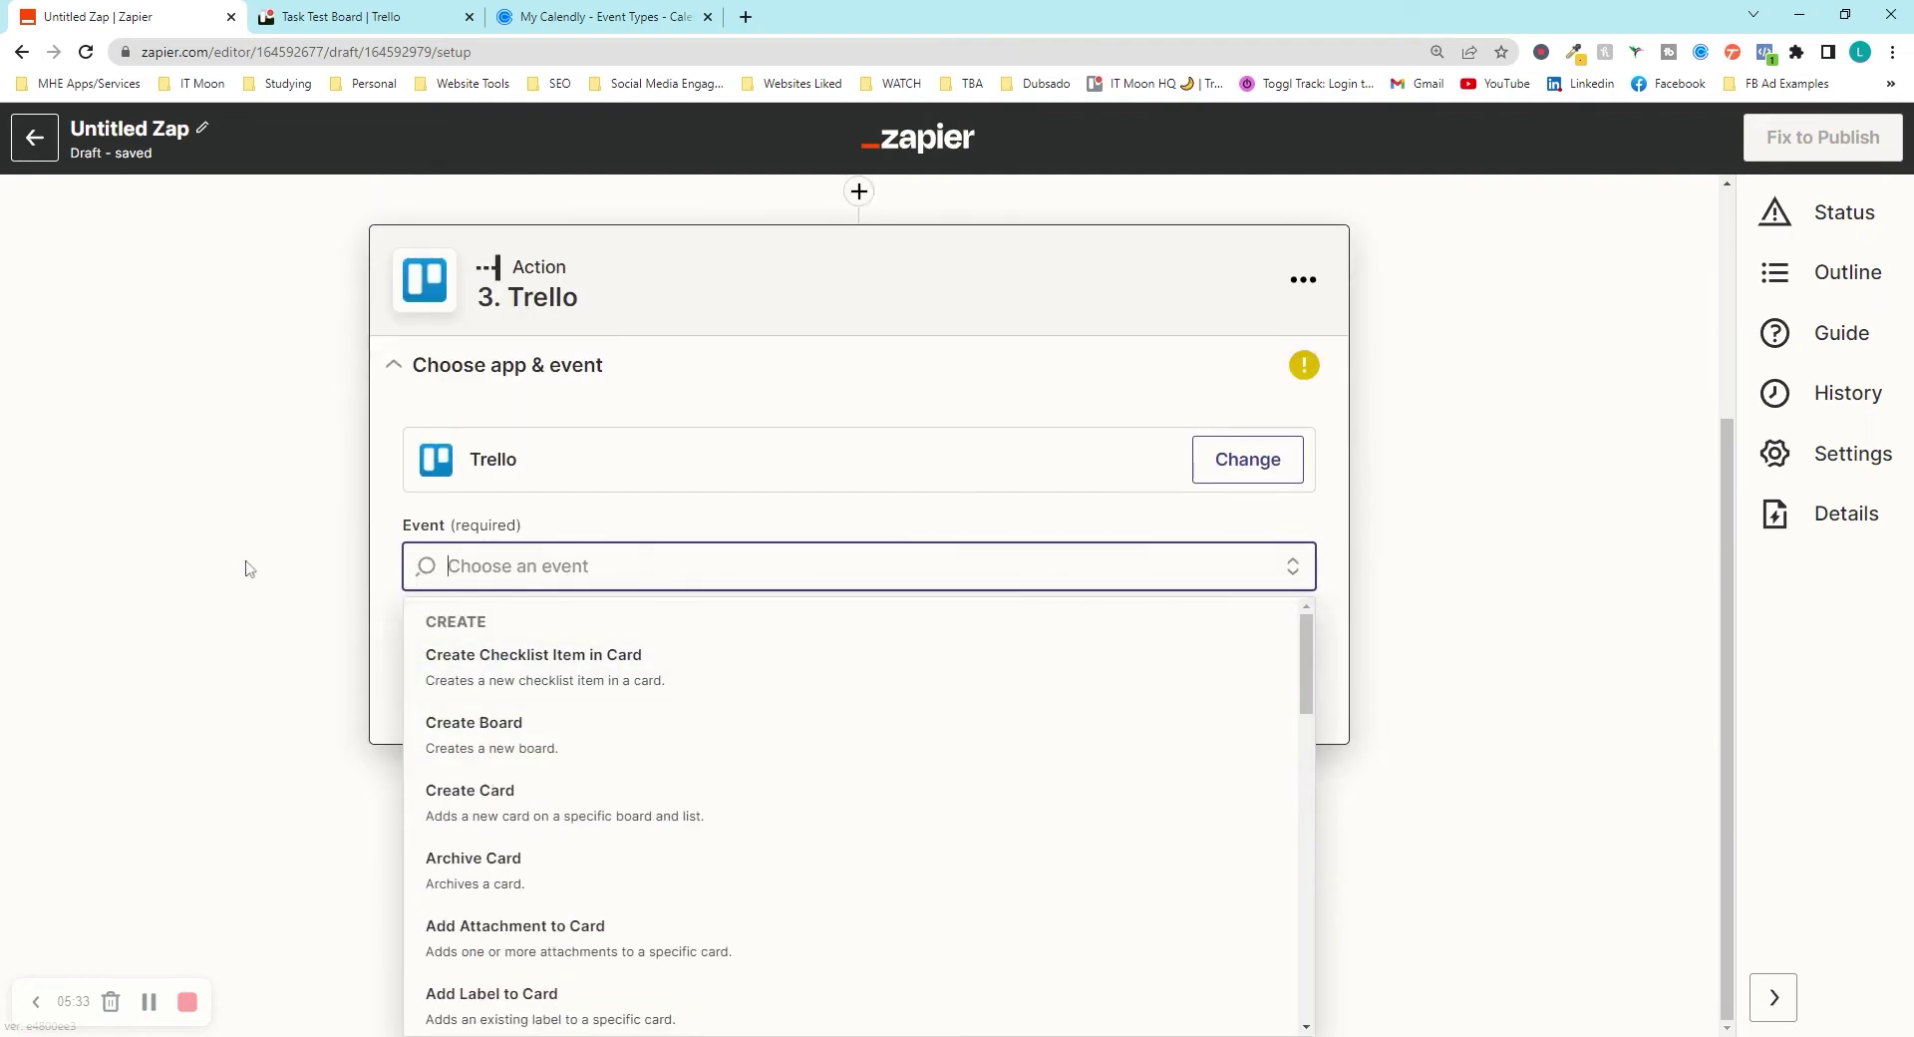
click(462, 802)
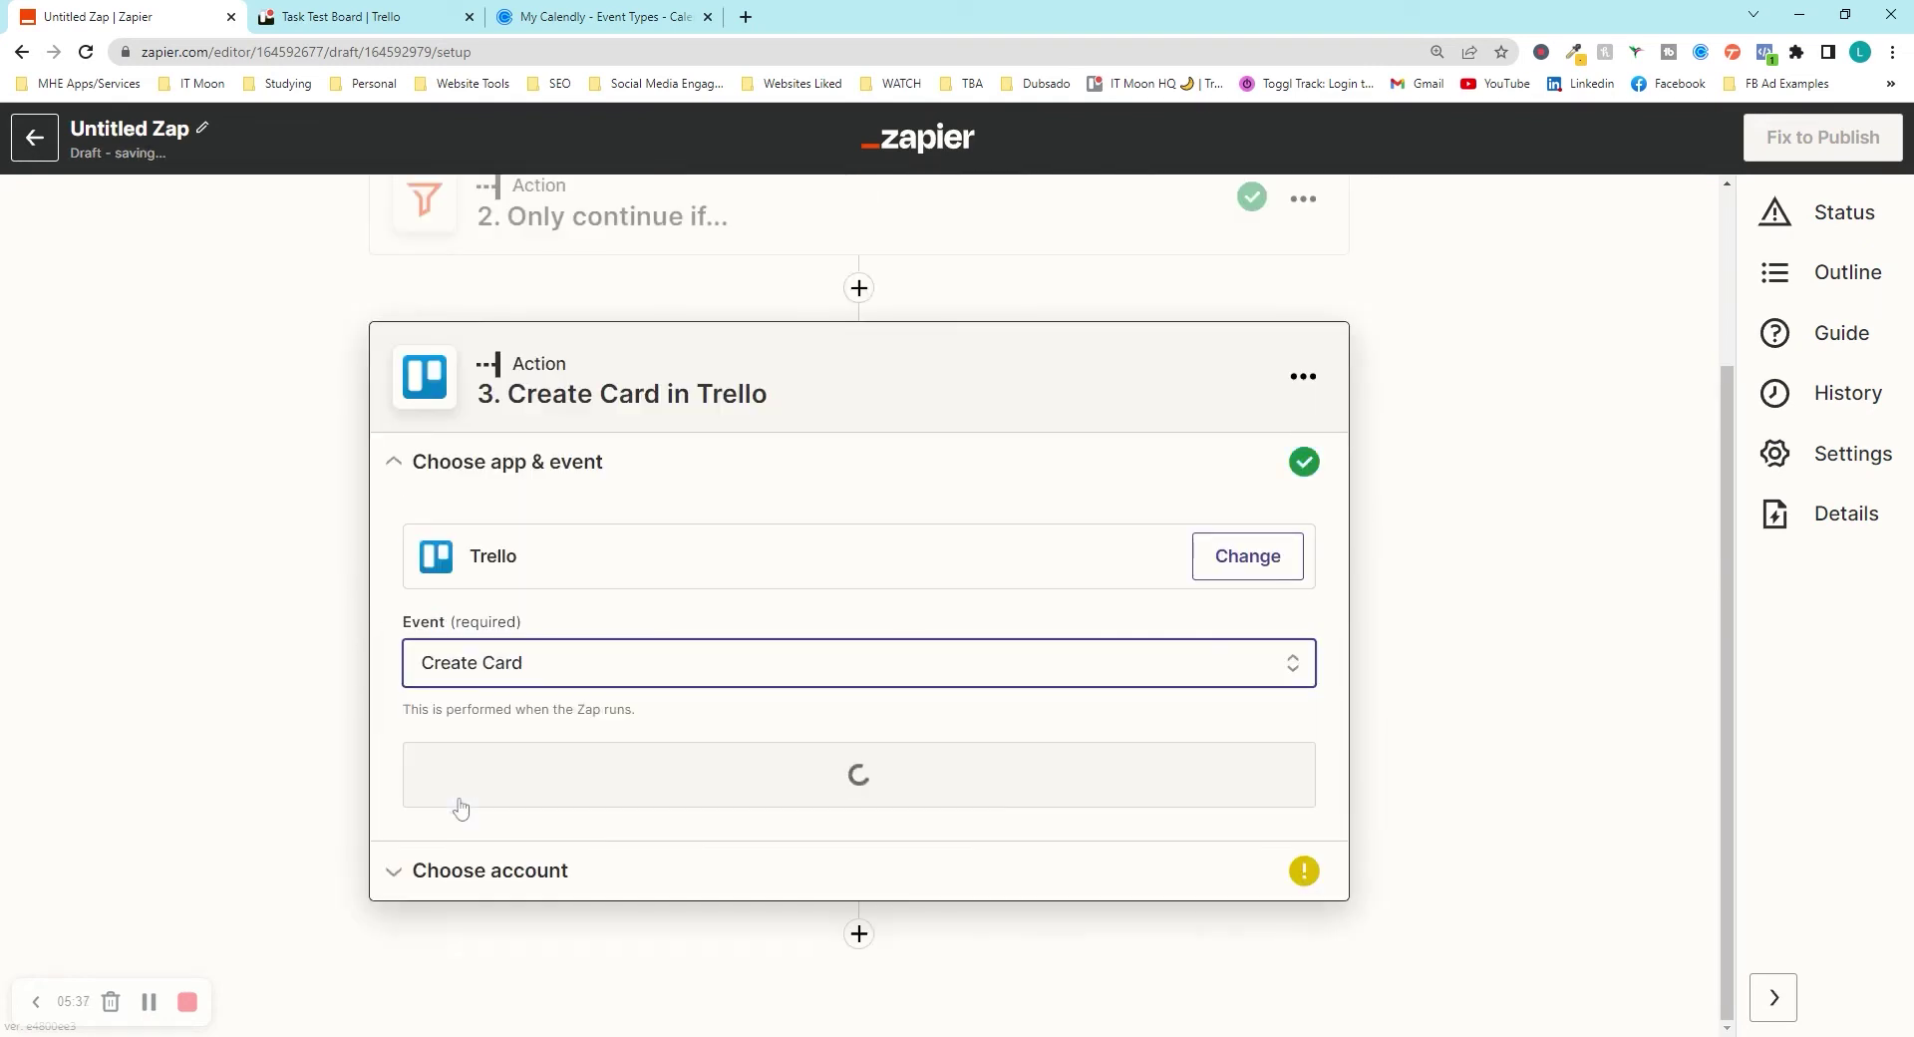
click(581, 800)
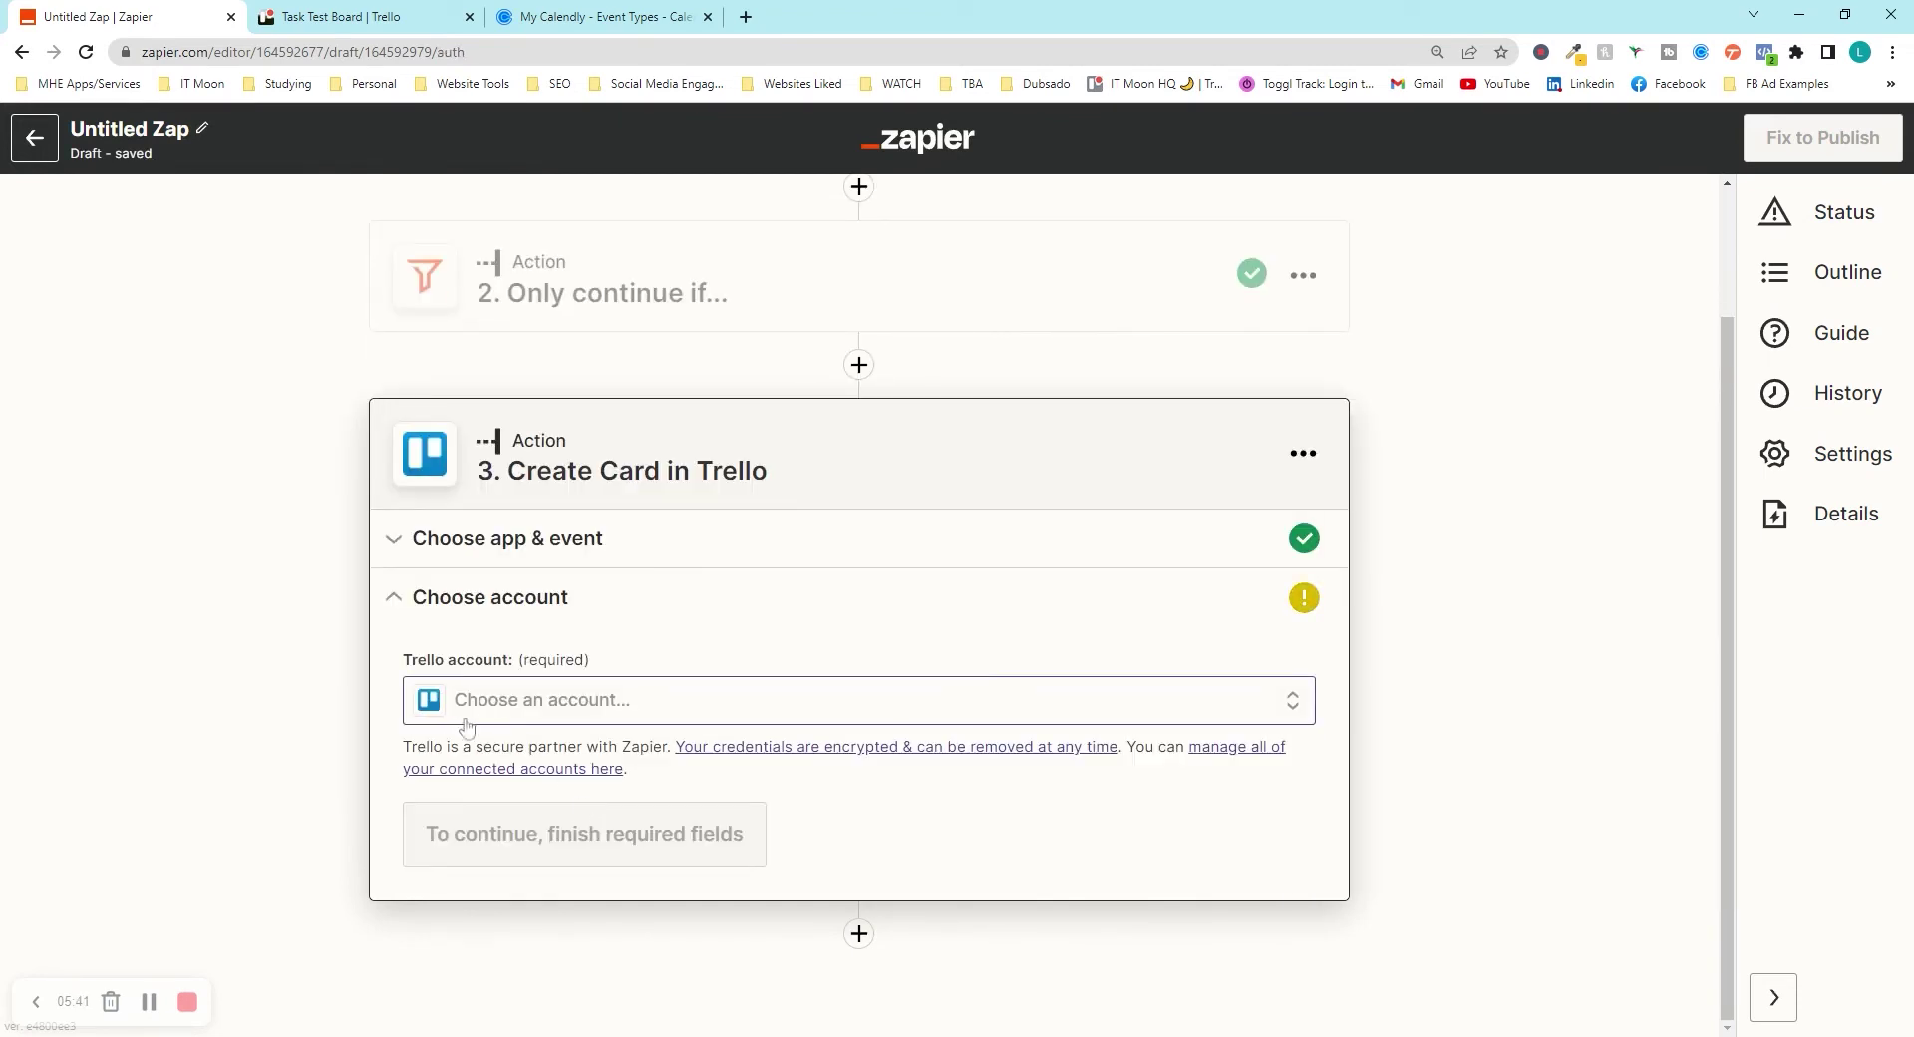
Step: Check the option to connect a new Trello account, choose the existing Trello itmoon account and continue to the action setup
click(608, 717)
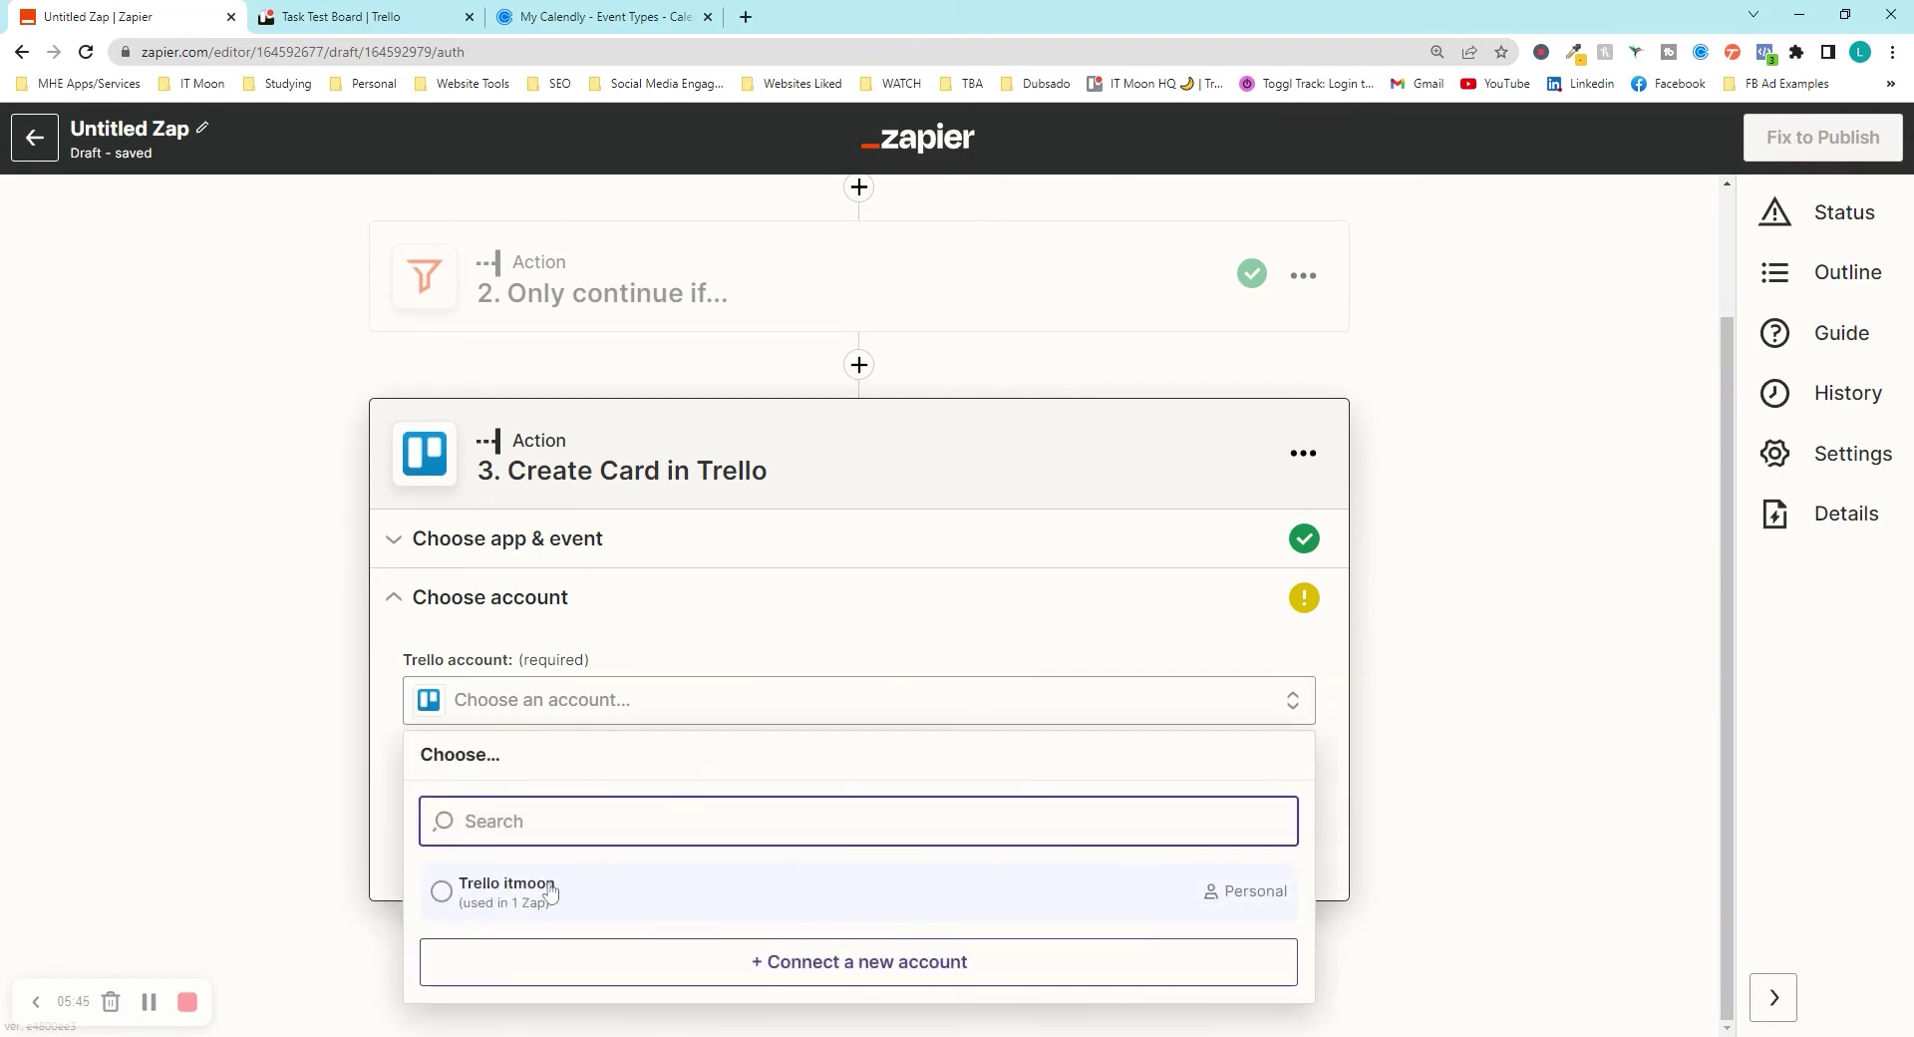
click(900, 974)
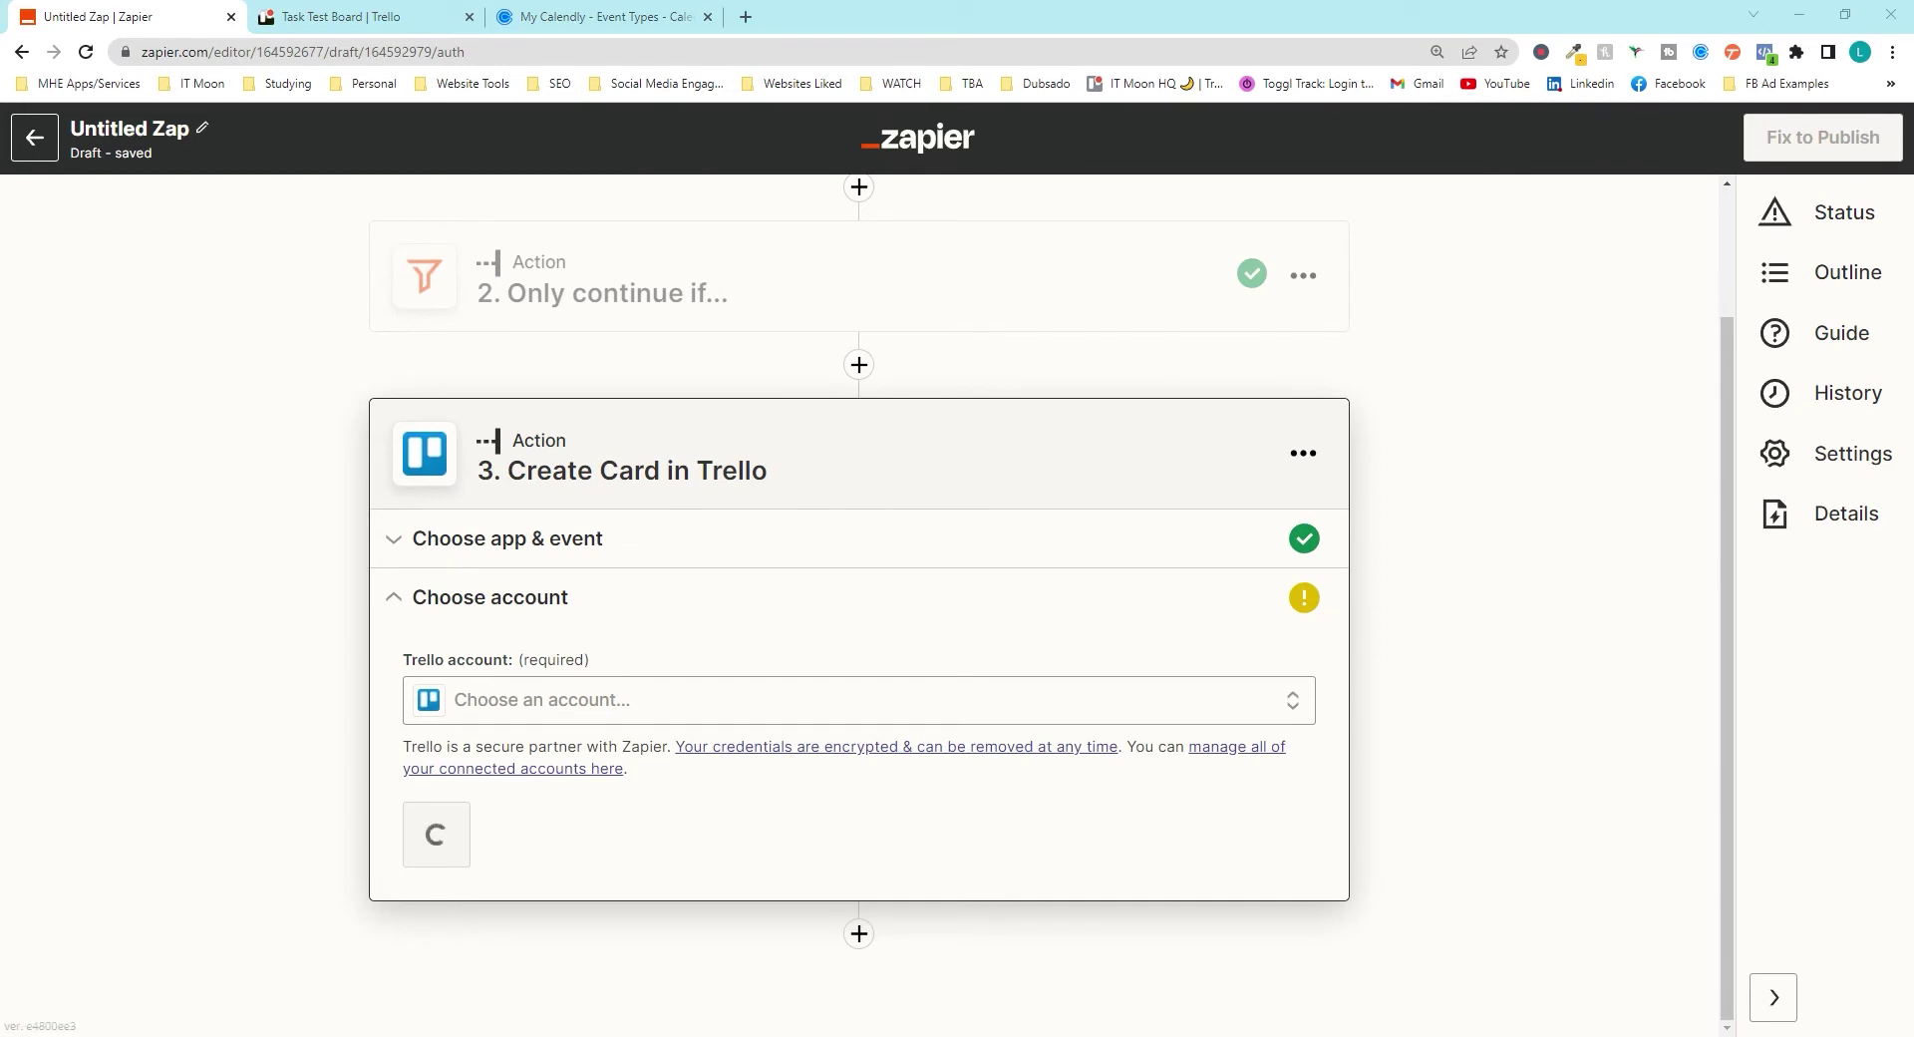
click(650, 720)
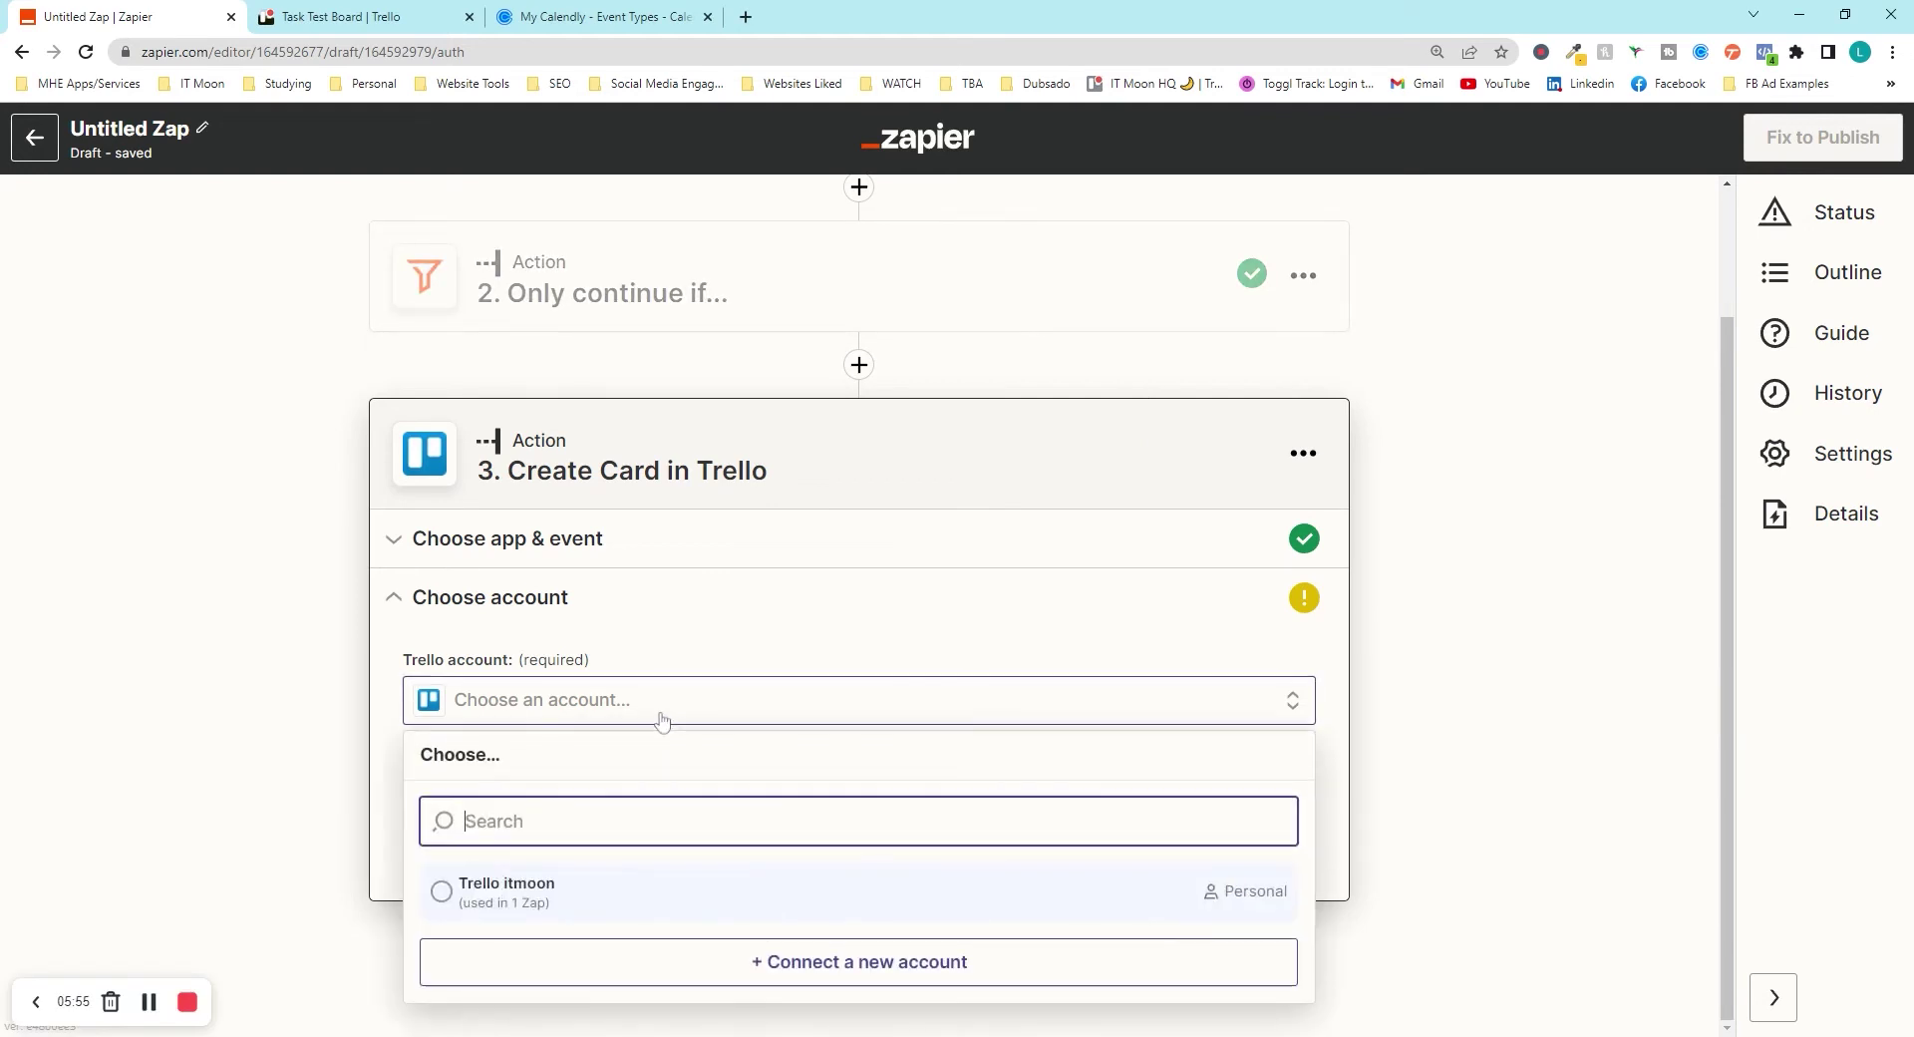
click(629, 902)
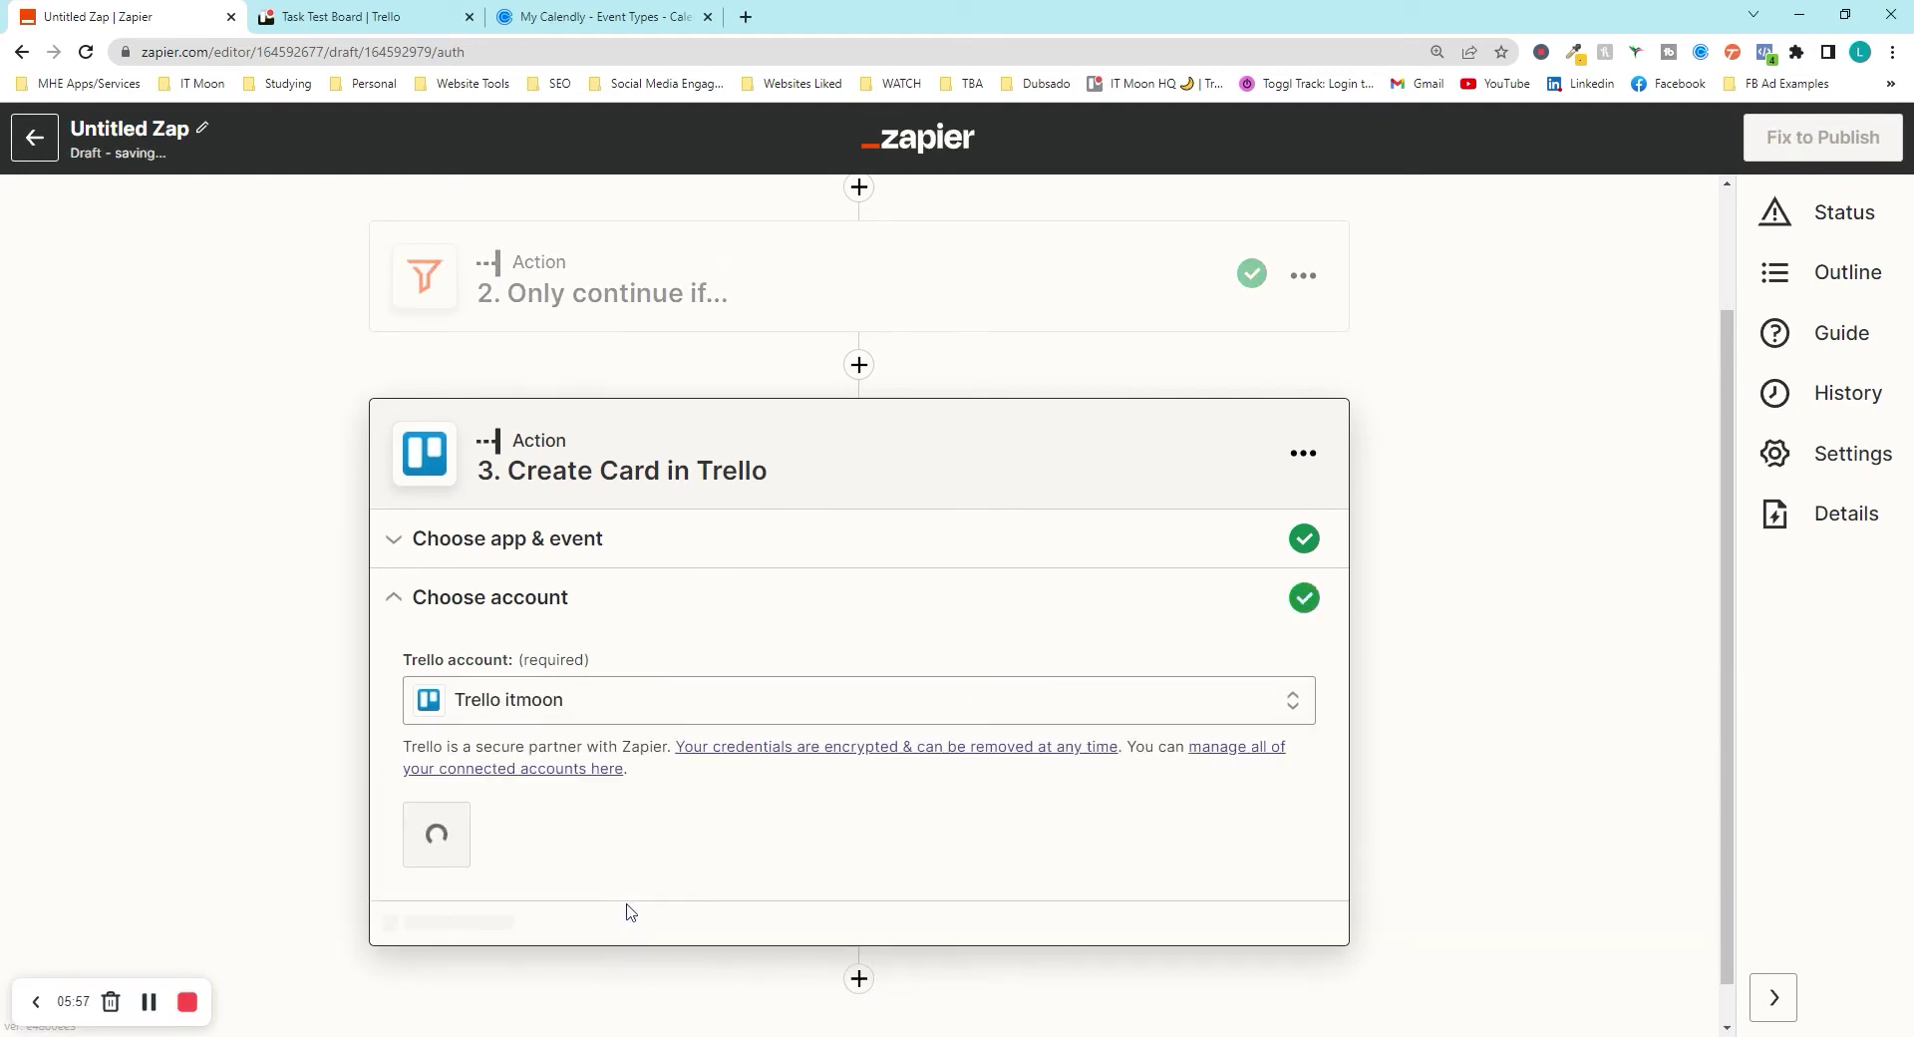
click(431, 836)
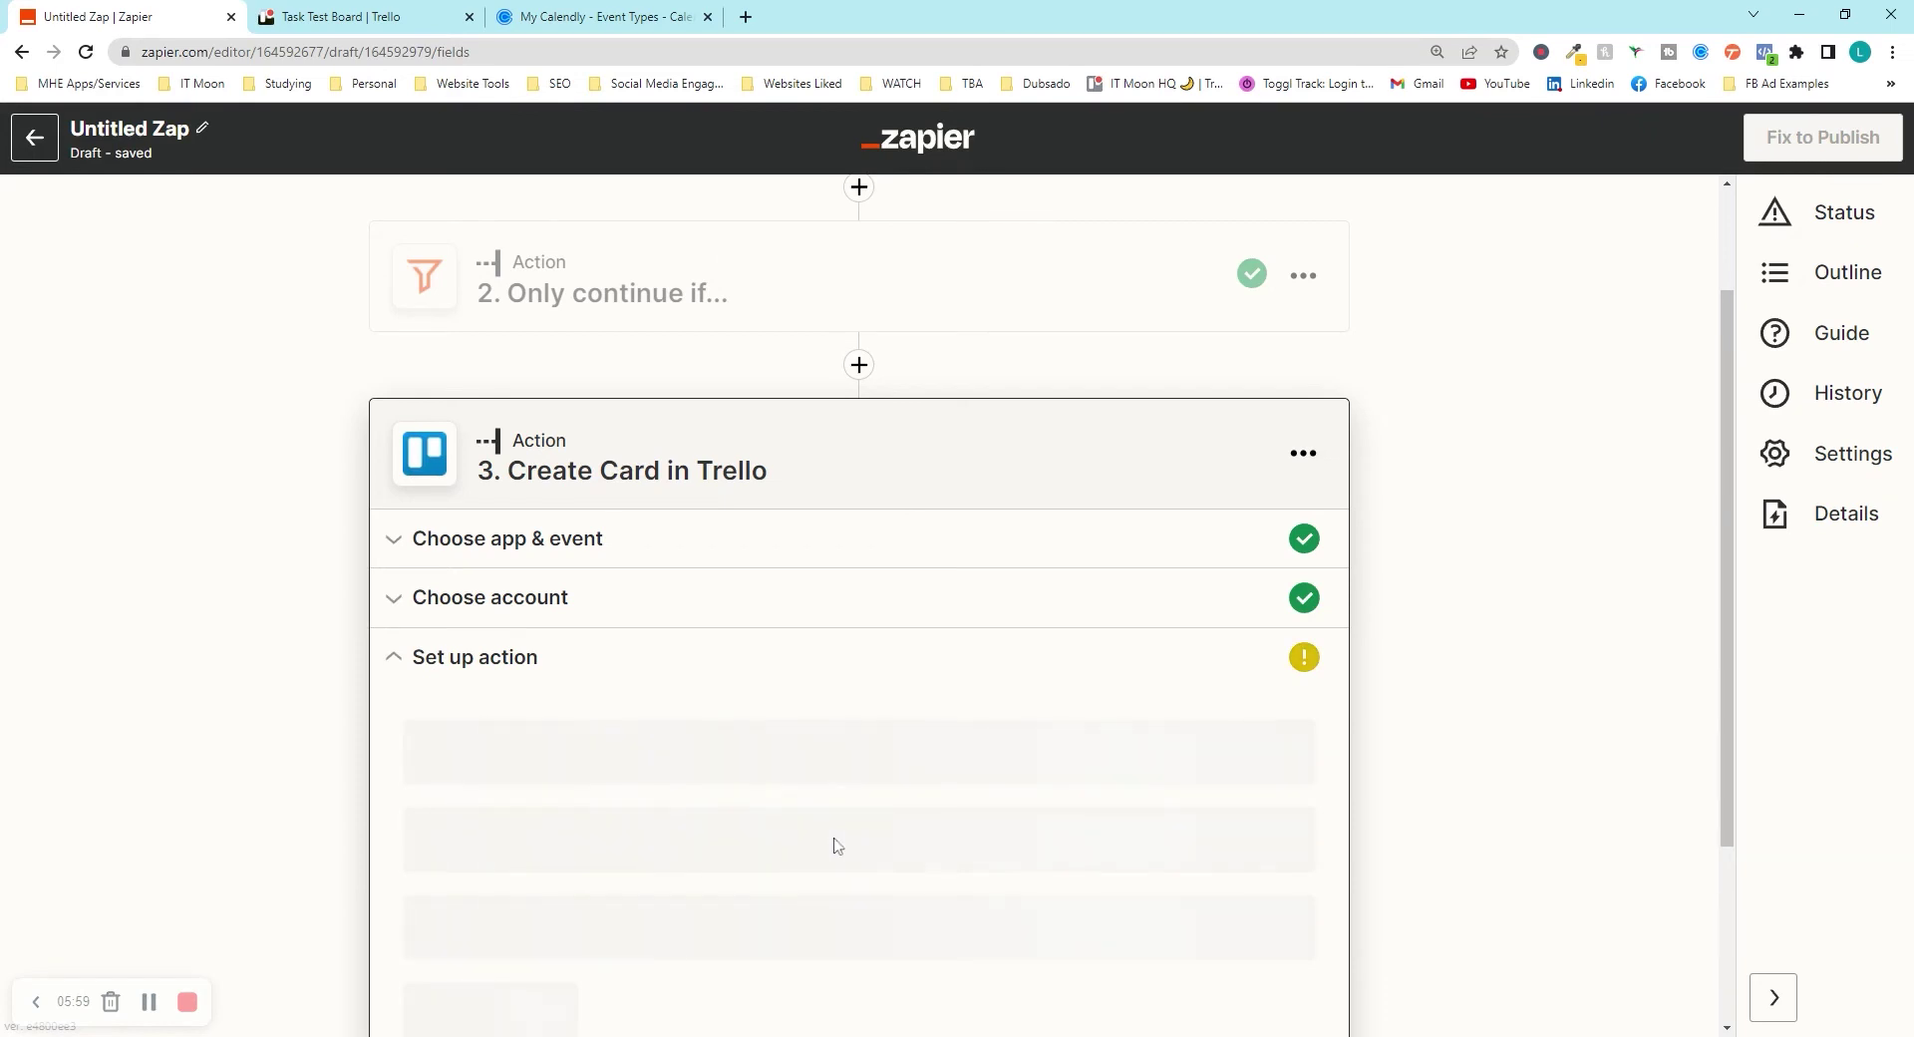
Step: Search the Trello boards for "test" and set the card's board to Automate your Business Mastermind
scroll(561, 625, down, 3)
click(560, 628)
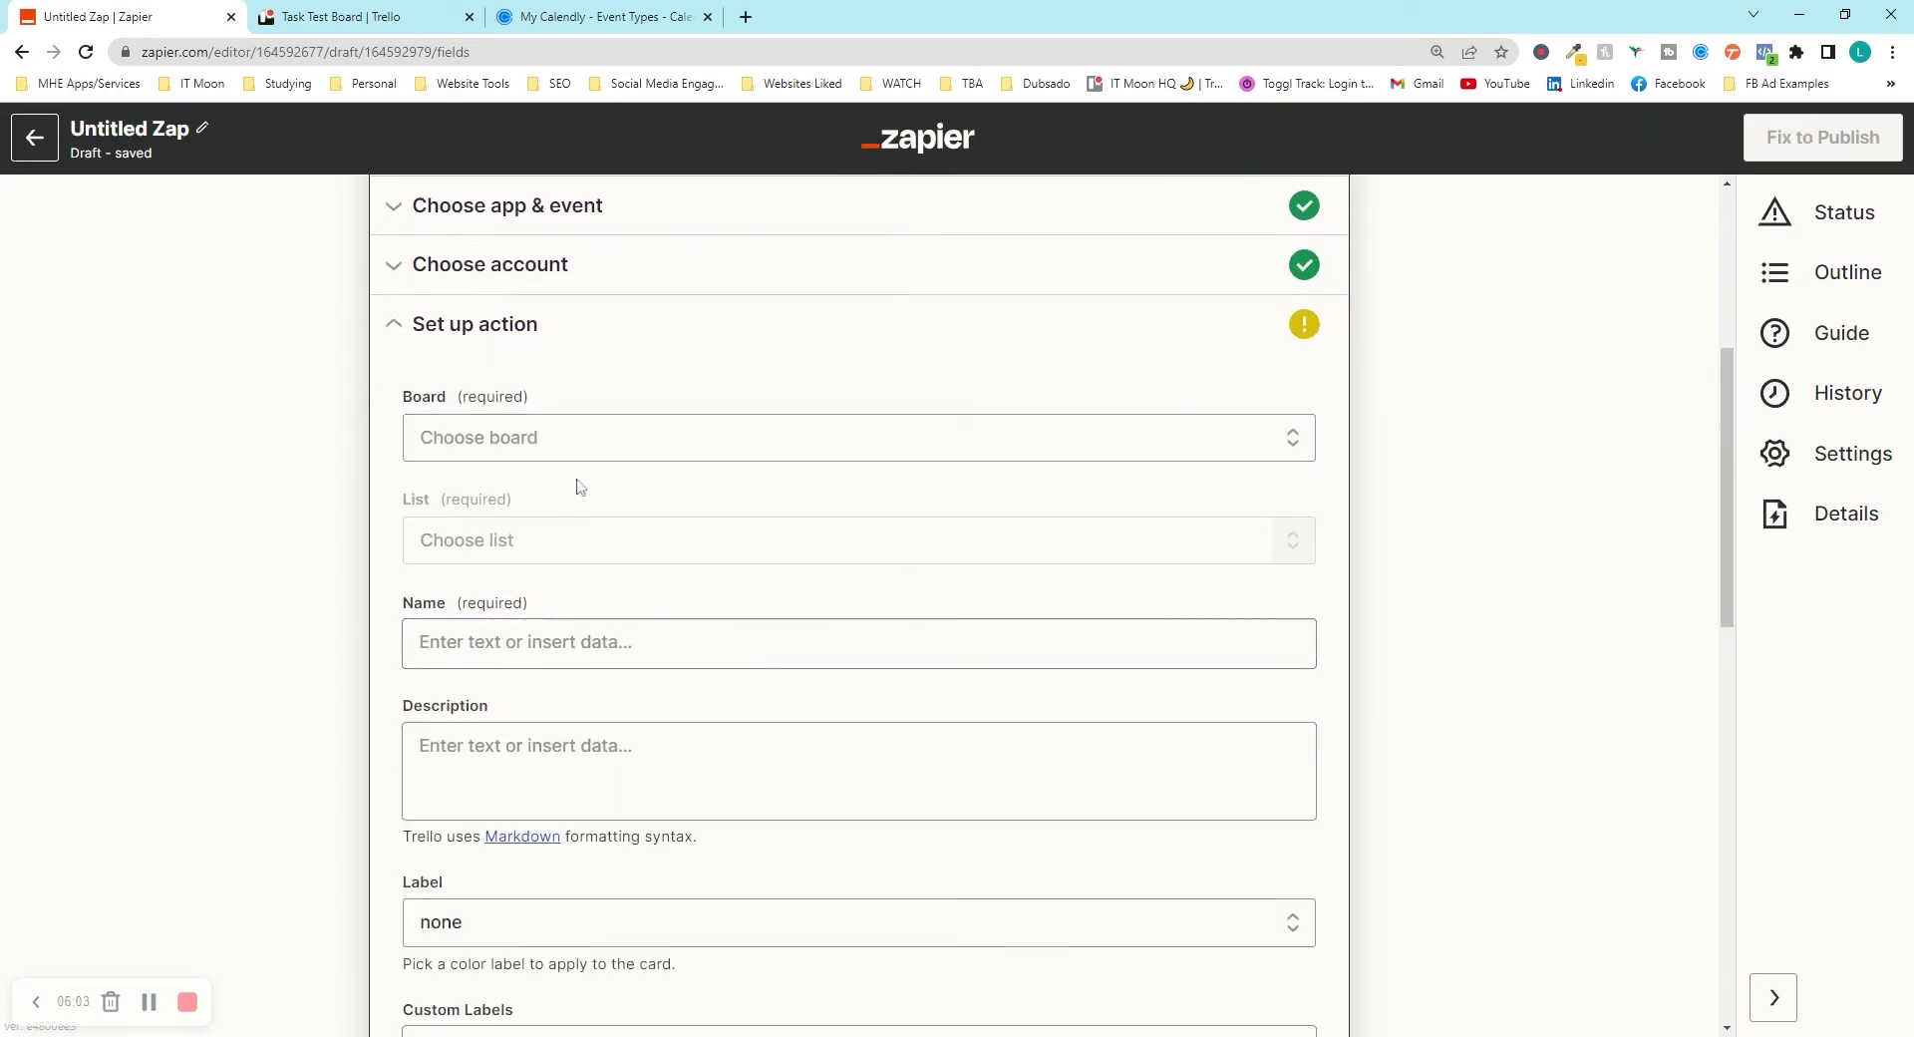
click(554, 439)
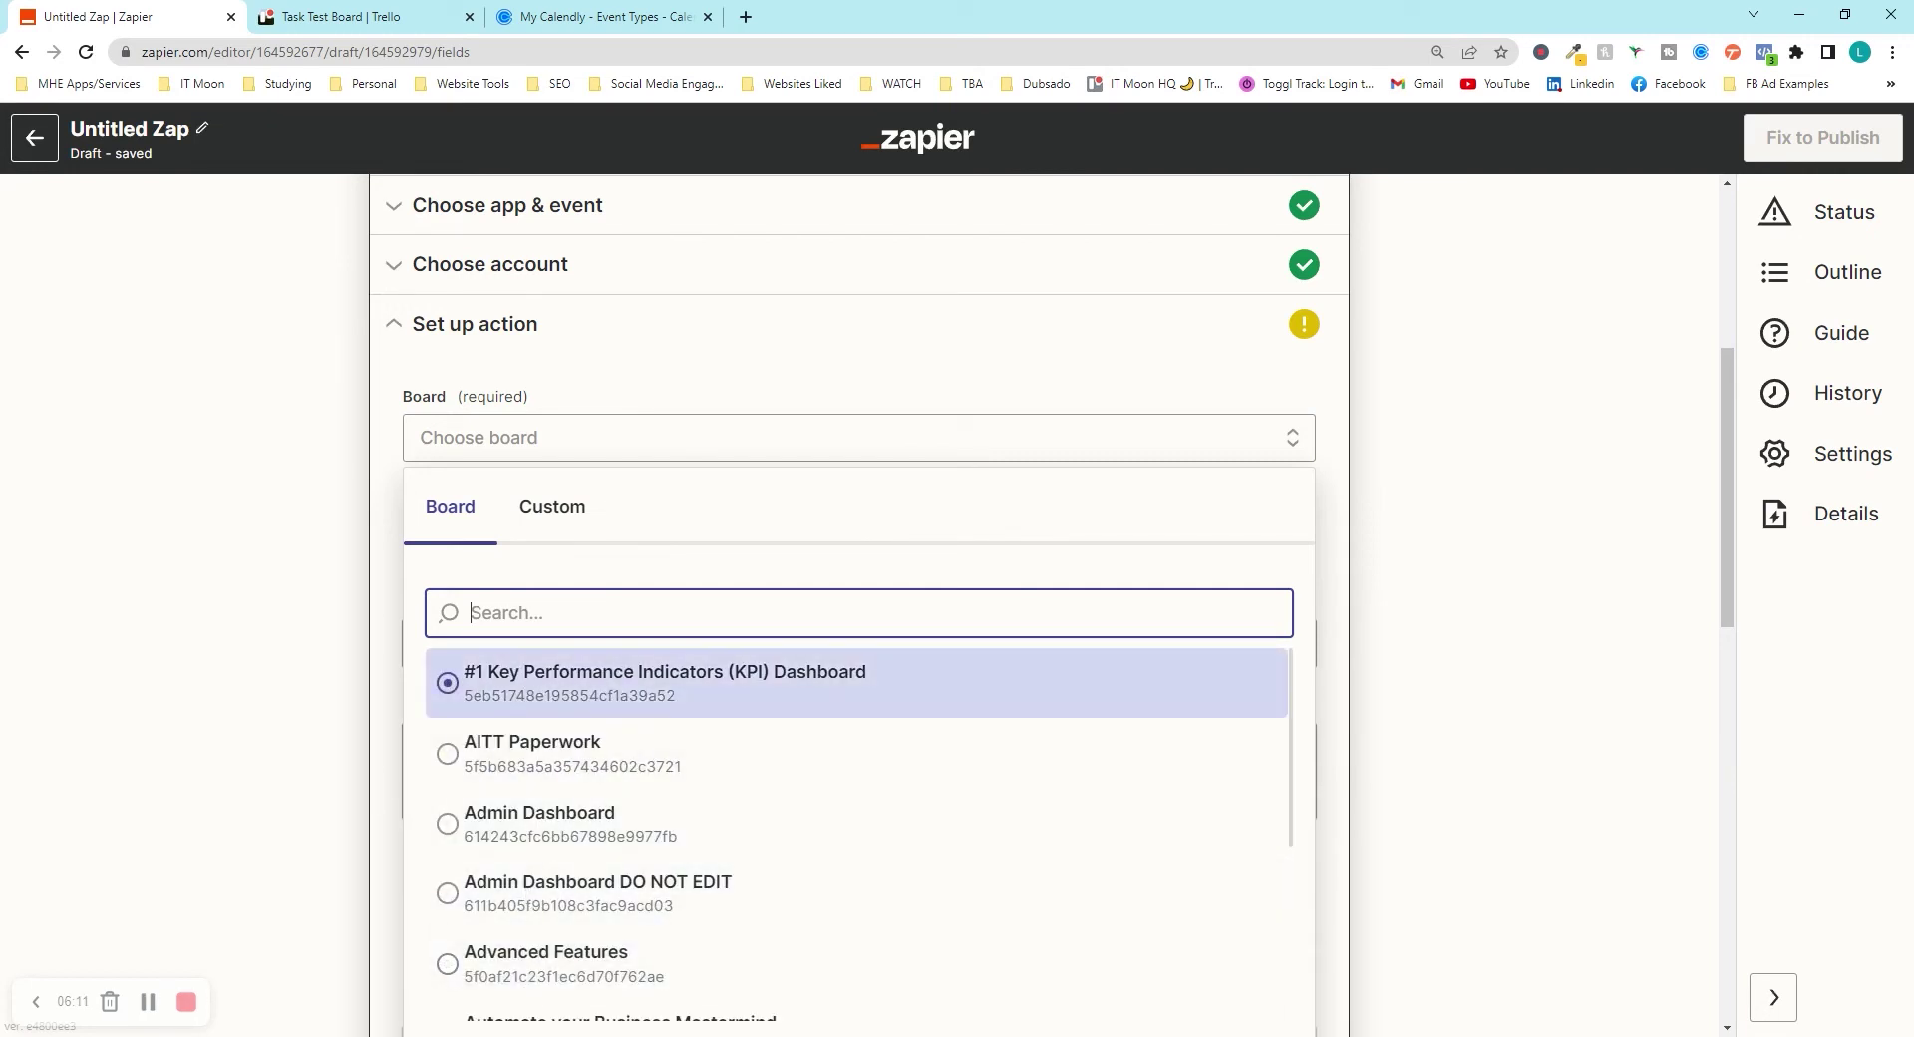
text(test)
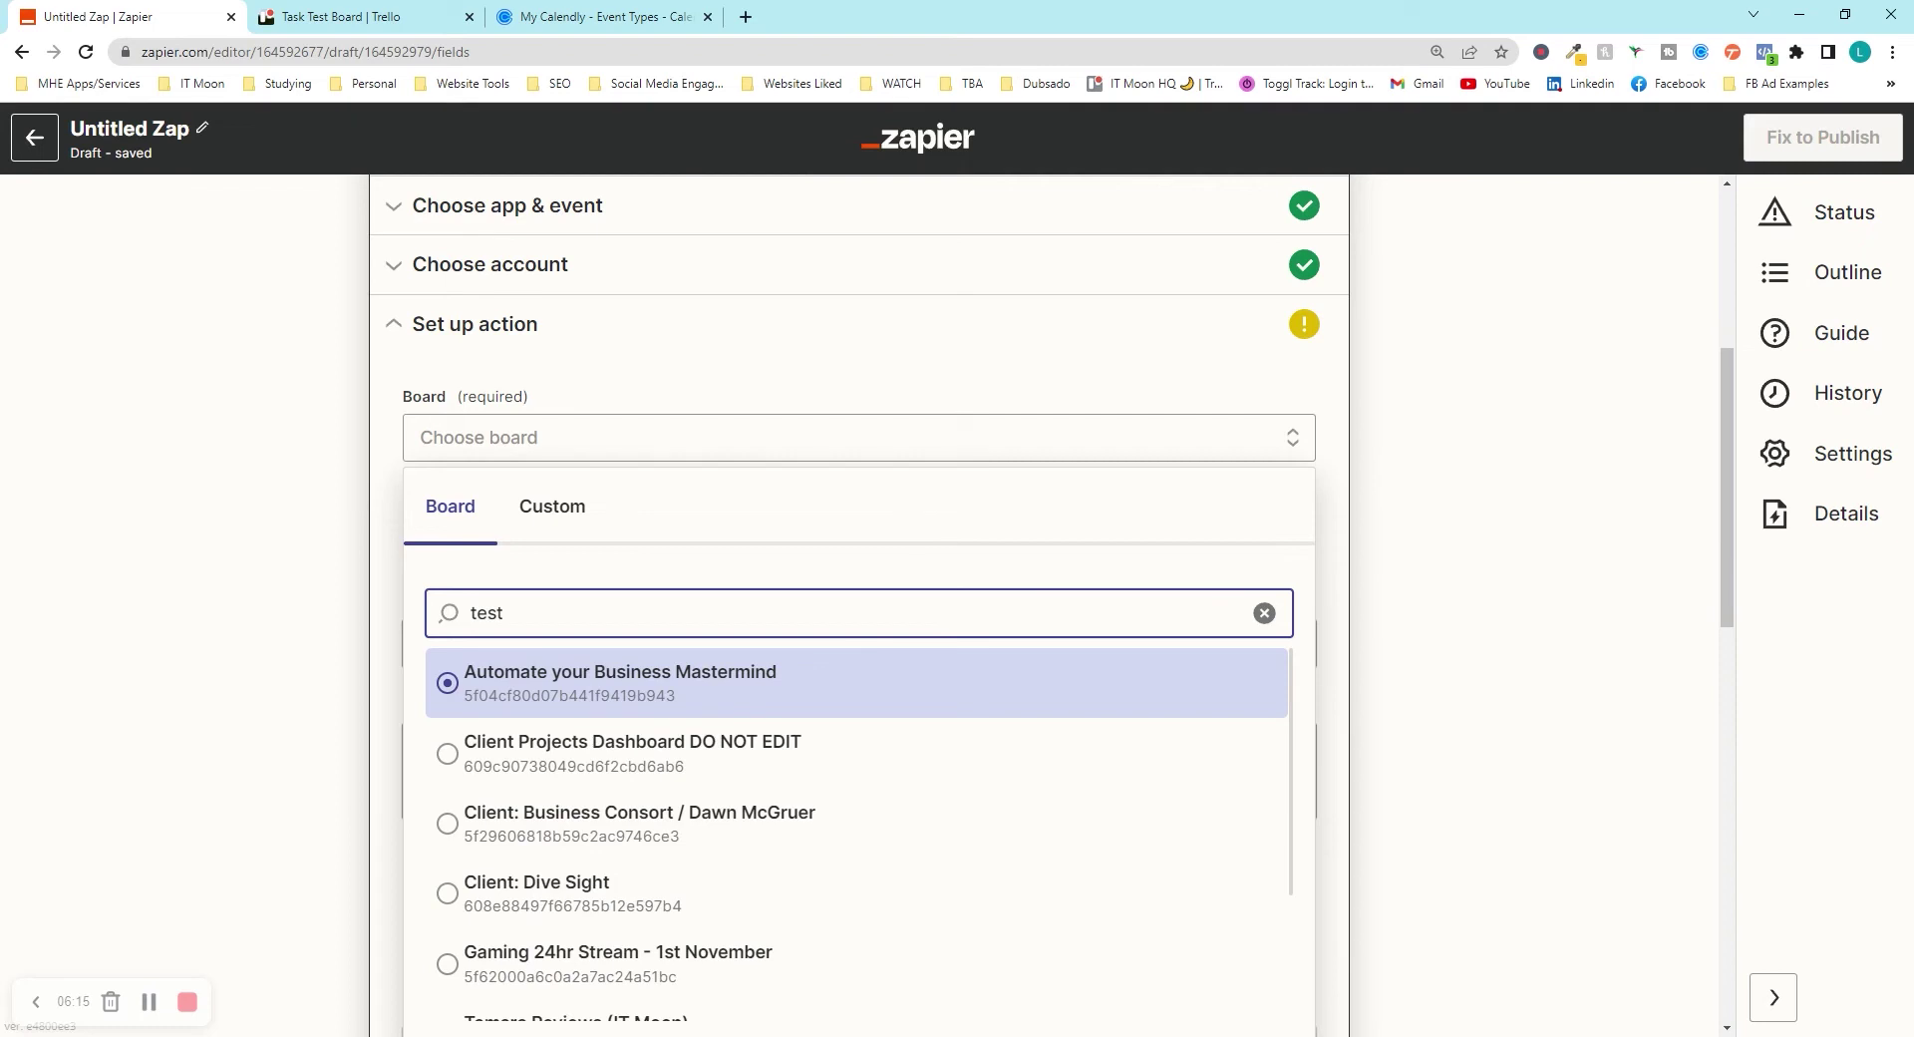
key(Return)
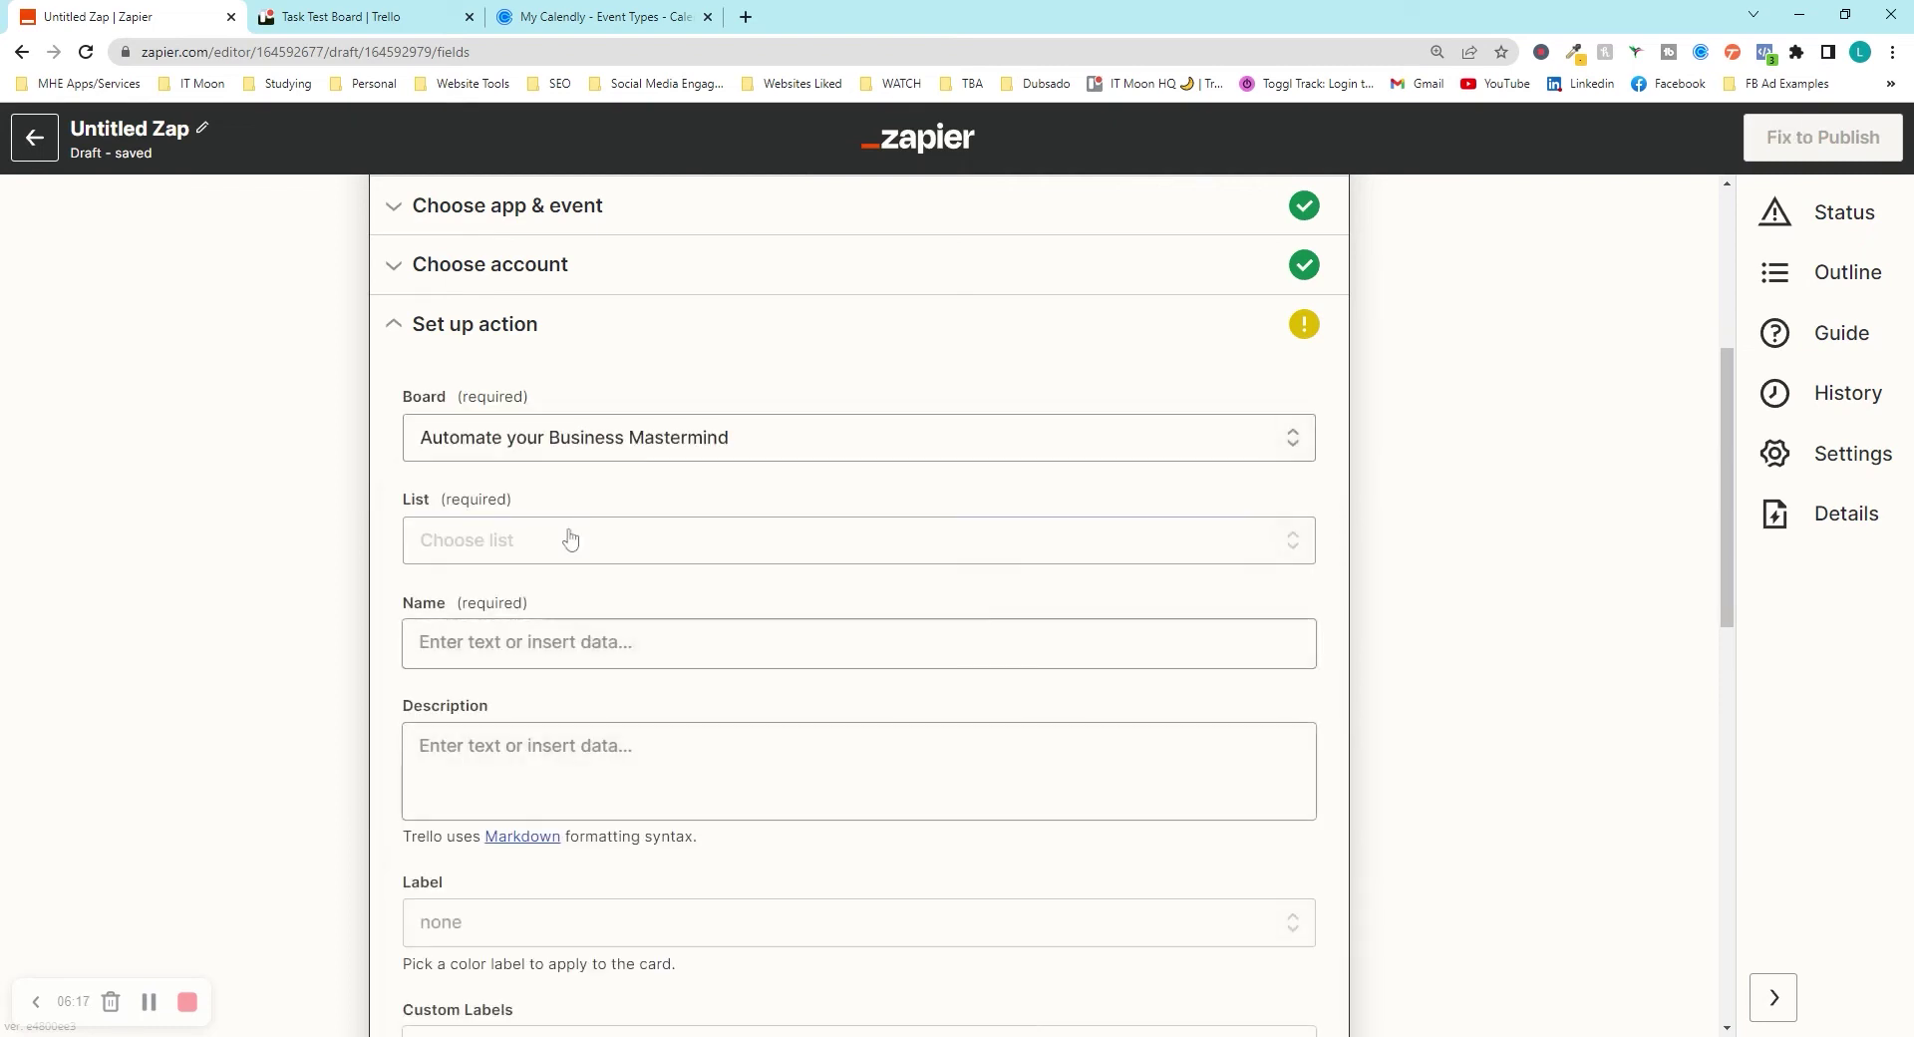
Step: Search the Trello boards for "test" and change the card's board to Task Test Board
click(635, 437)
text(t)
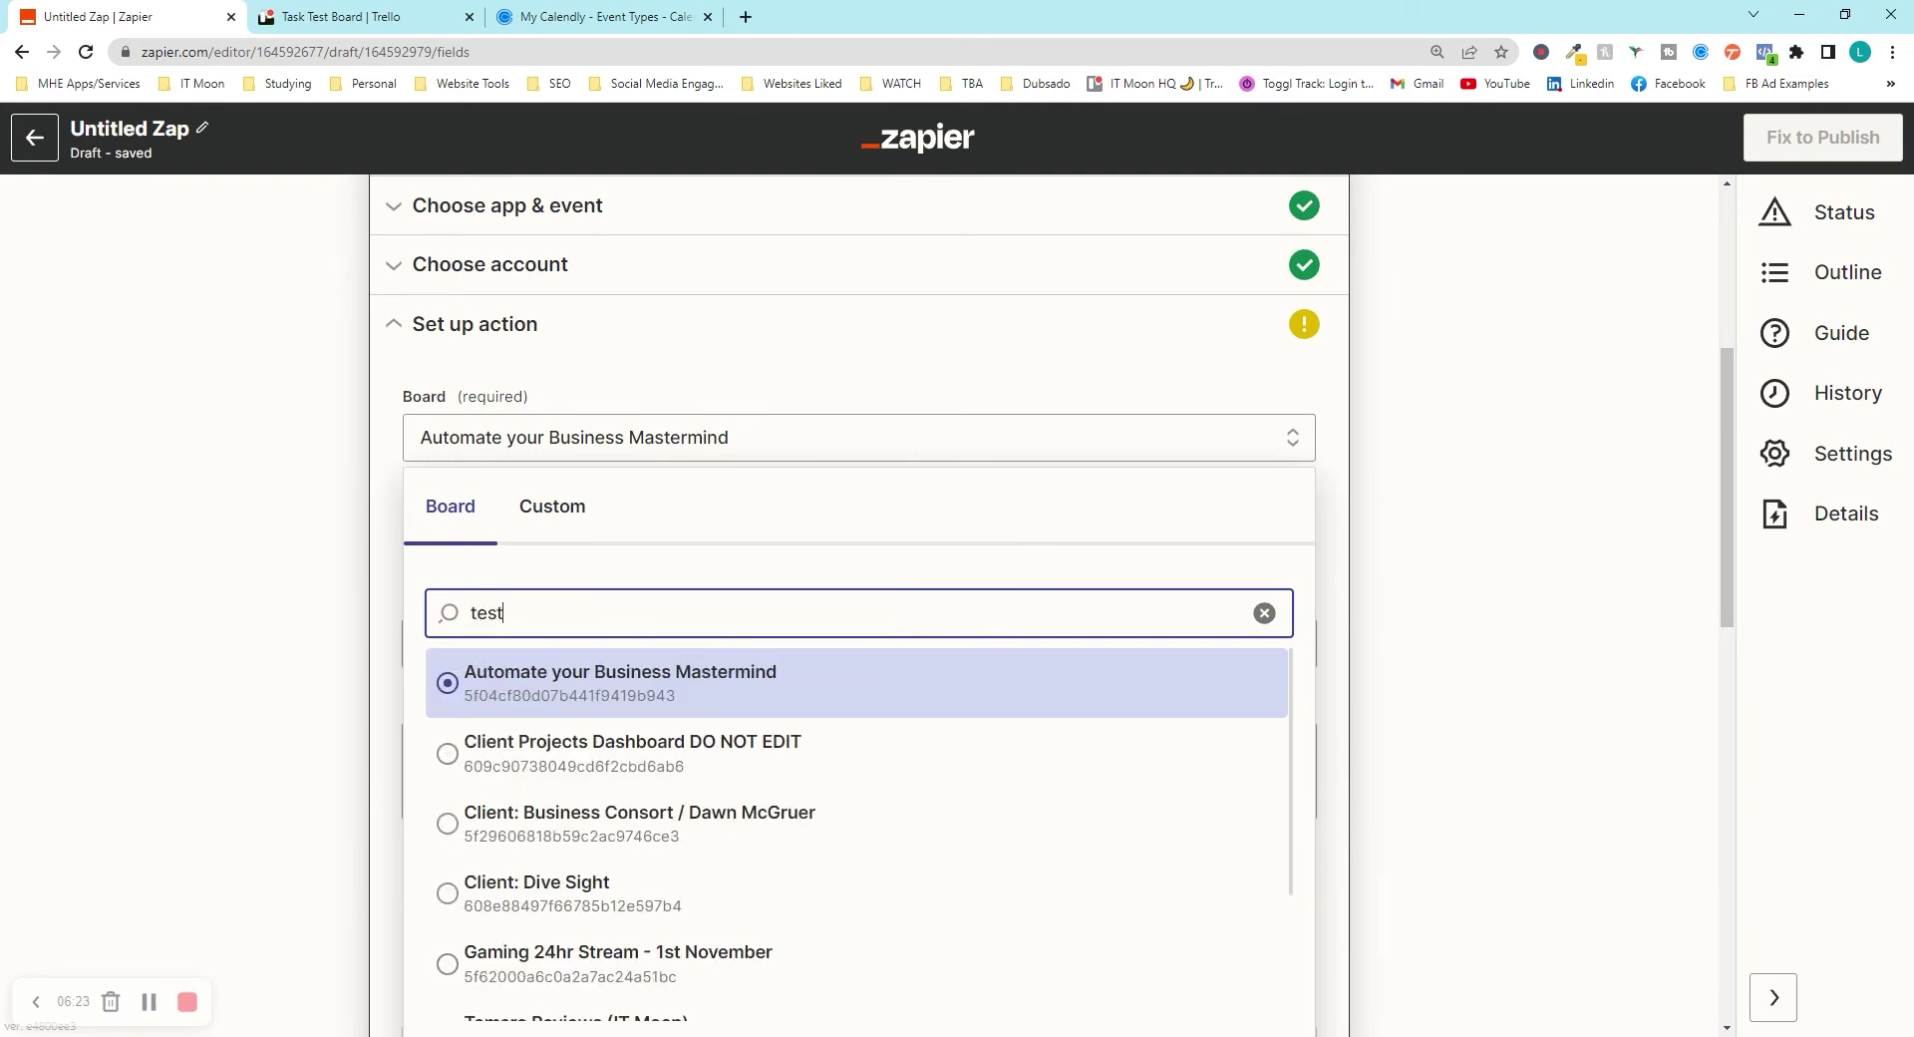
text(est)
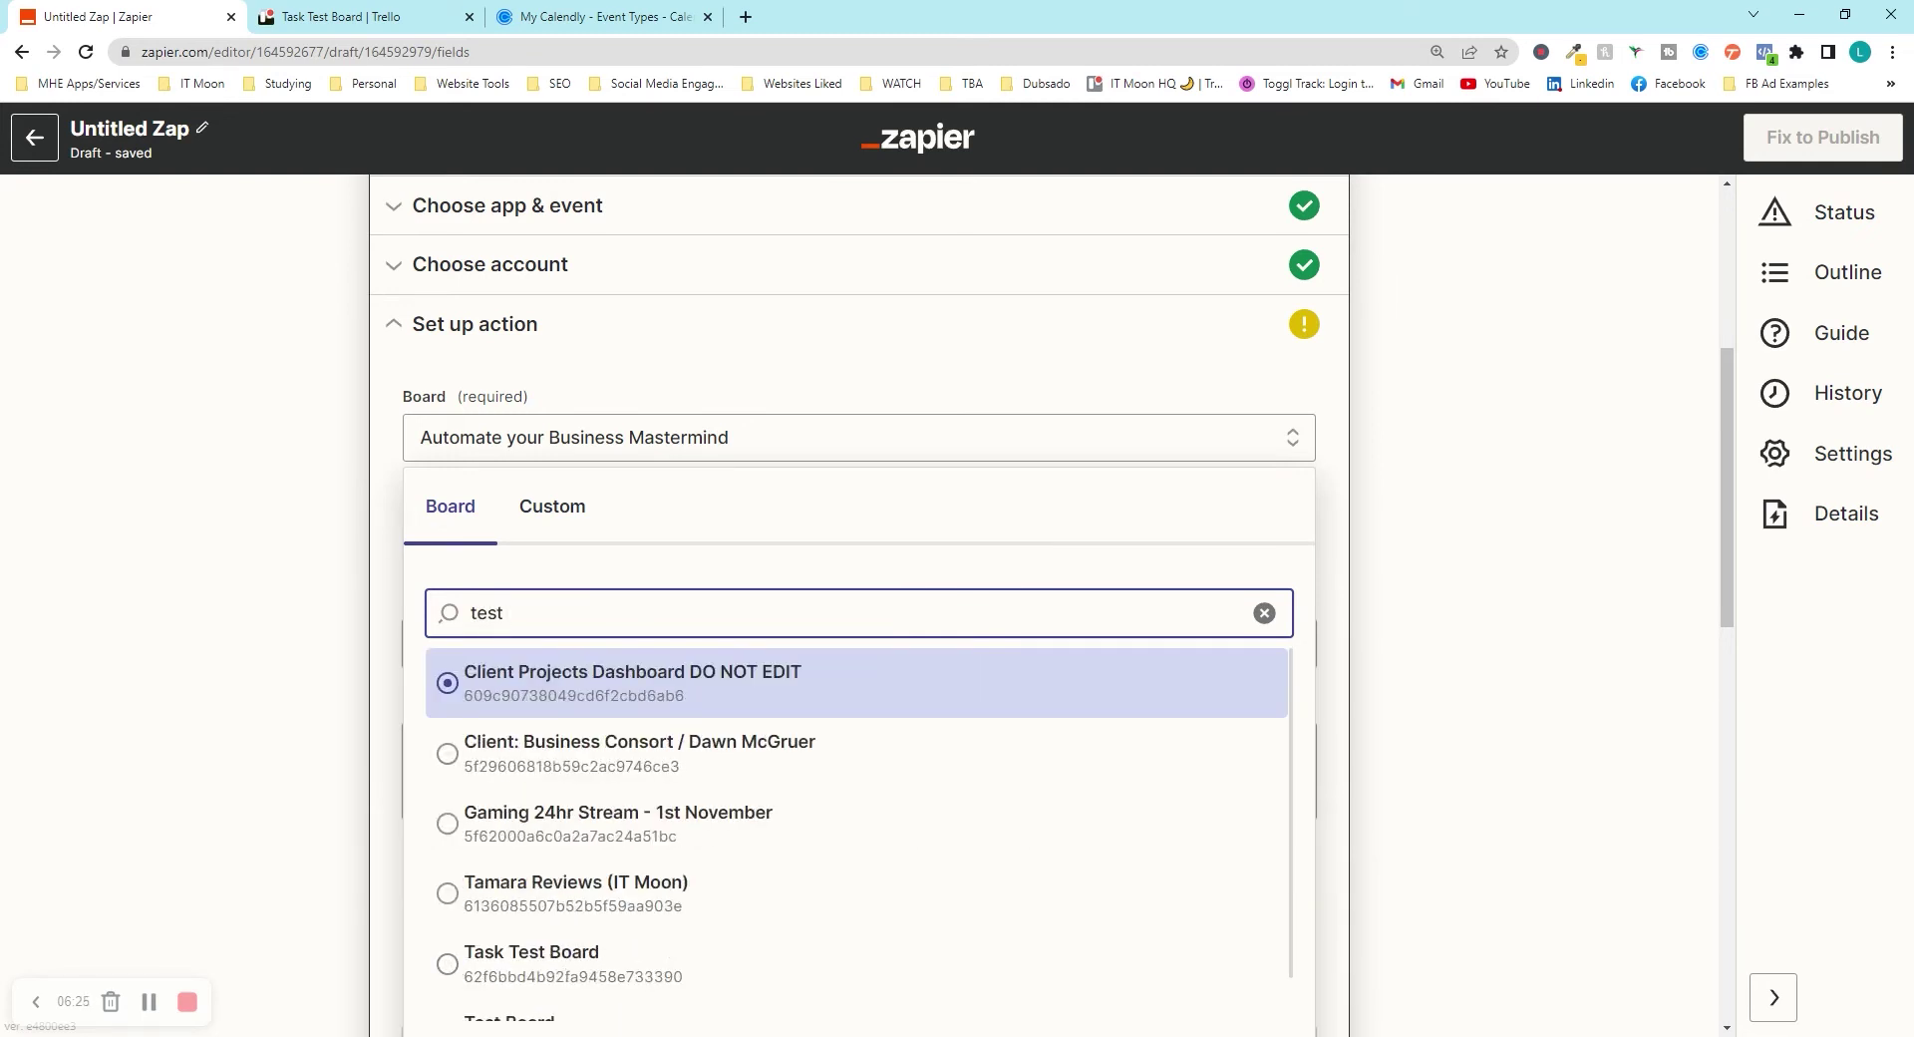
scroll(538, 657, down, 3)
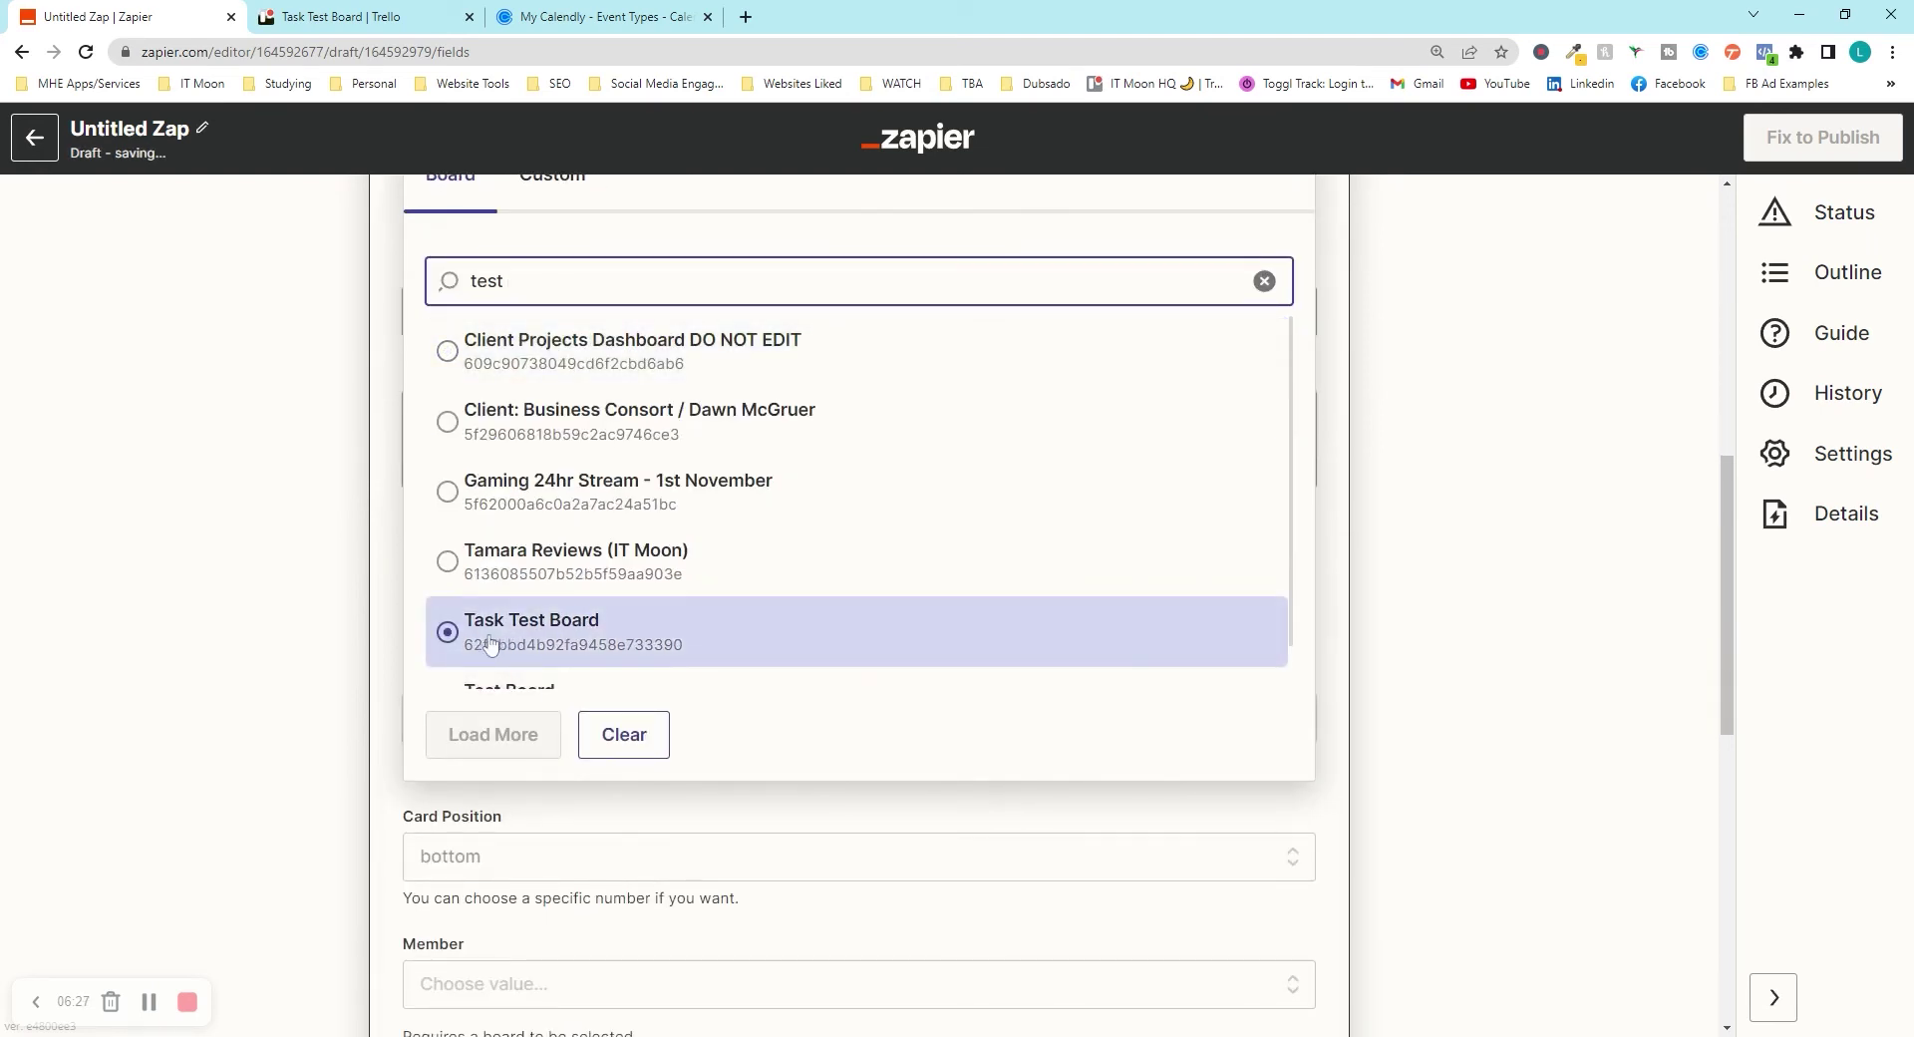
click(538, 630)
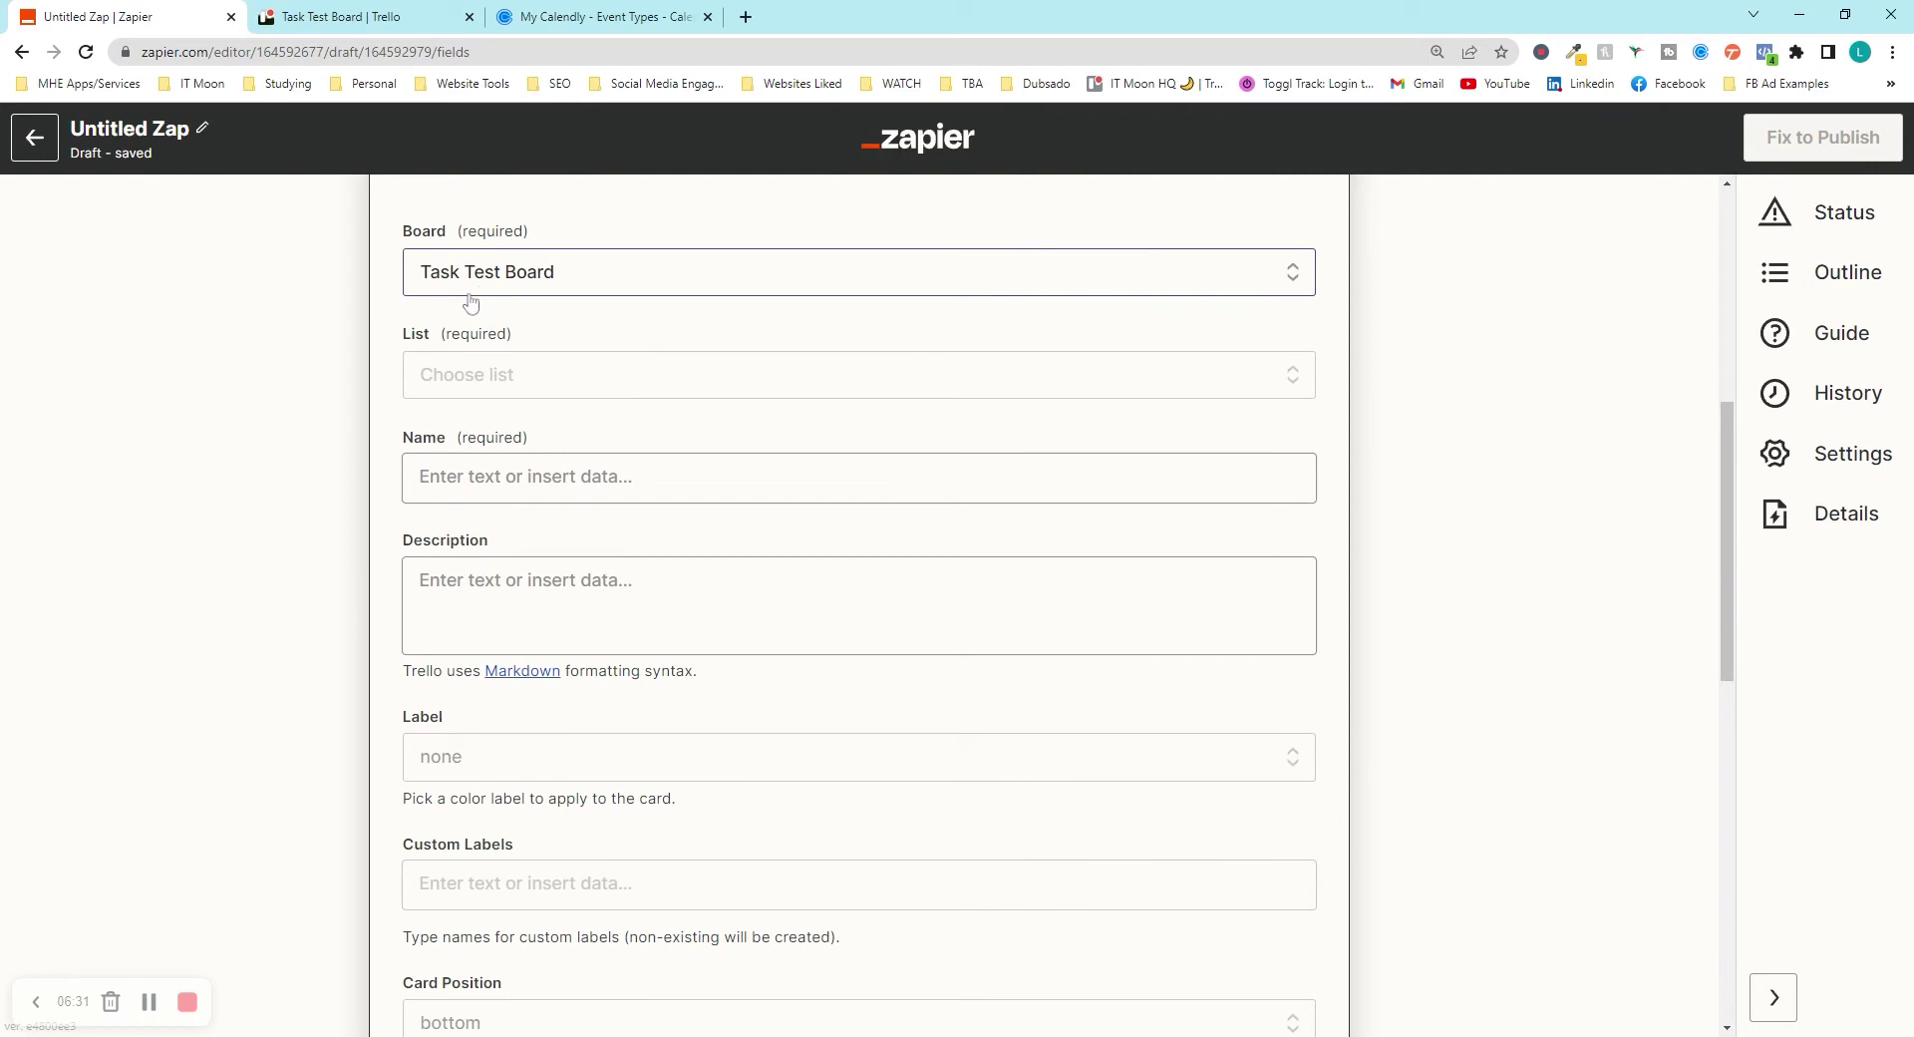
Step: Set the card's list to To Do and check the lists on the Task Test Board in Trello
click(479, 379)
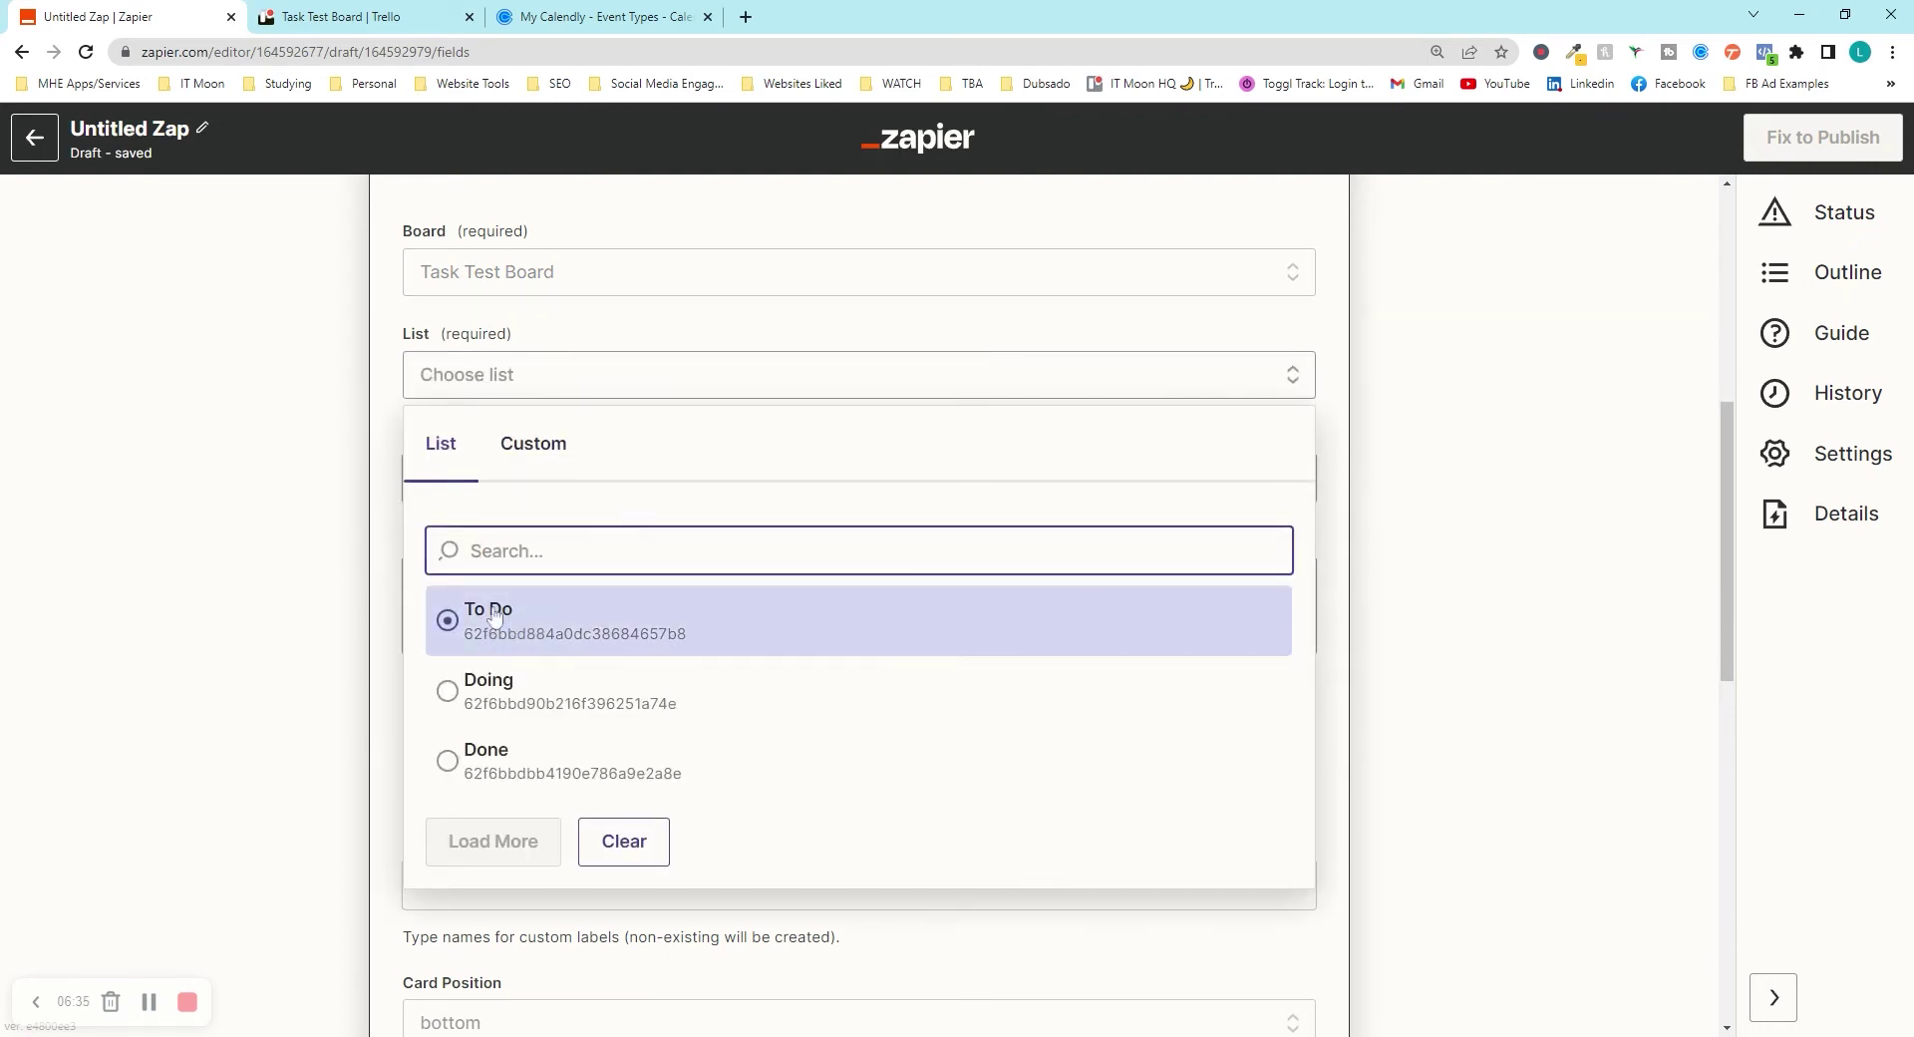
click(487, 622)
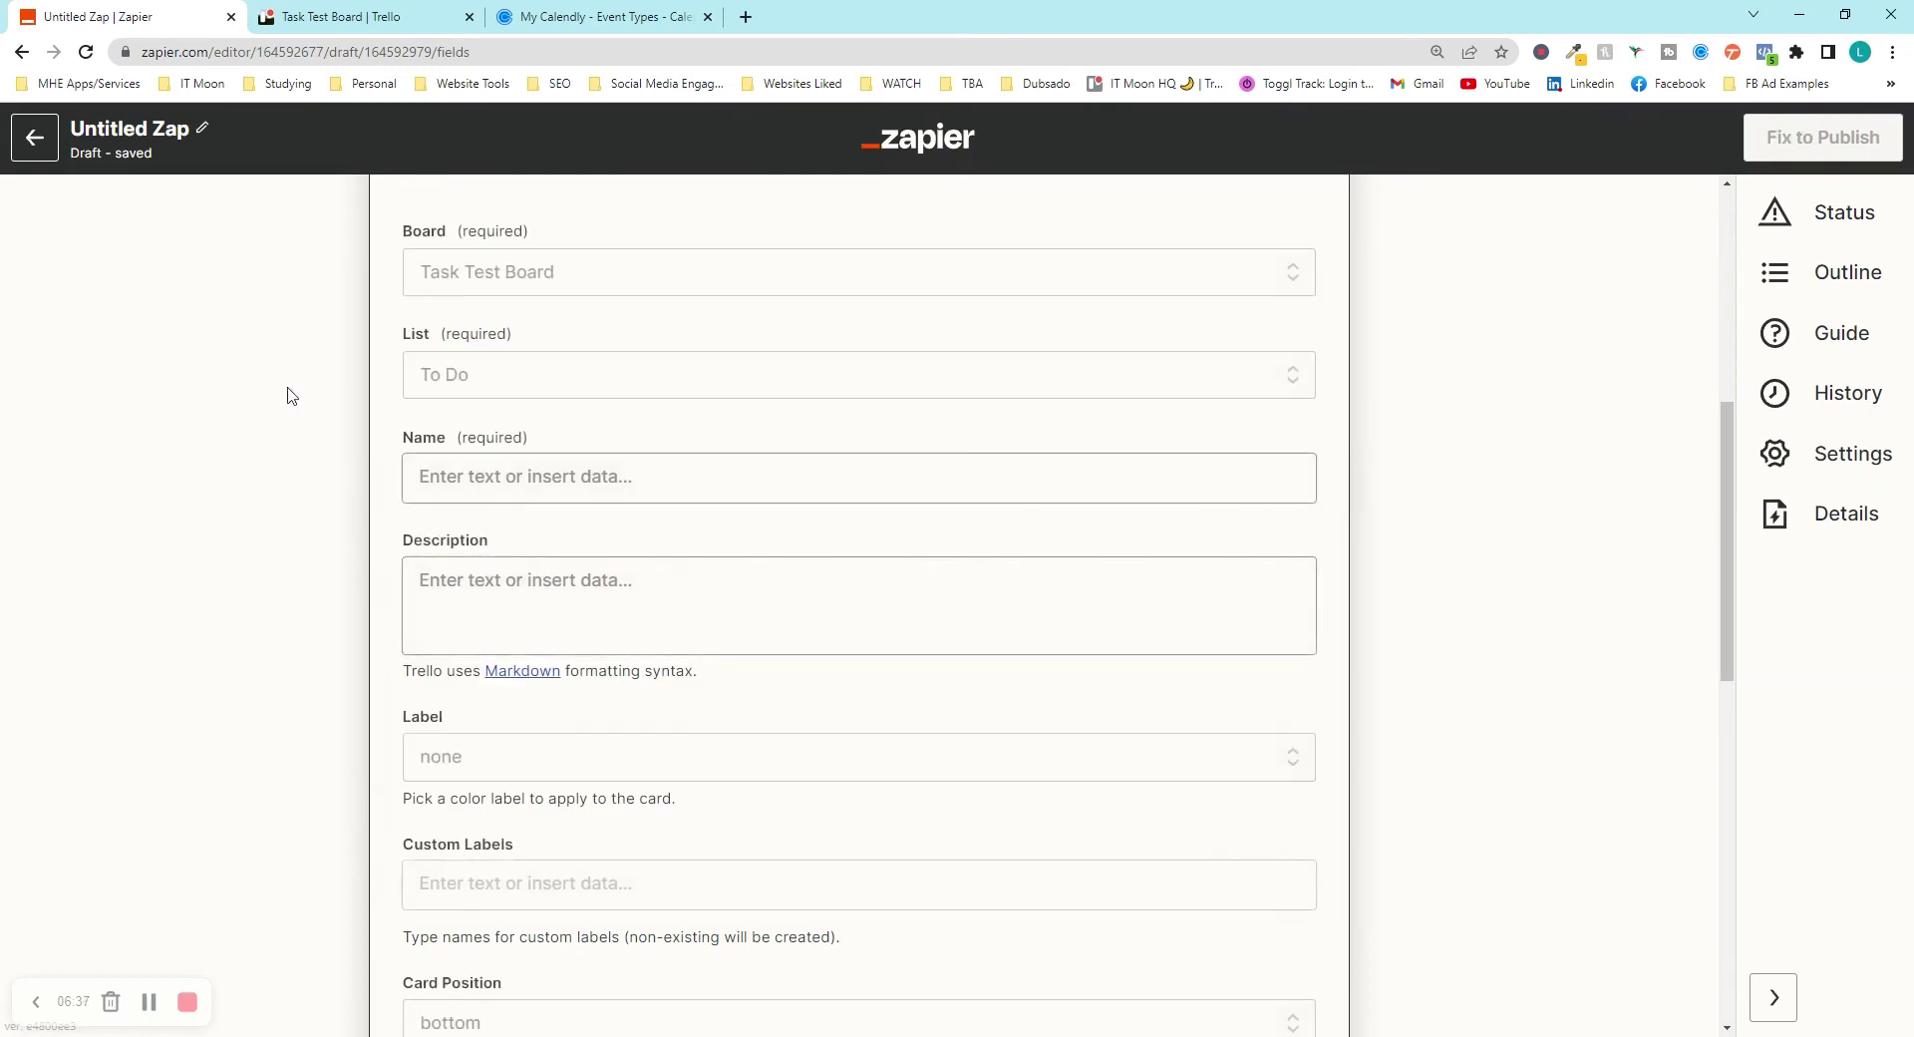
click(339, 17)
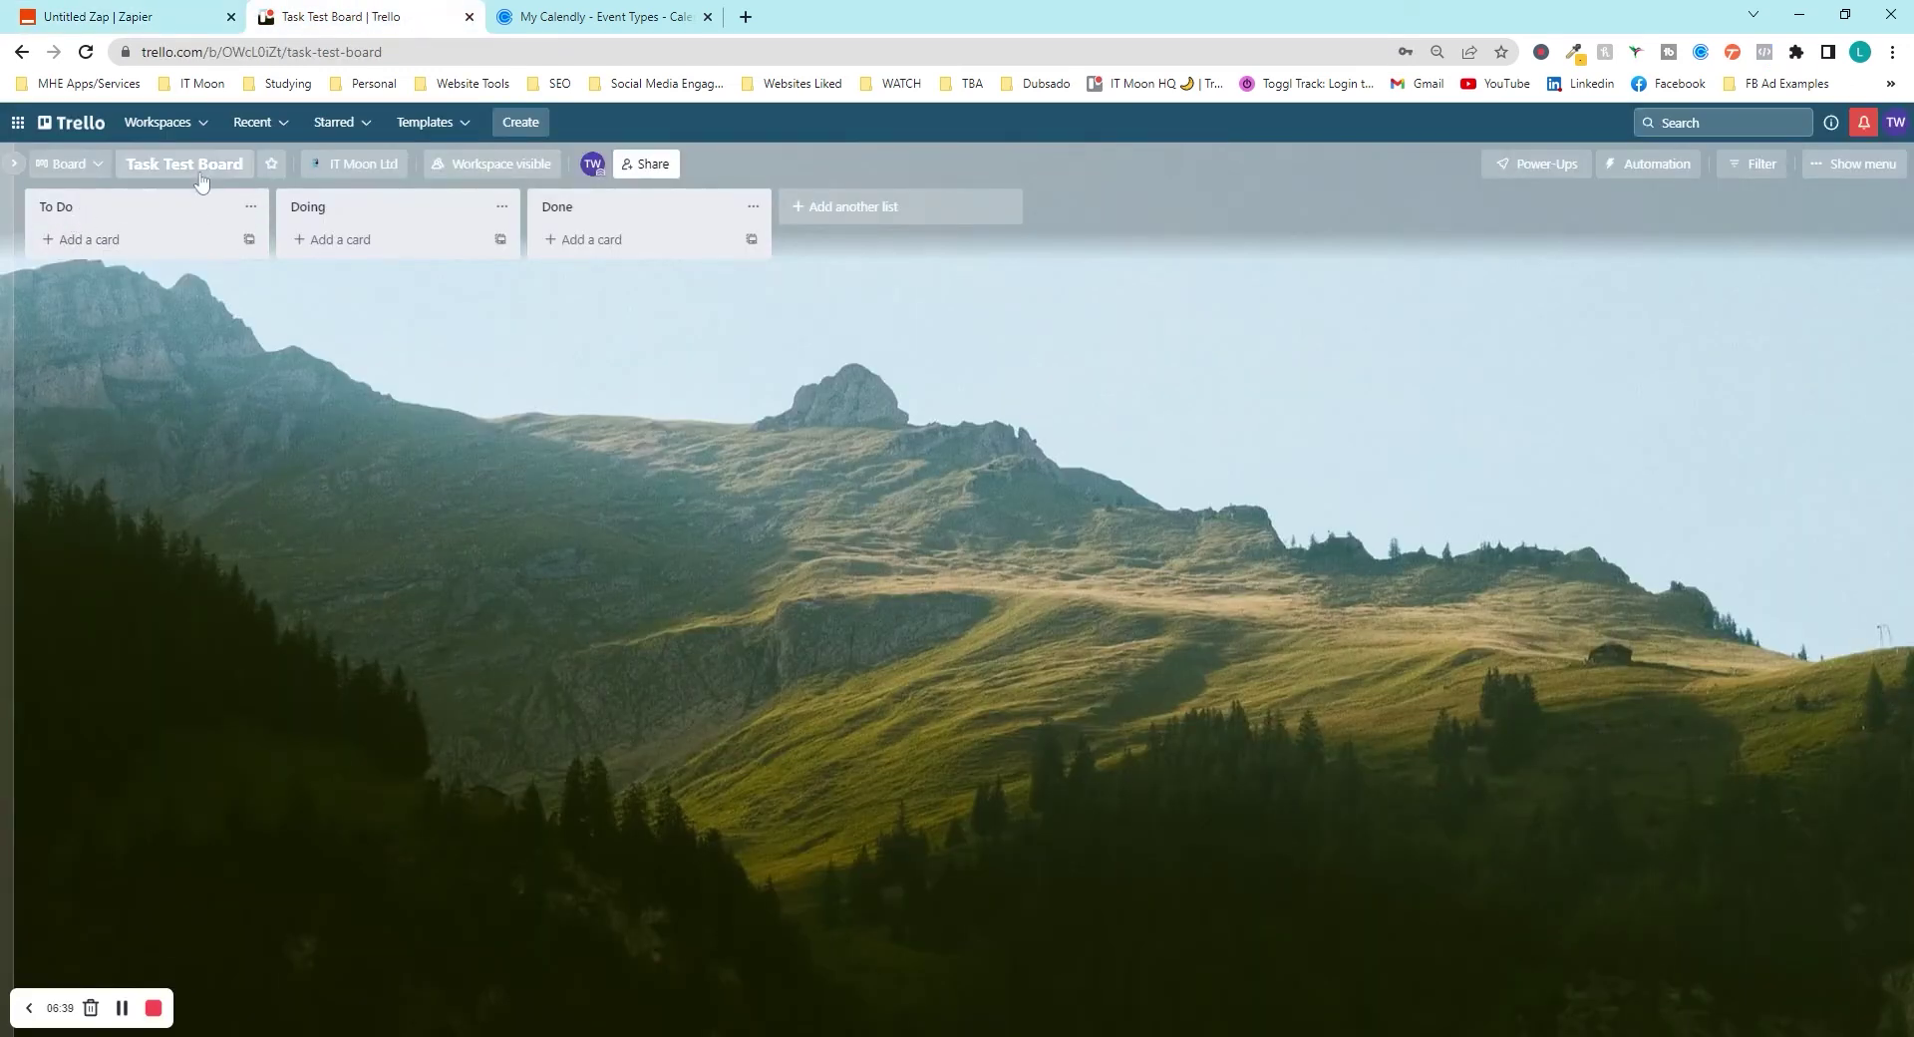
click(130, 16)
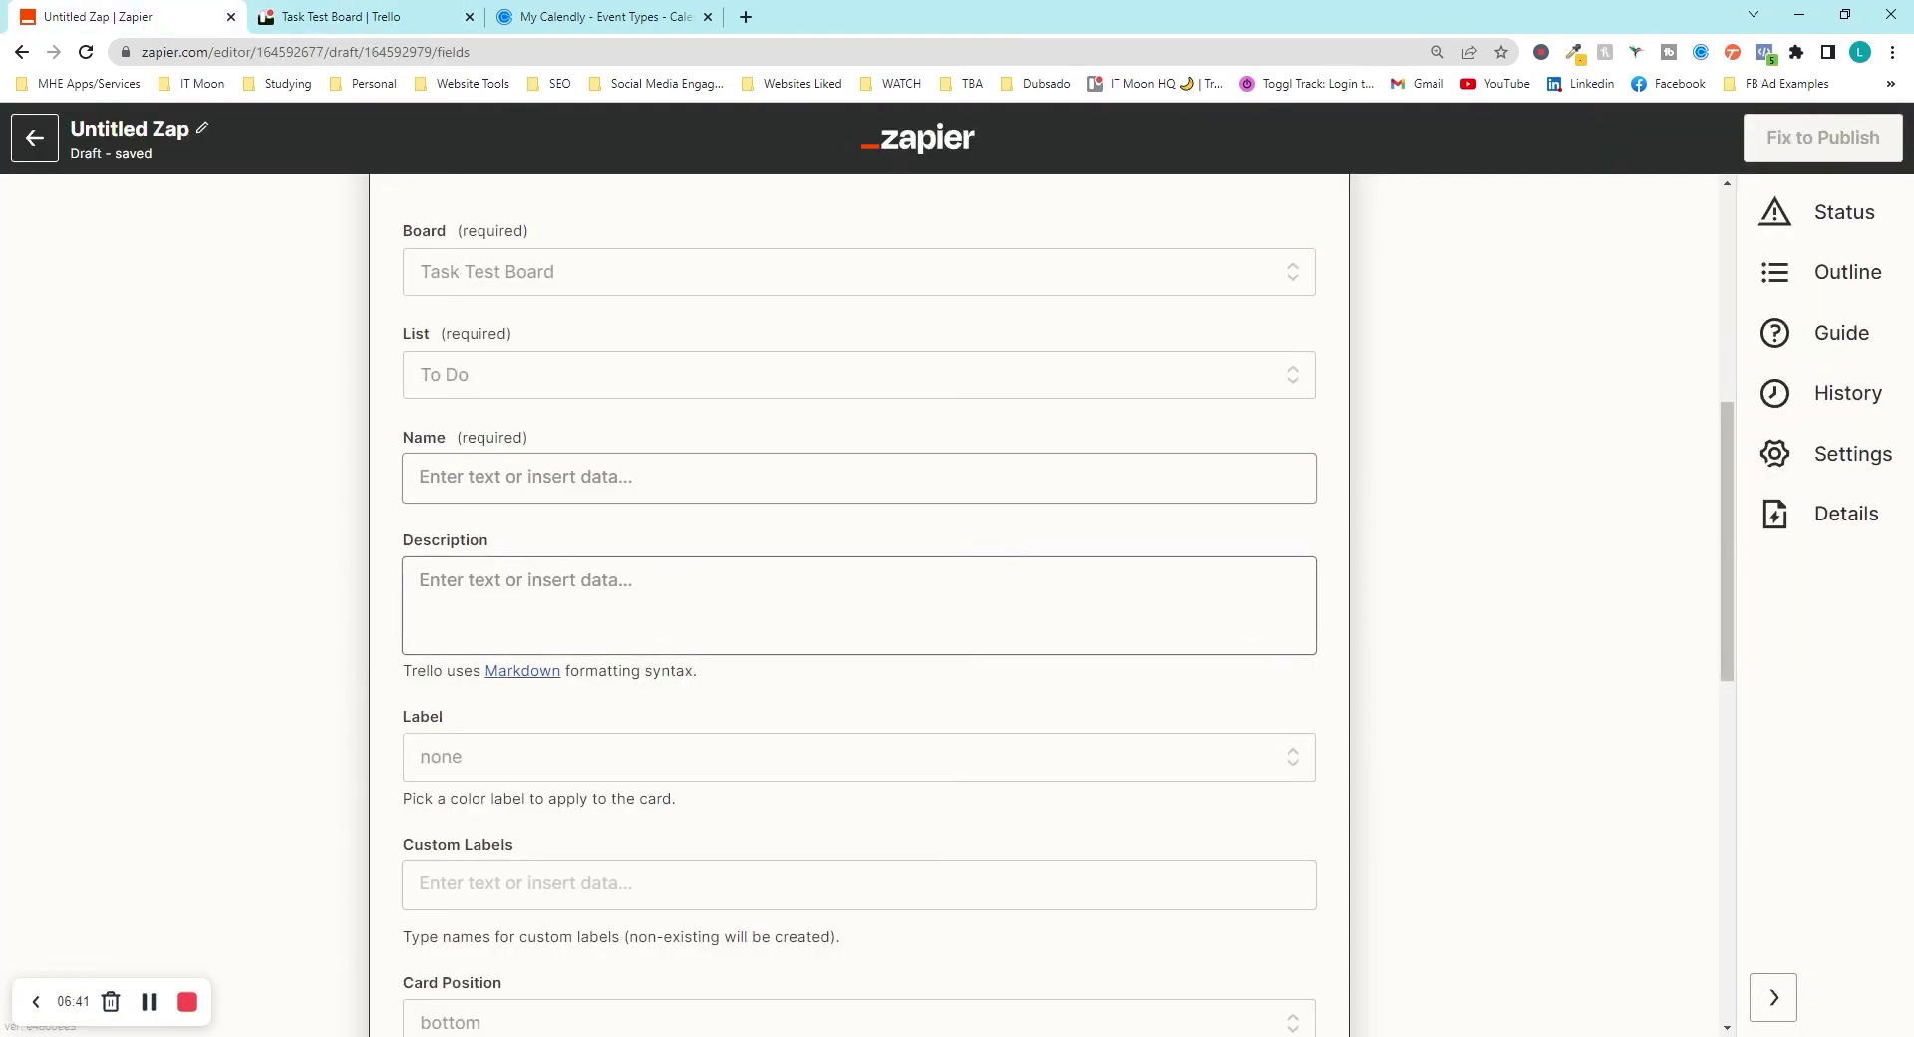
click(491, 469)
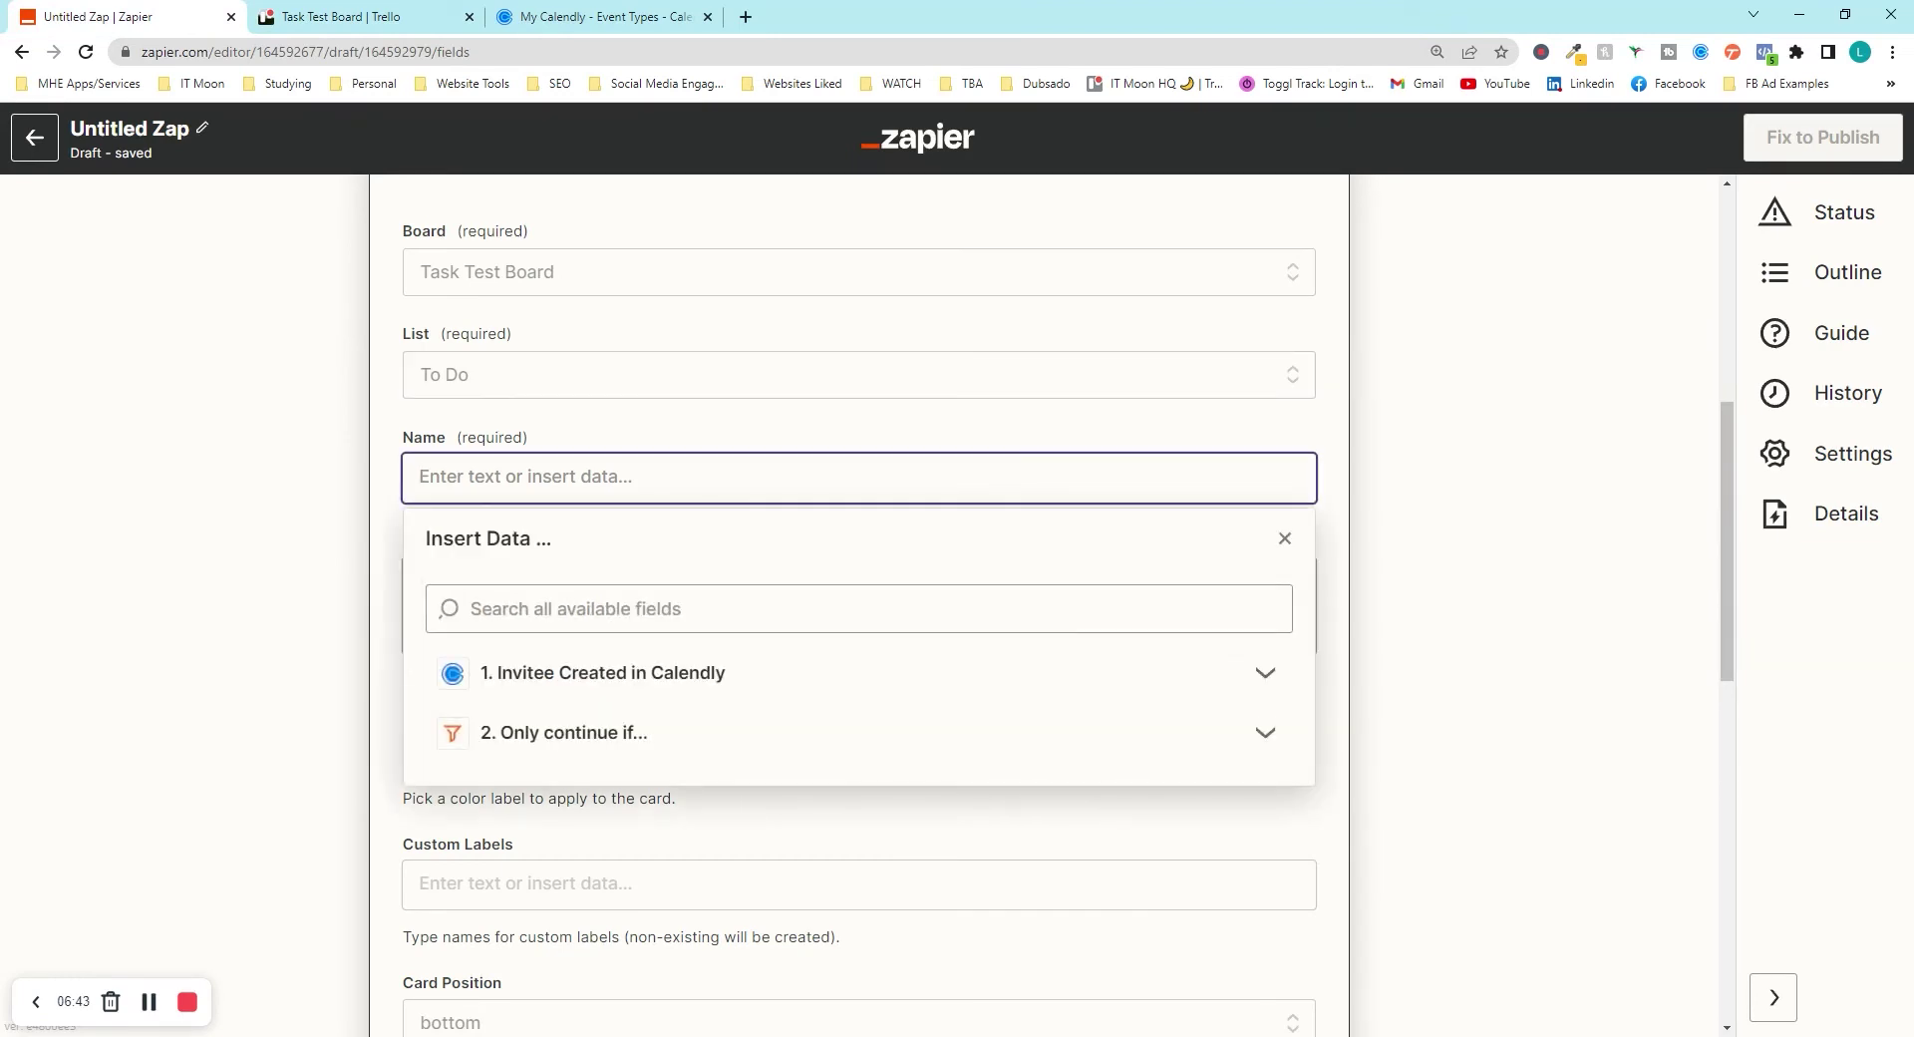
click(542, 686)
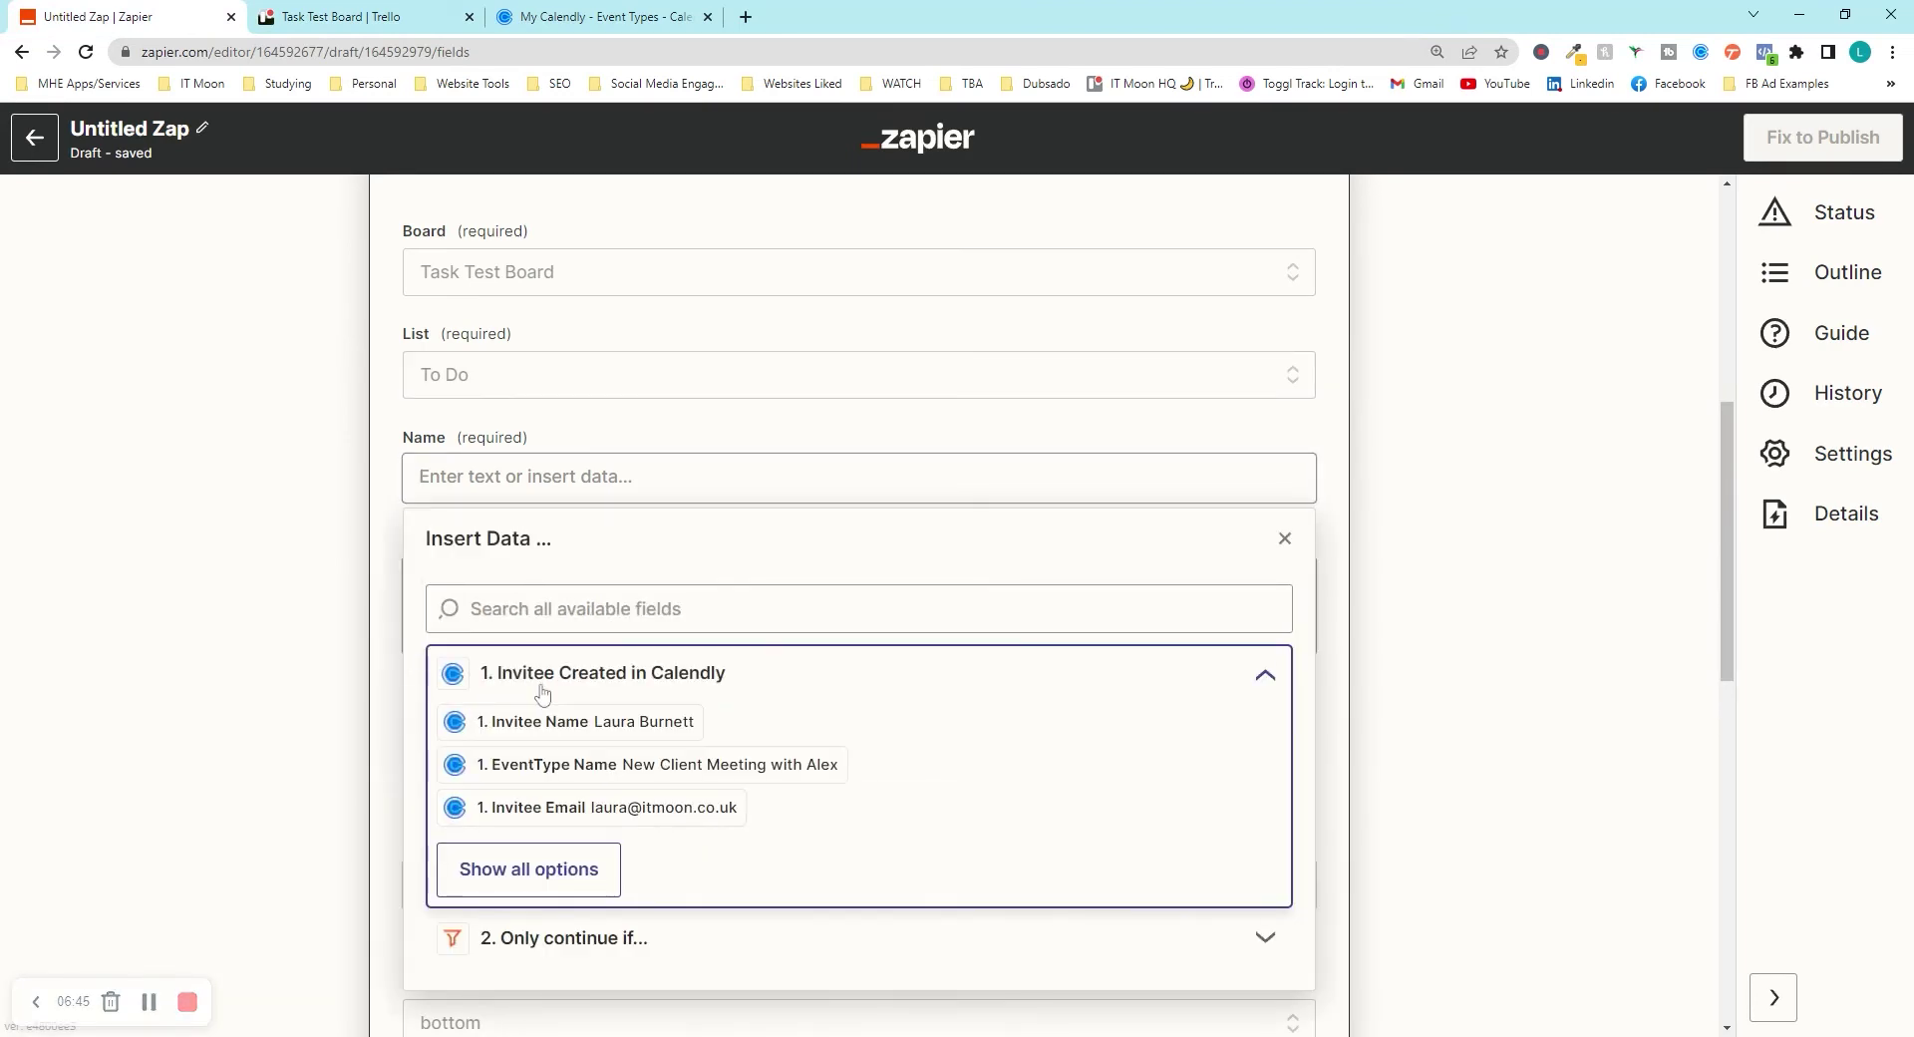
click(295, 577)
click(476, 612)
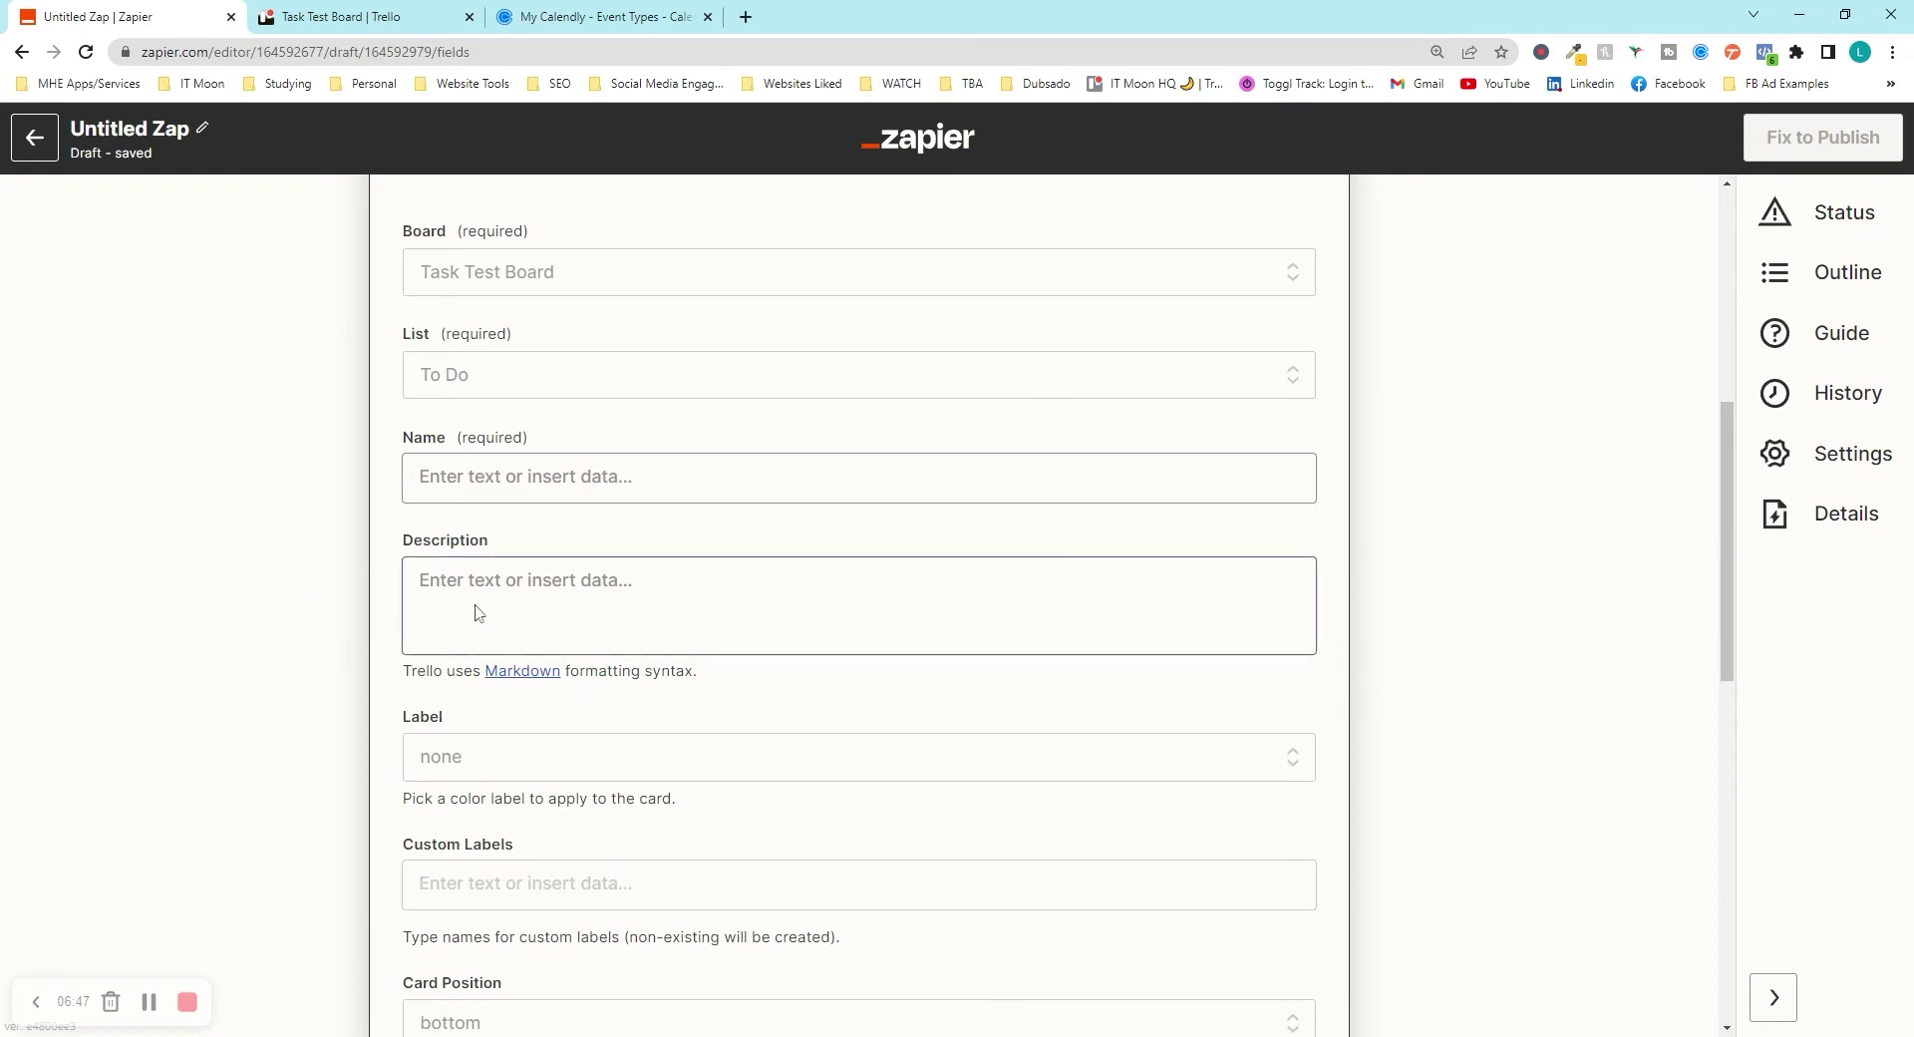
click(473, 490)
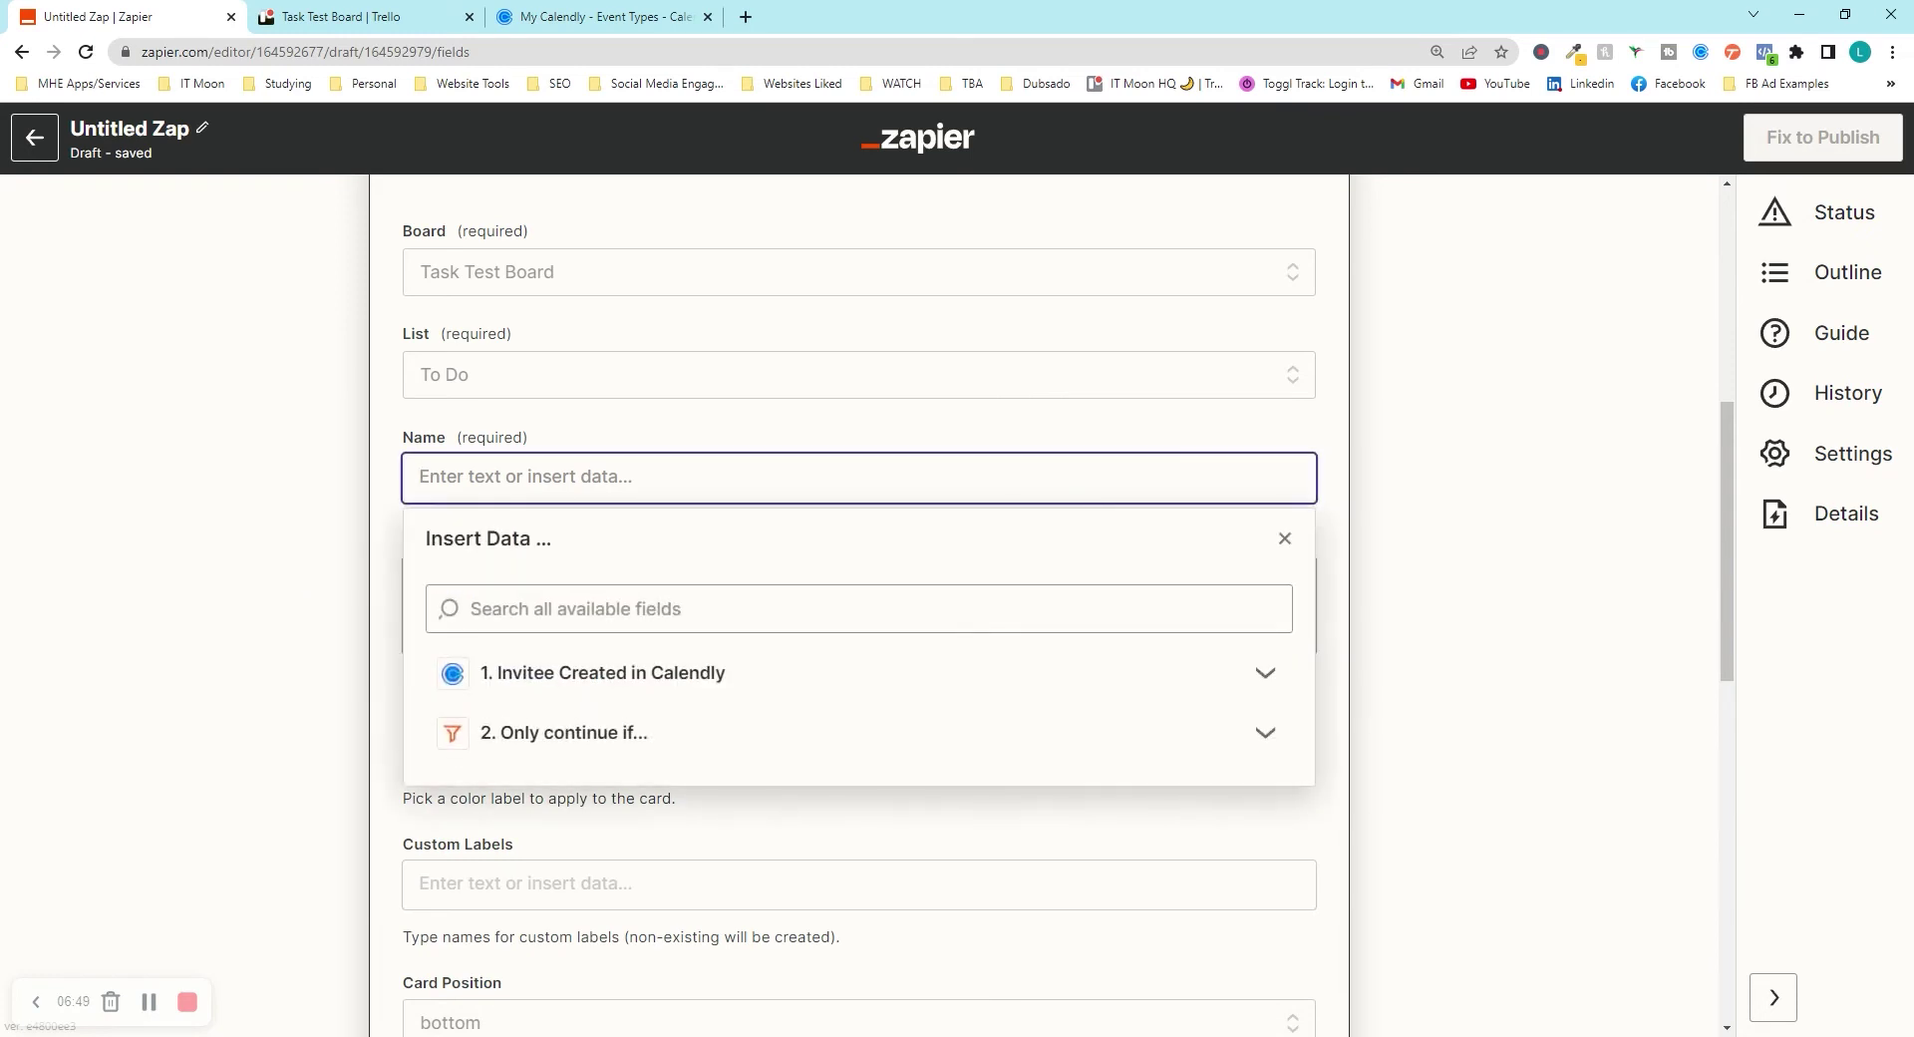
text(TREHTIORHTOI)
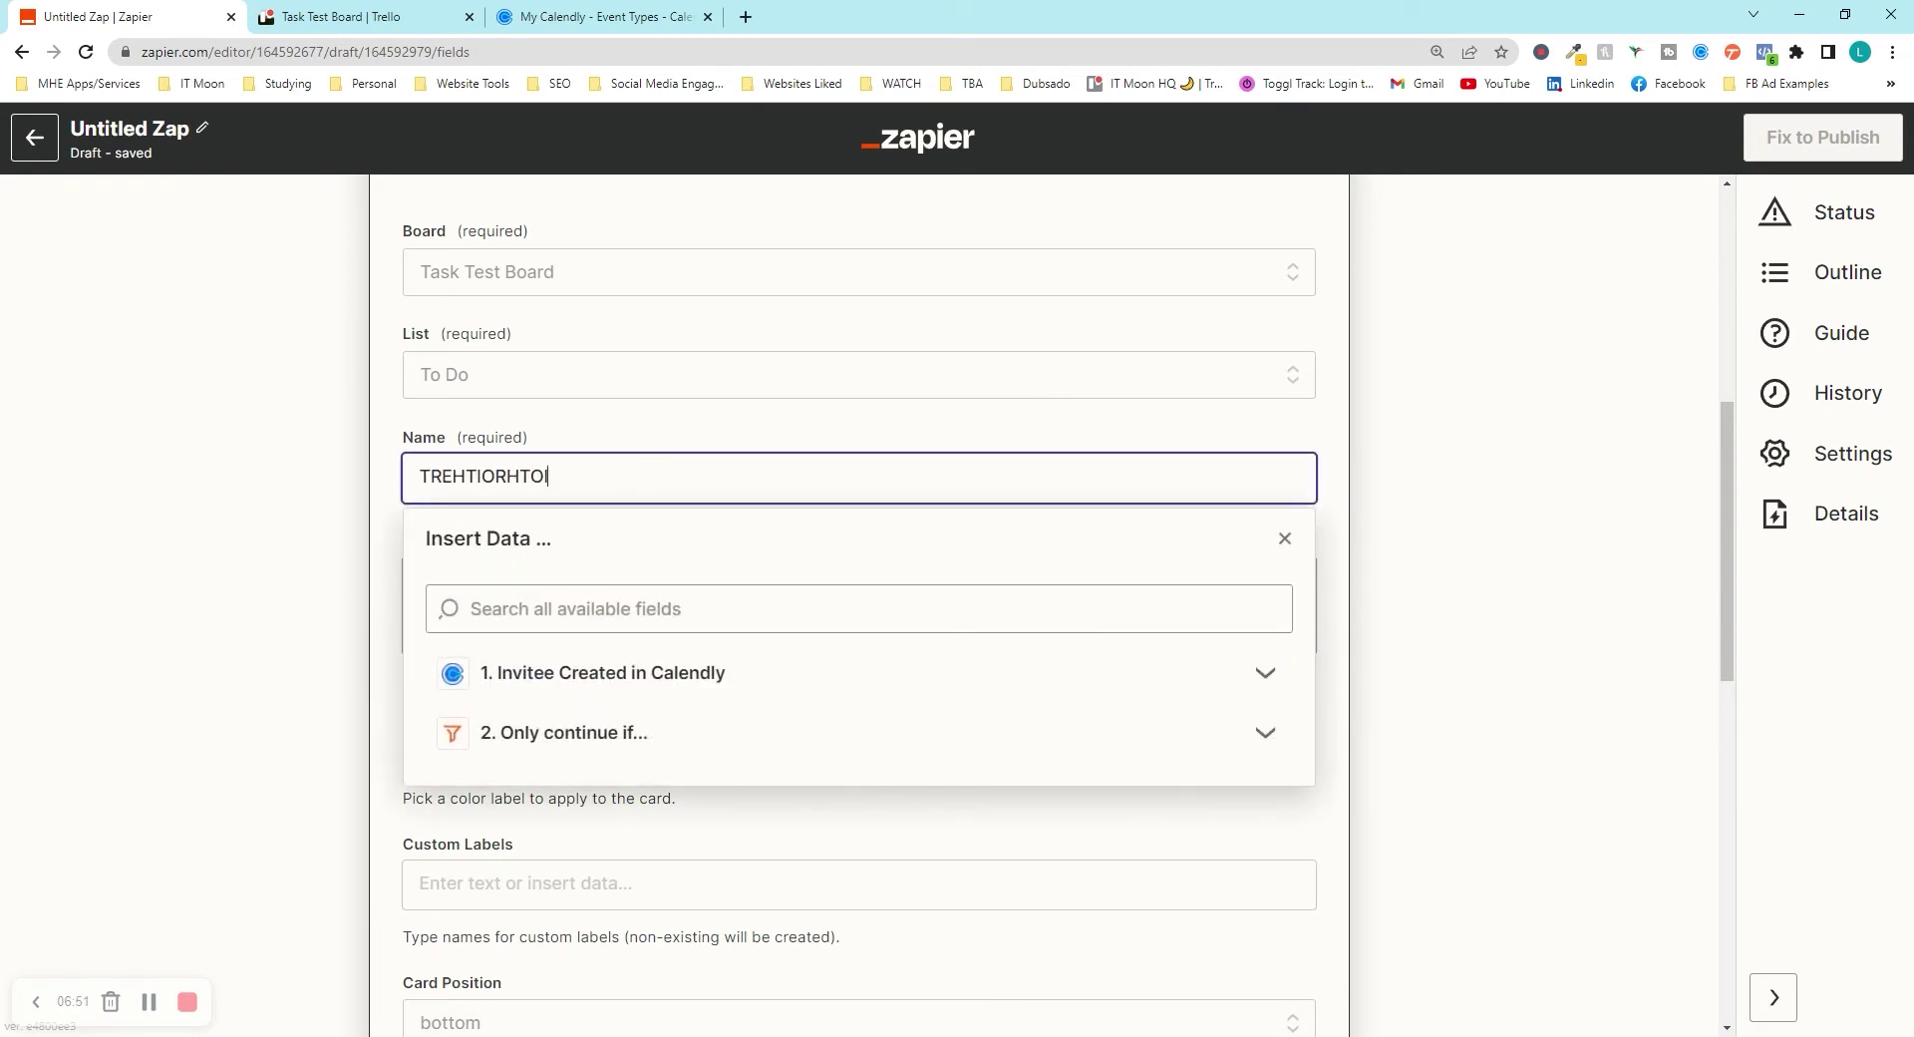
key(BackSpace)
key(BackSpace)
key(BackSpace)
key(BackSpace)
key(BackSpace)
key(BackSpace)
key(BackSpace)
key(BackSpace)
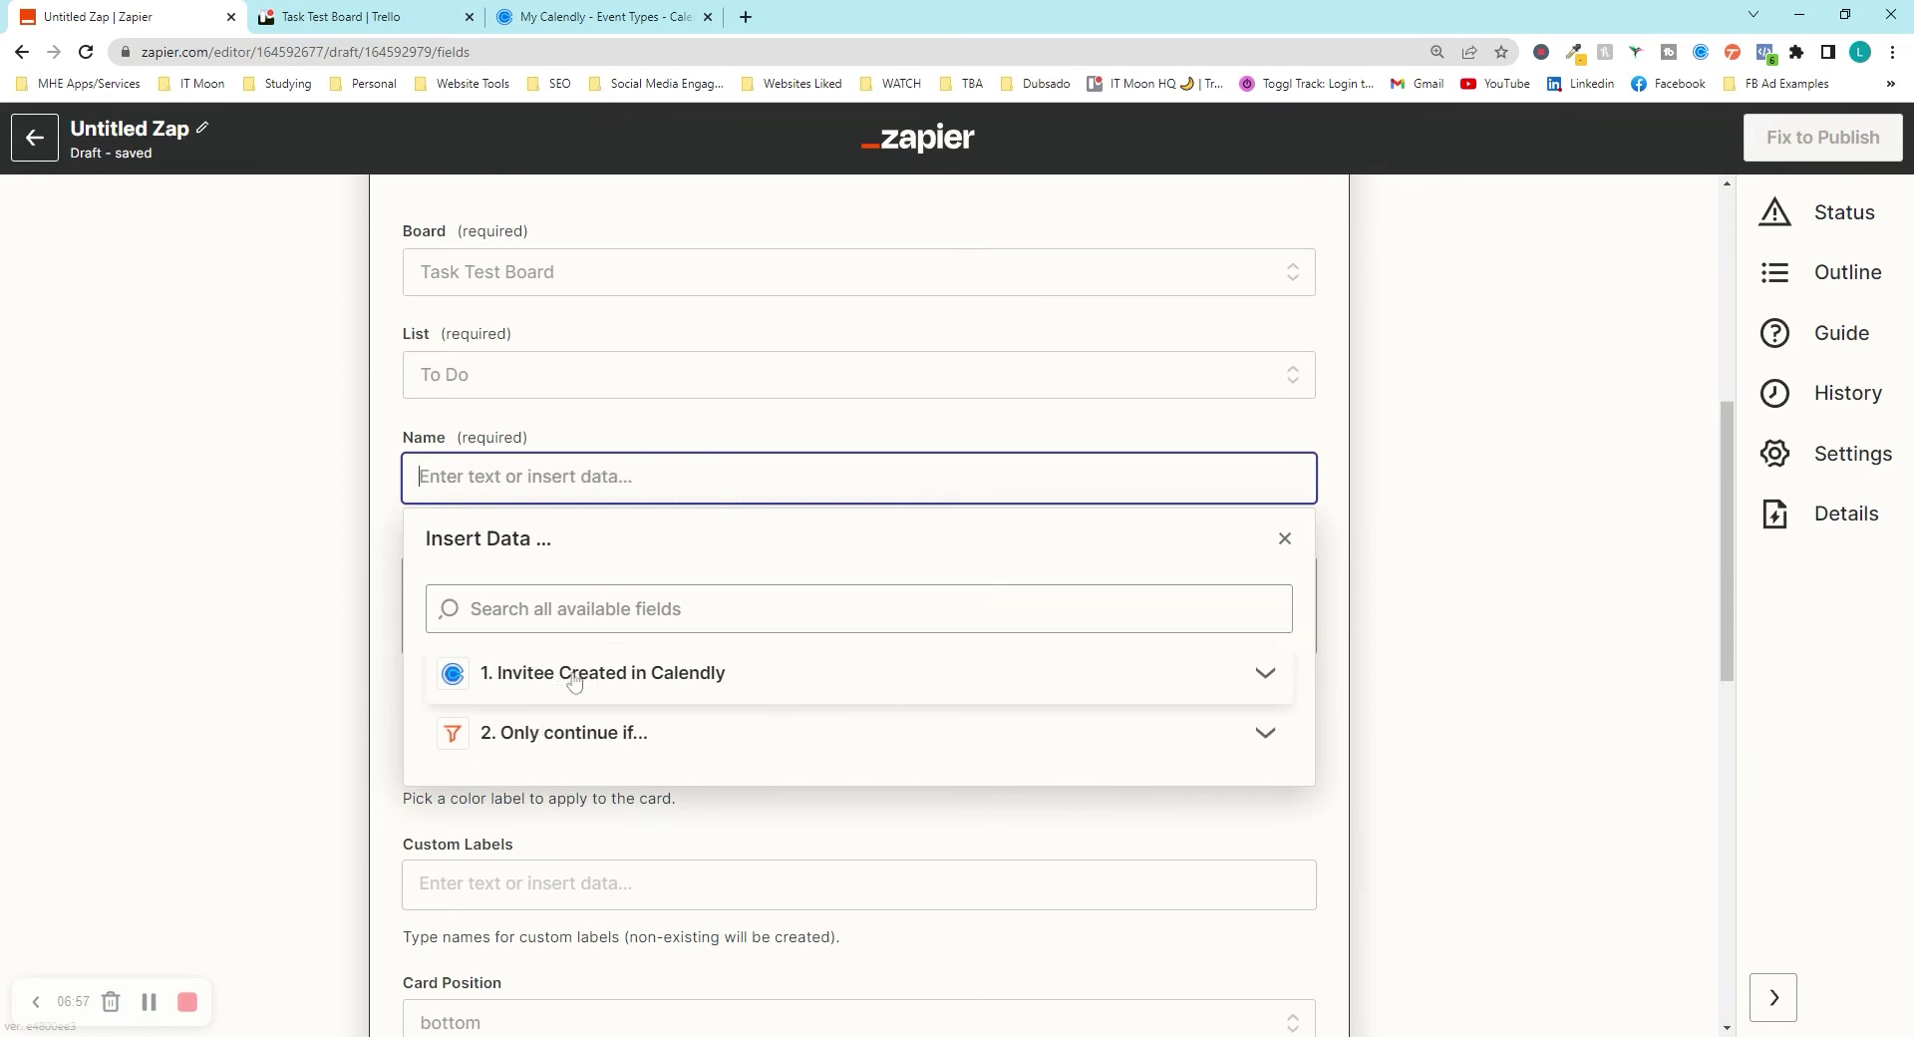
Step: Set the card's name to the Calendly Invitee Name field followed by "- New Client Meeting"
click(533, 685)
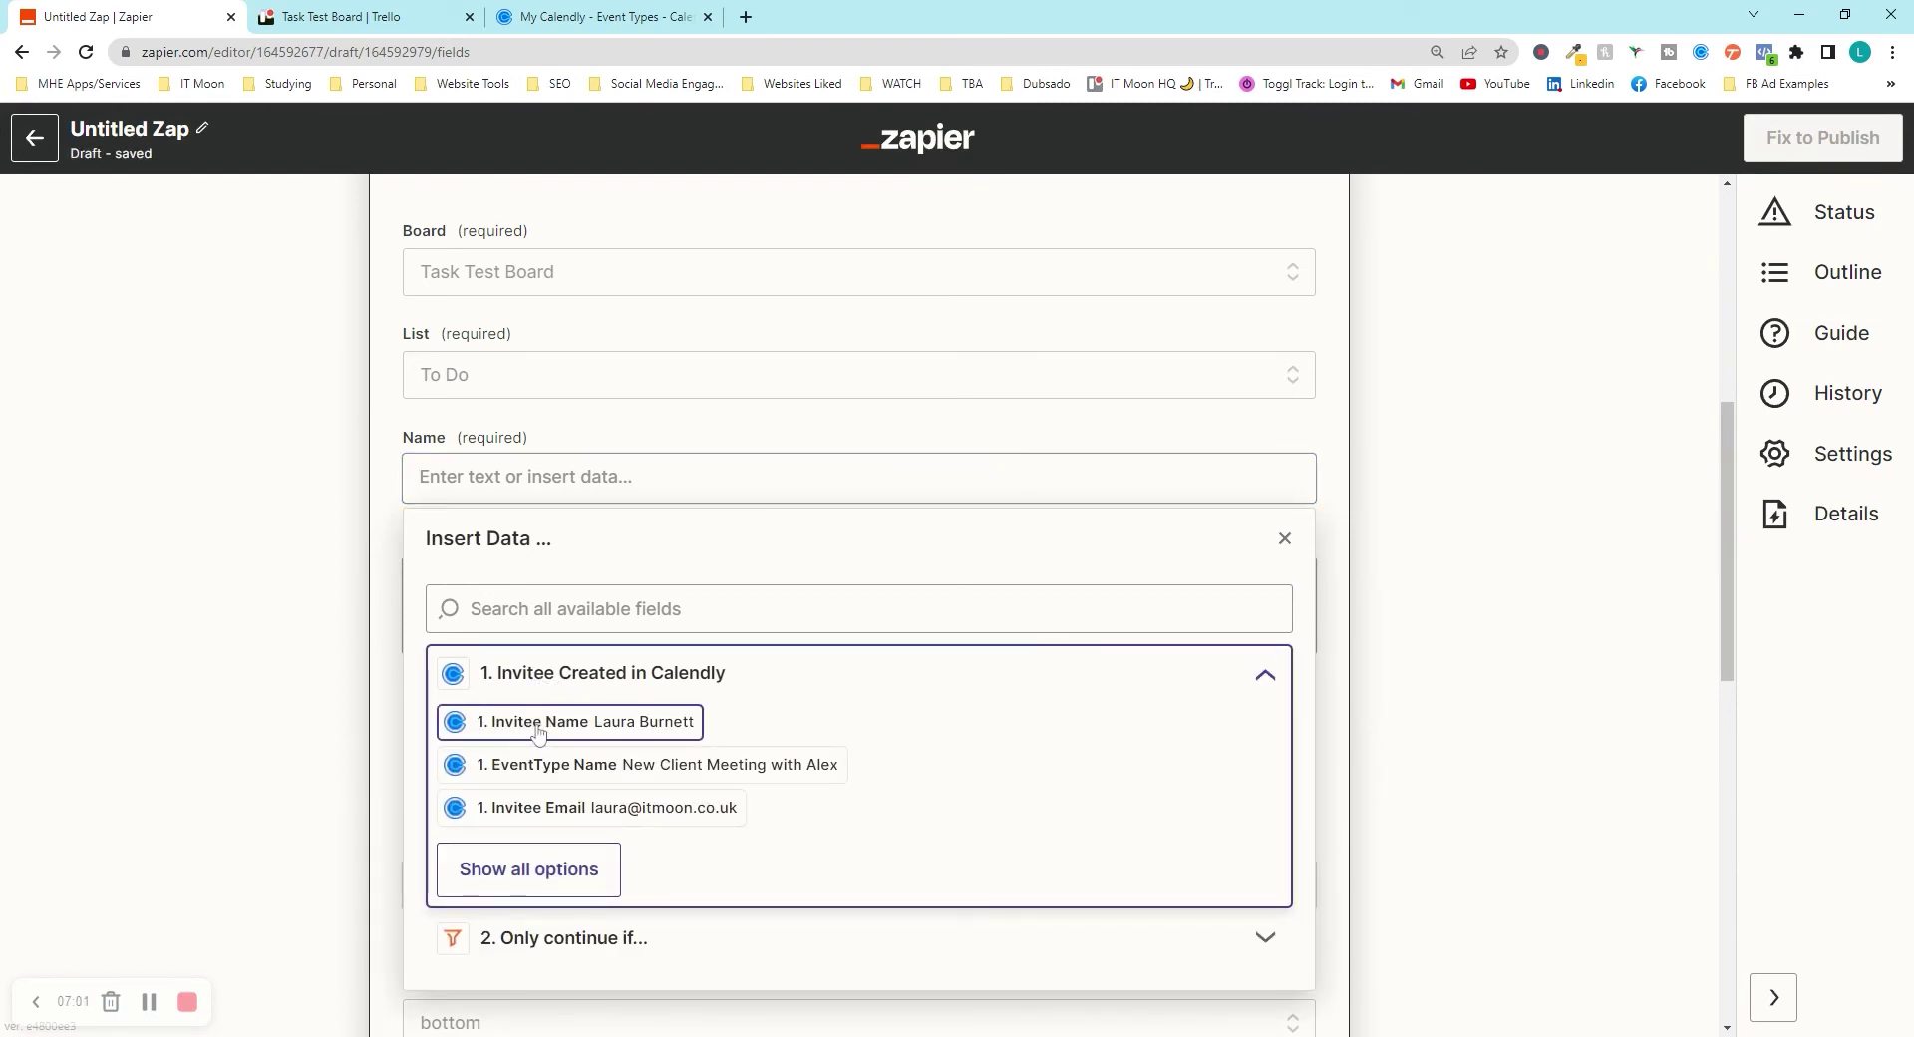
click(540, 728)
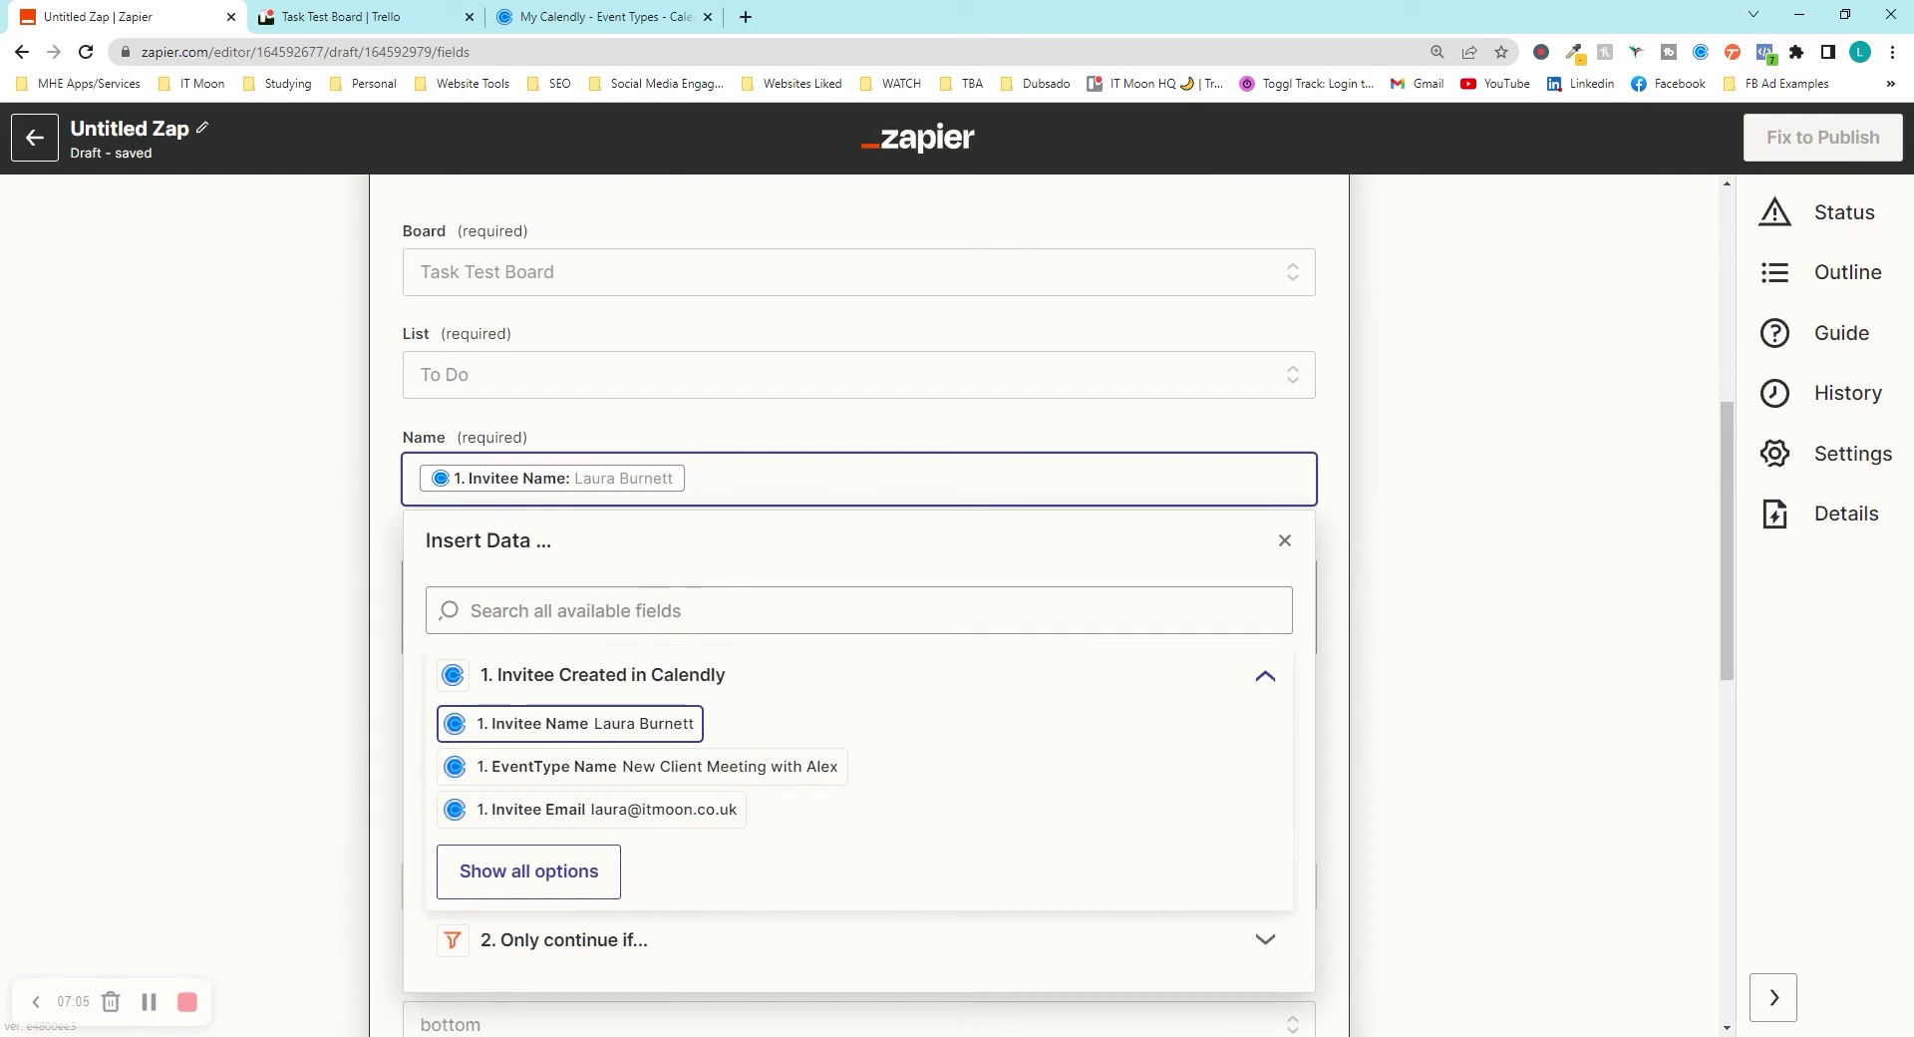
text(- )
text(Nr)
text(w Client Meeting)
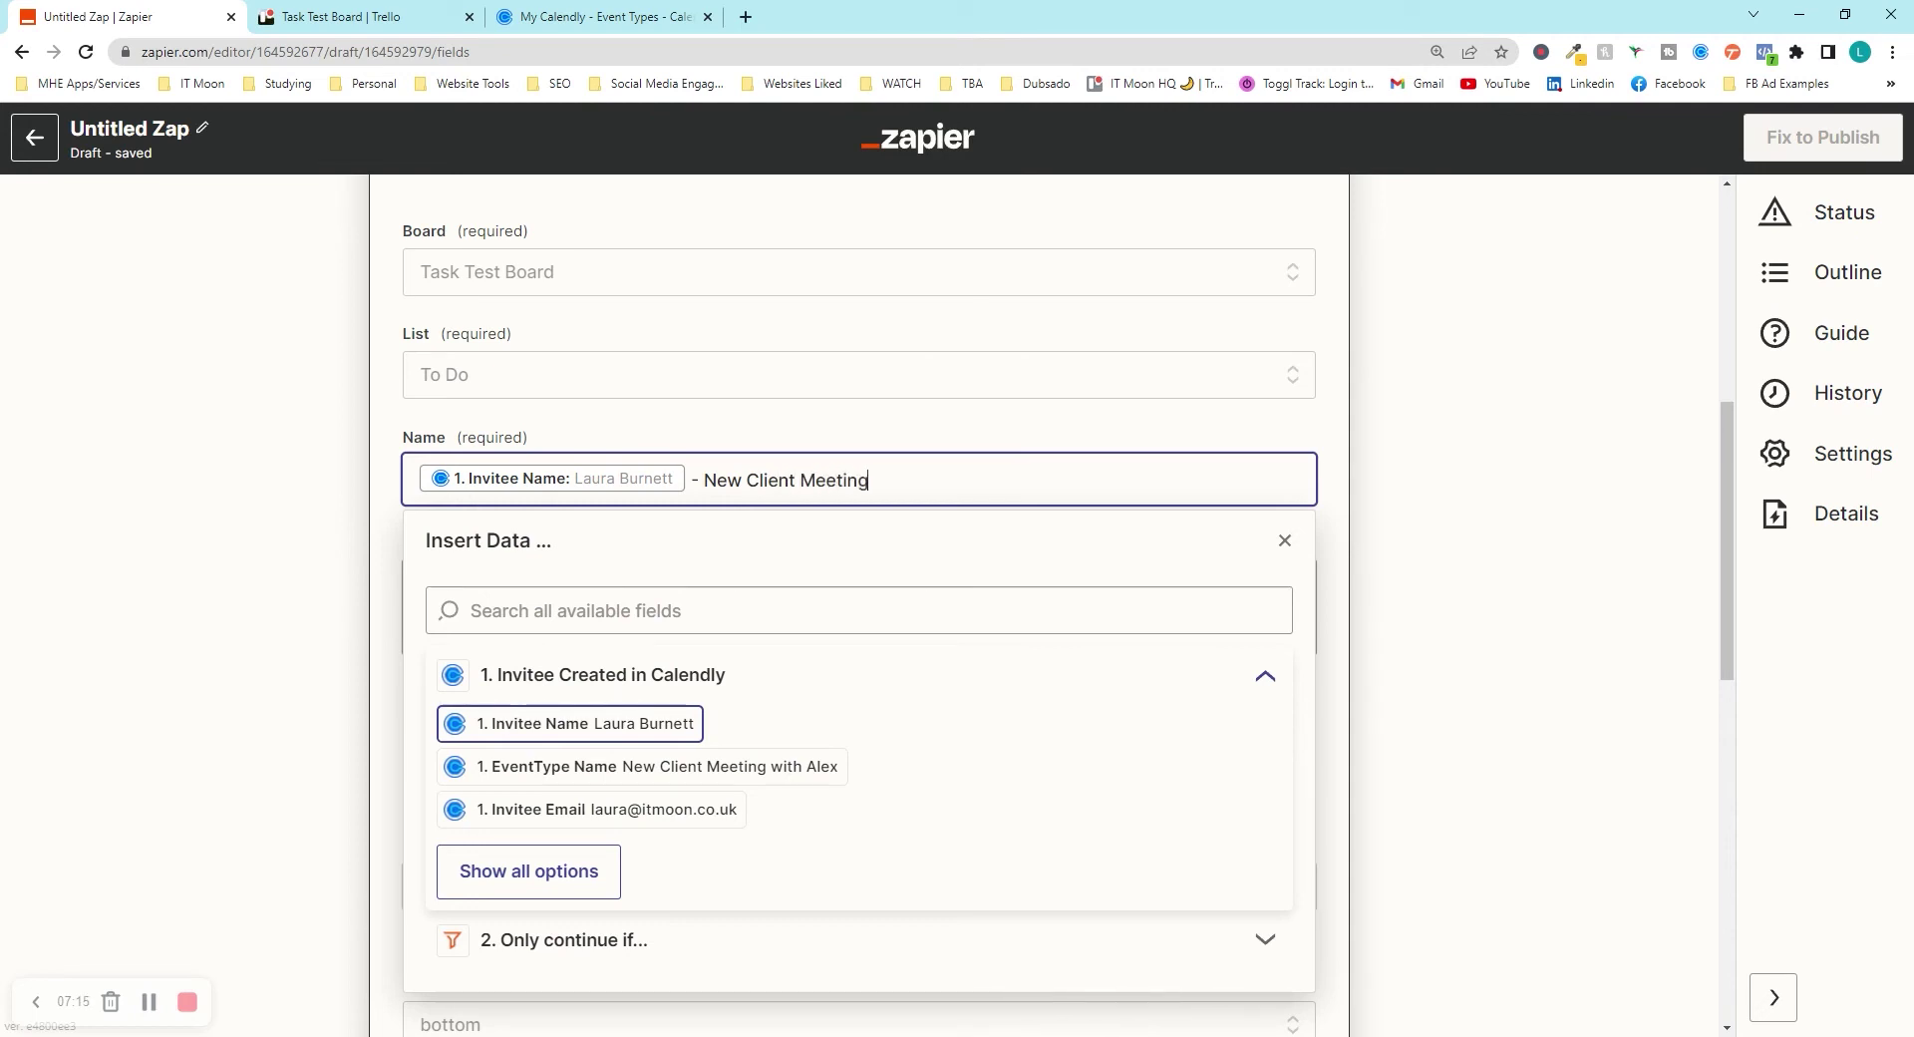
click(335, 643)
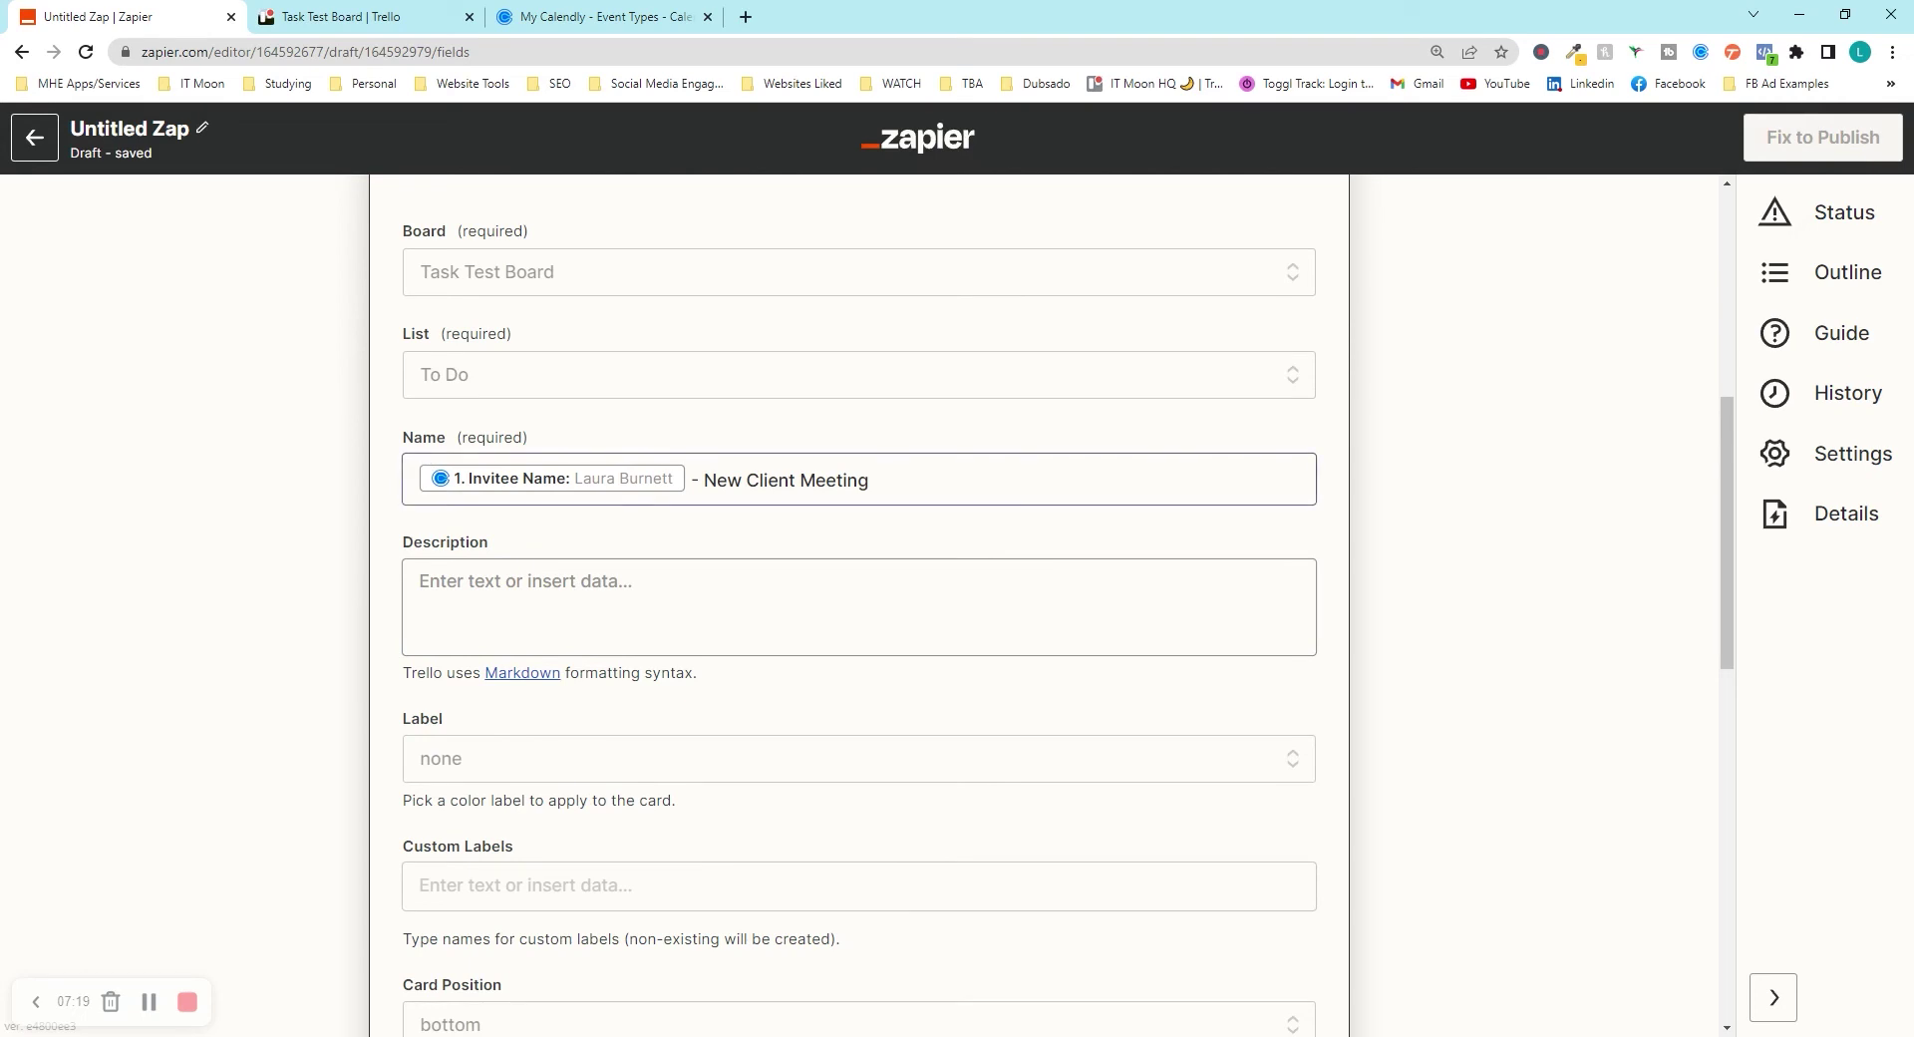
Step: Begin the card's description with "A new client meeting was booked for" followed by the Calendly Event Start Time field
click(457, 626)
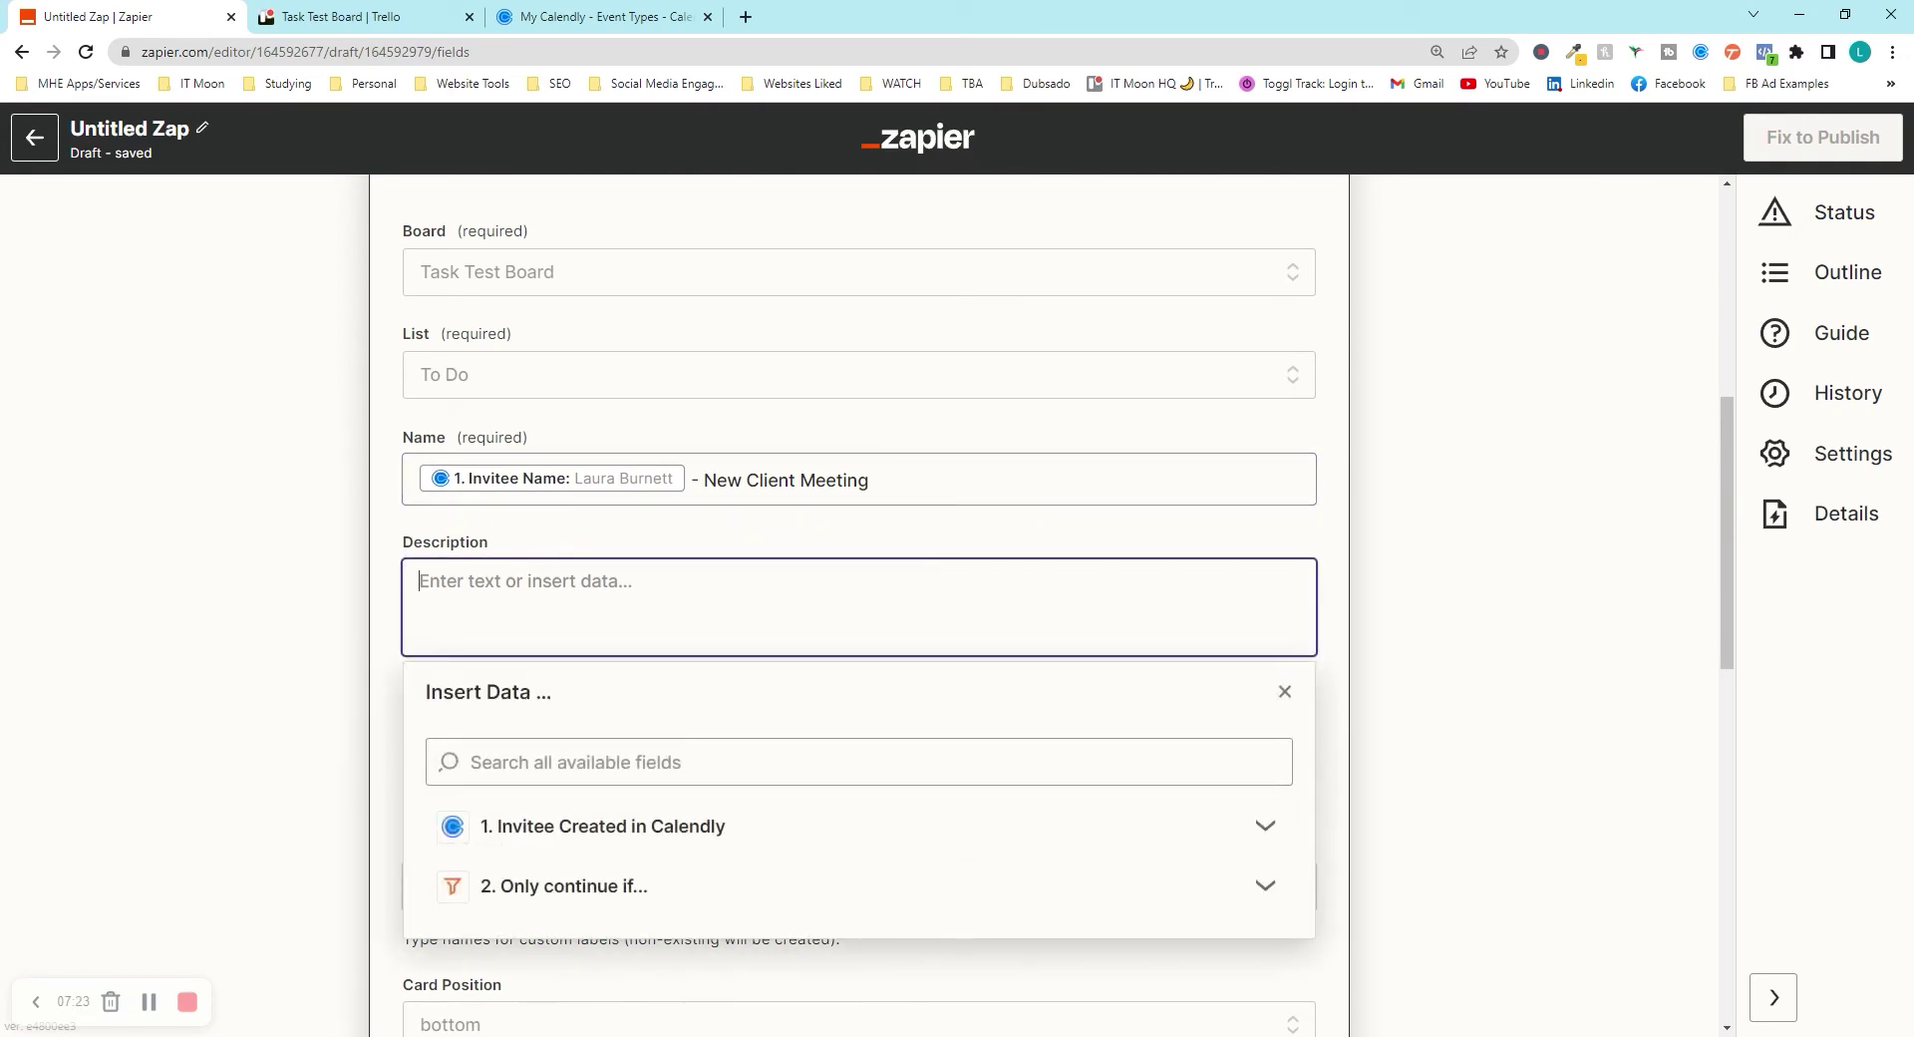
text(A new cl)
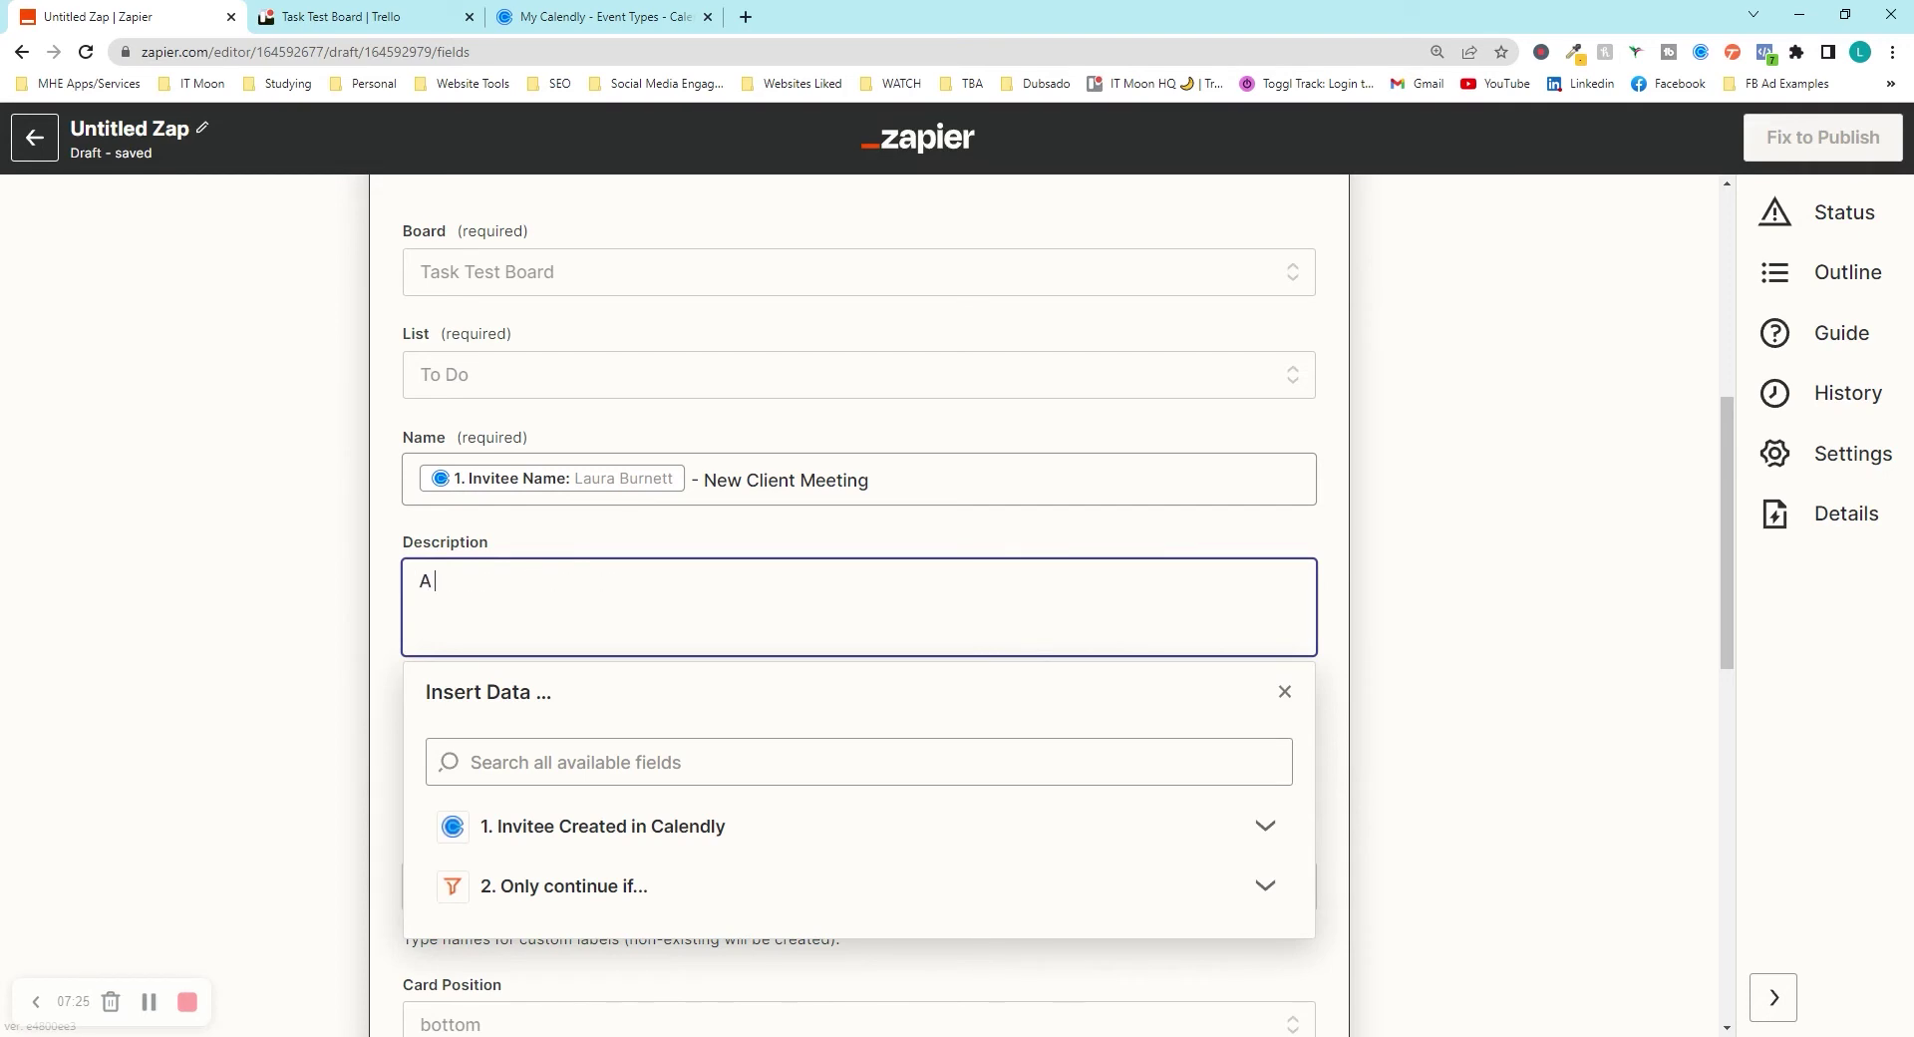
text(ing was booked for)
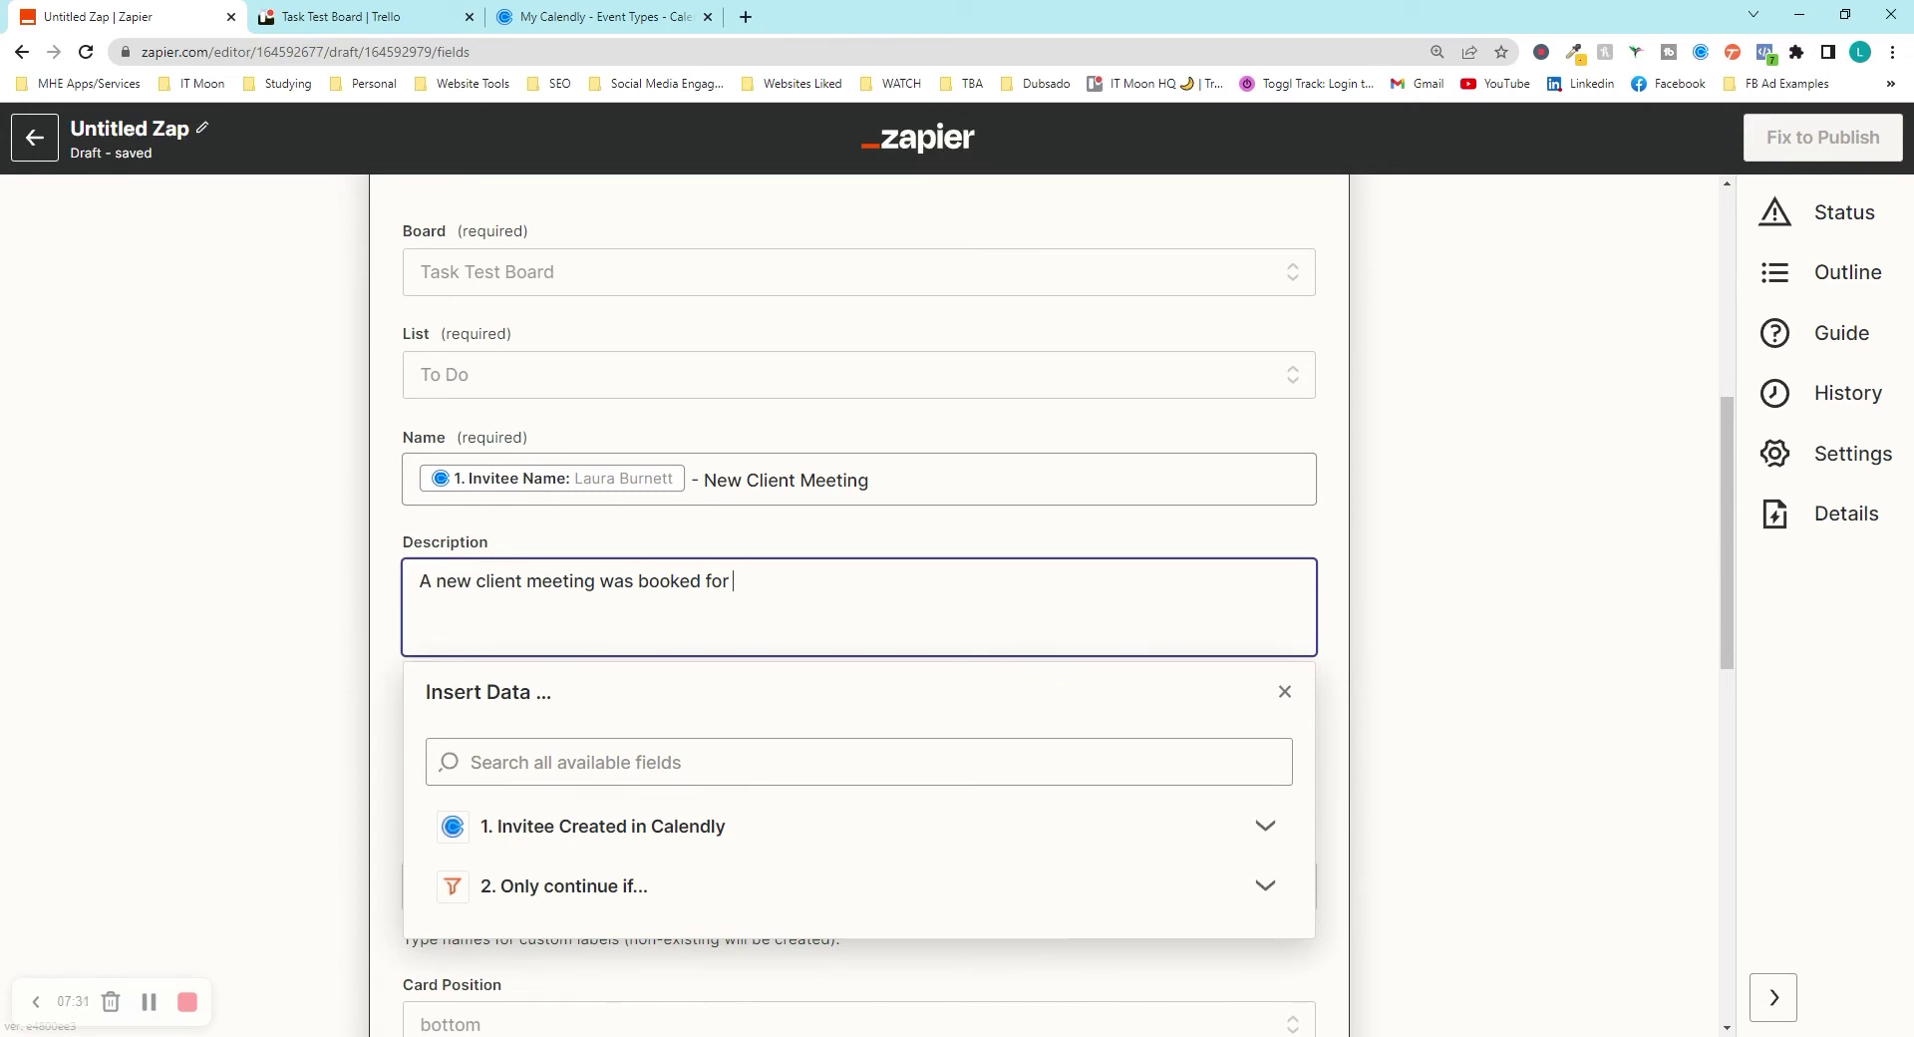
click(570, 847)
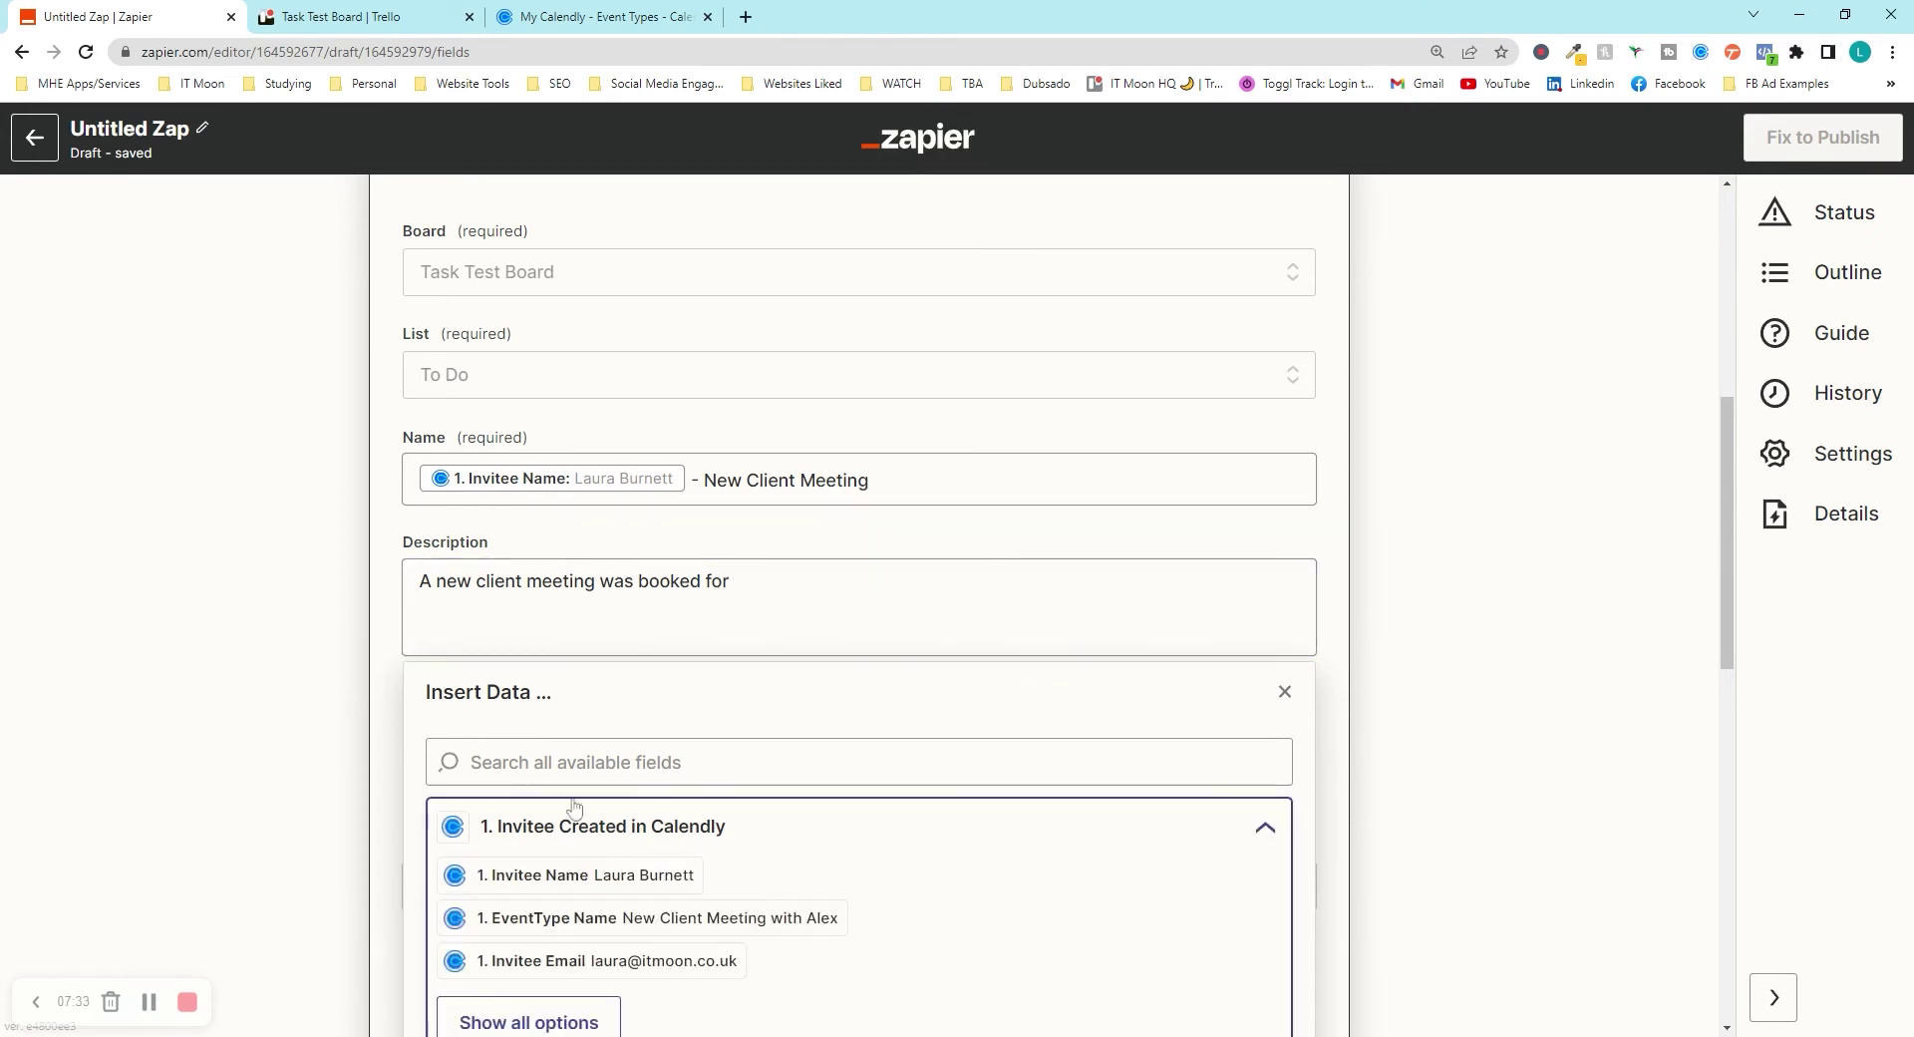
scroll(574, 812, down, 2)
click(528, 856)
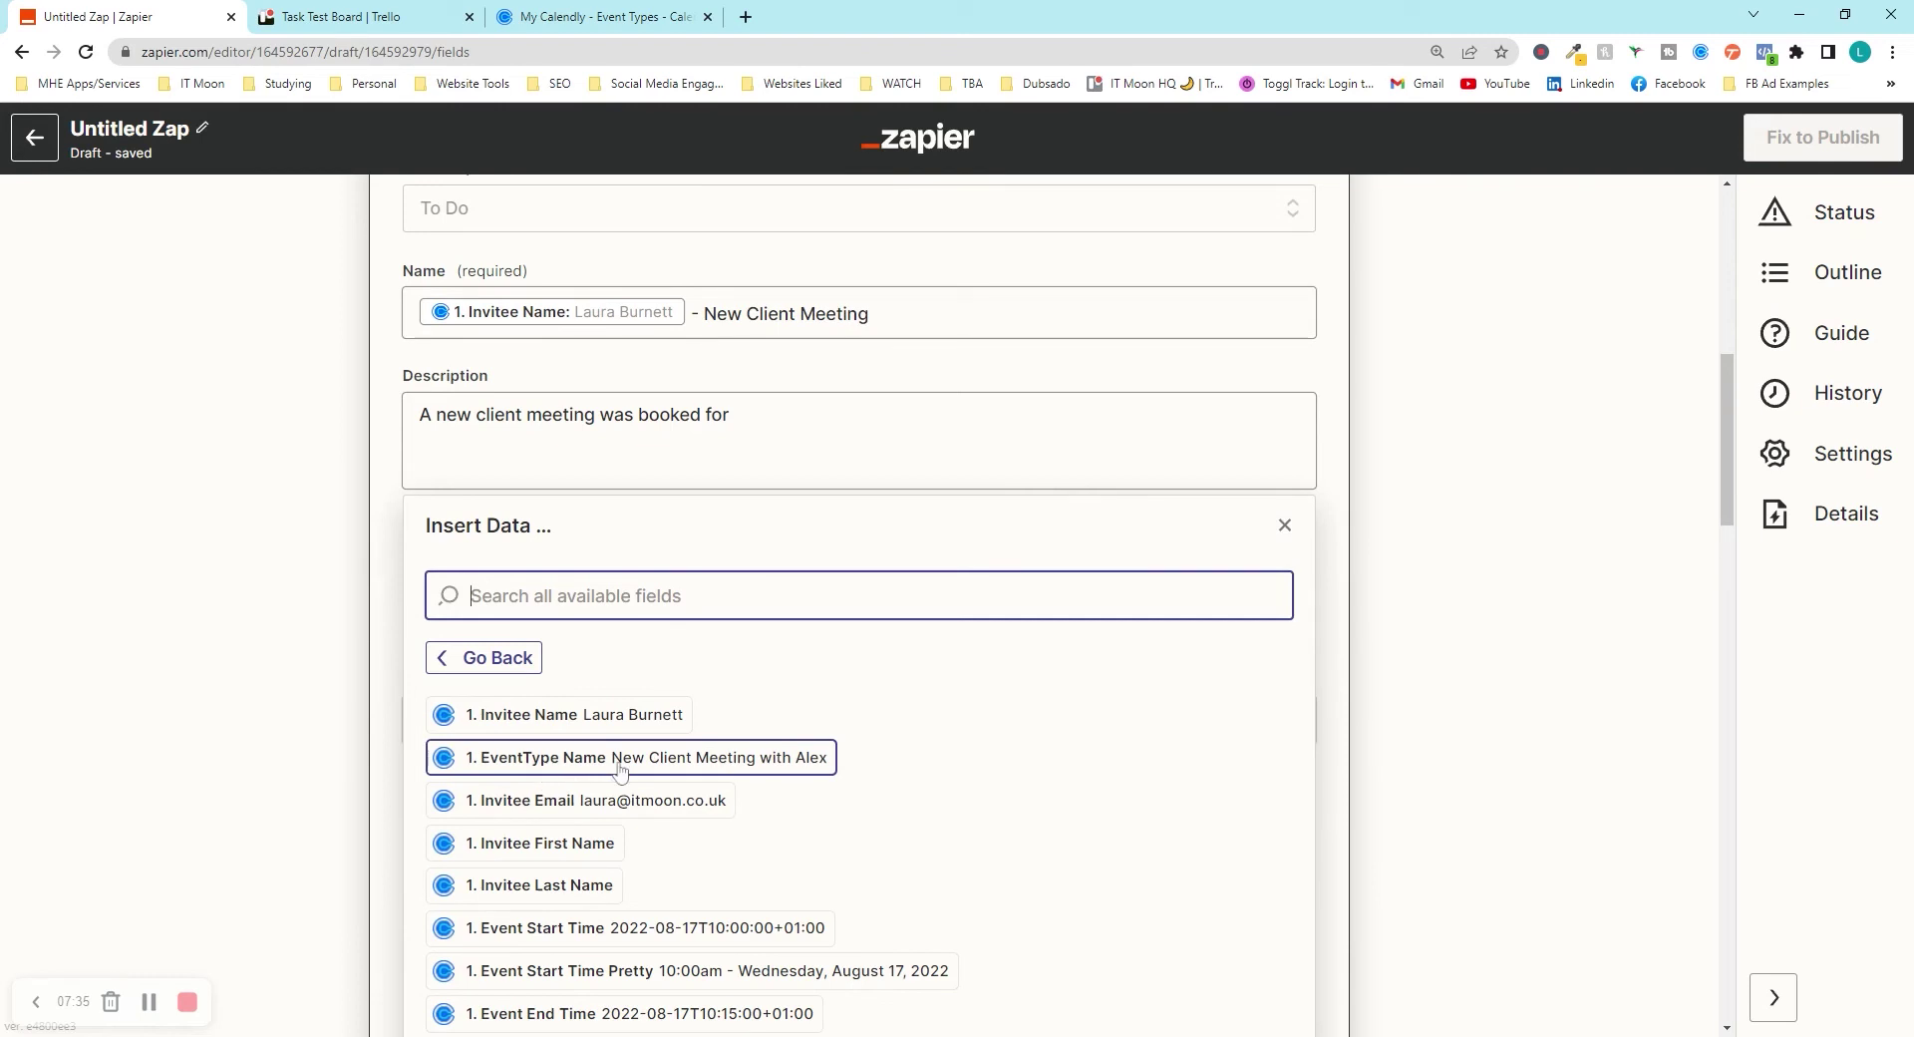
scroll(508, 775, down, 2)
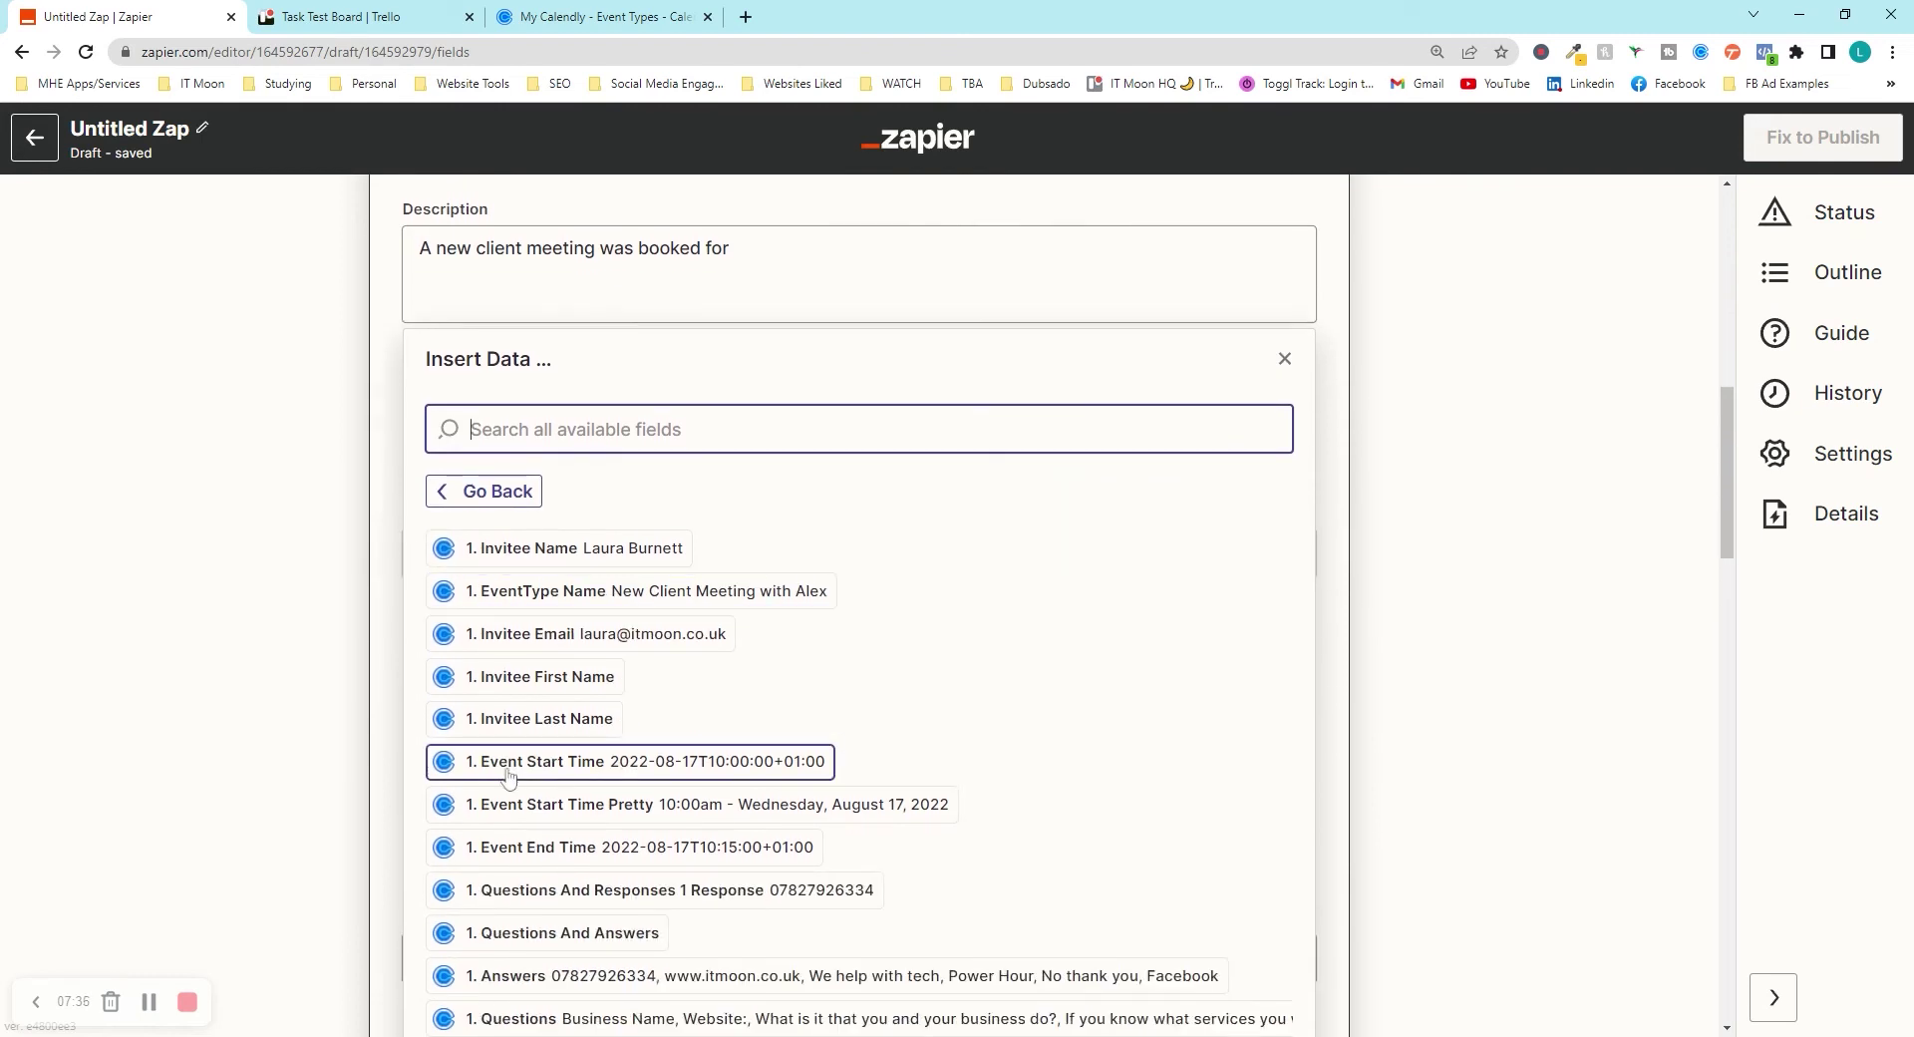
click(583, 766)
scroll(299, 554, up, 3)
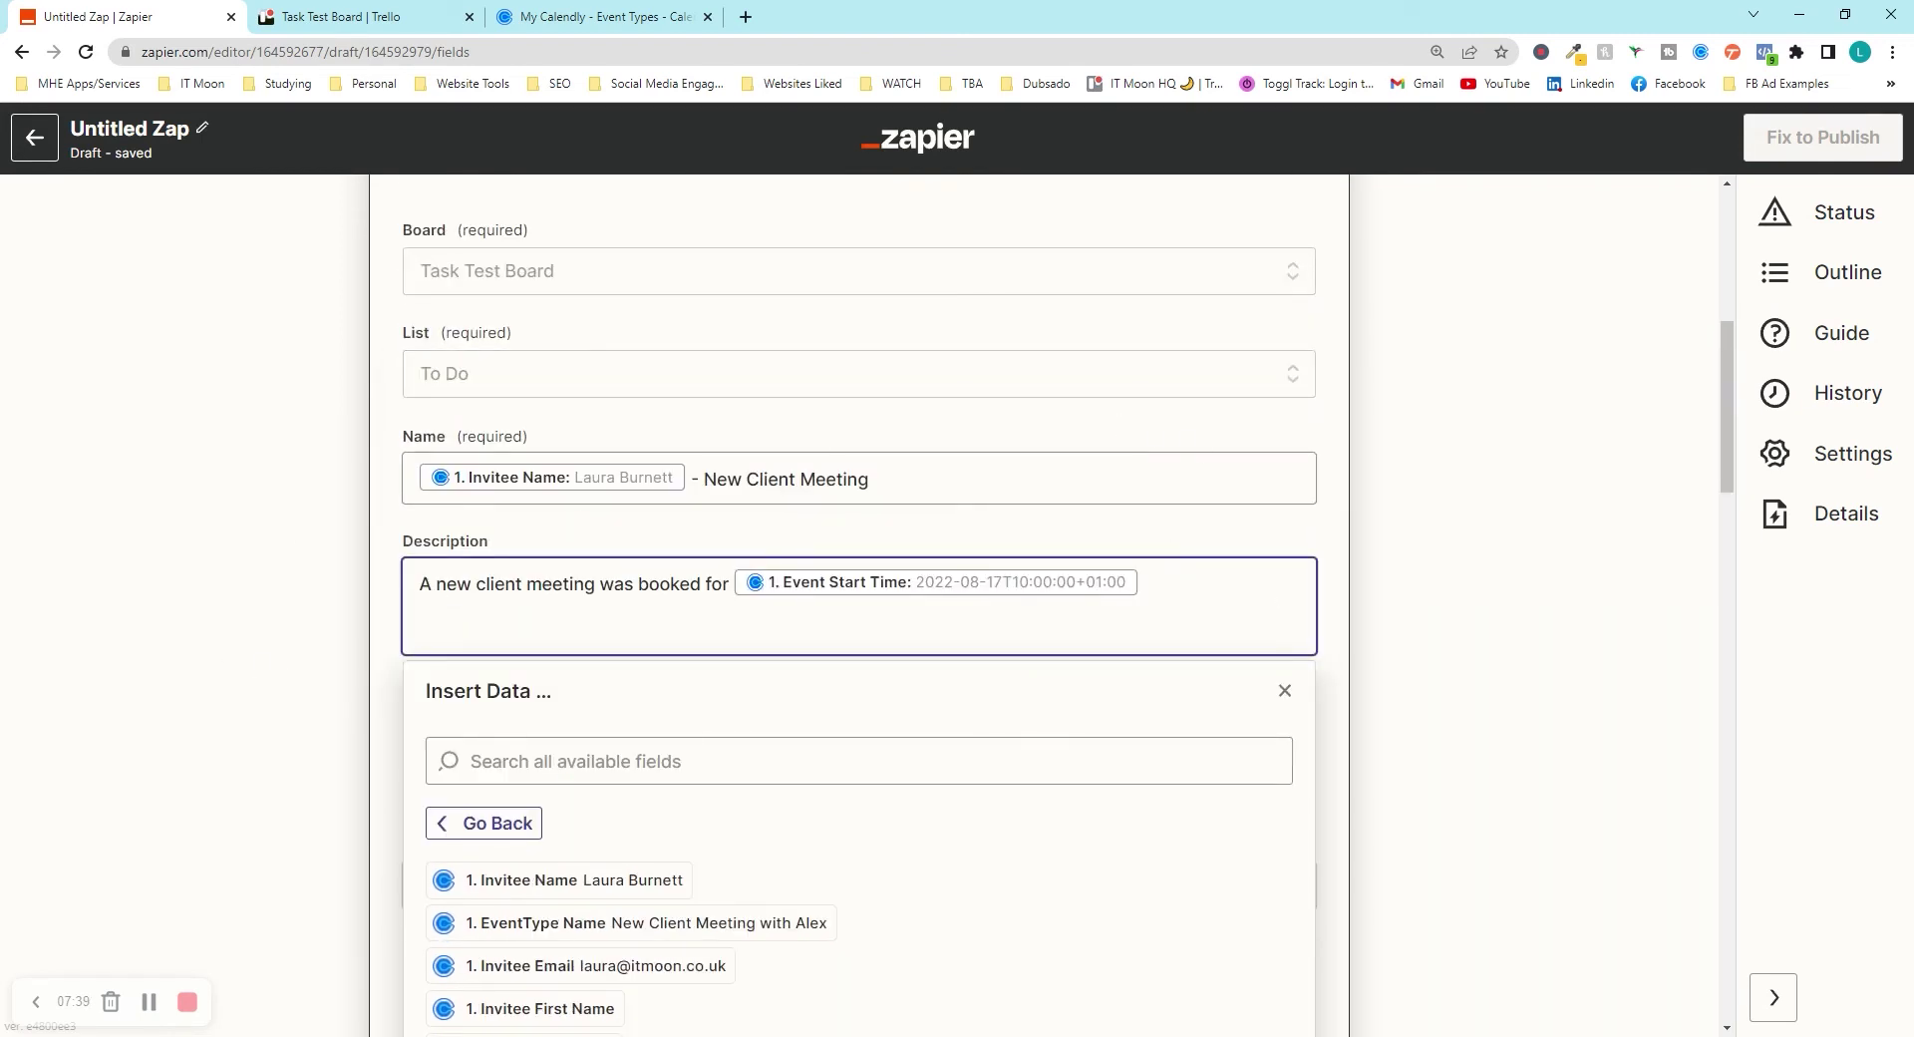
Step: Complete the description with ". Please ensure you follow up and do research accordingly." after the event start time
text(. Please ensure you follow up and do)
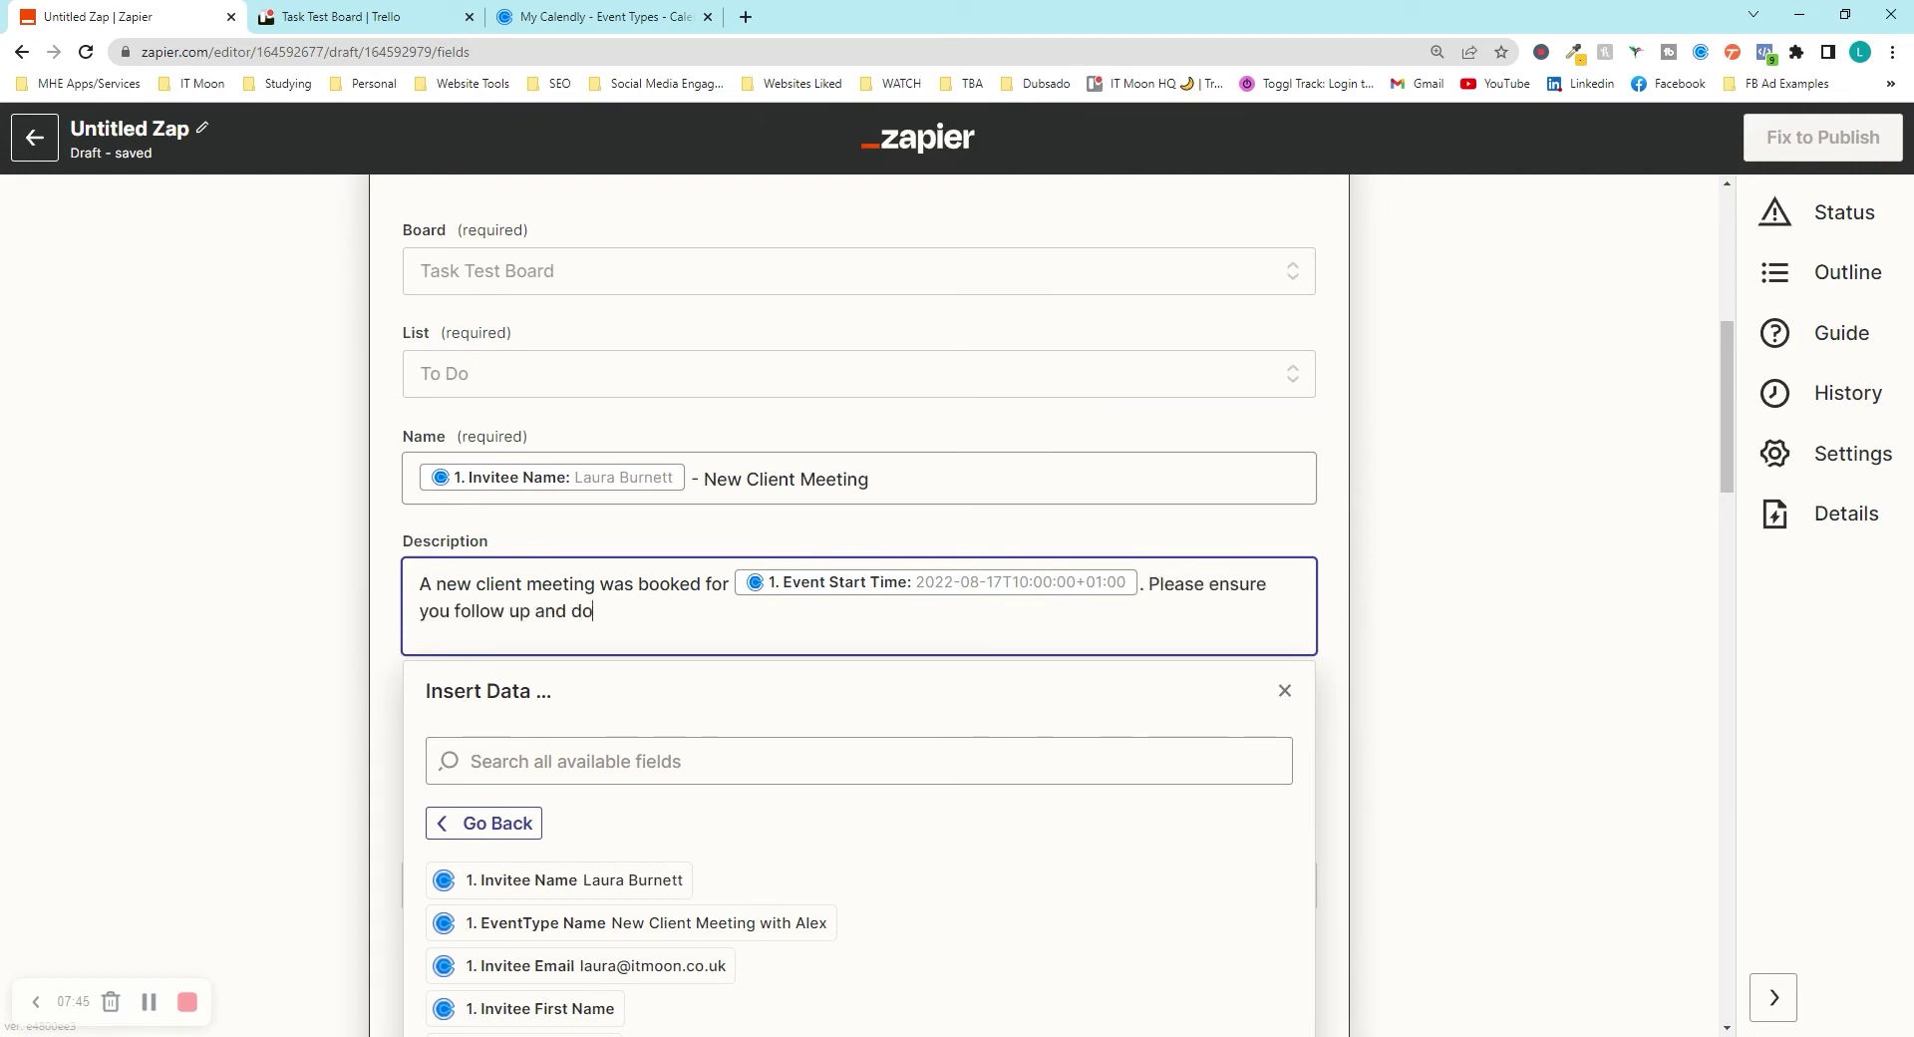
text( research accordingly.)
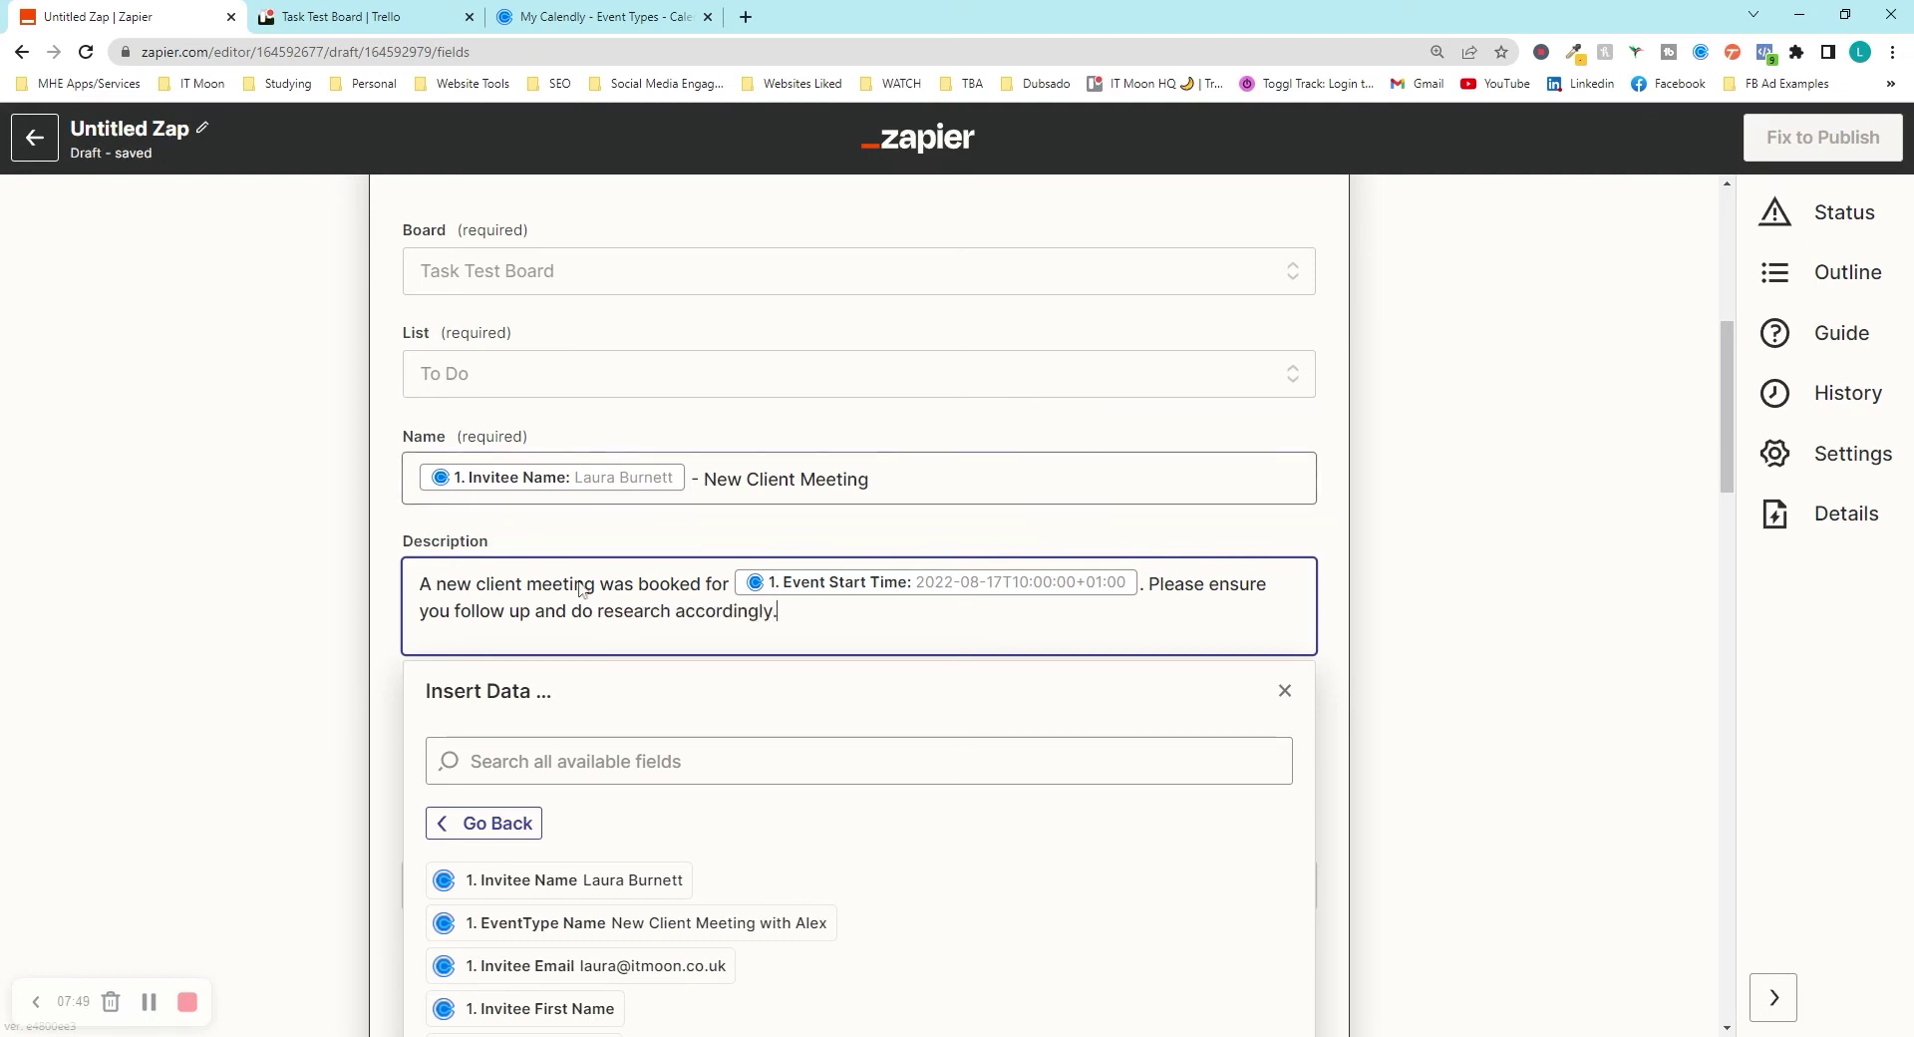
click(235, 638)
Step: Set the card's label to yellow and check the available card position options
scroll(237, 642, down, 2)
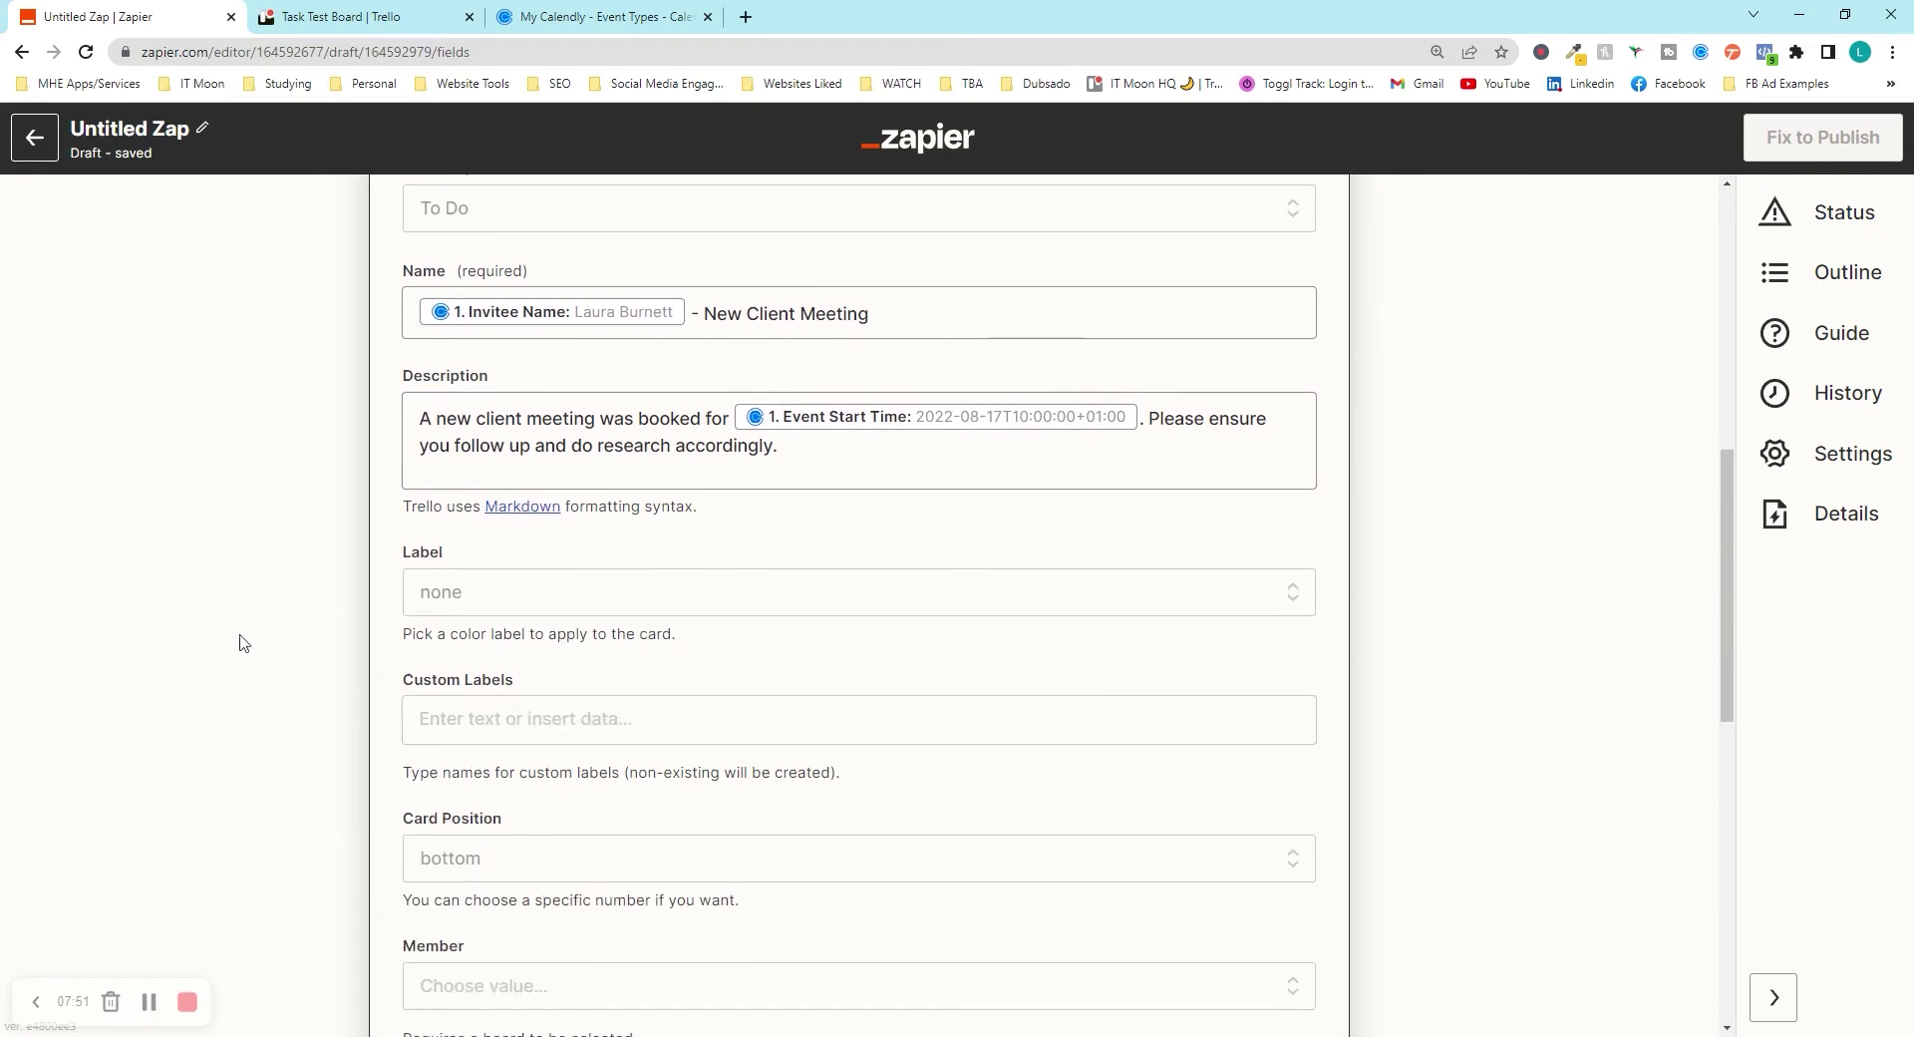
click(473, 596)
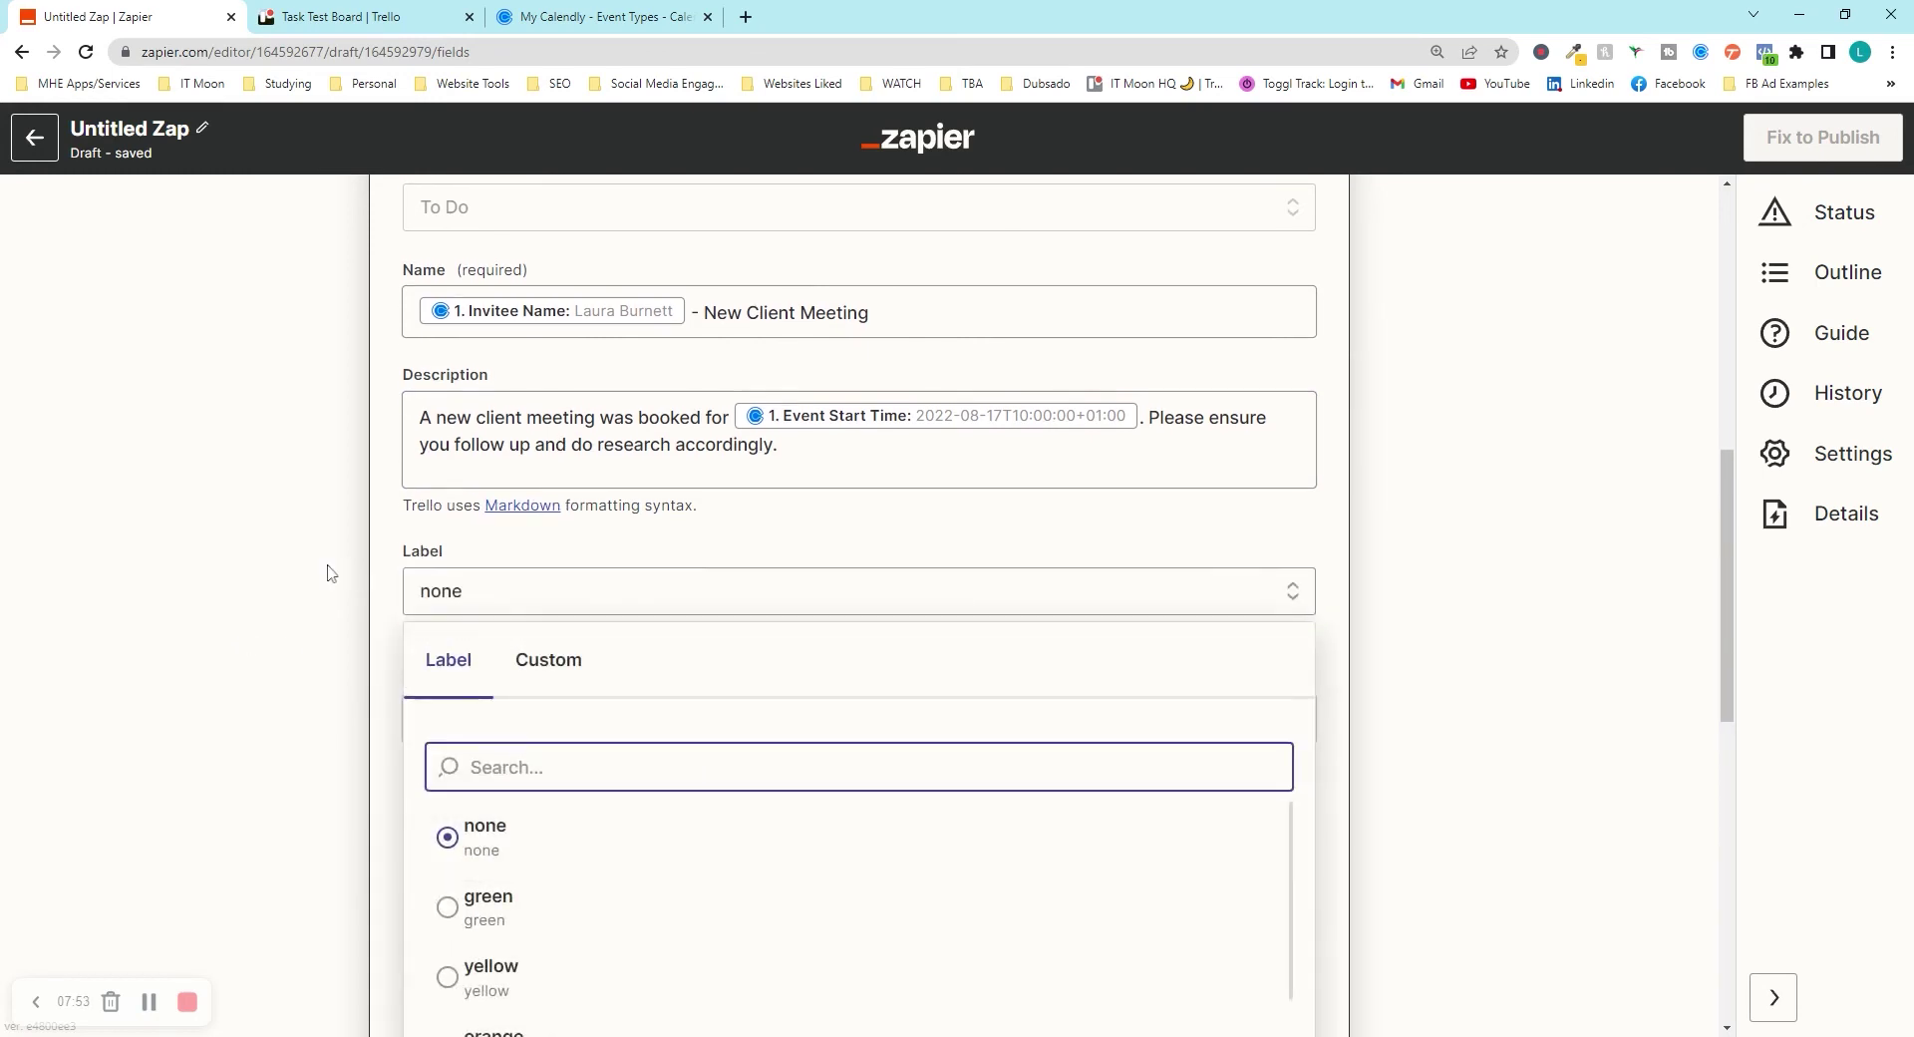
scroll(325, 568, down, 4)
click(480, 663)
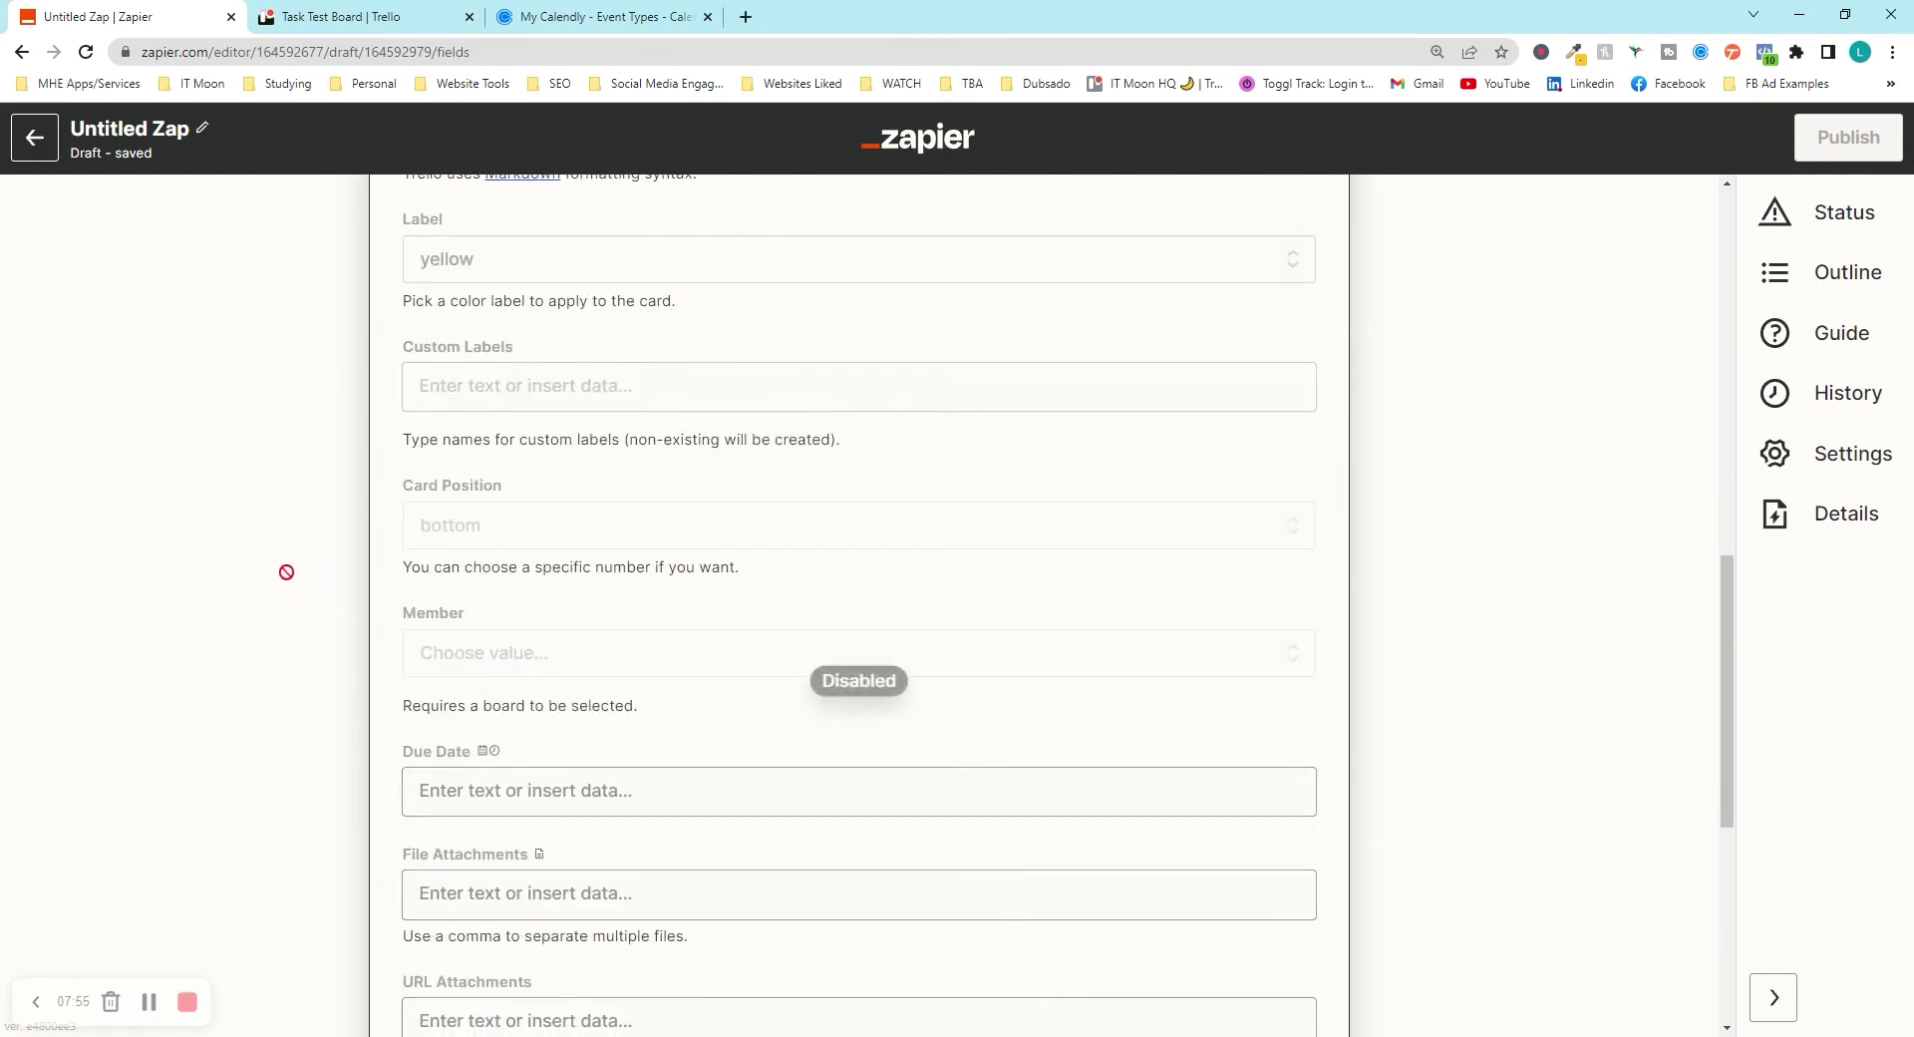
click(610, 545)
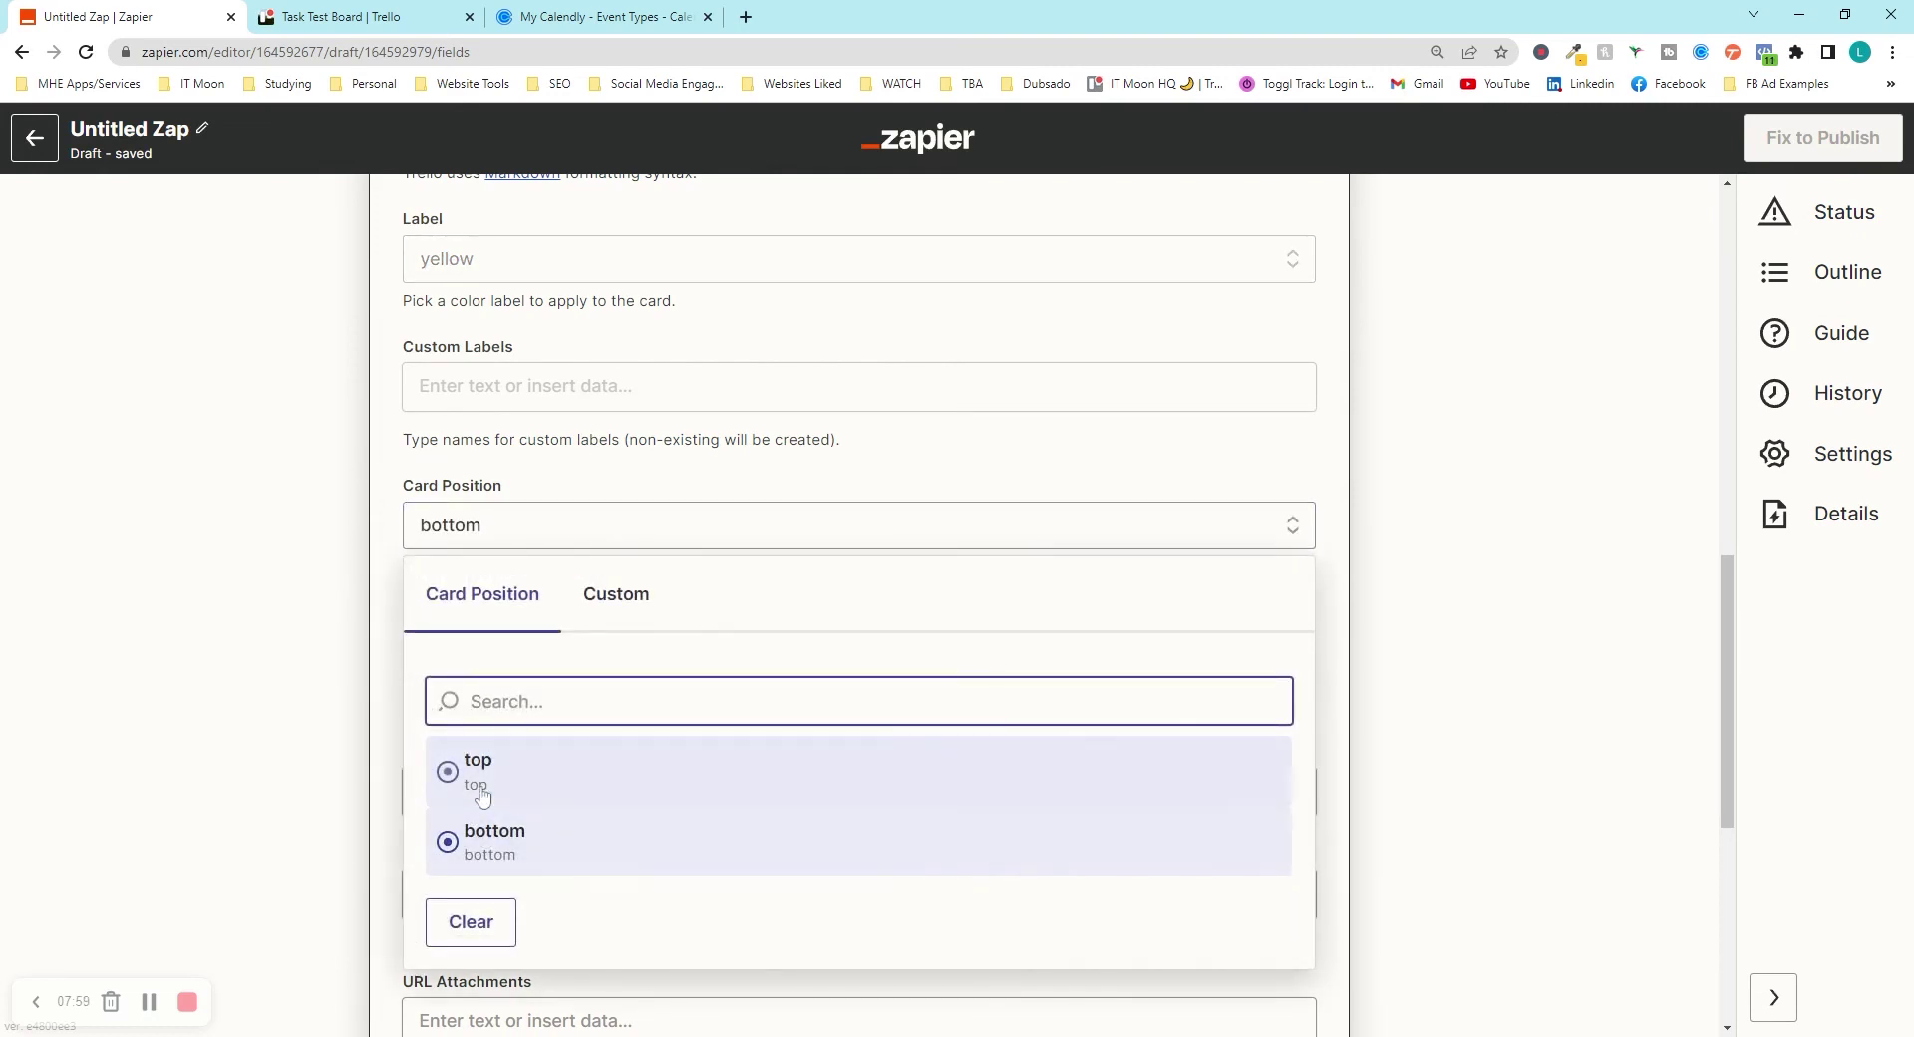
click(324, 667)
Step: Set the card's due date to the Calendly Event End Time field followed by "+24hrs"
scroll(419, 578, down, 2)
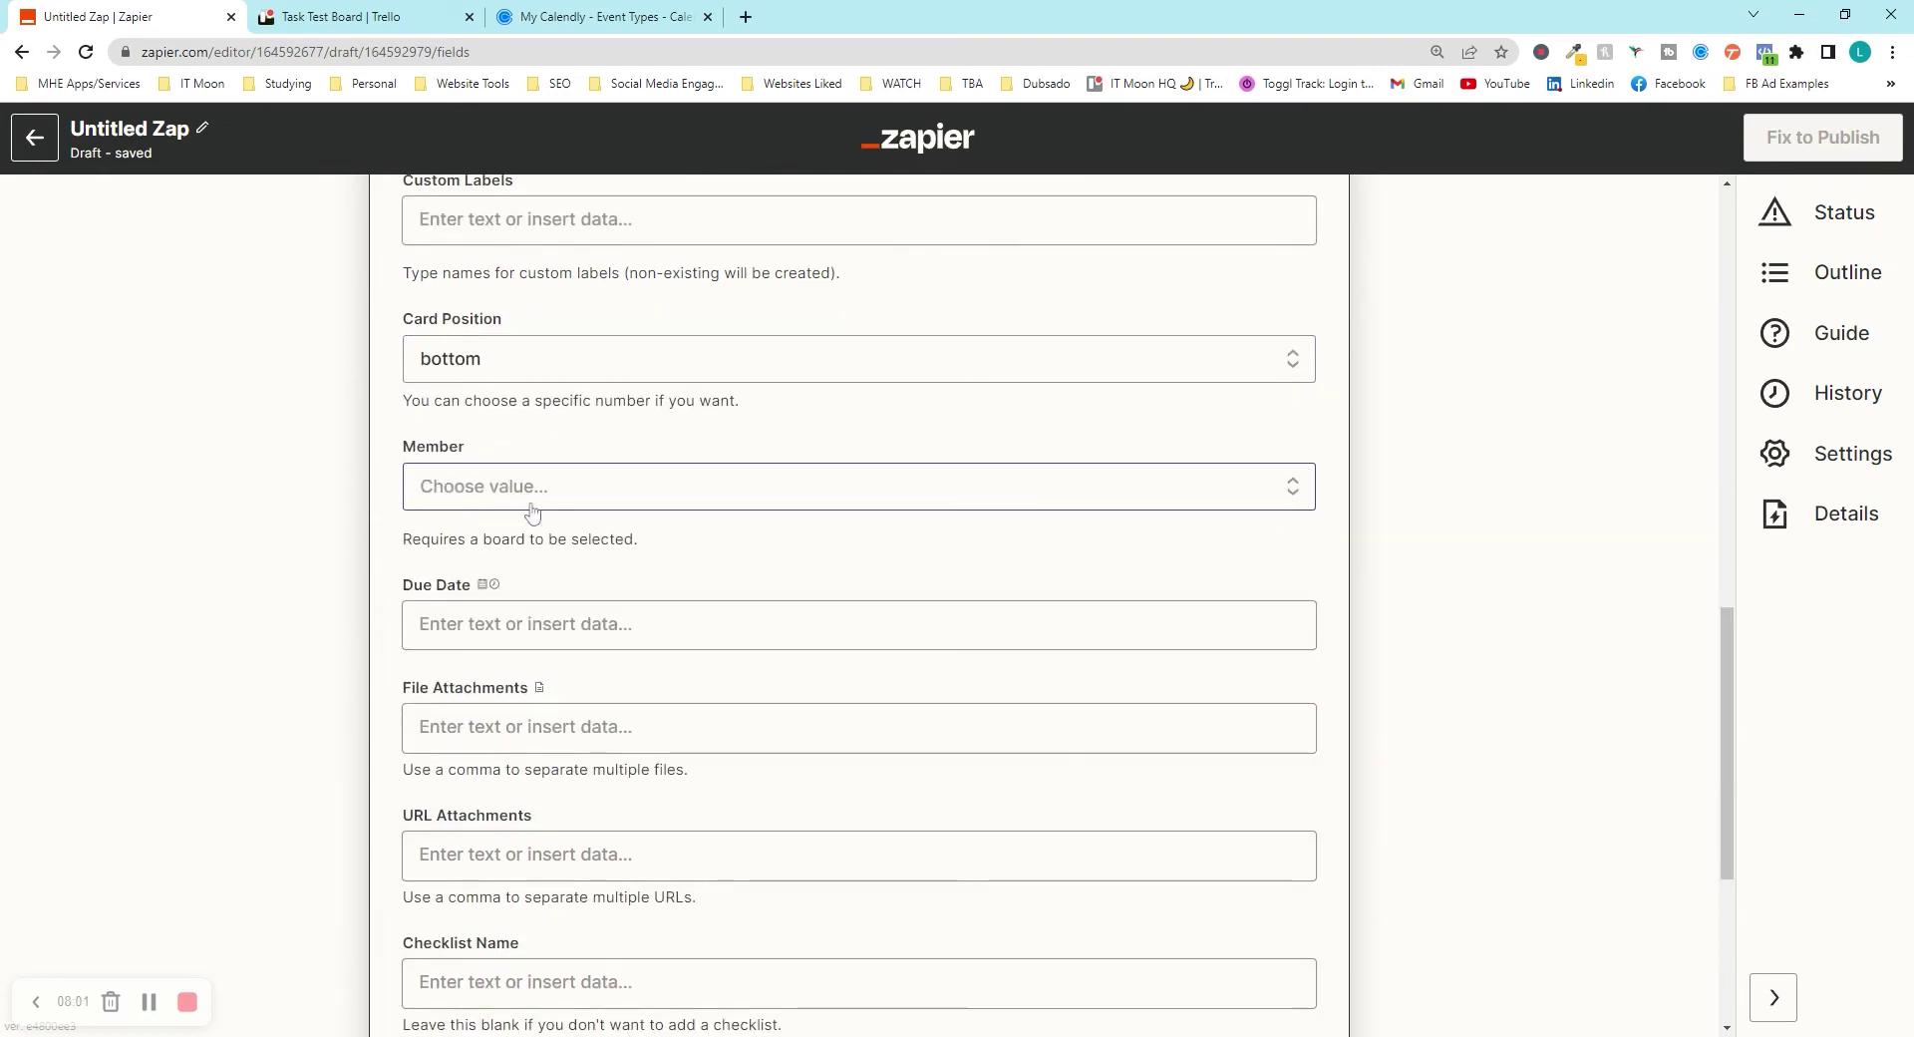
scroll(605, 498, down, 1)
scroll(608, 495, down, 1)
click(610, 463)
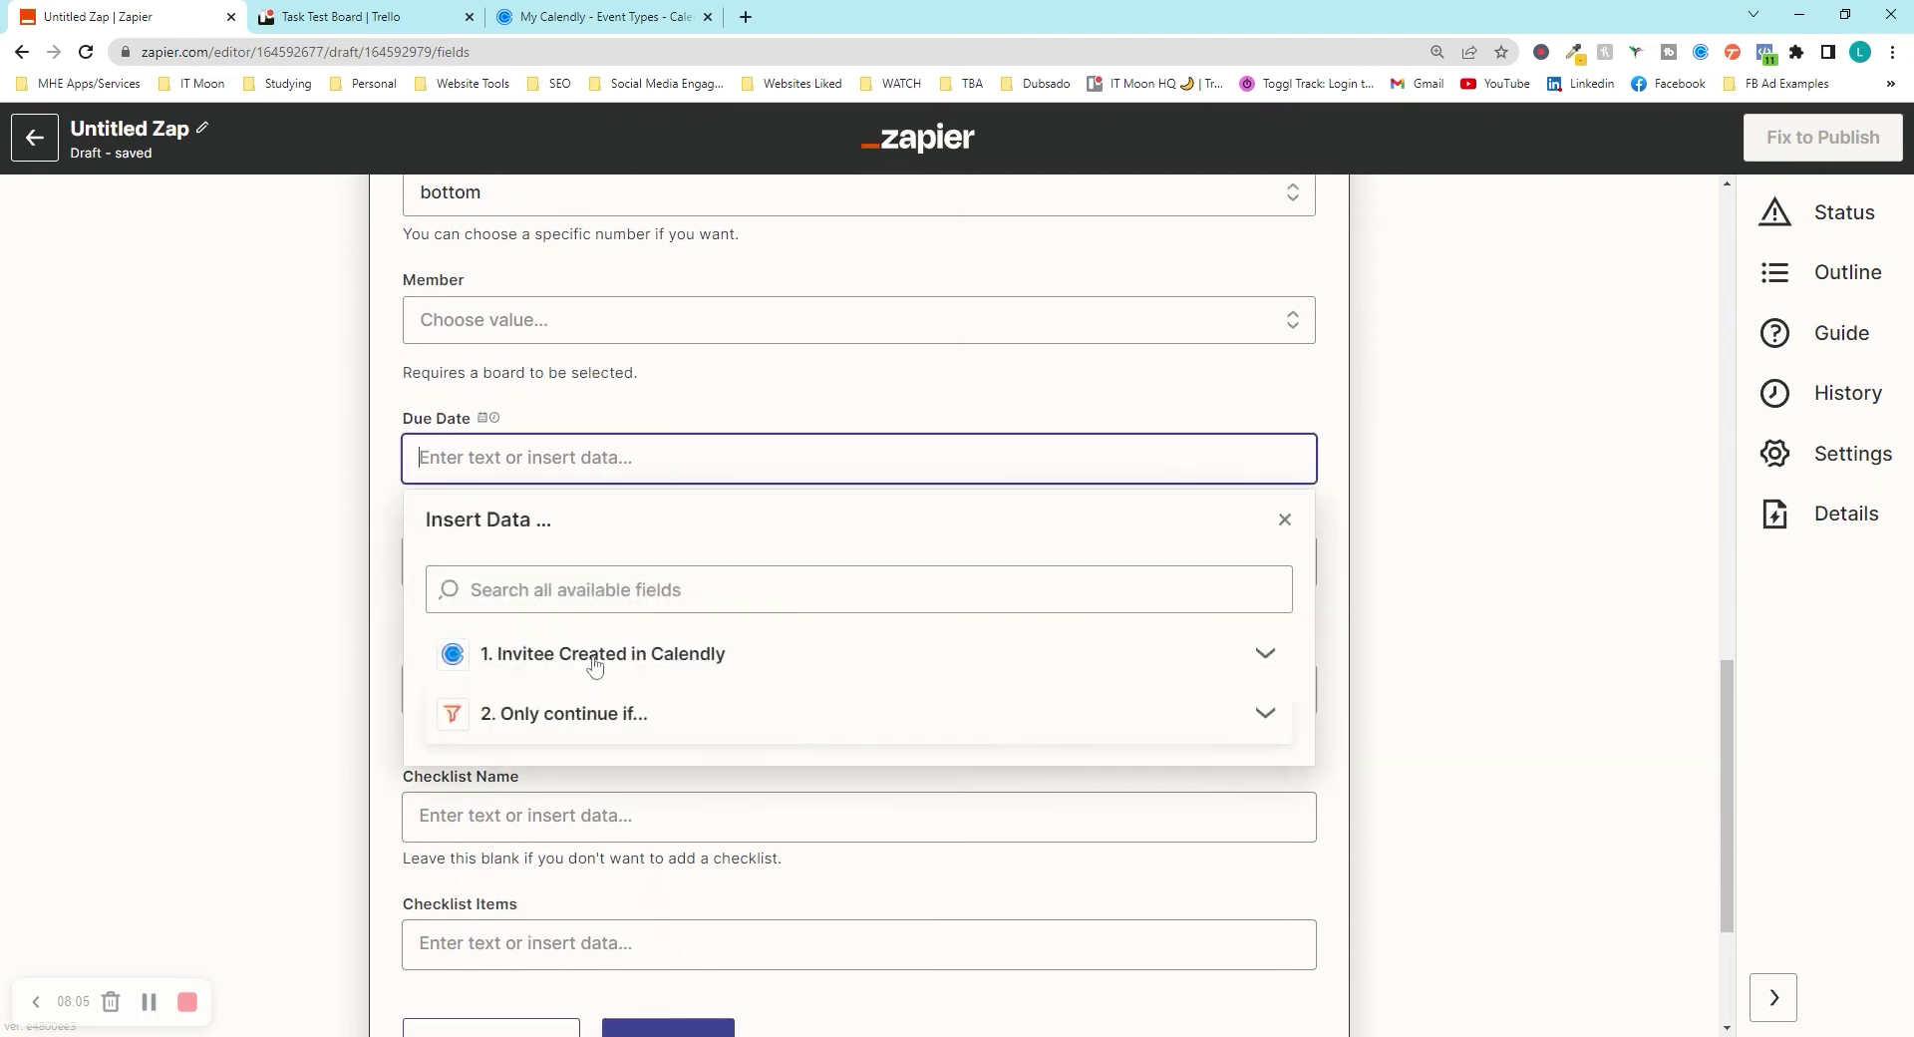
click(598, 660)
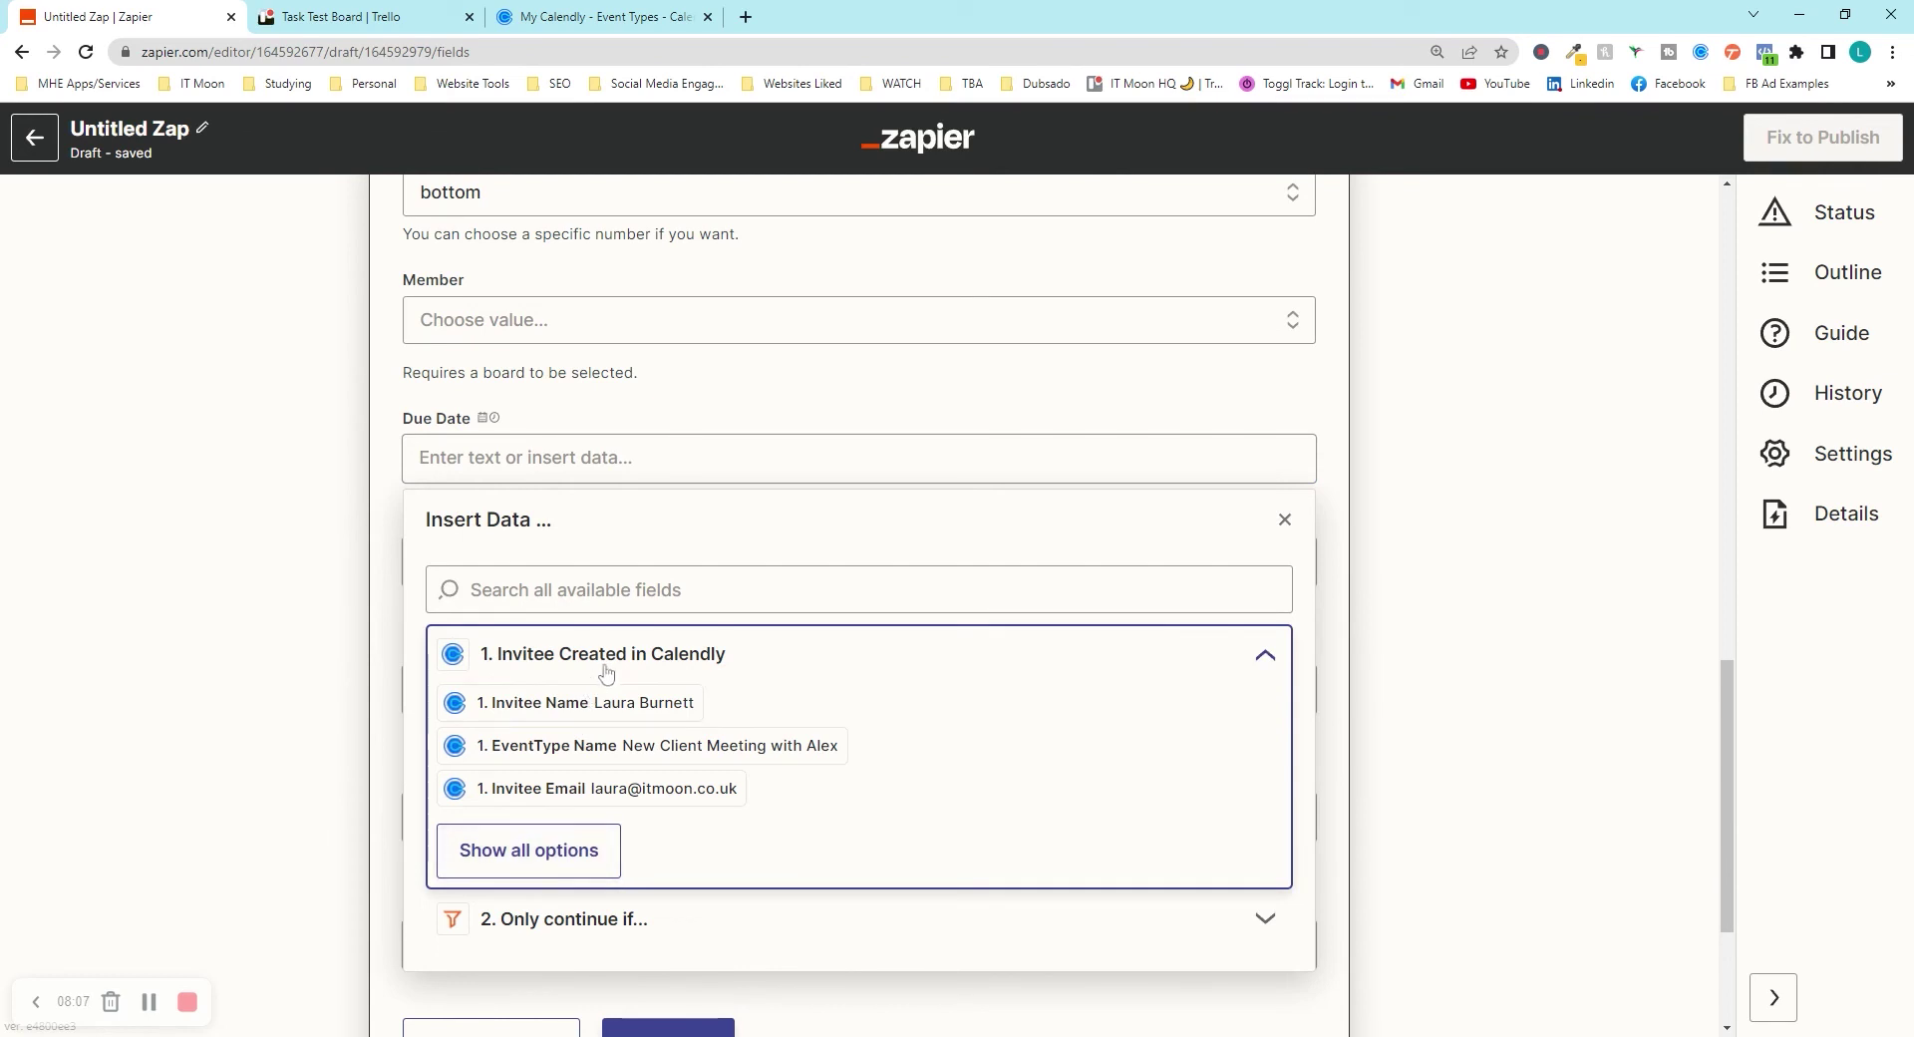
click(539, 865)
scroll(584, 792, down, 3)
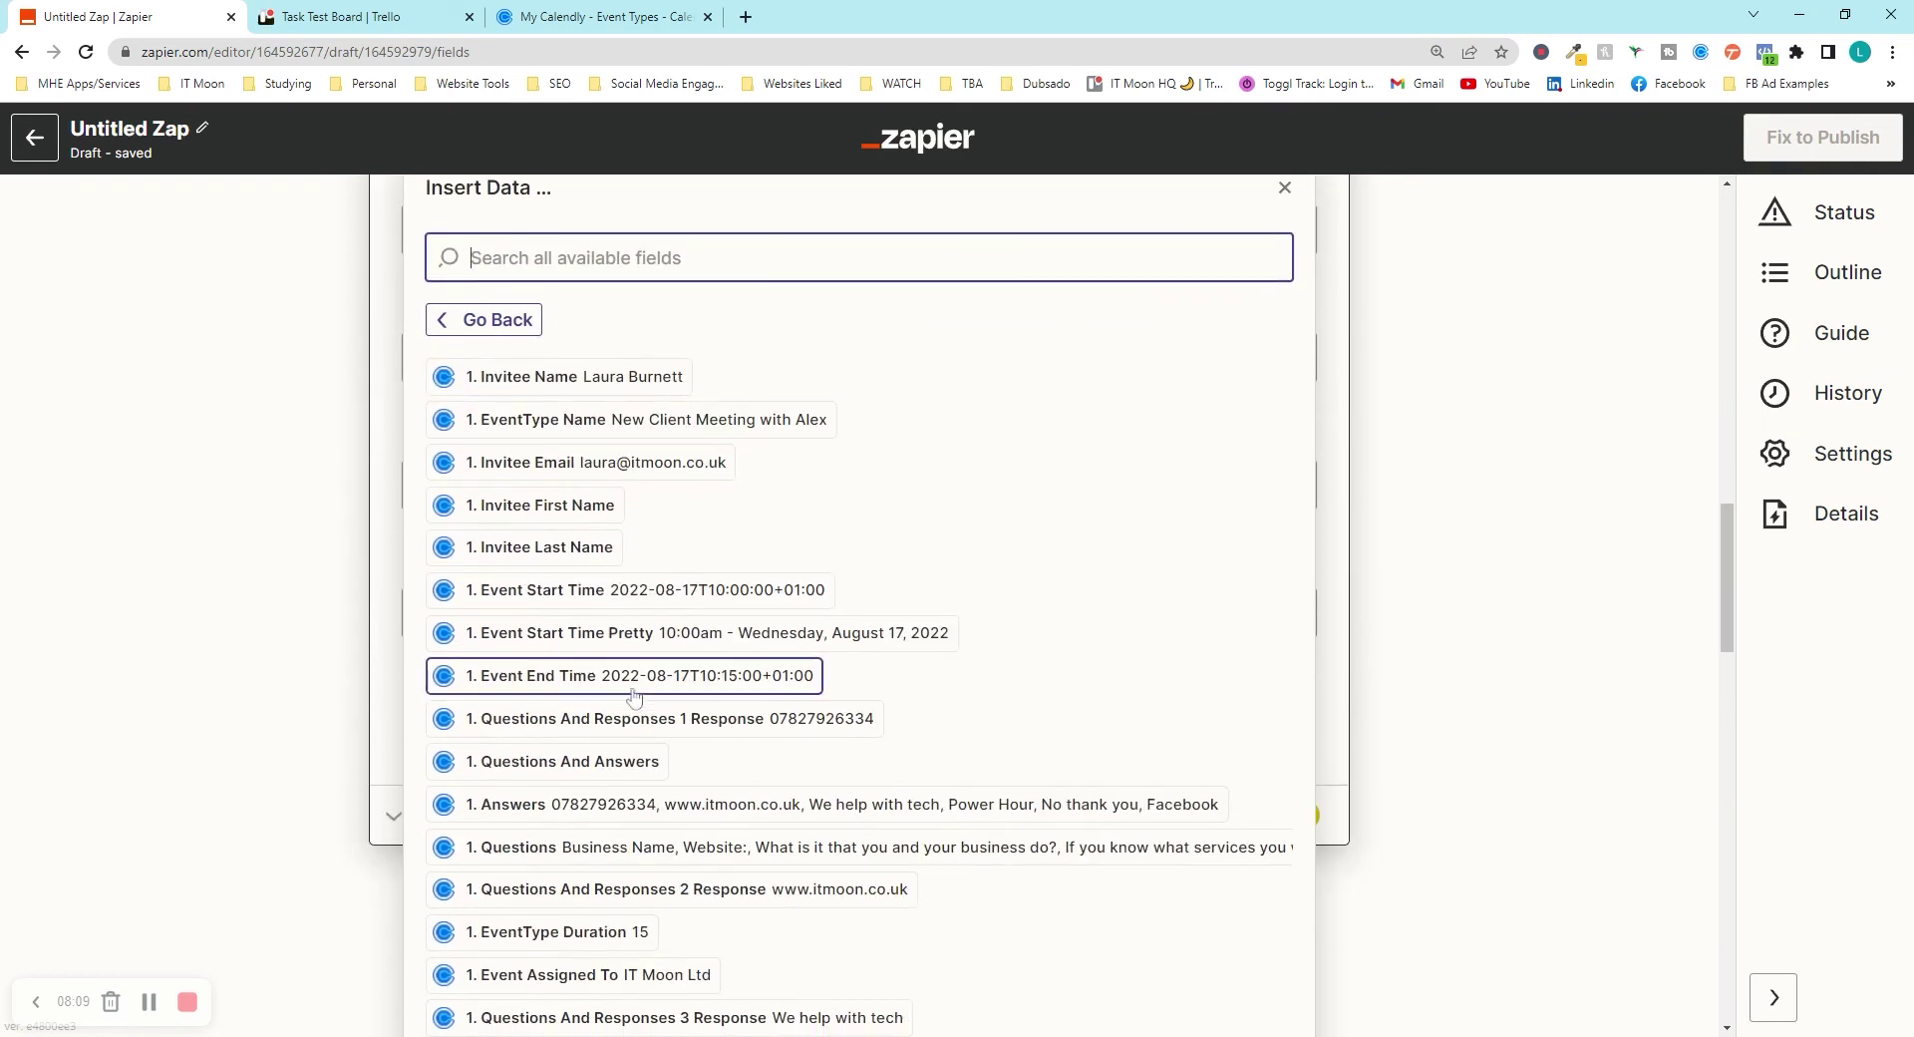
click(546, 686)
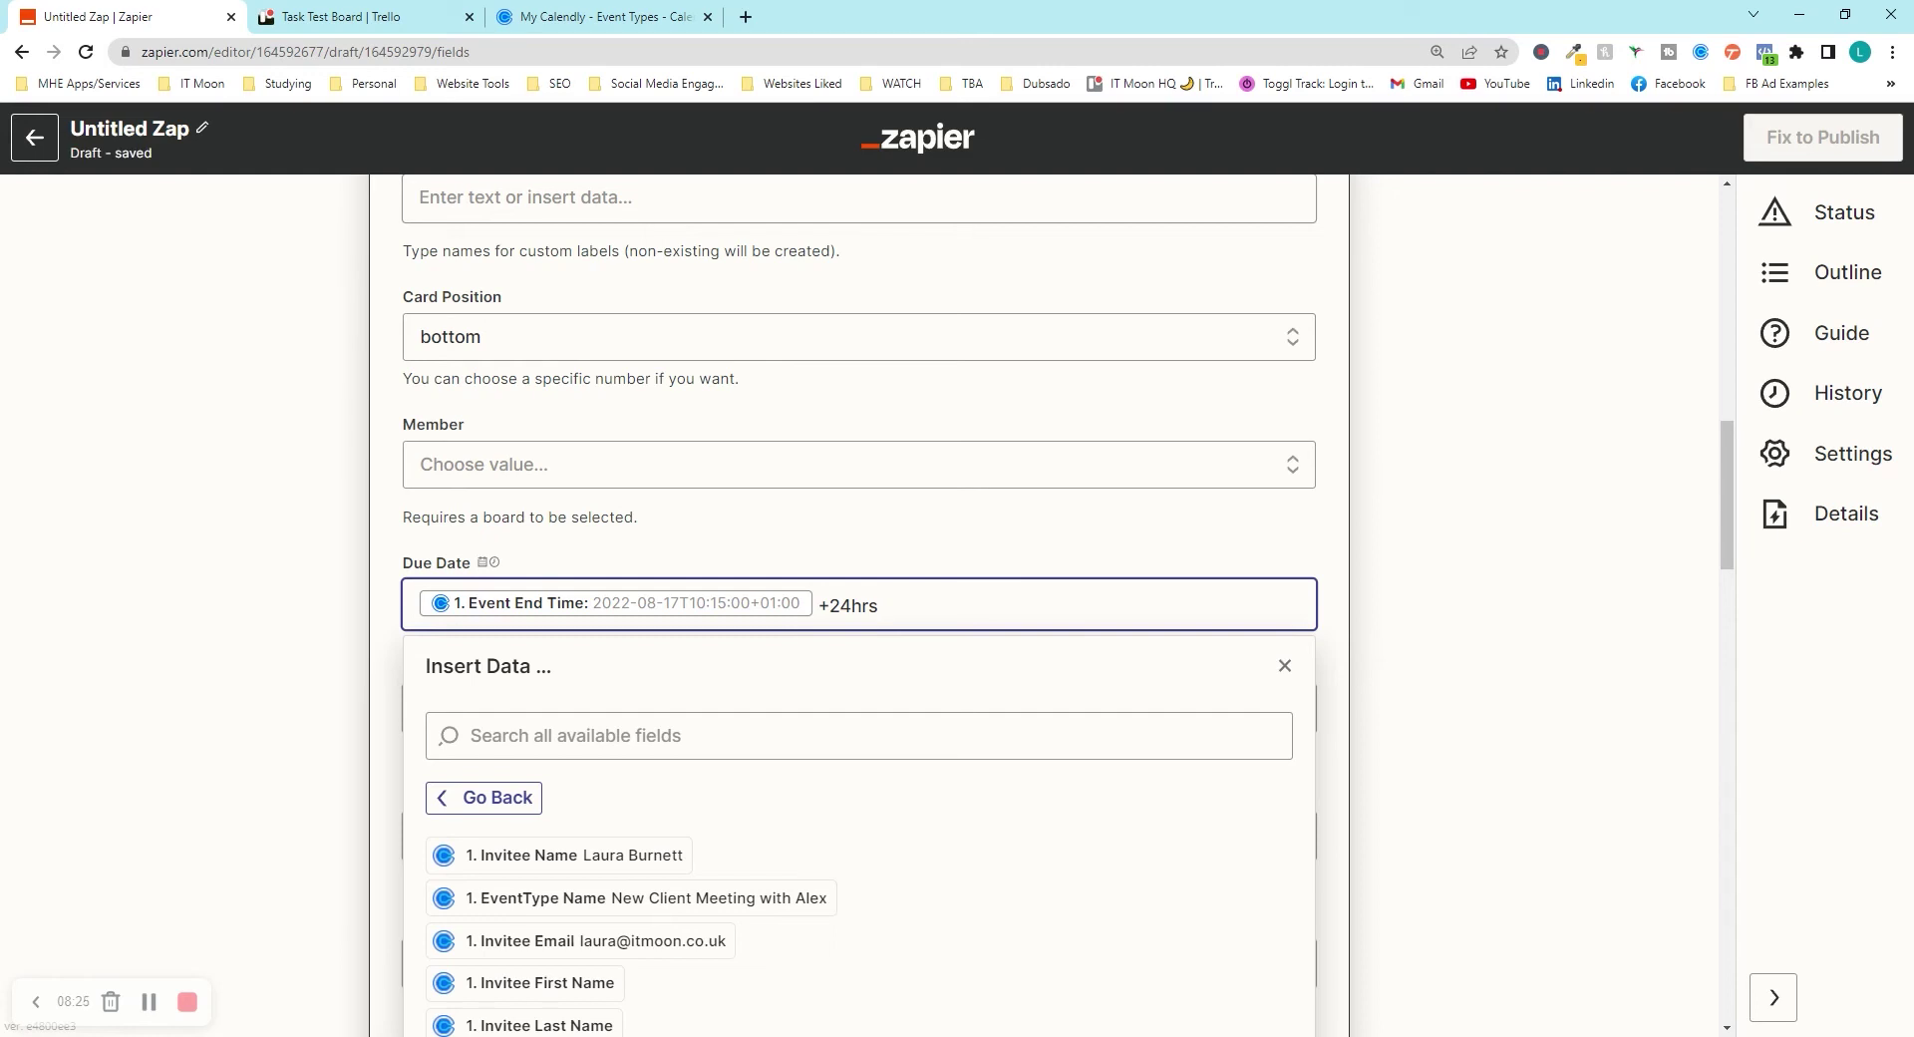
click(1366, 515)
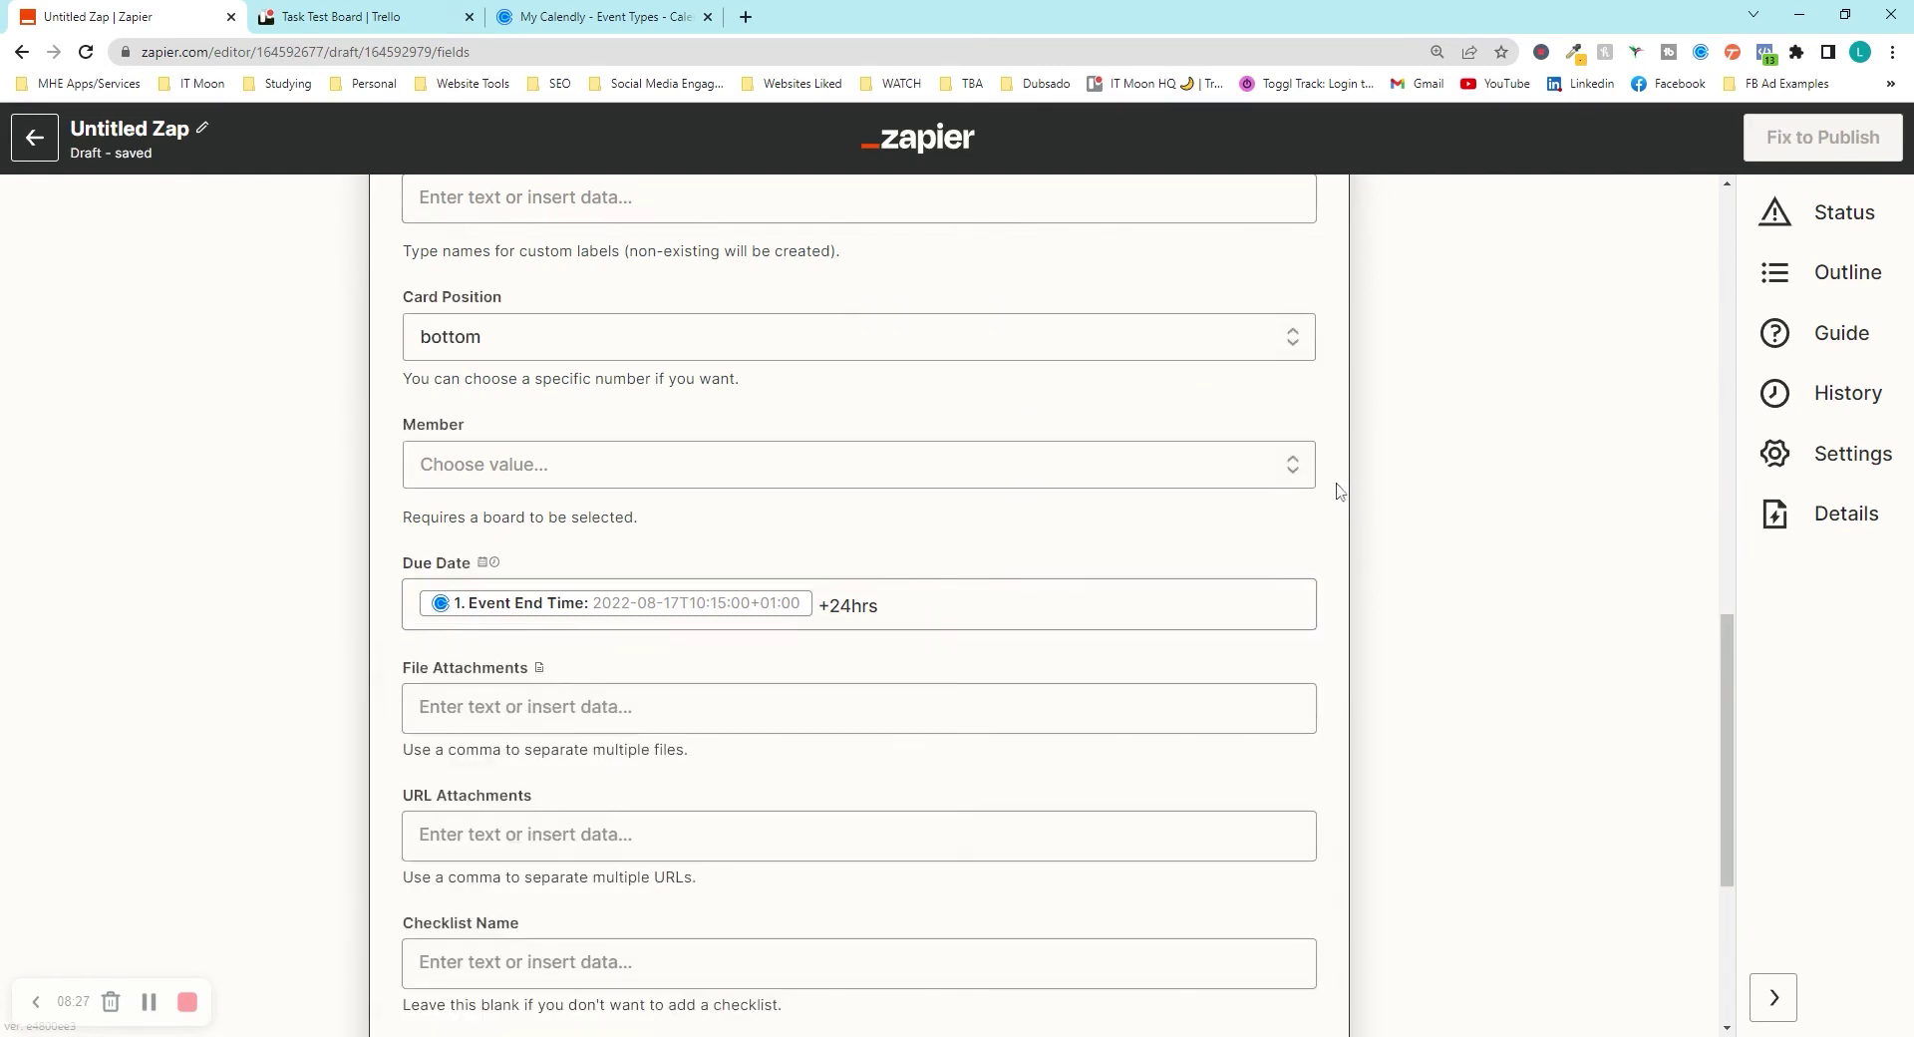
Step: Name the card's checklist "Follow Up"
scroll(938, 459, down, 2)
scroll(558, 538, down, 3)
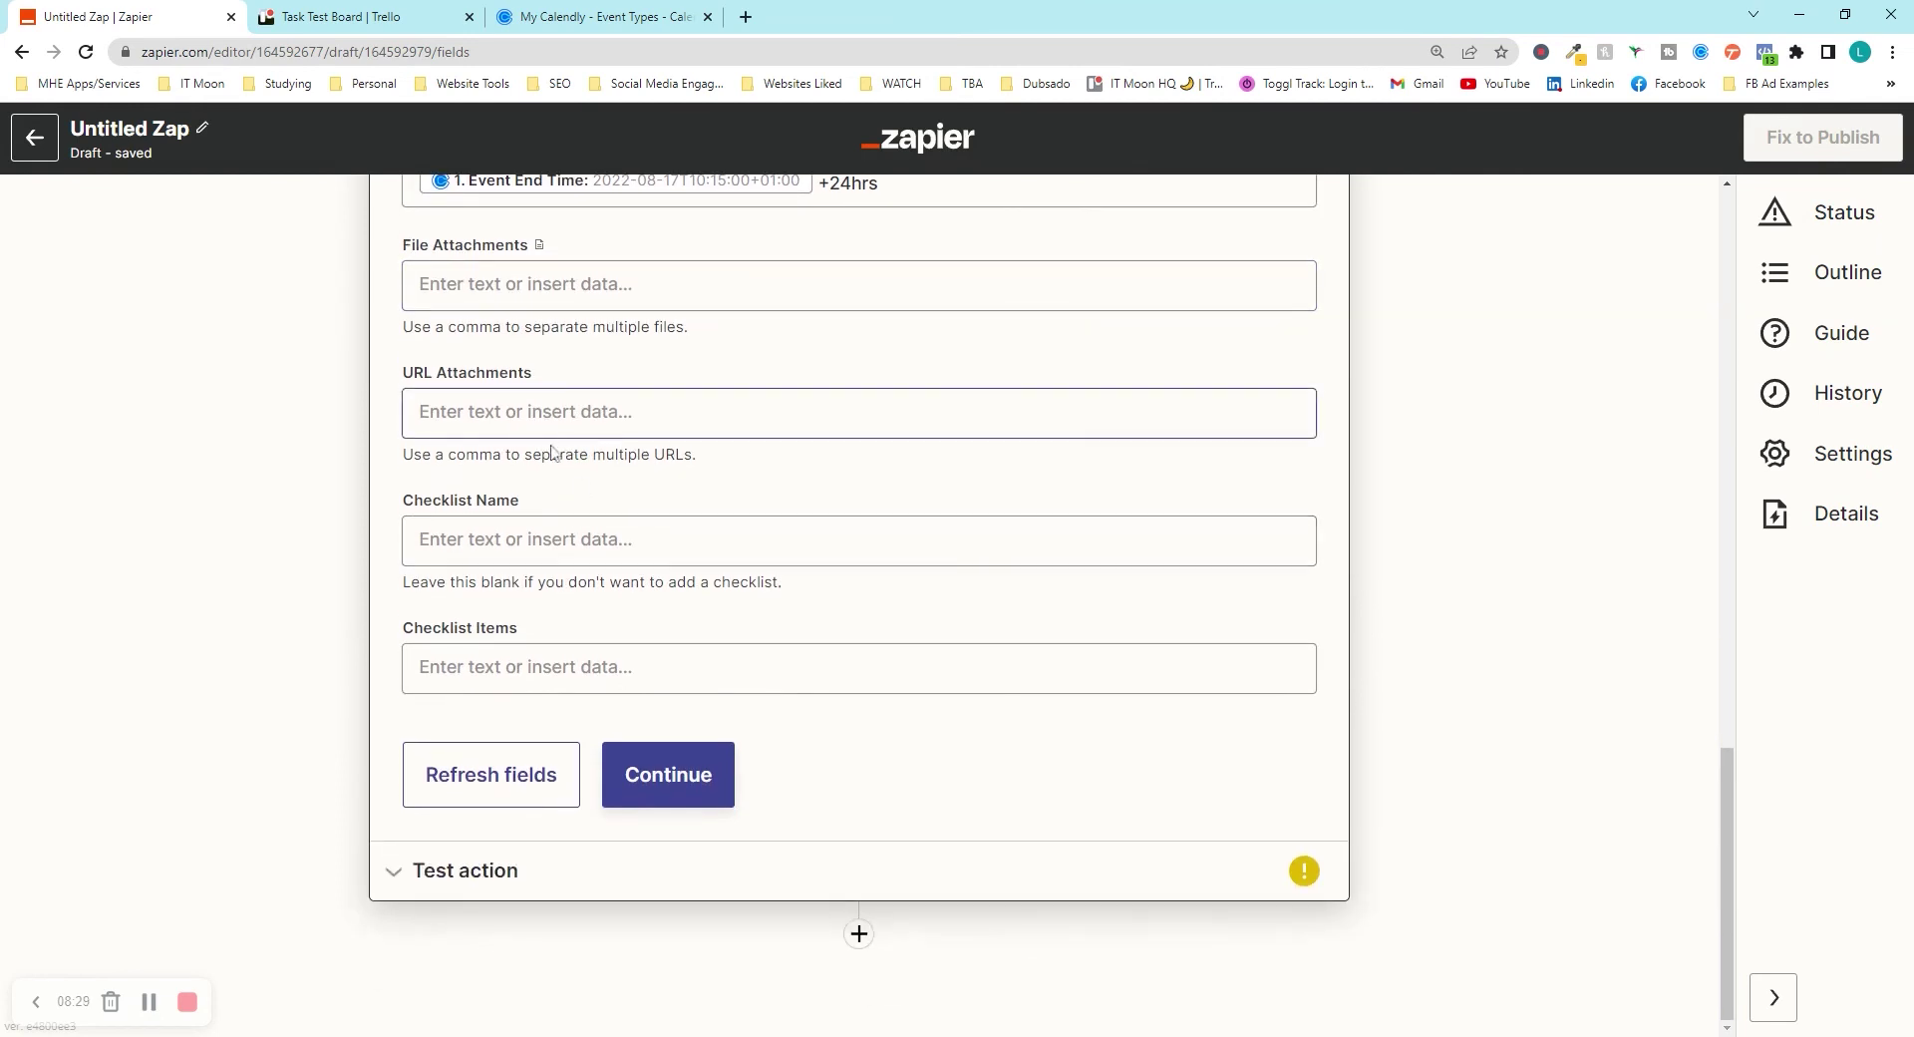
click(543, 534)
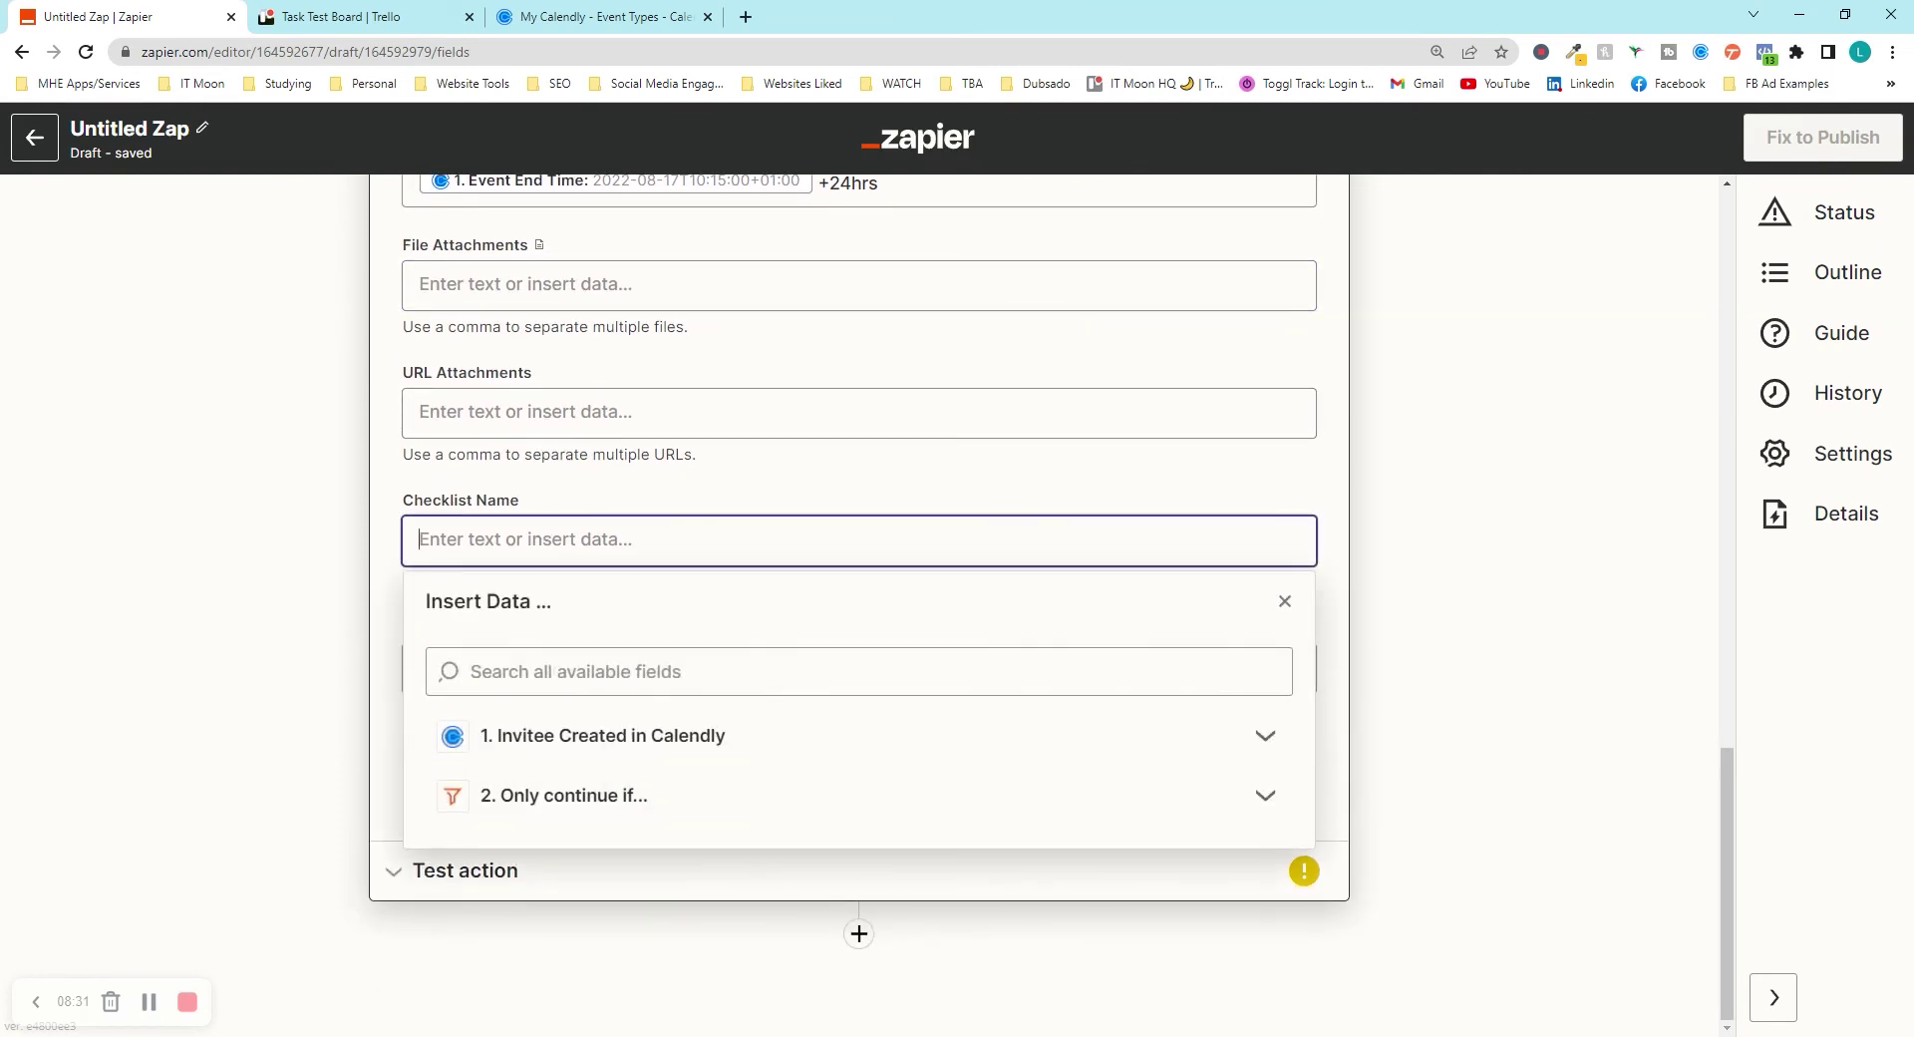
text(C)
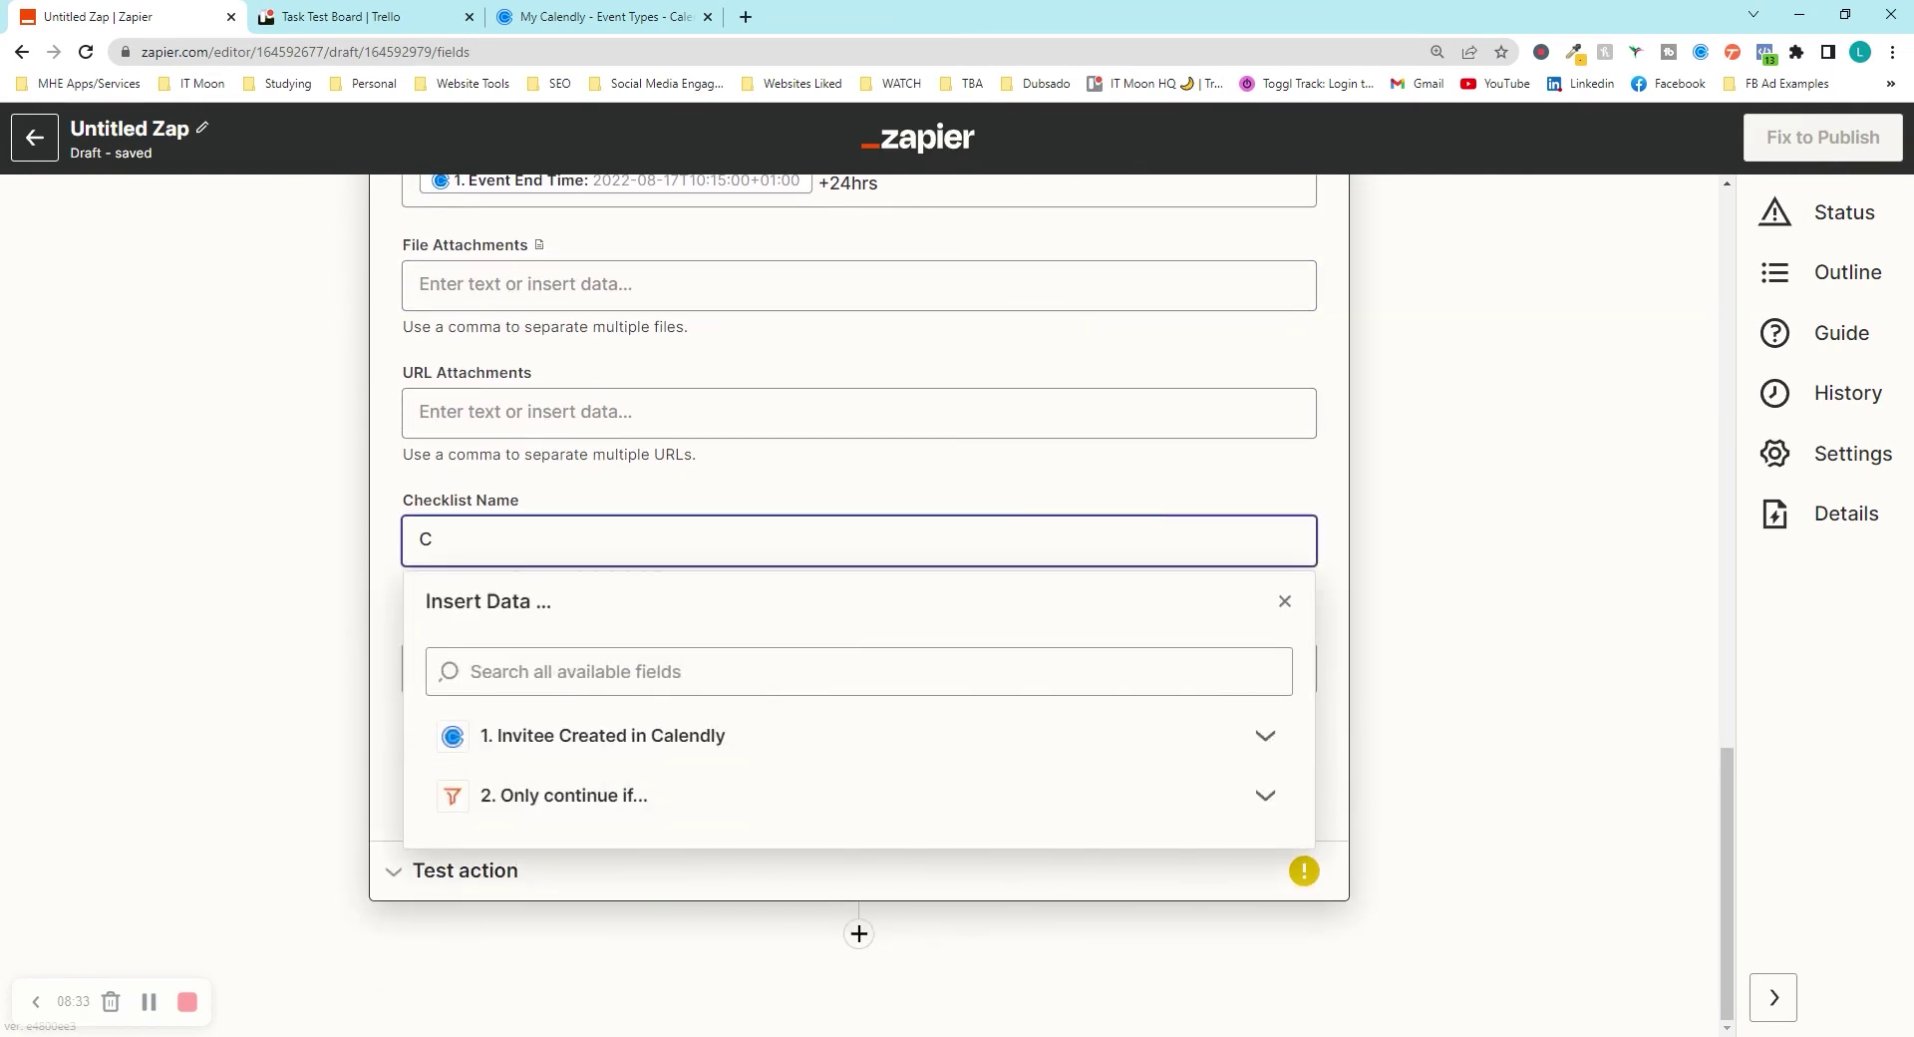
key(BackSpace)
text(Follow Up)
click(189, 586)
Step: Add "Send email about what was discussed on call" as the first checklist item
key(Tab)
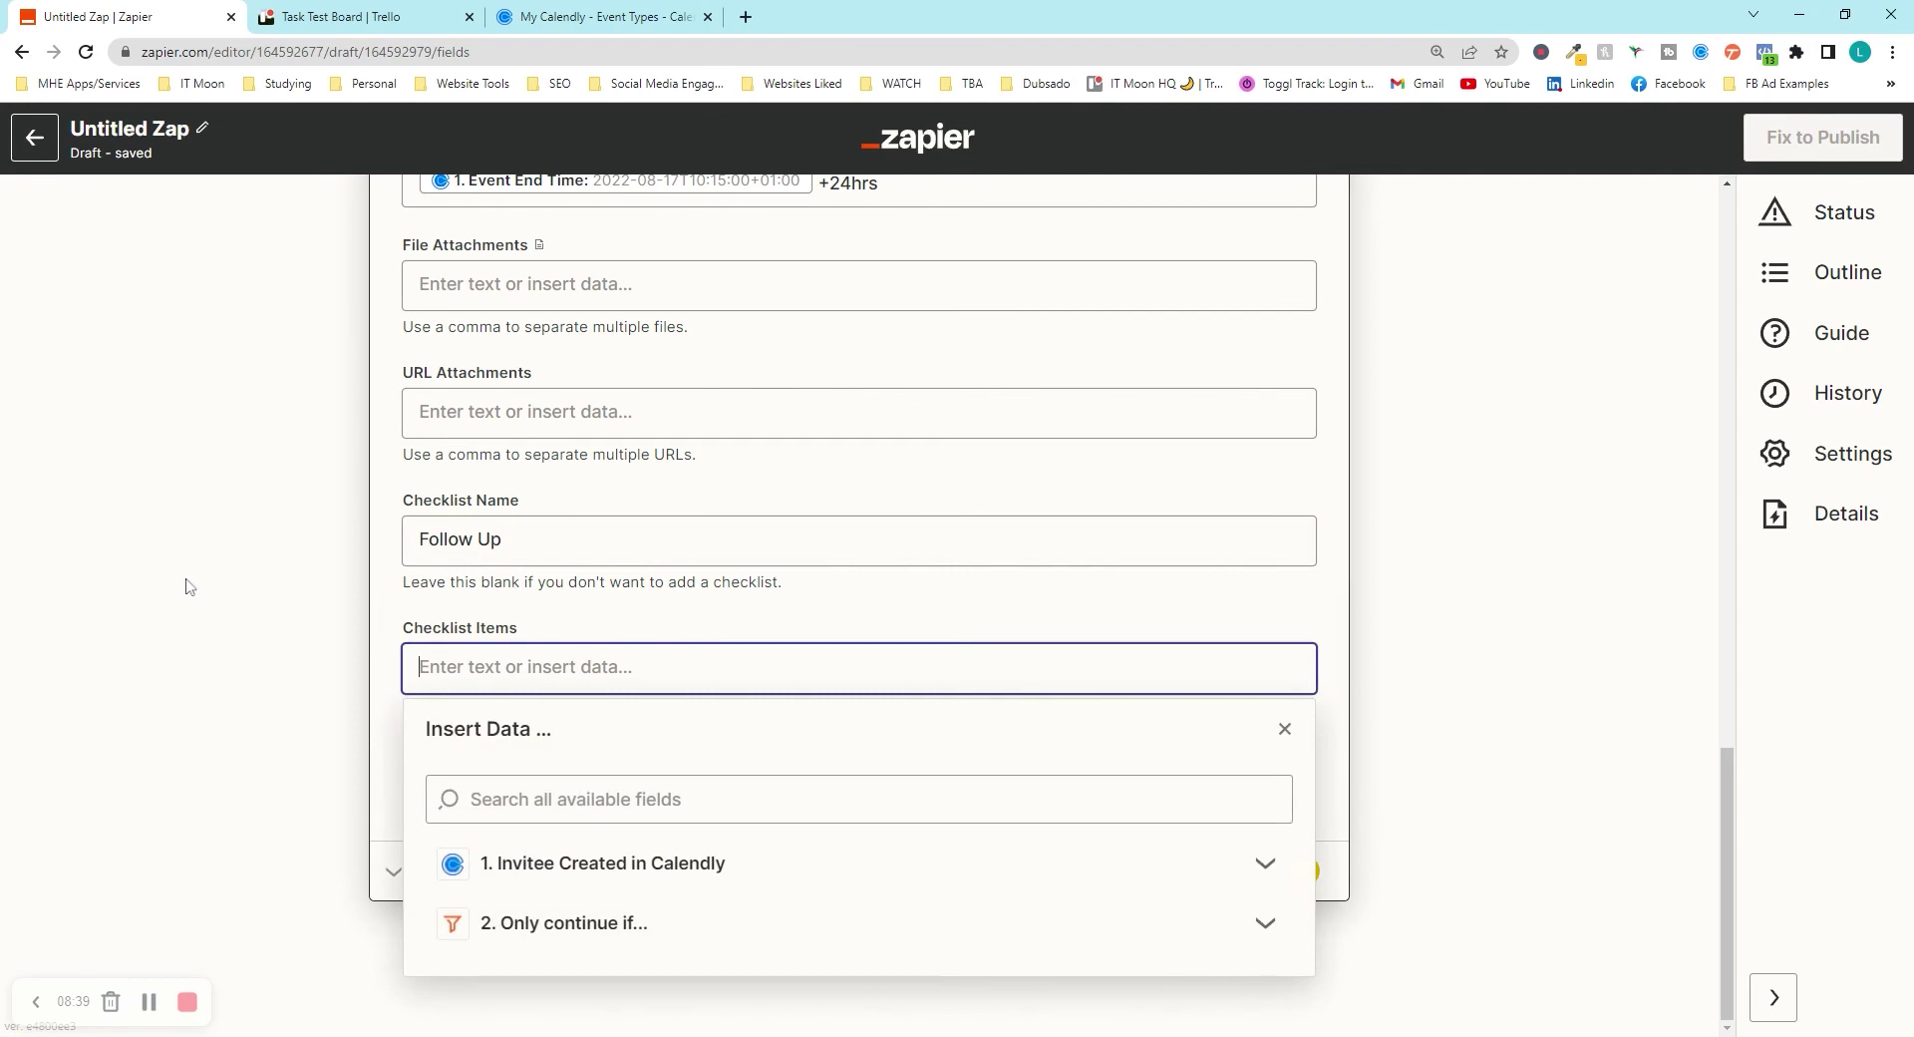
text(Se)
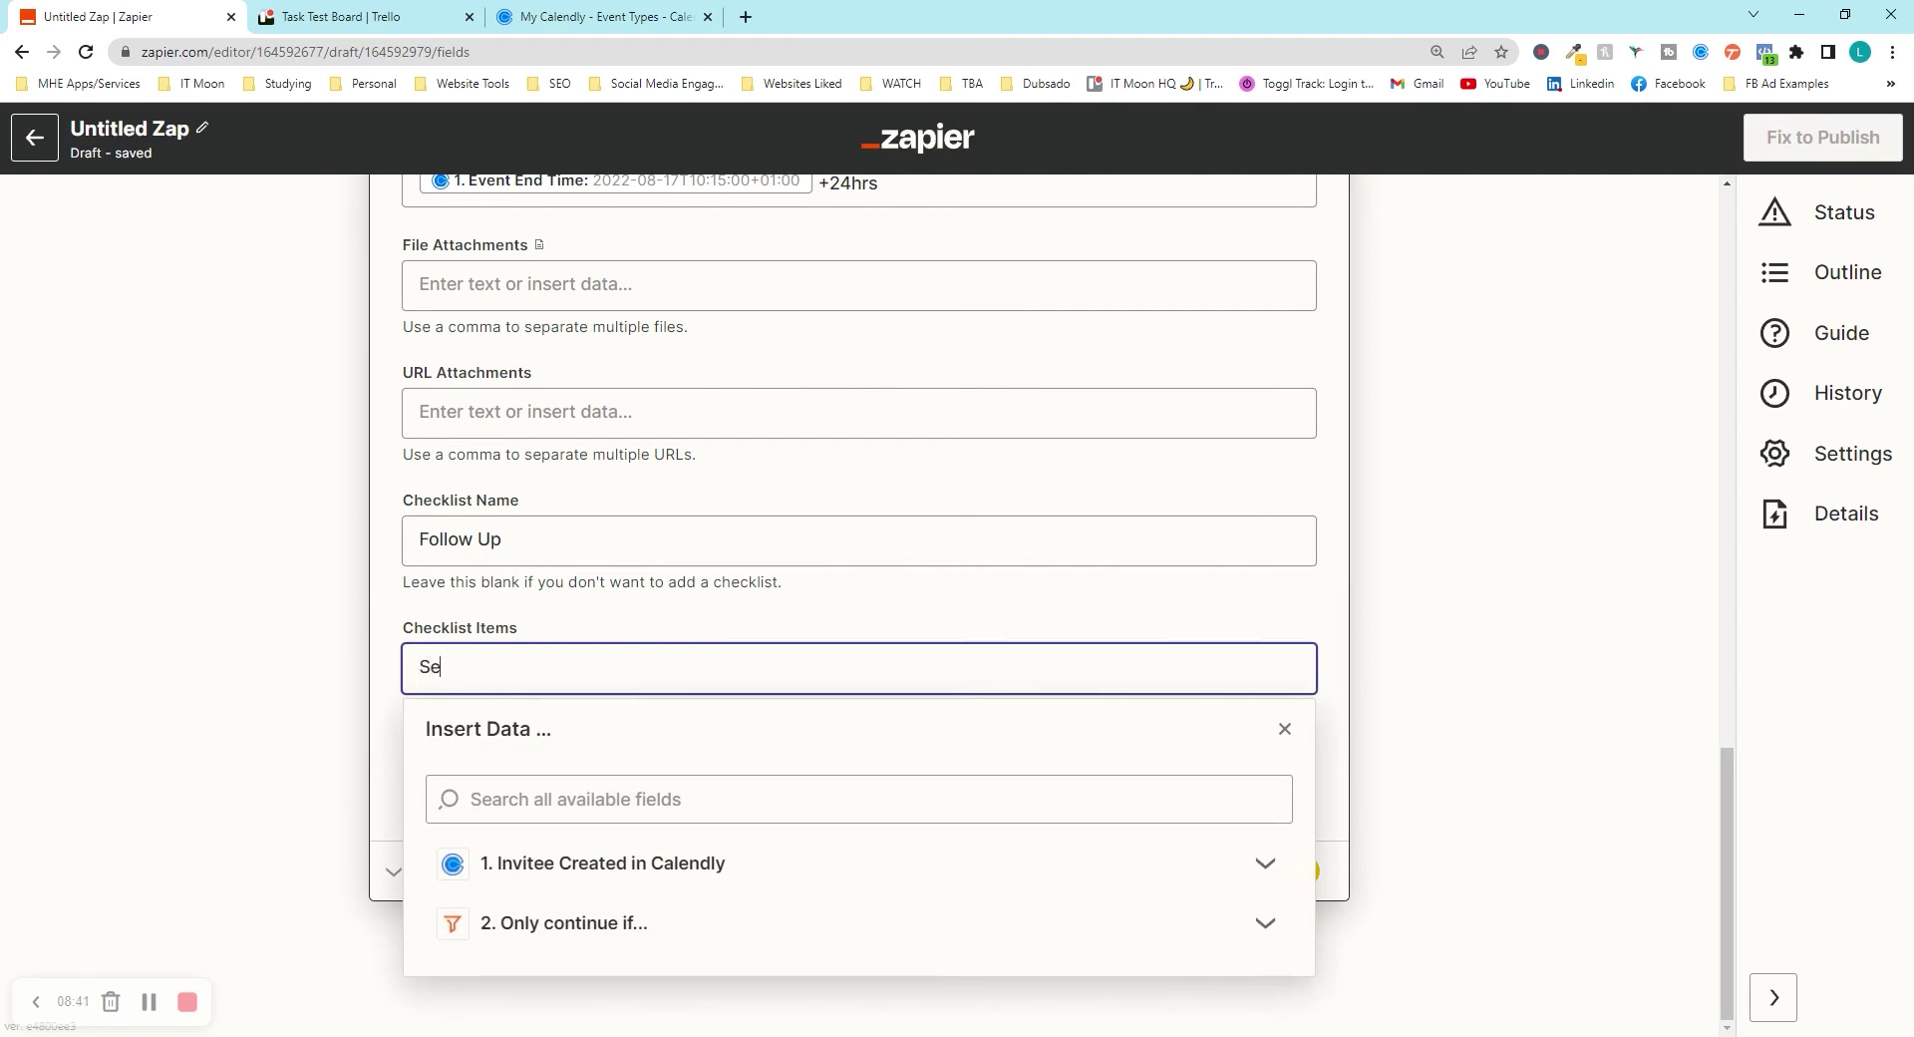
text(nd email about what was discussed on call)
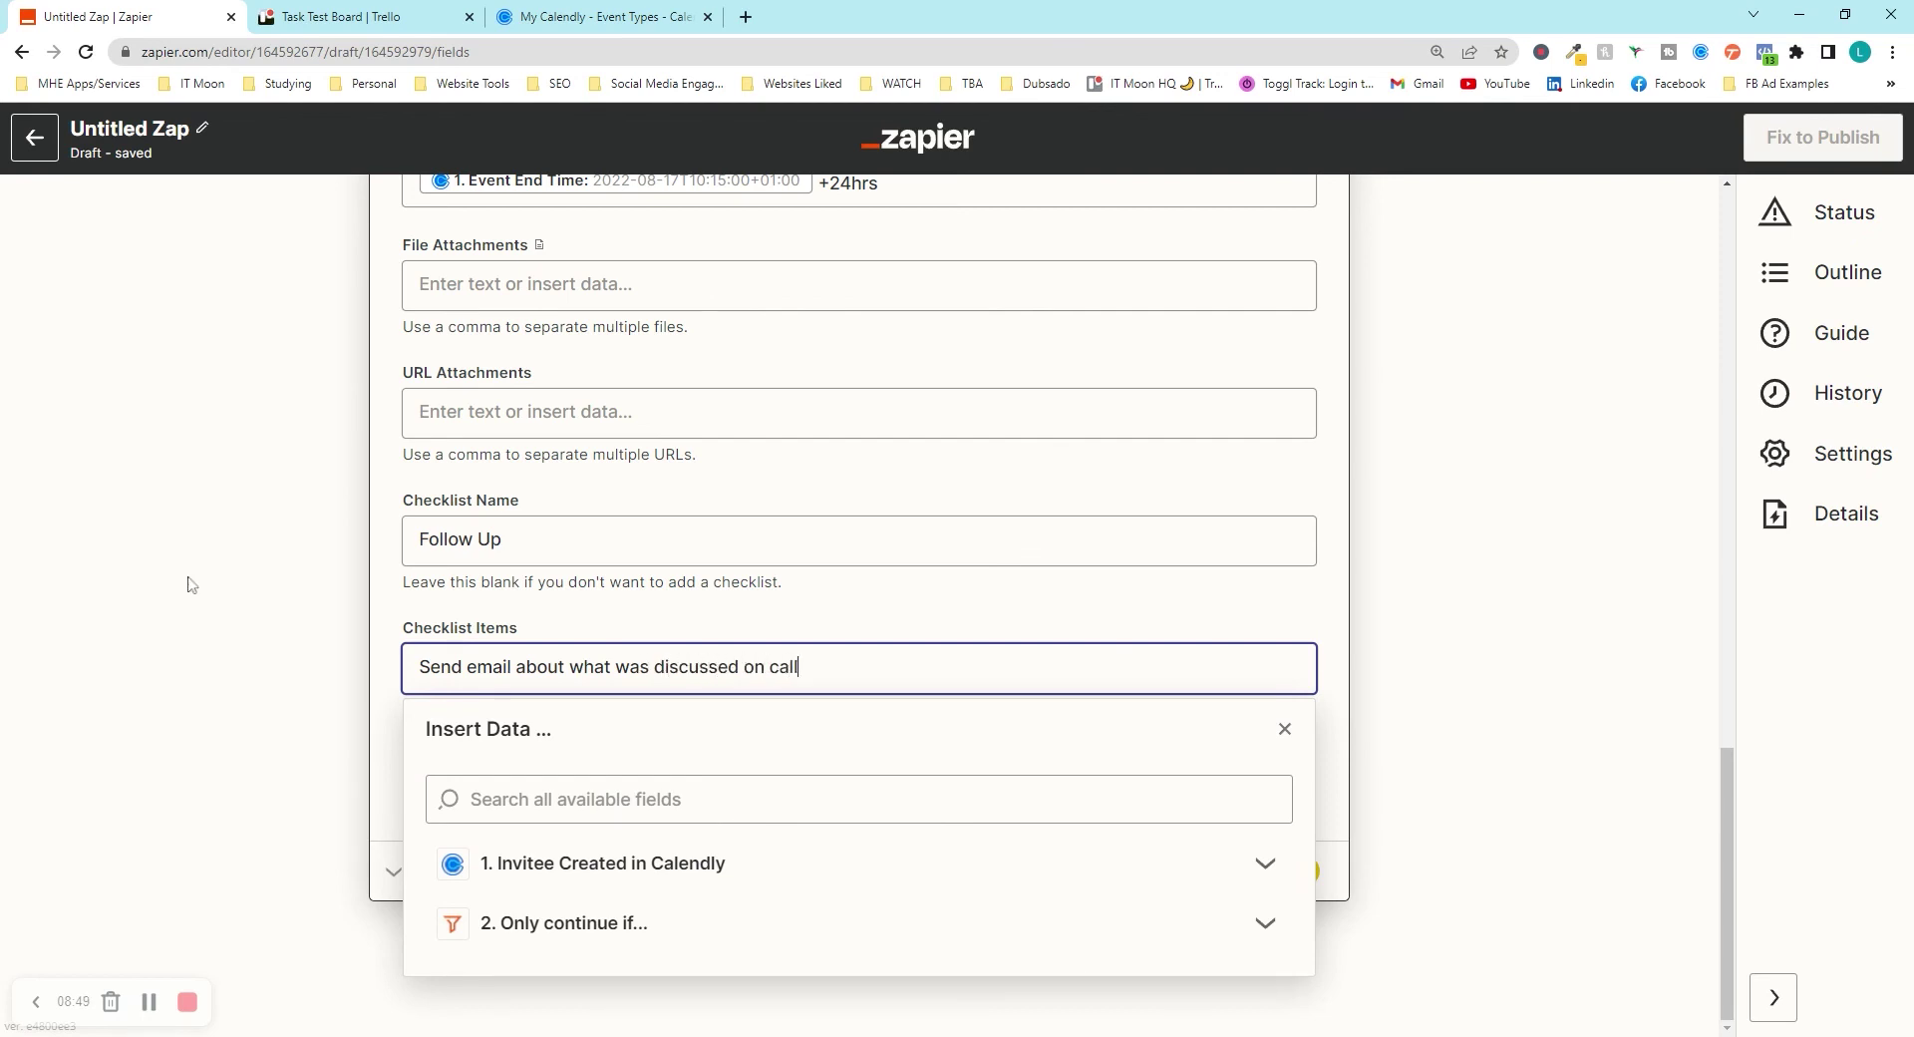
key(Return)
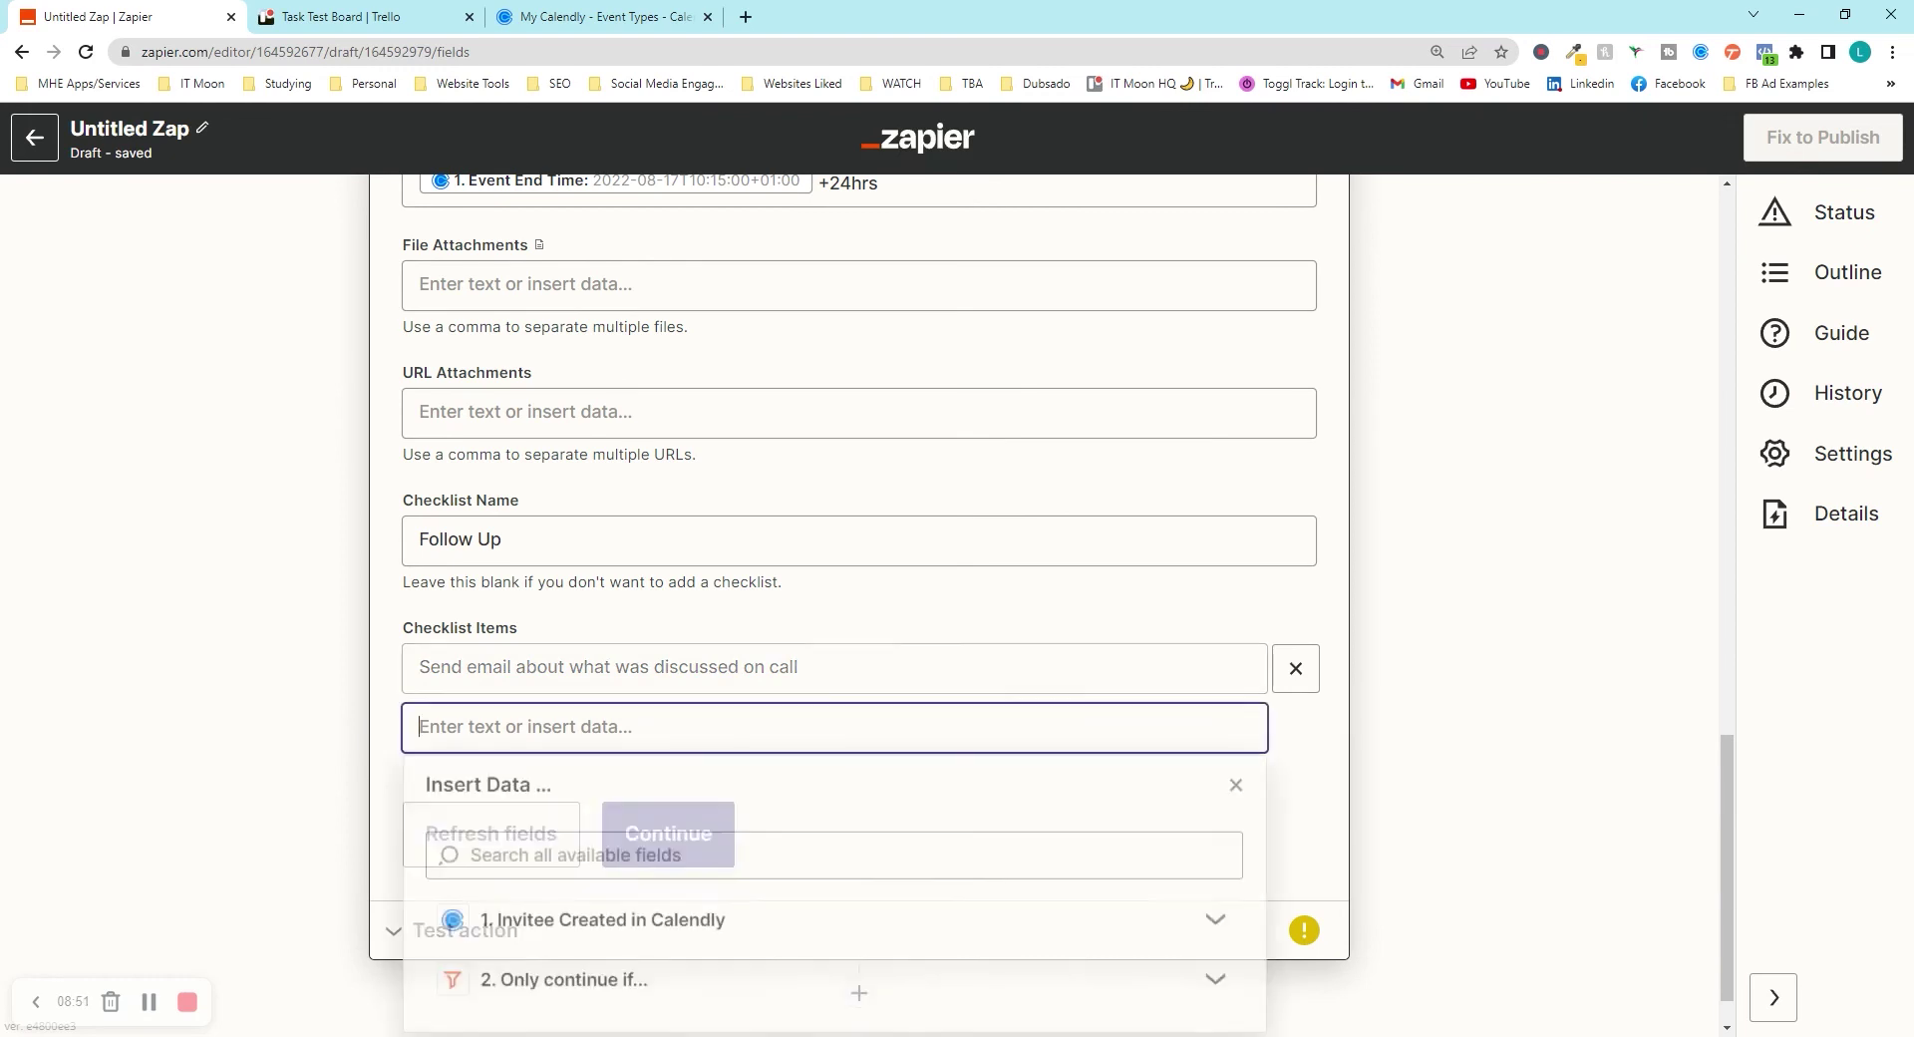
Step: Add "Follow up 1 week later" as the second checklist item
text(Follow u)
key(BackSpace)
key(BackSpace)
key(BackSpace)
text(ow up 1 week later)
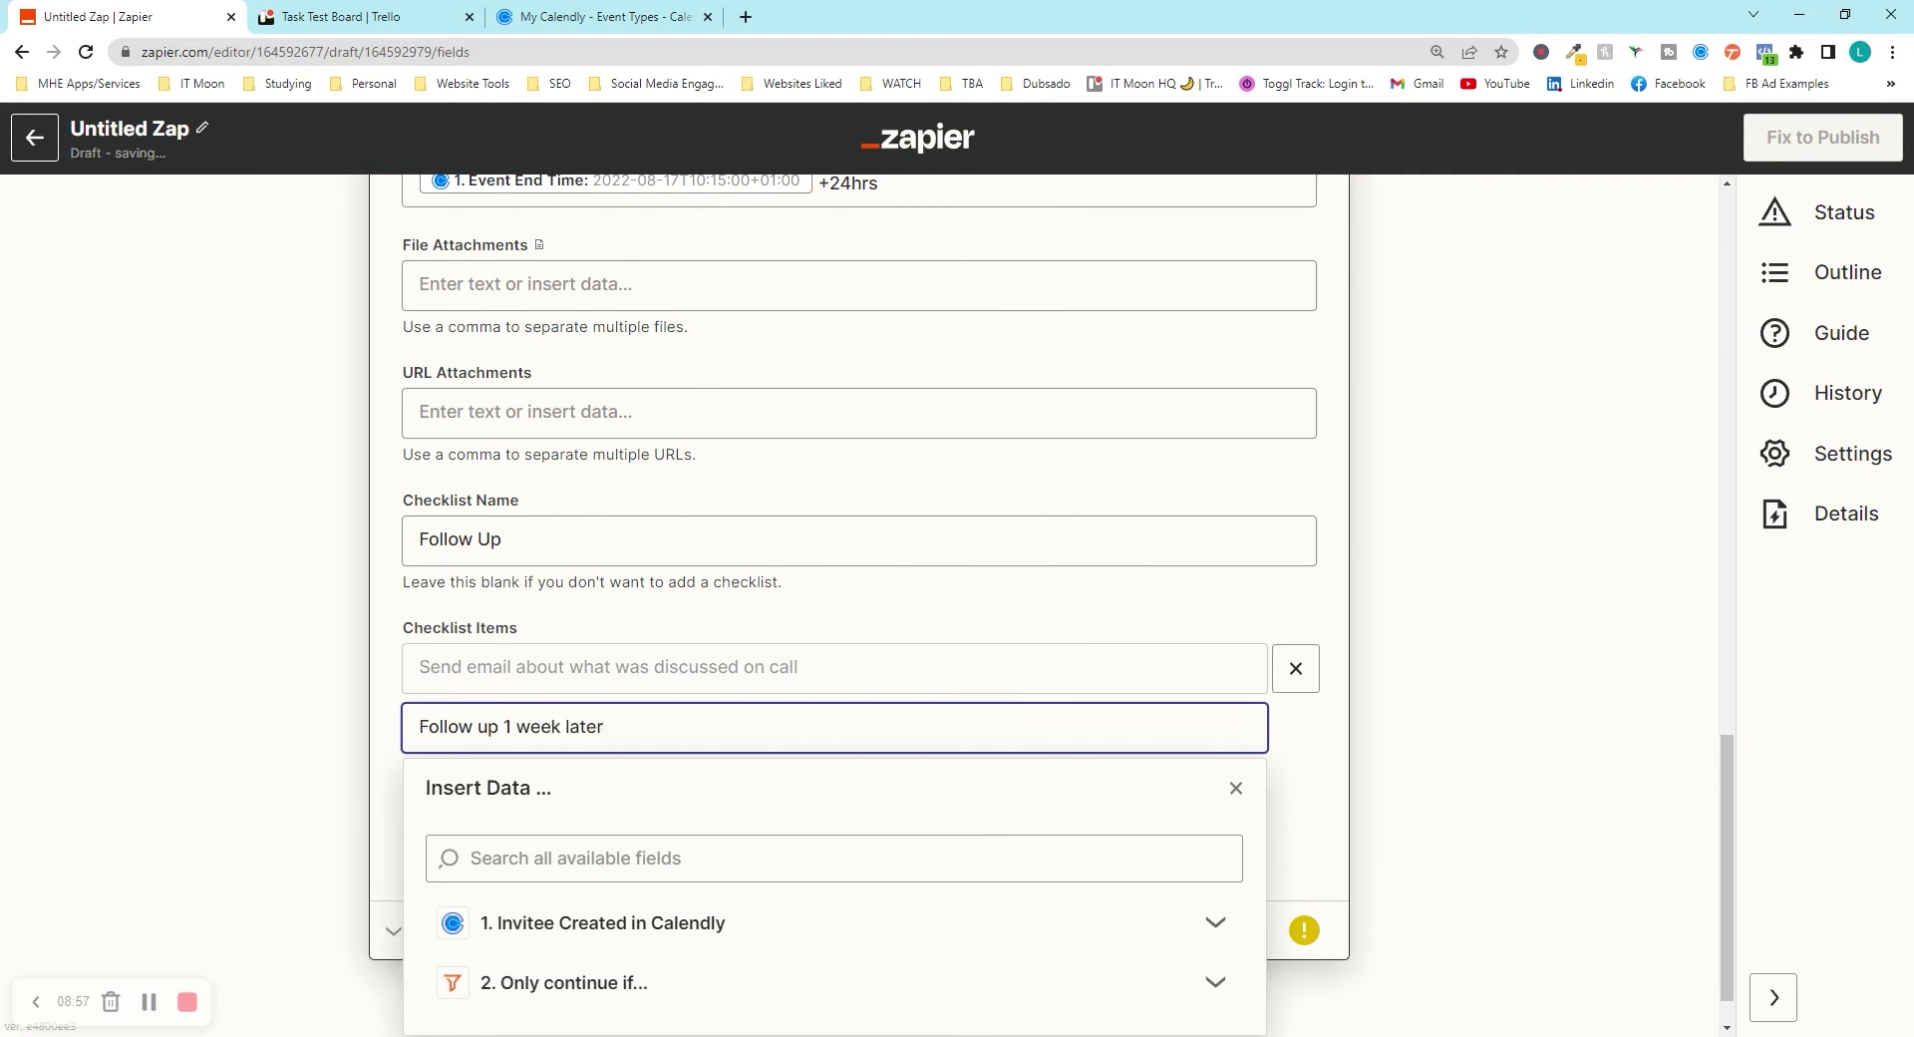
click(335, 683)
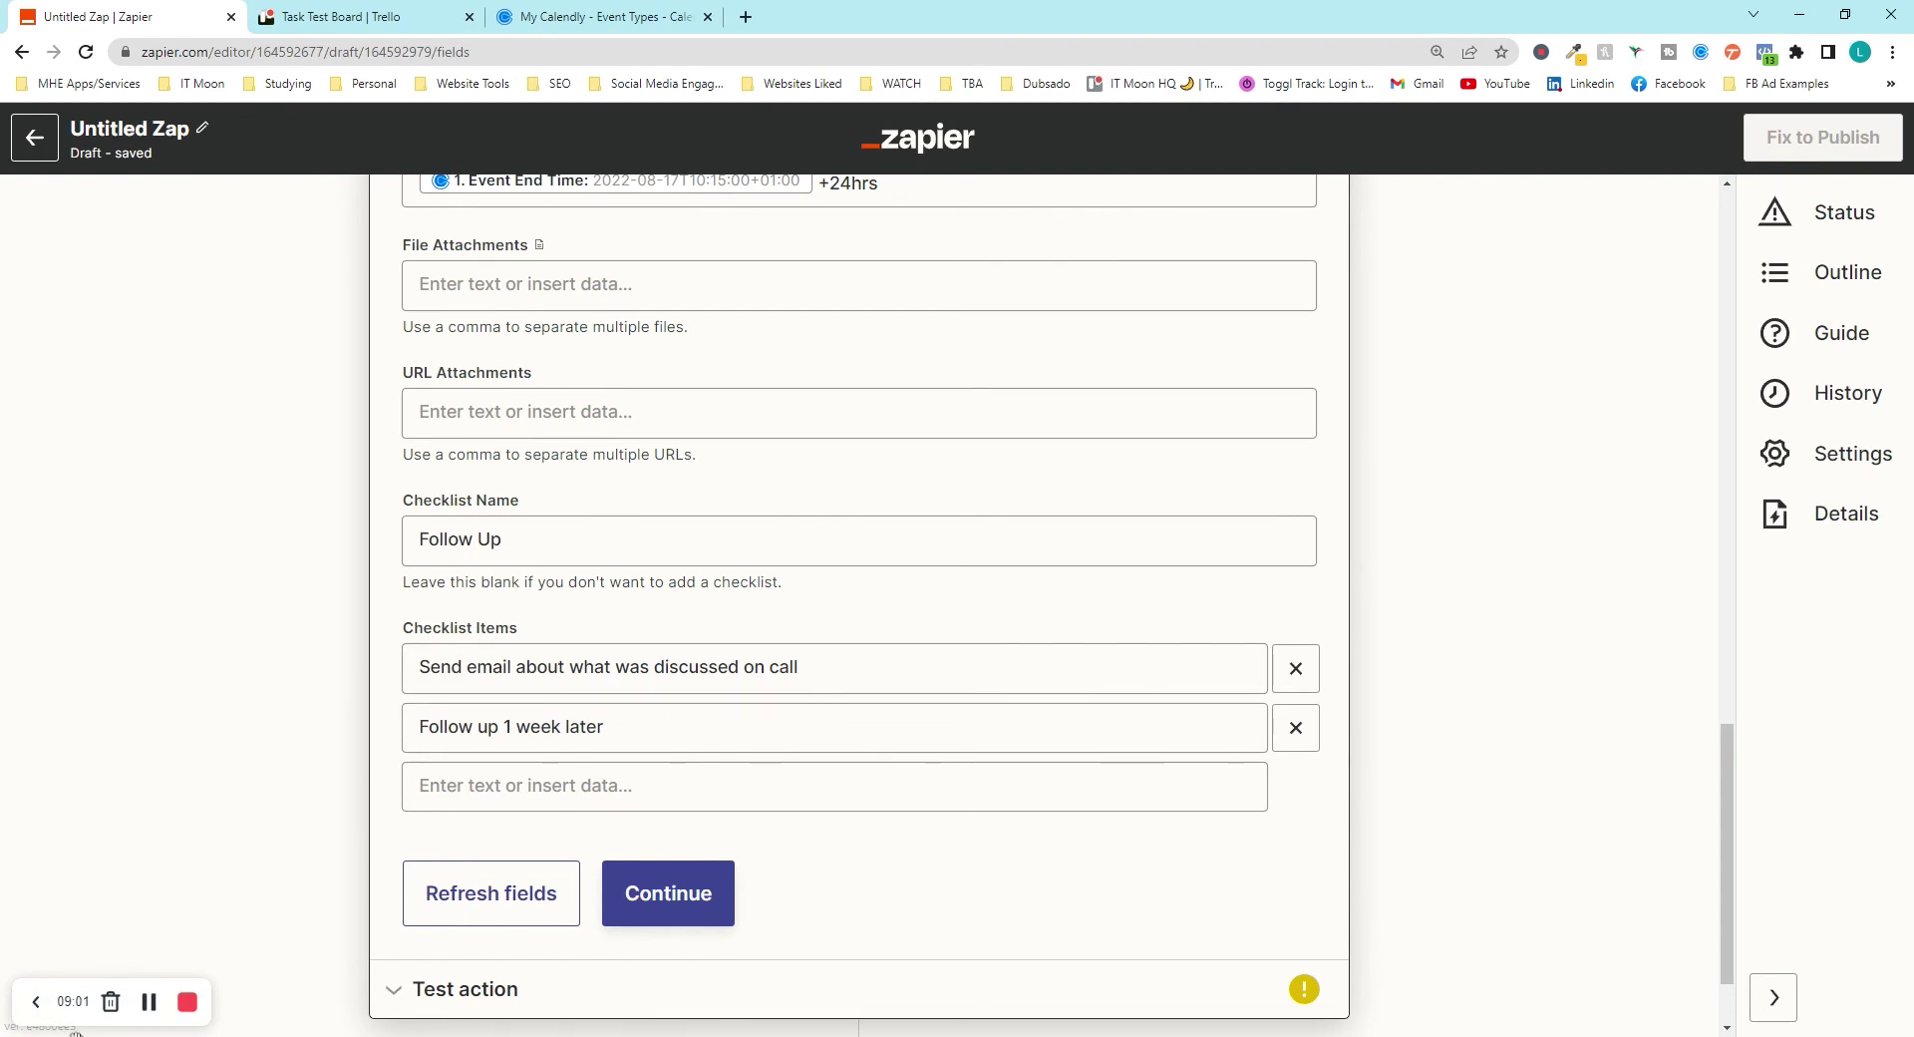
Step: Finish the Trello action setup, check the data prepared for the card, and run the test with review
click(727, 896)
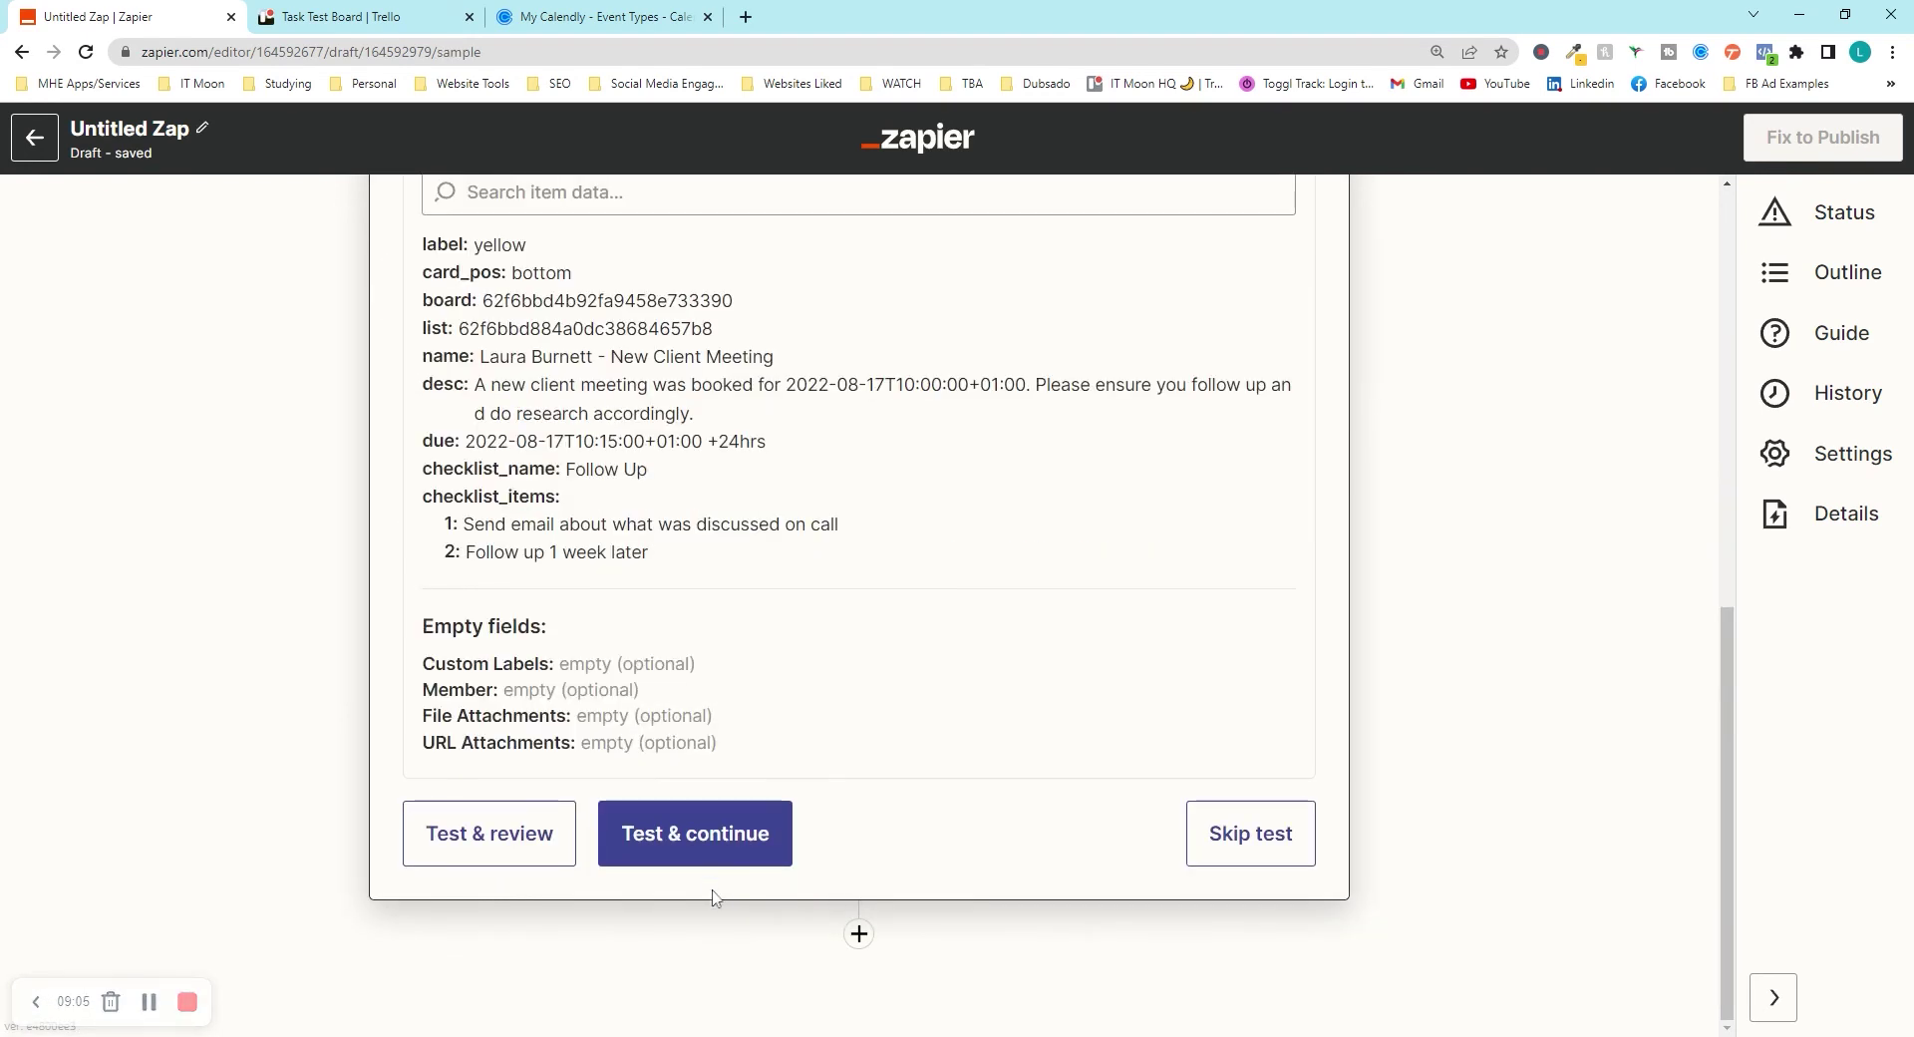
scroll(857, 932, up, 3)
scroll(431, 798, down, 3)
click(474, 835)
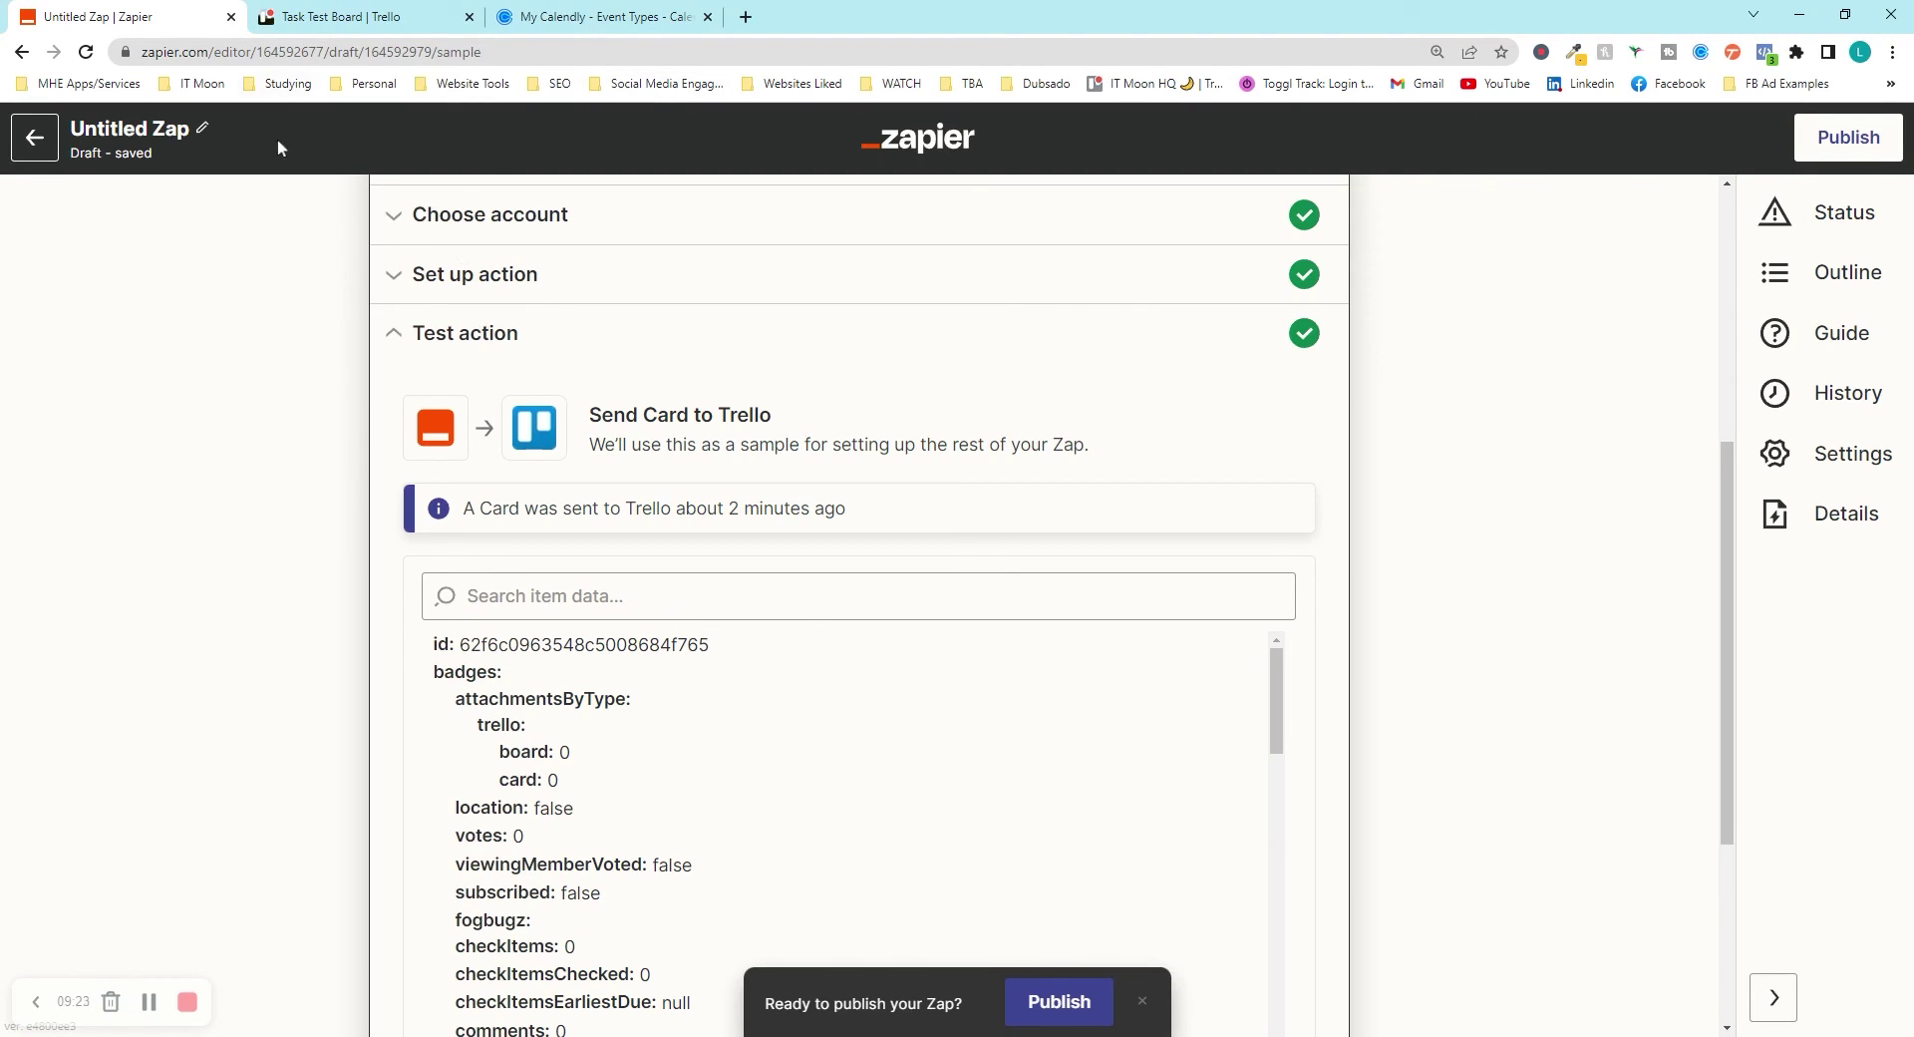
Step: Switch to Trello and inspect the test card's label, due date, description and checklist in the To Do list
click(336, 15)
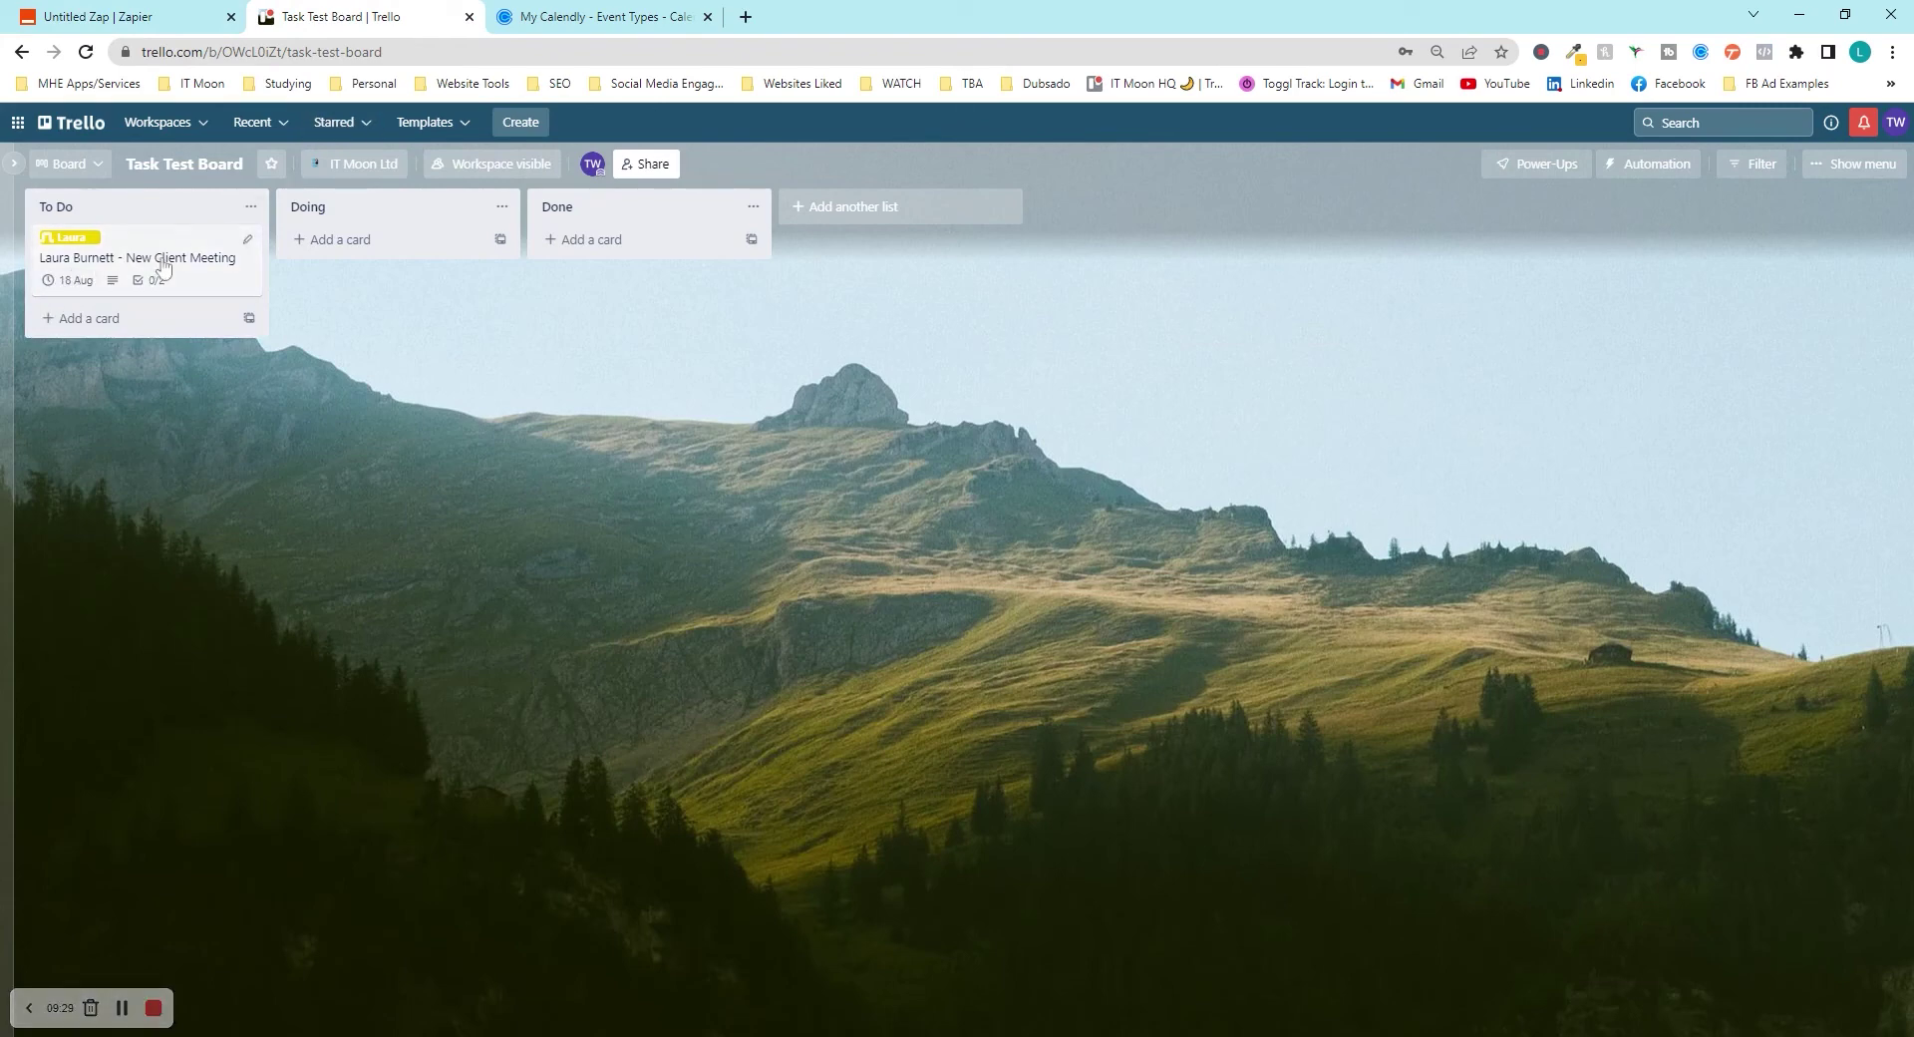
click(222, 279)
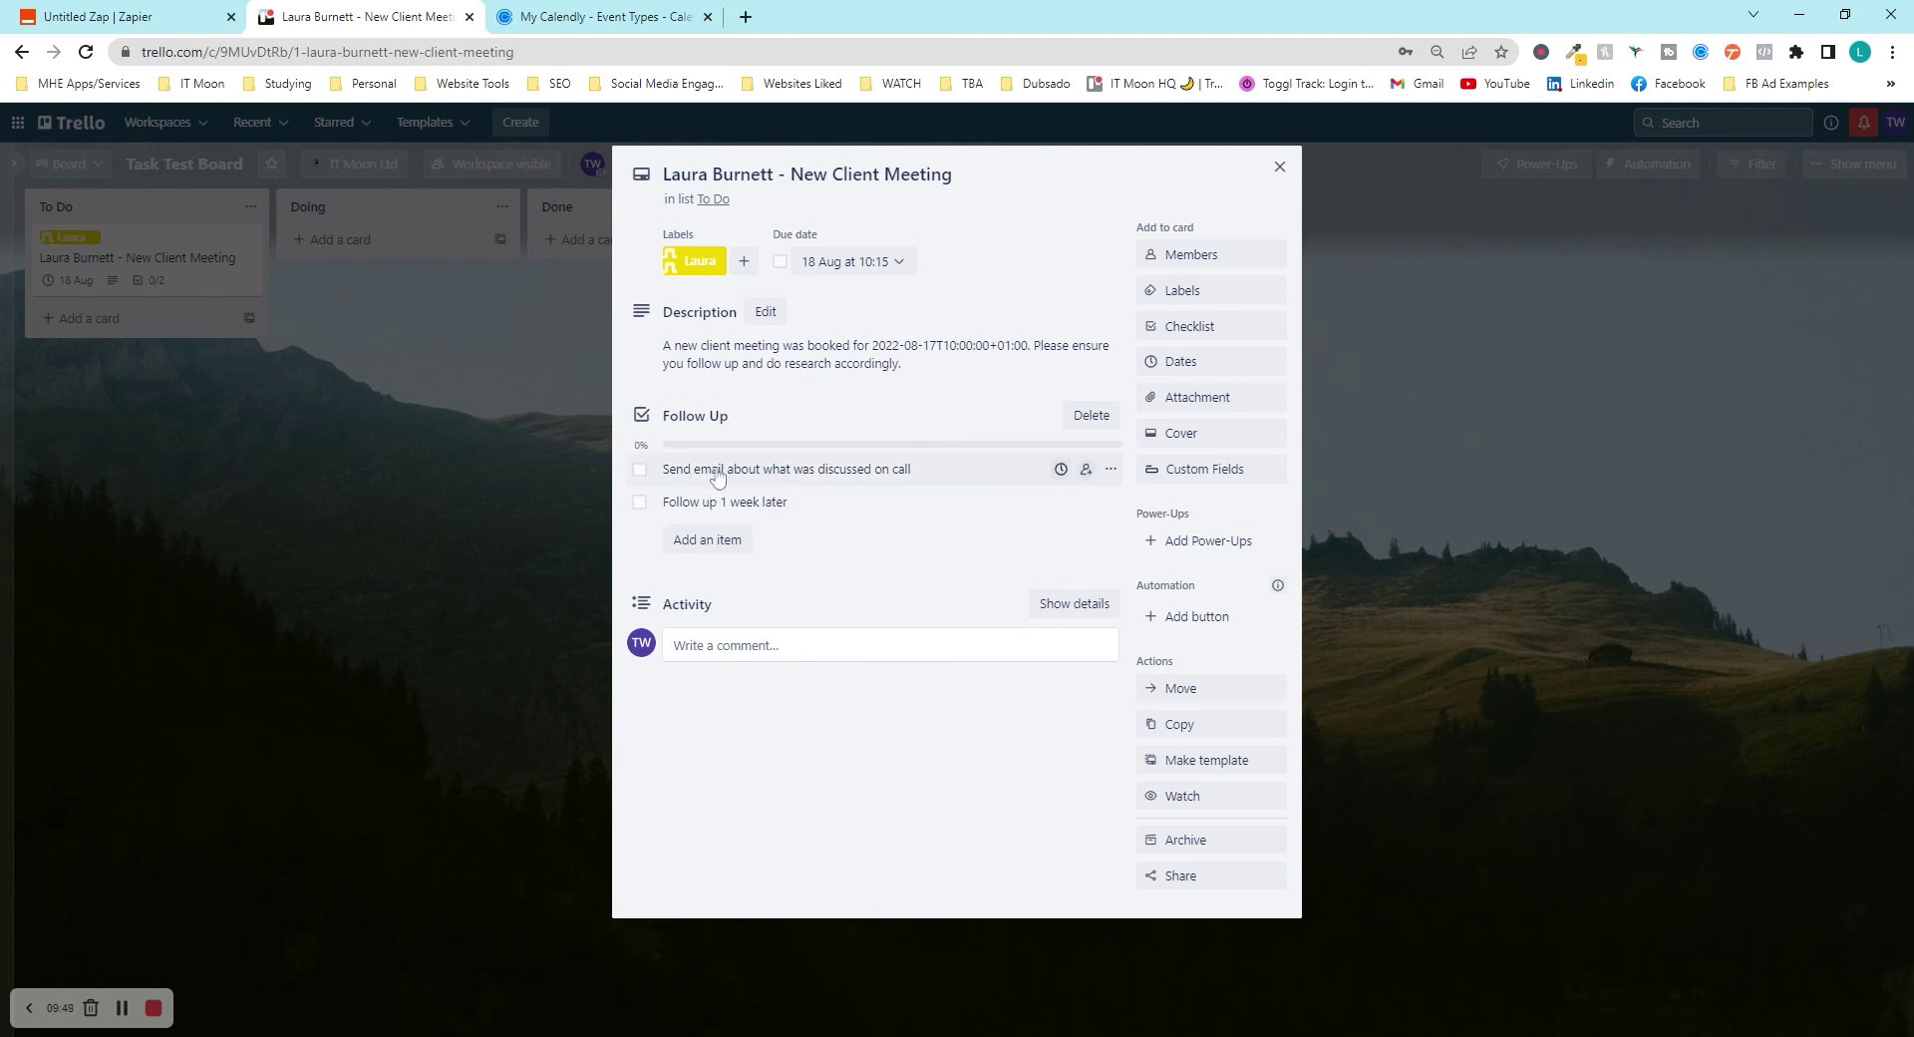
click(387, 444)
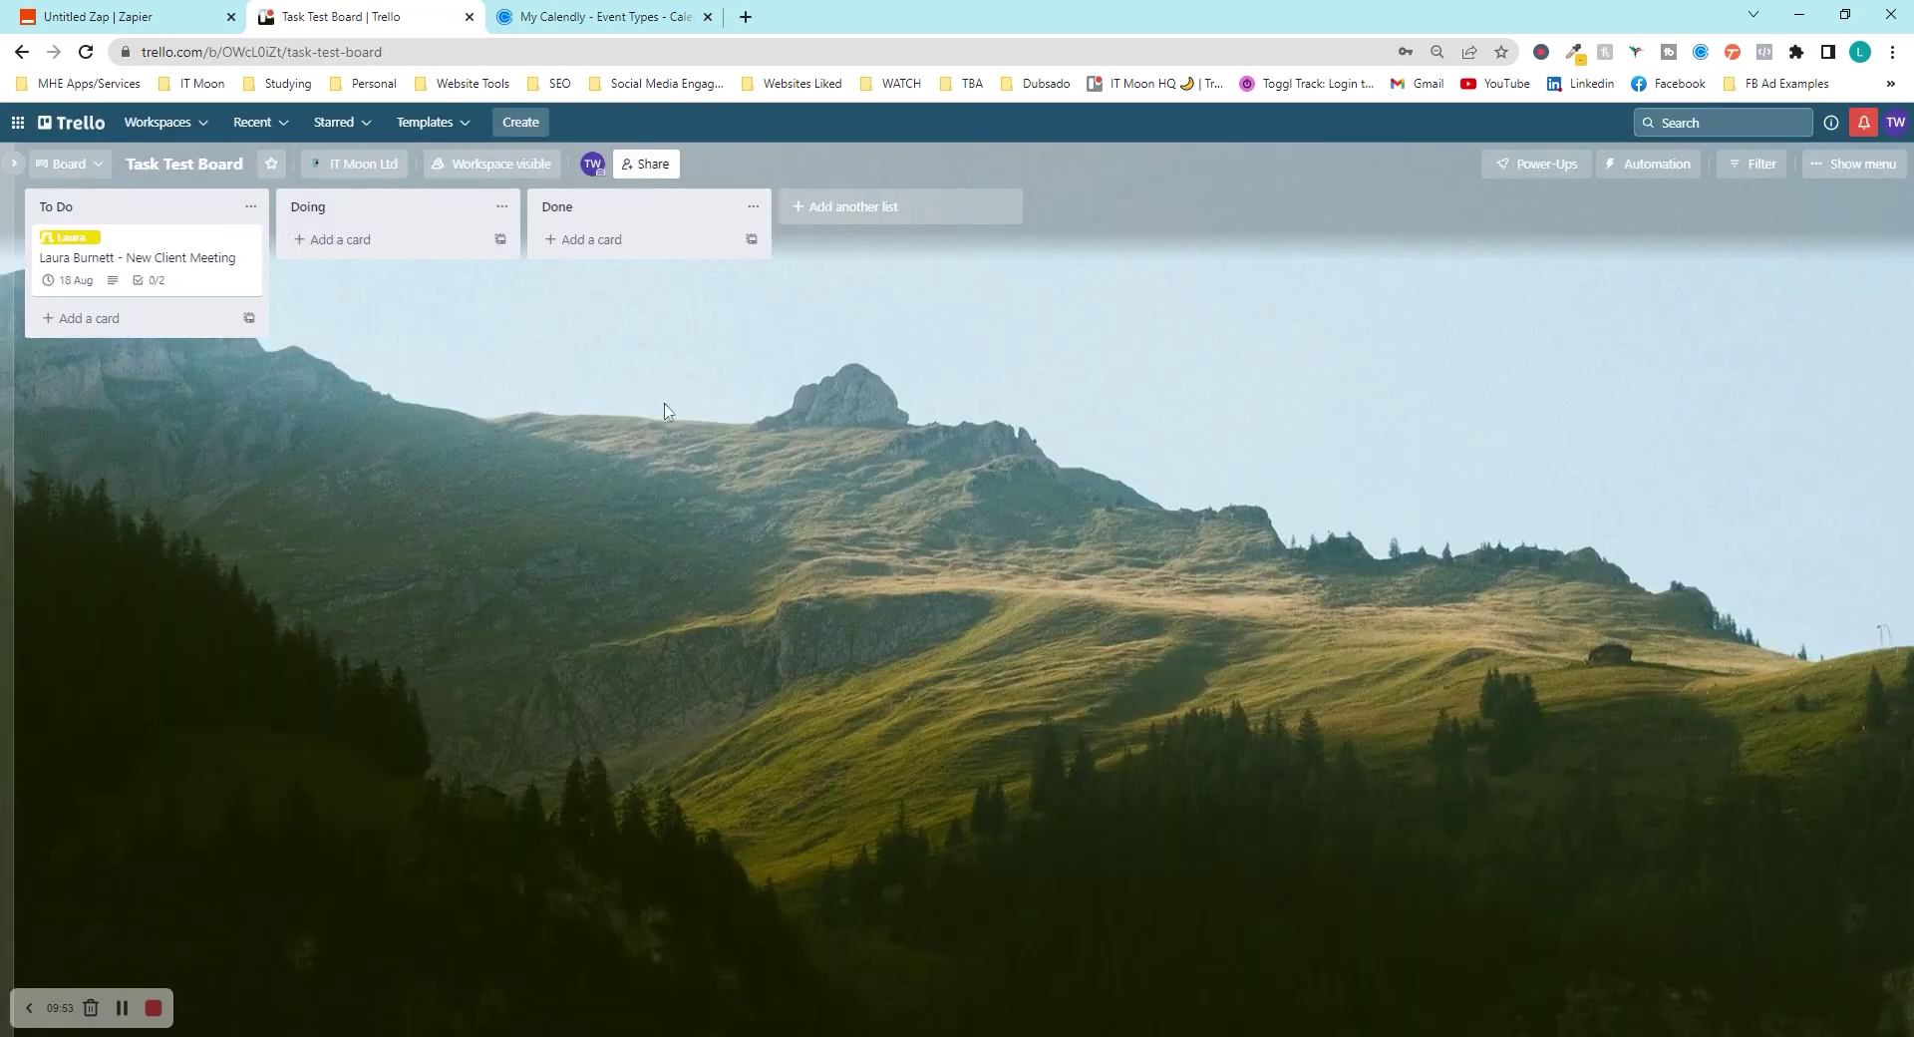
Step: Return to Zapier and rename the Zap as "New Client Meeting -> Trello"
click(130, 20)
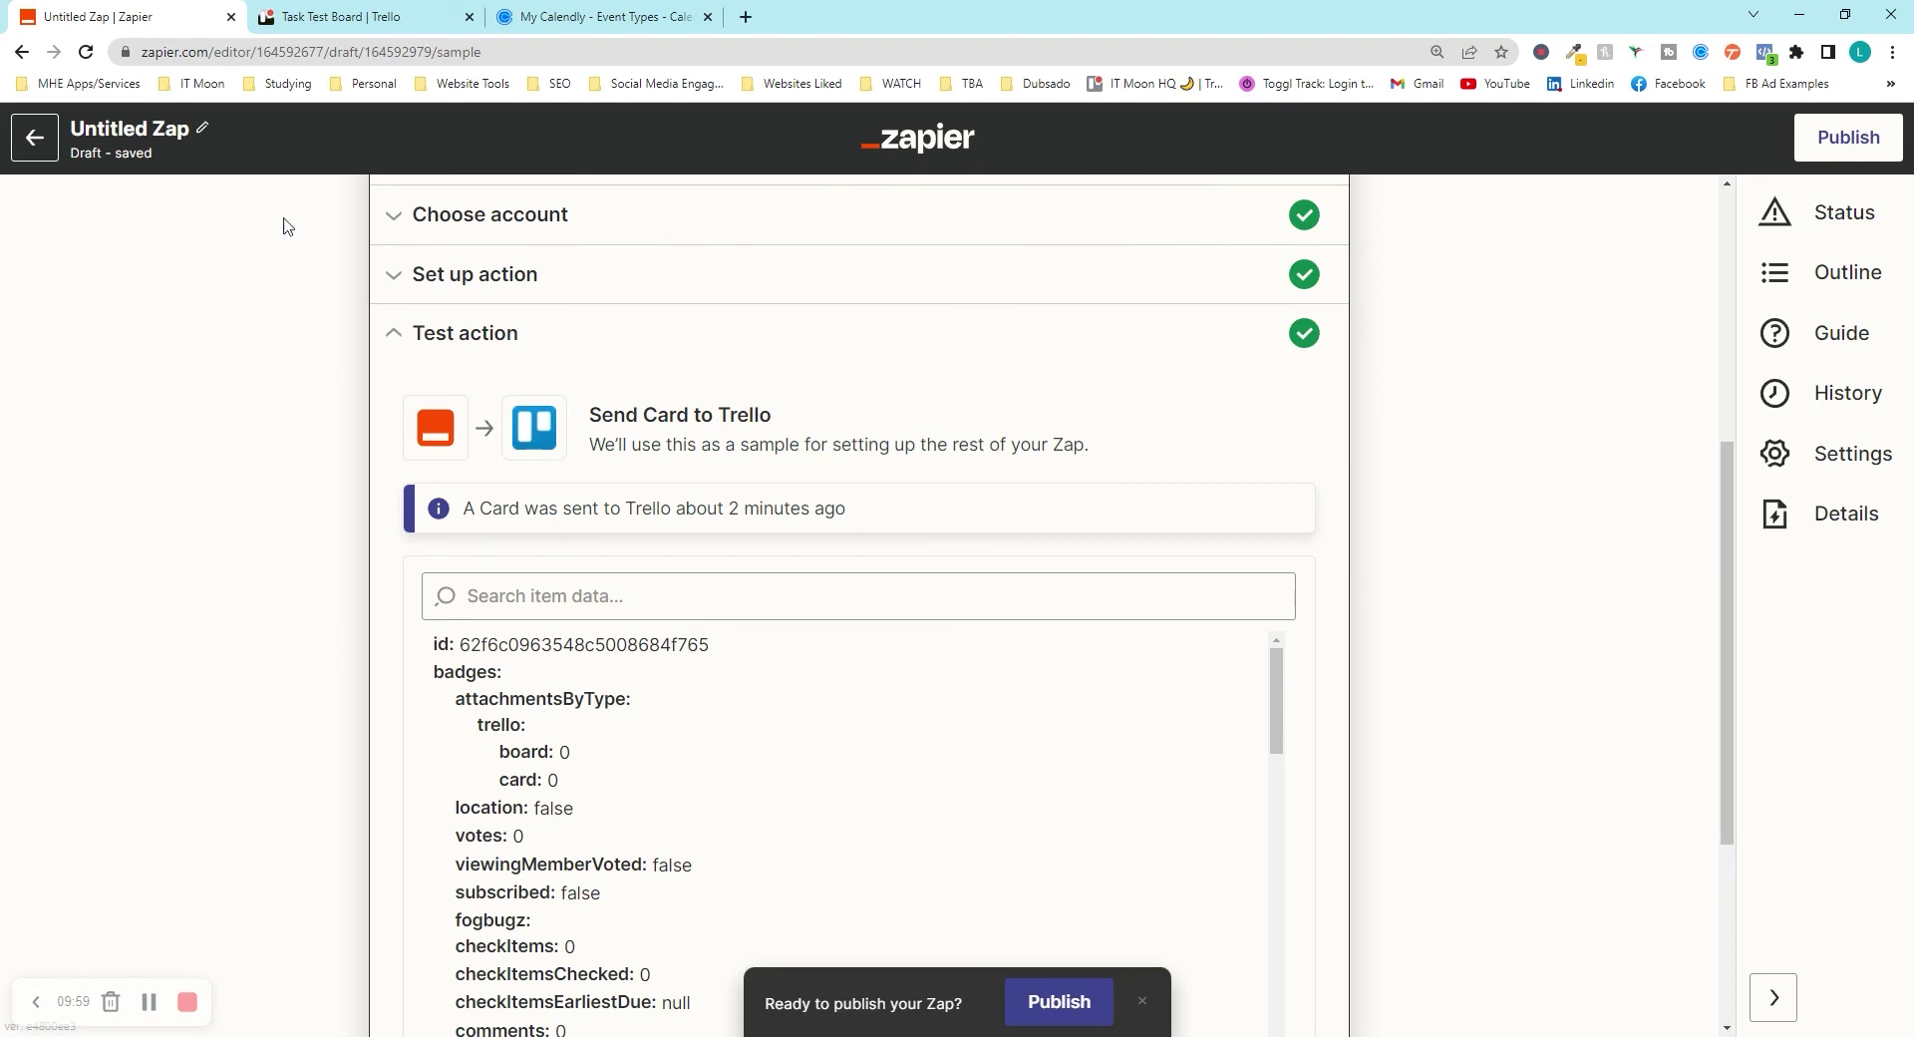
click(200, 129)
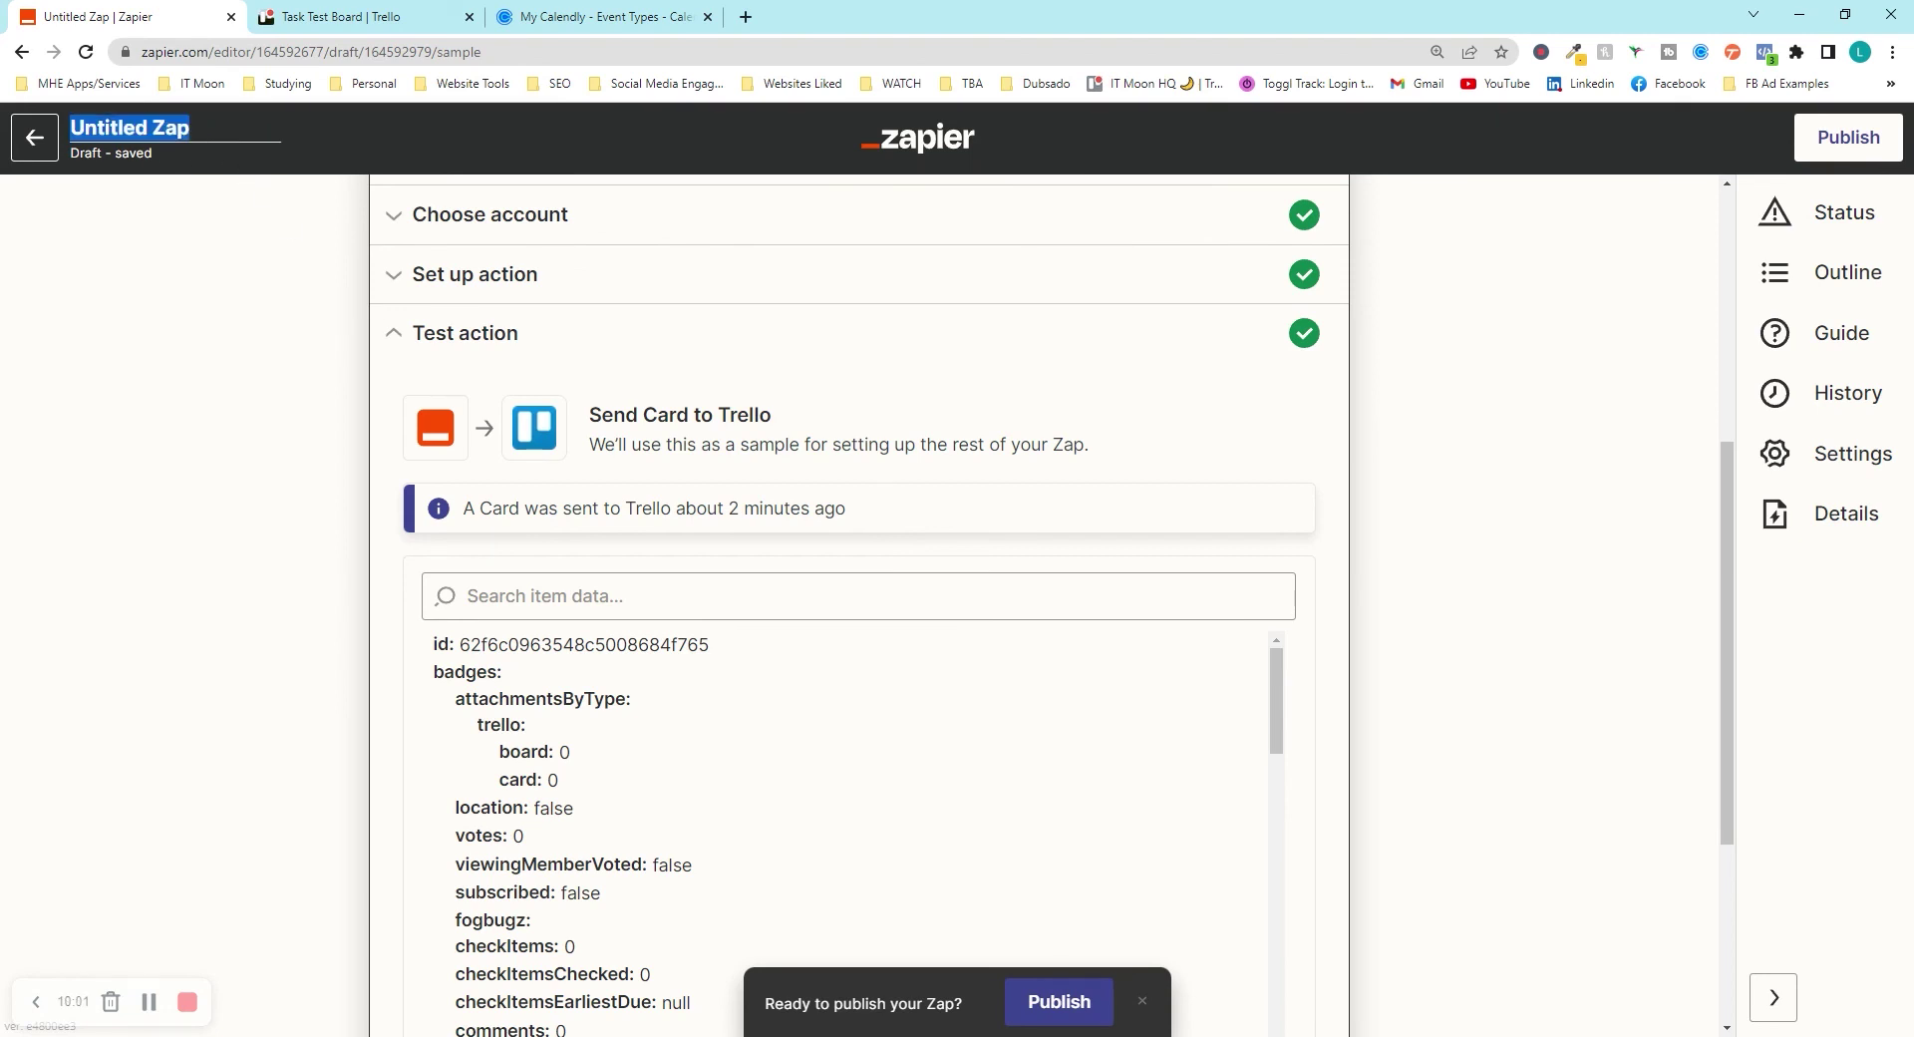
text(Calendly)
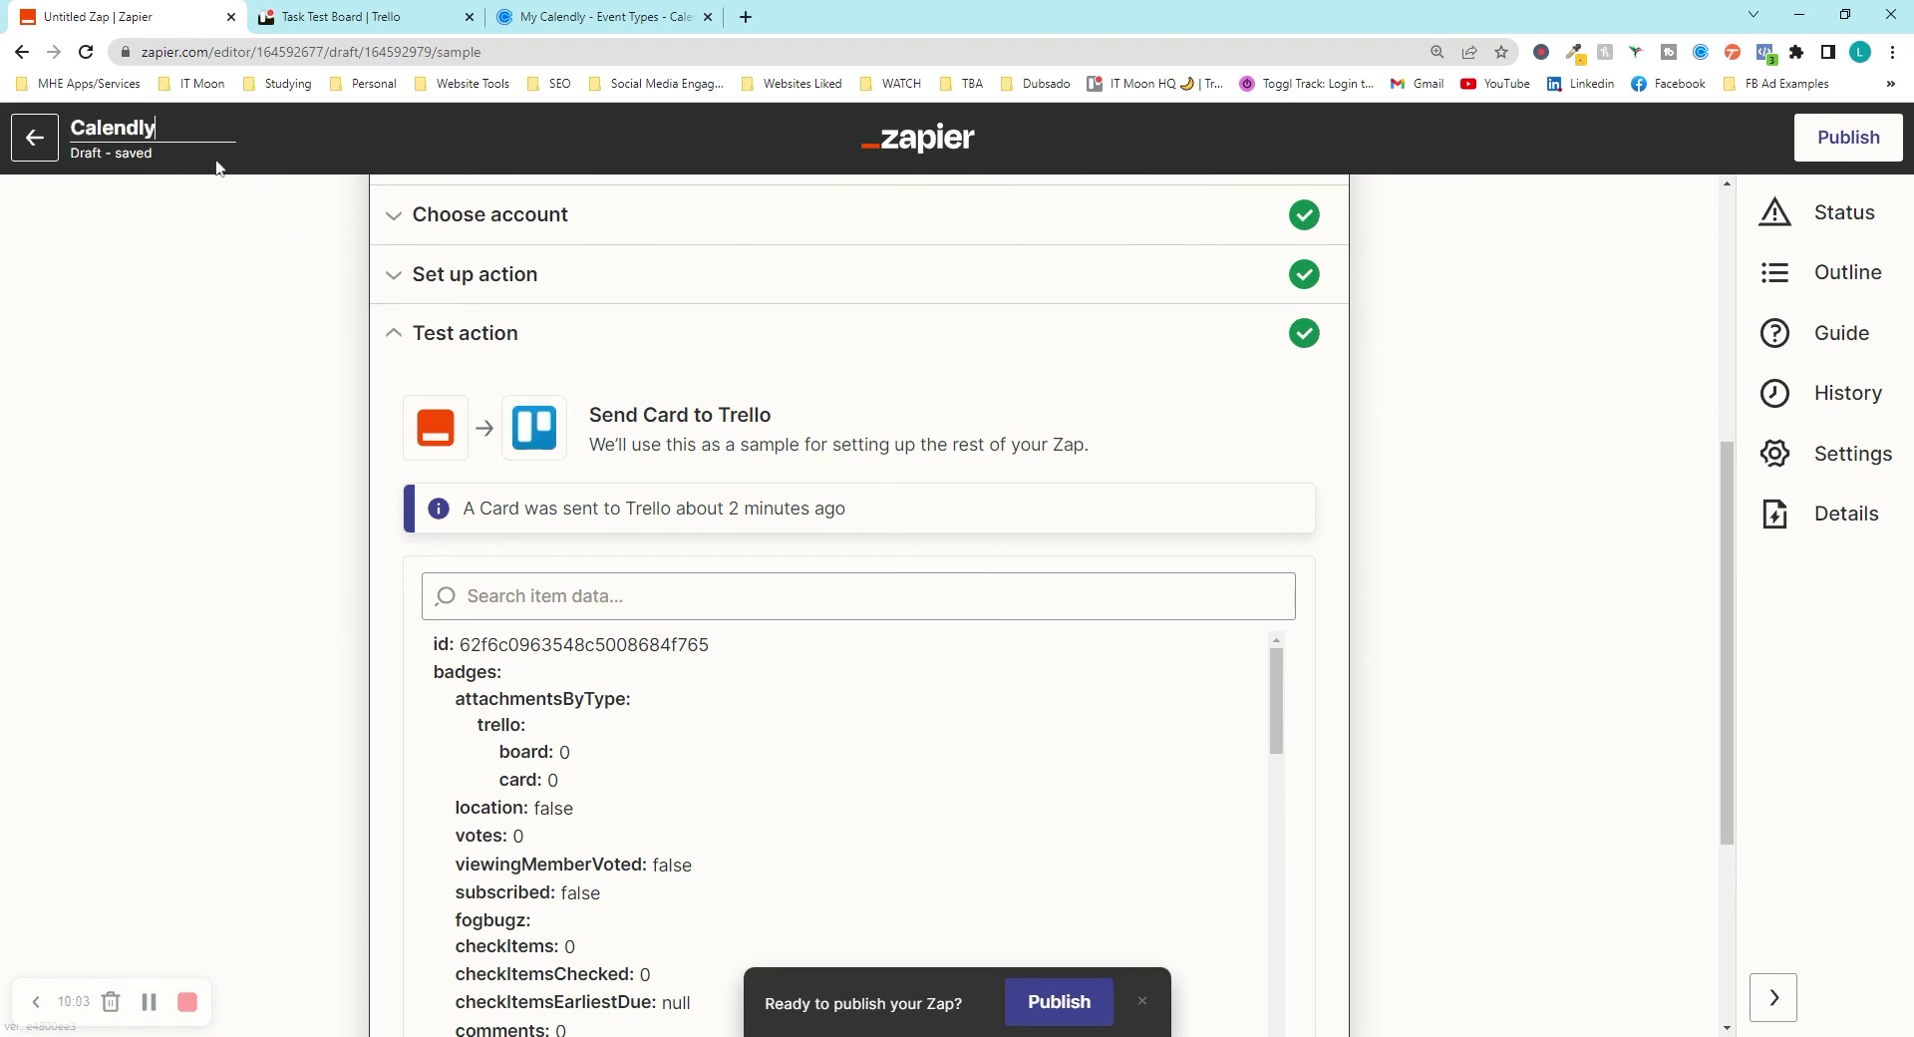
key(ctrl+a)
text(New Client Meeting)
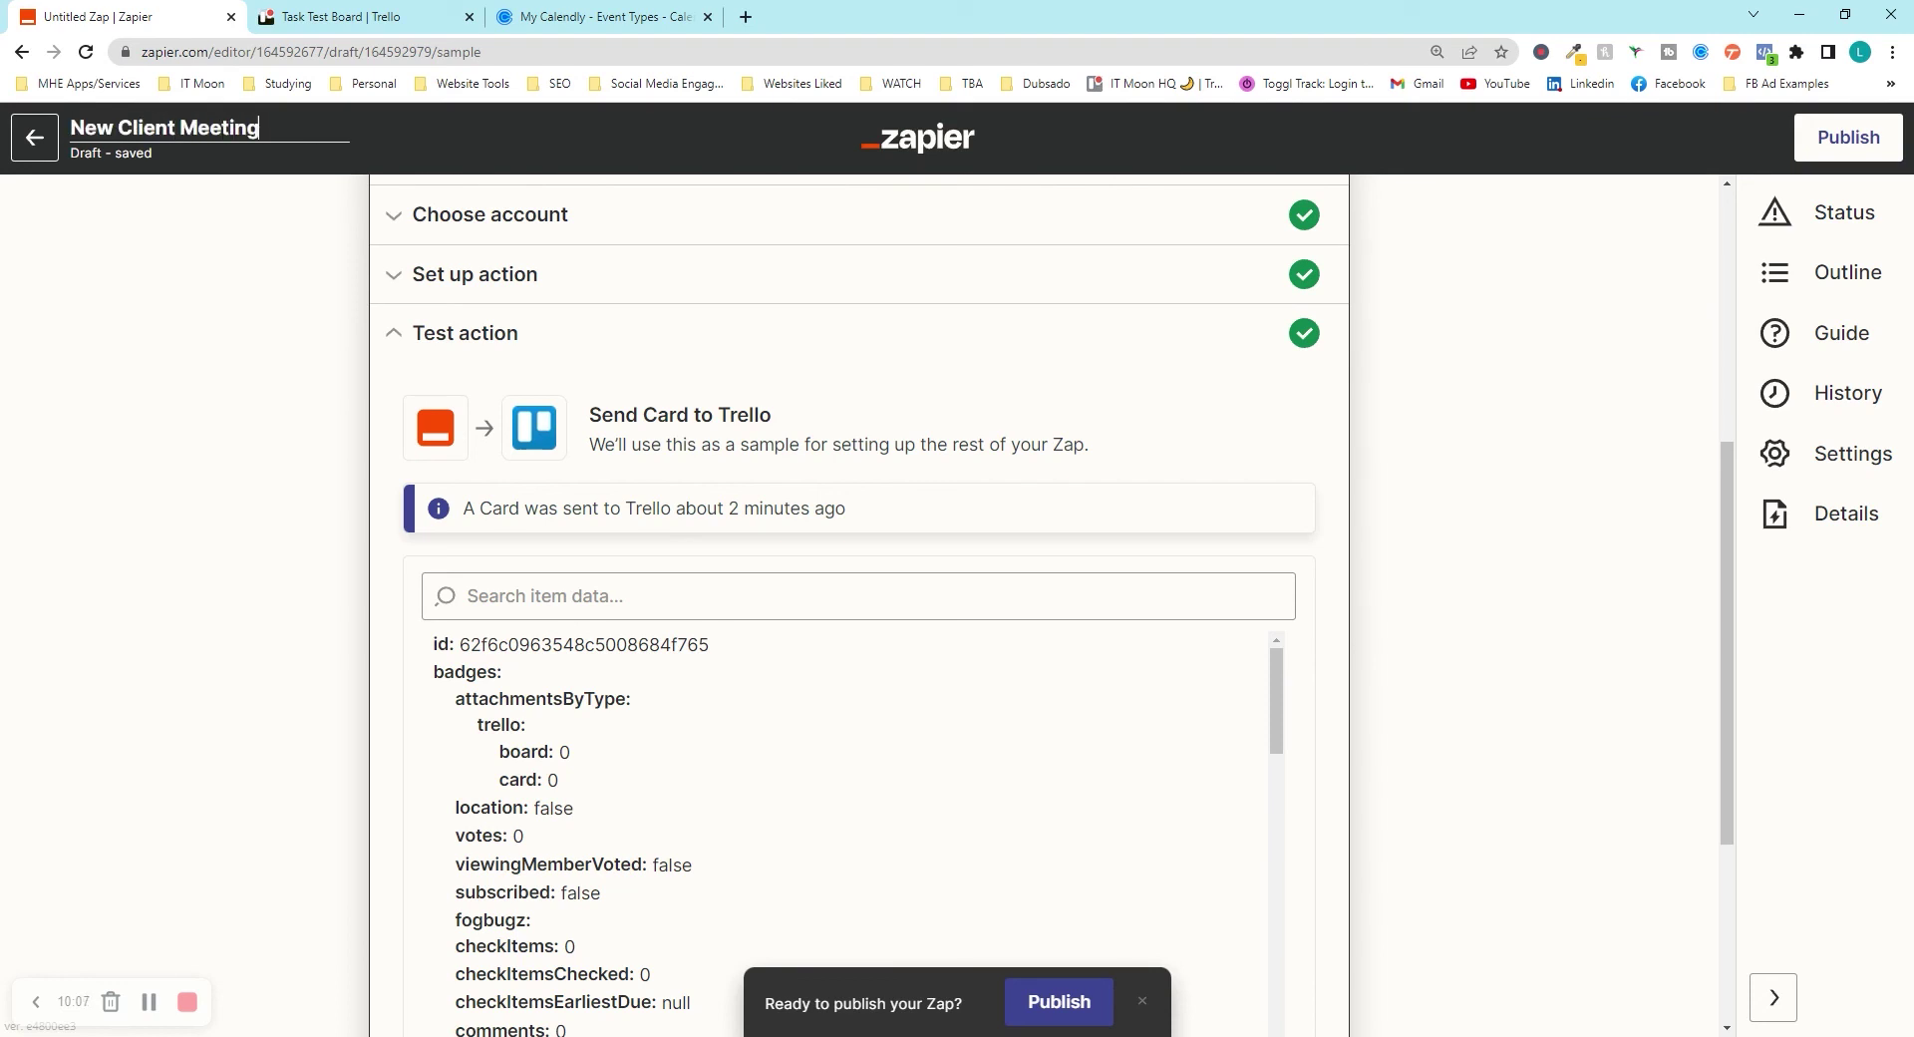
text(→ Trello)
click(260, 126)
click(97, 317)
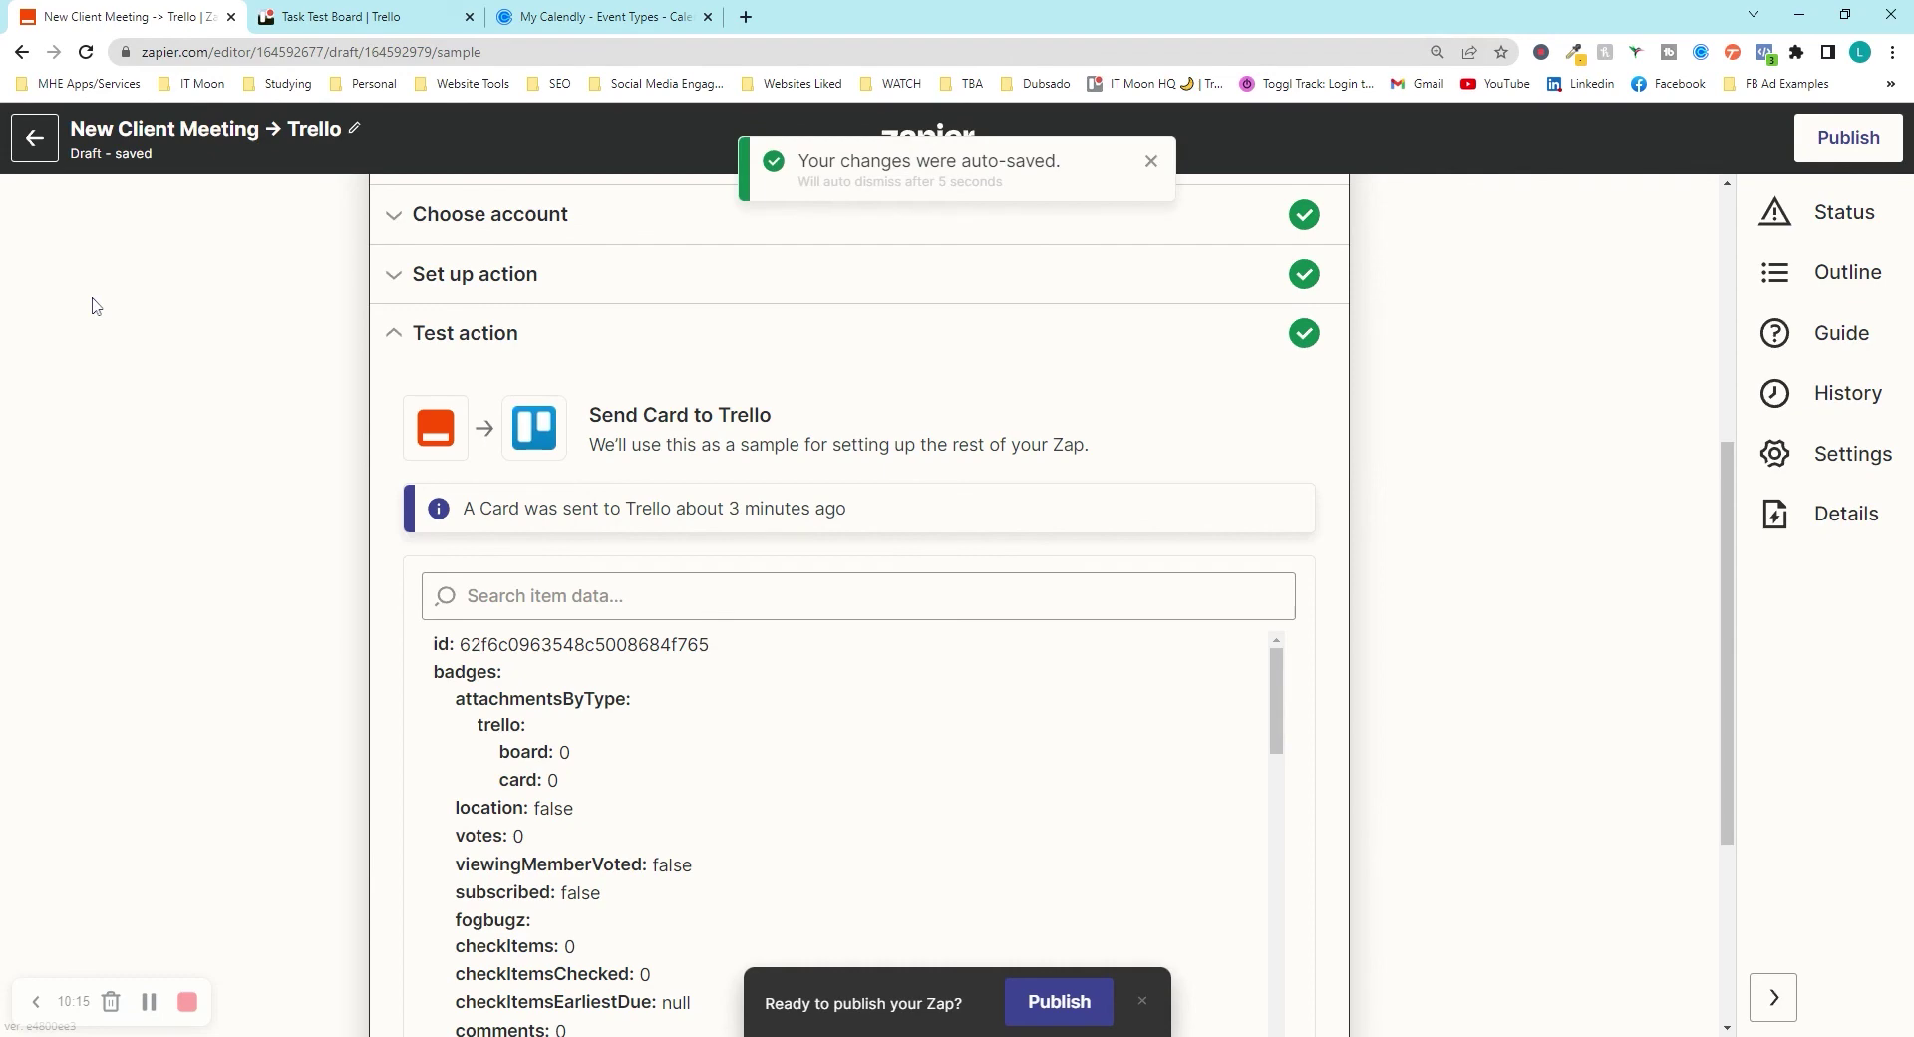
Step: Publish and turn on the Zap, and switch back to the Task Test Board in Trello
click(1029, 1001)
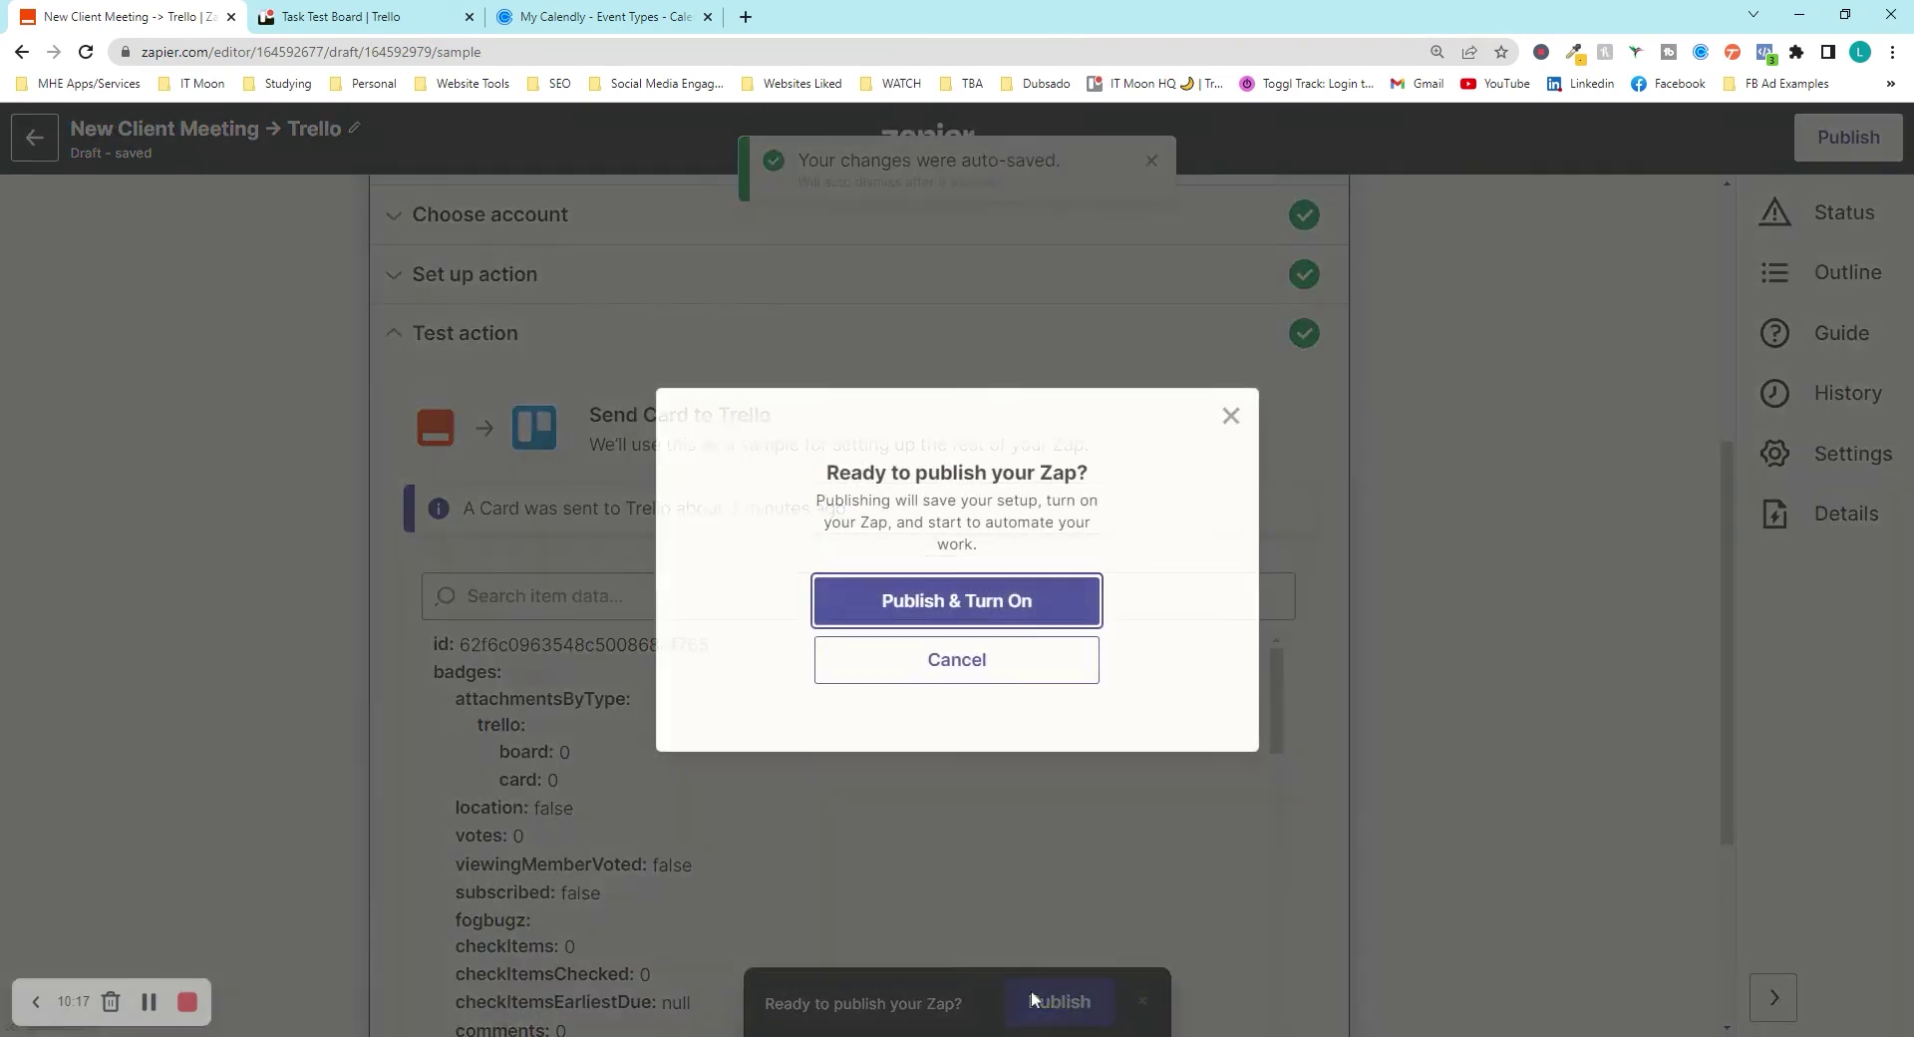
click(924, 610)
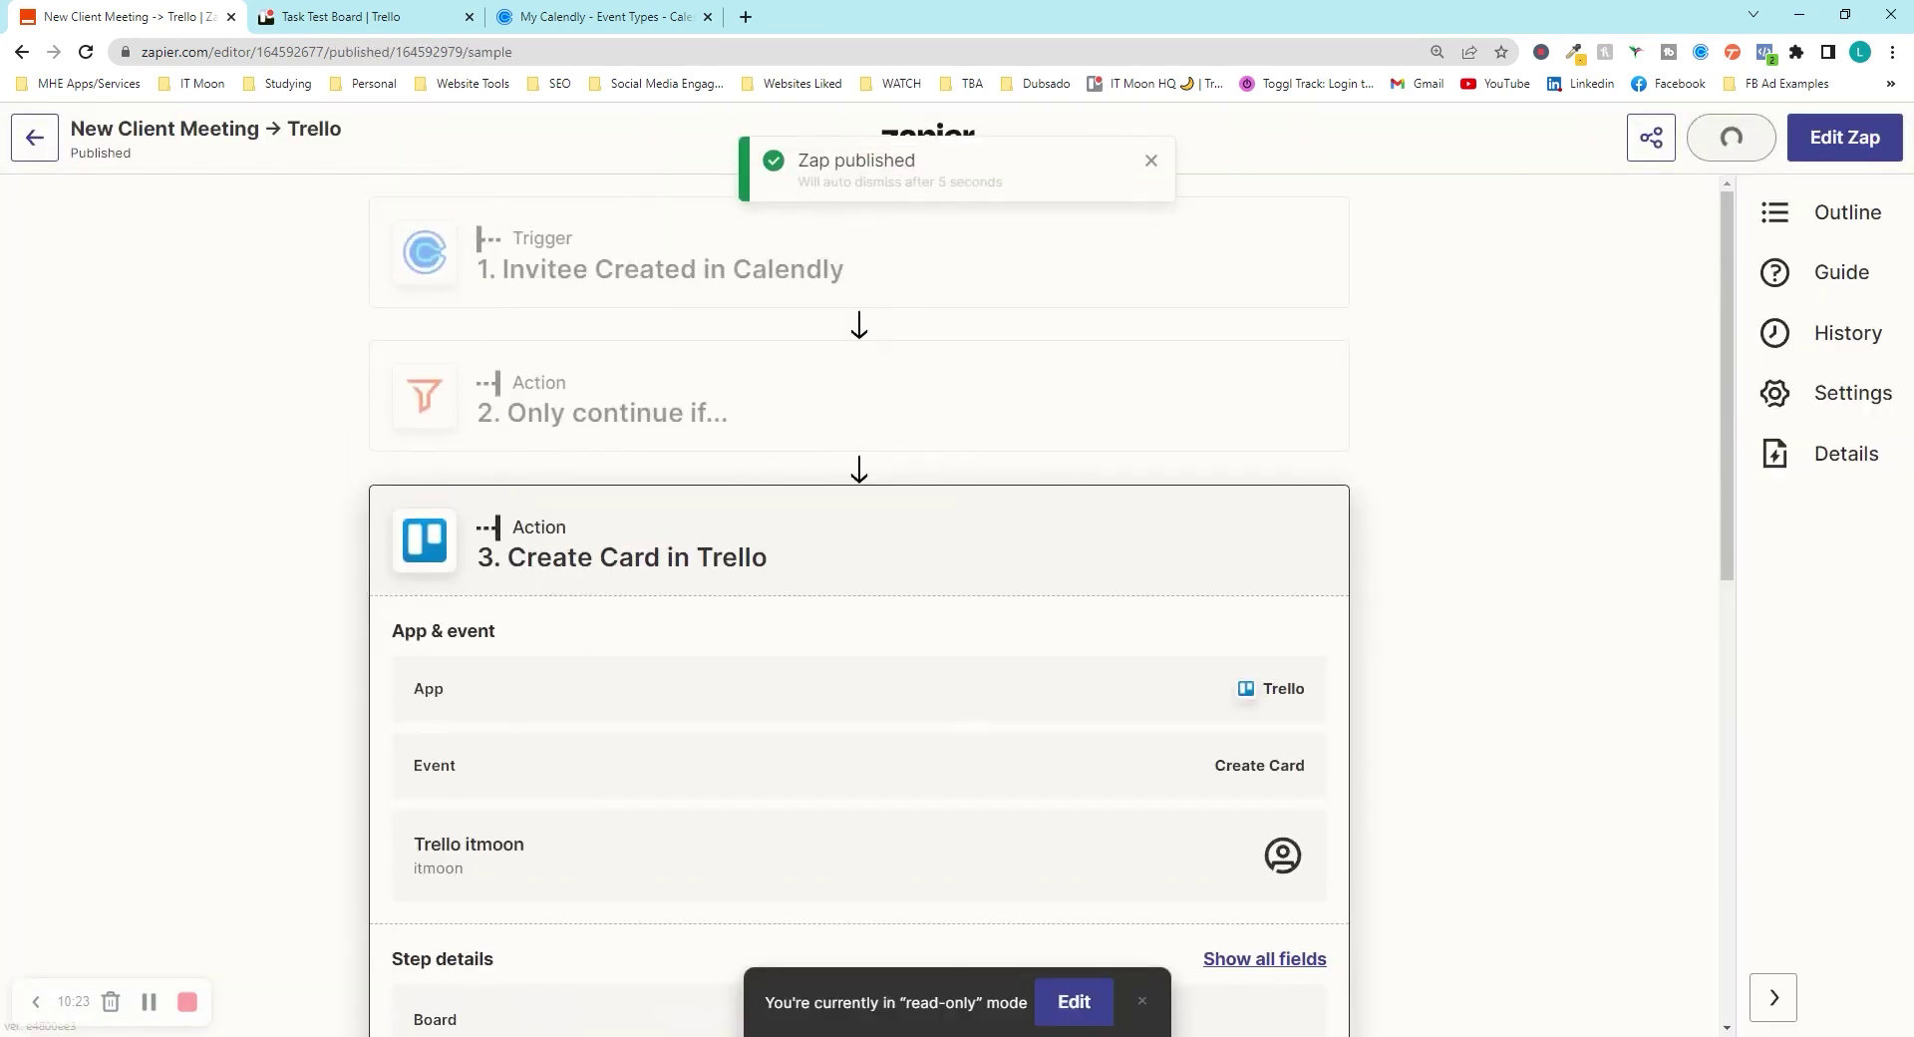
click(340, 12)
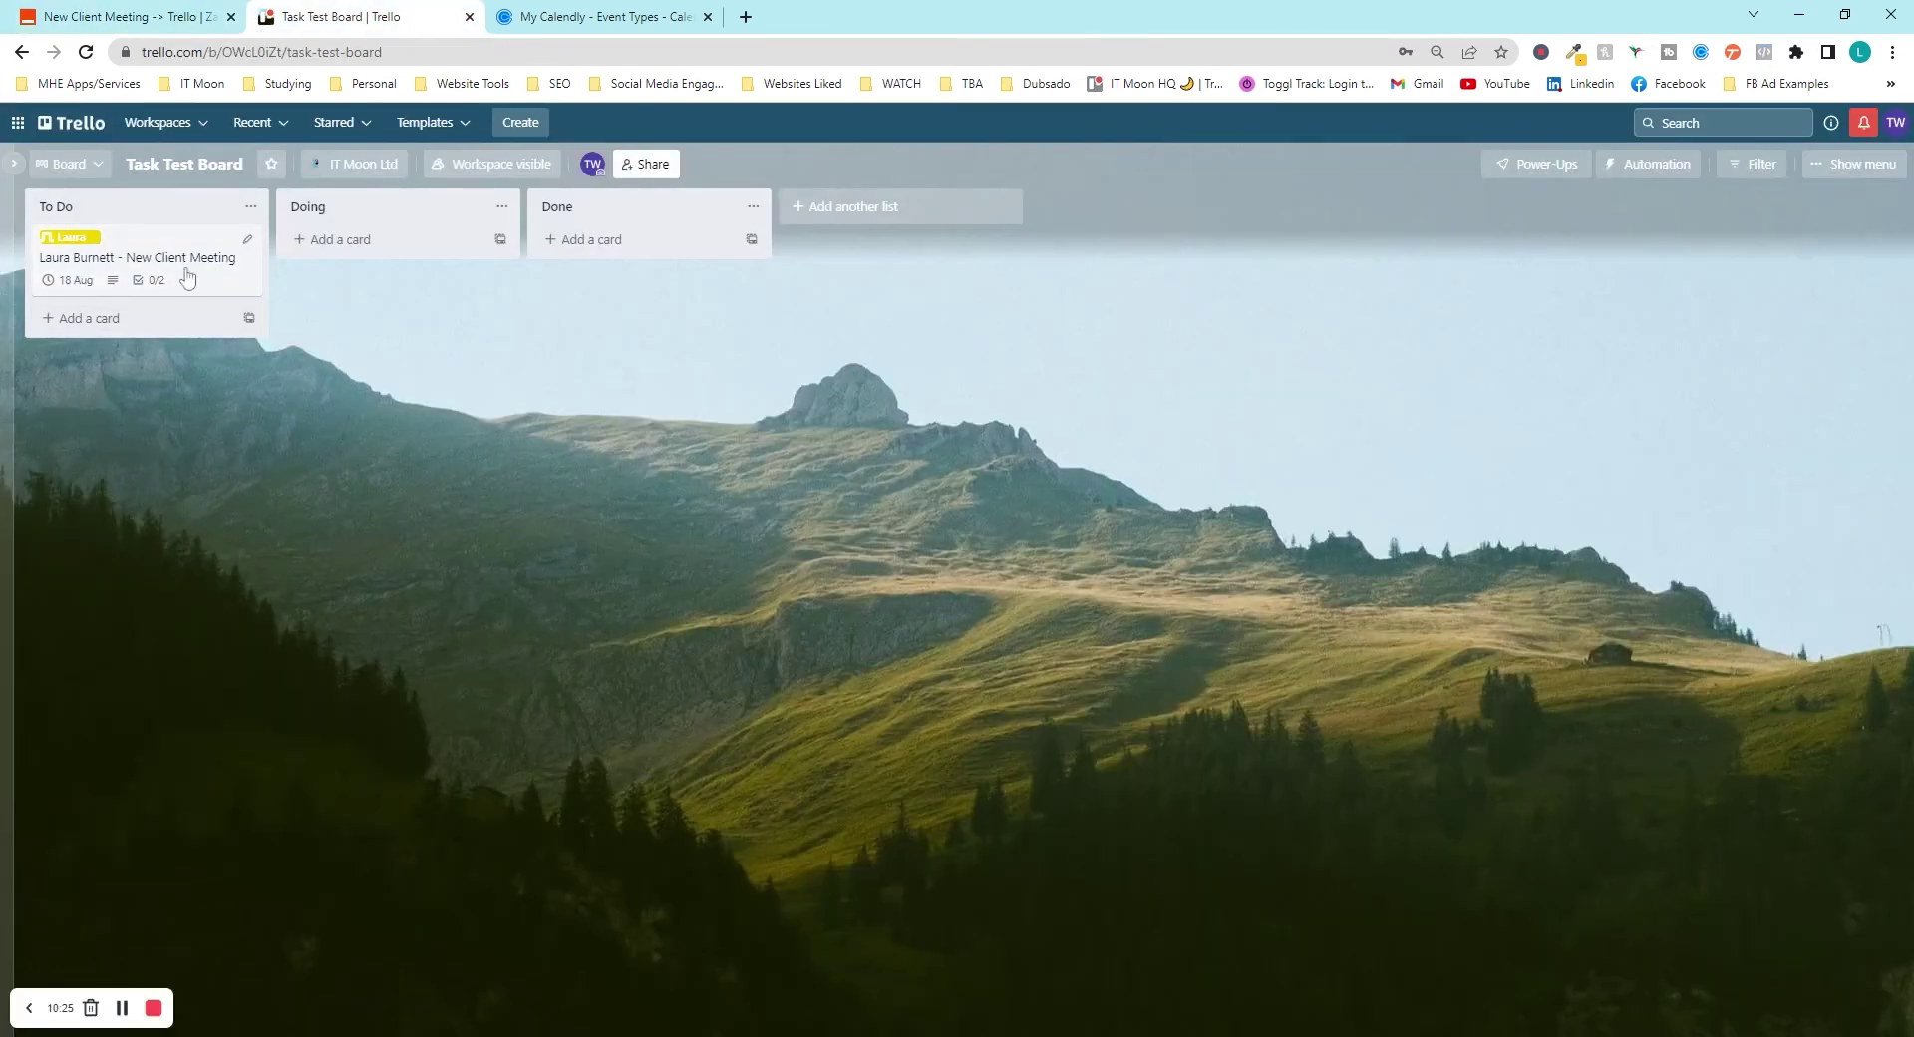